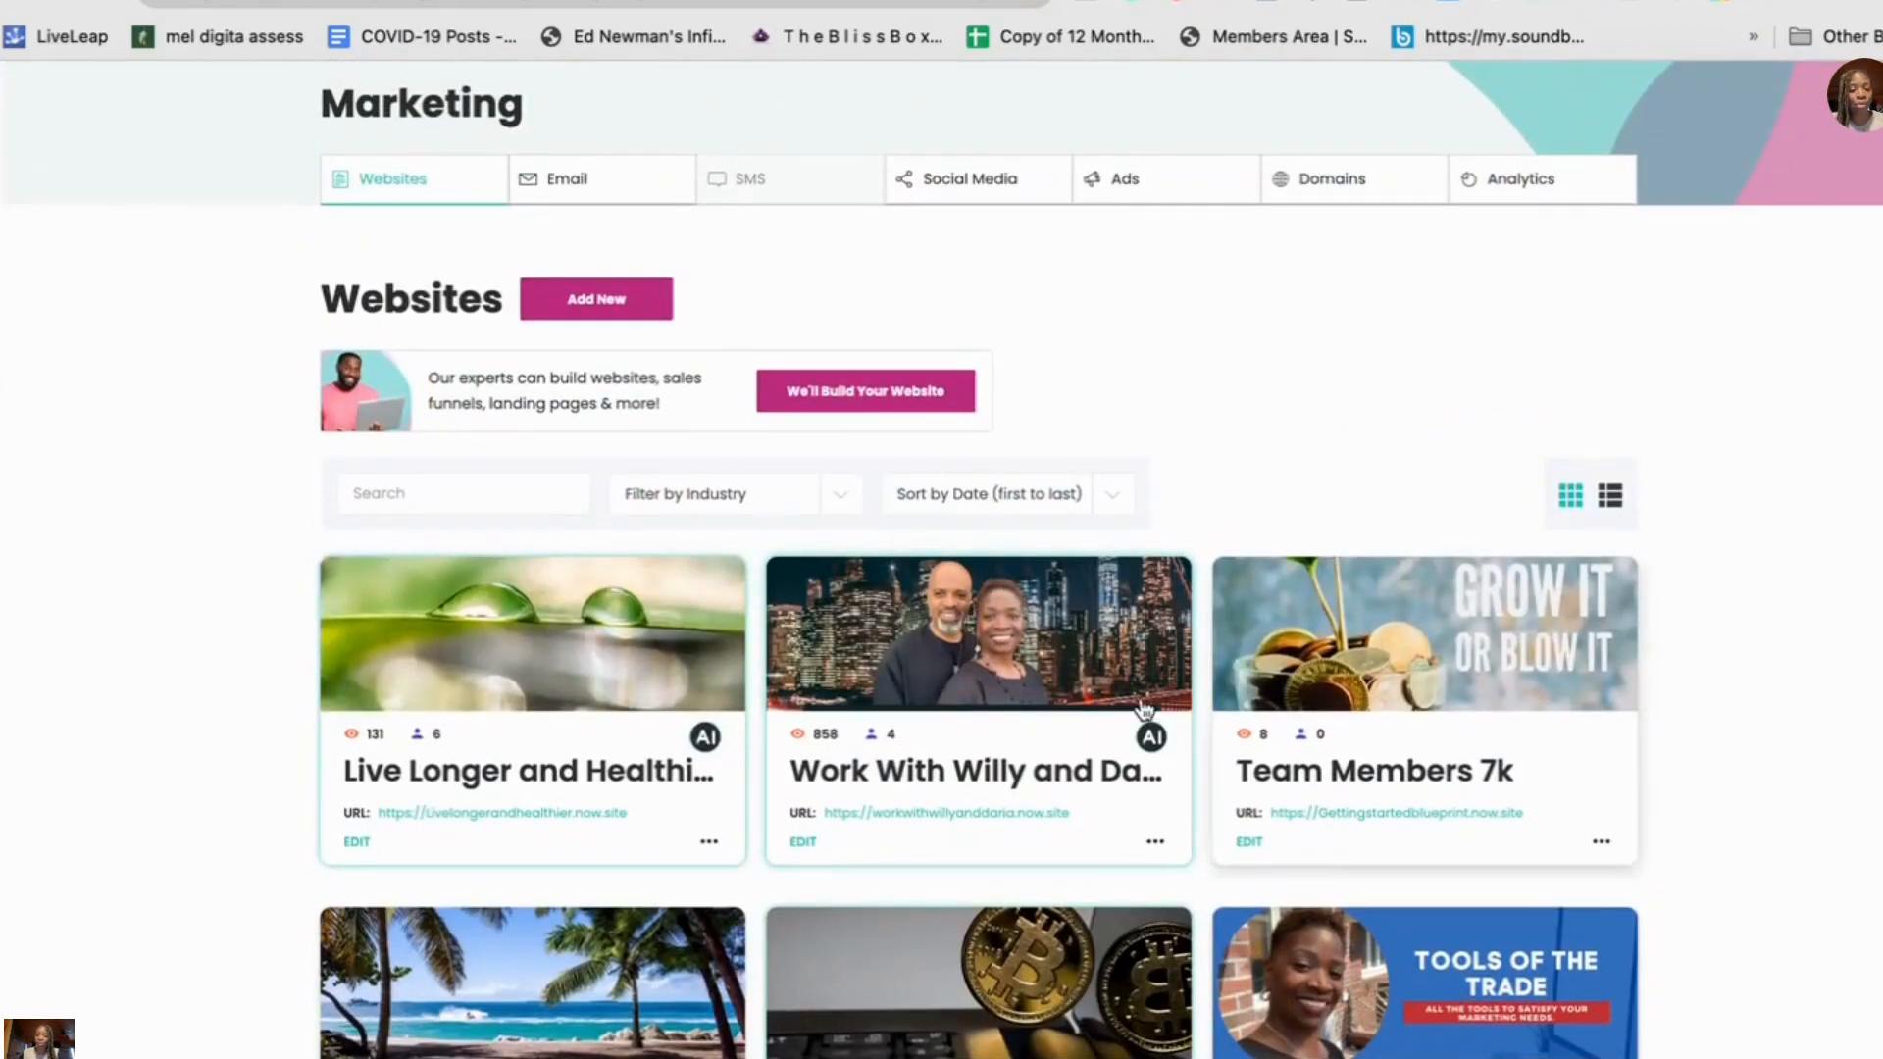
- View the template-sharing form for the Xtream website and close it without sharing
scroll(1144, 713, "down", 5)
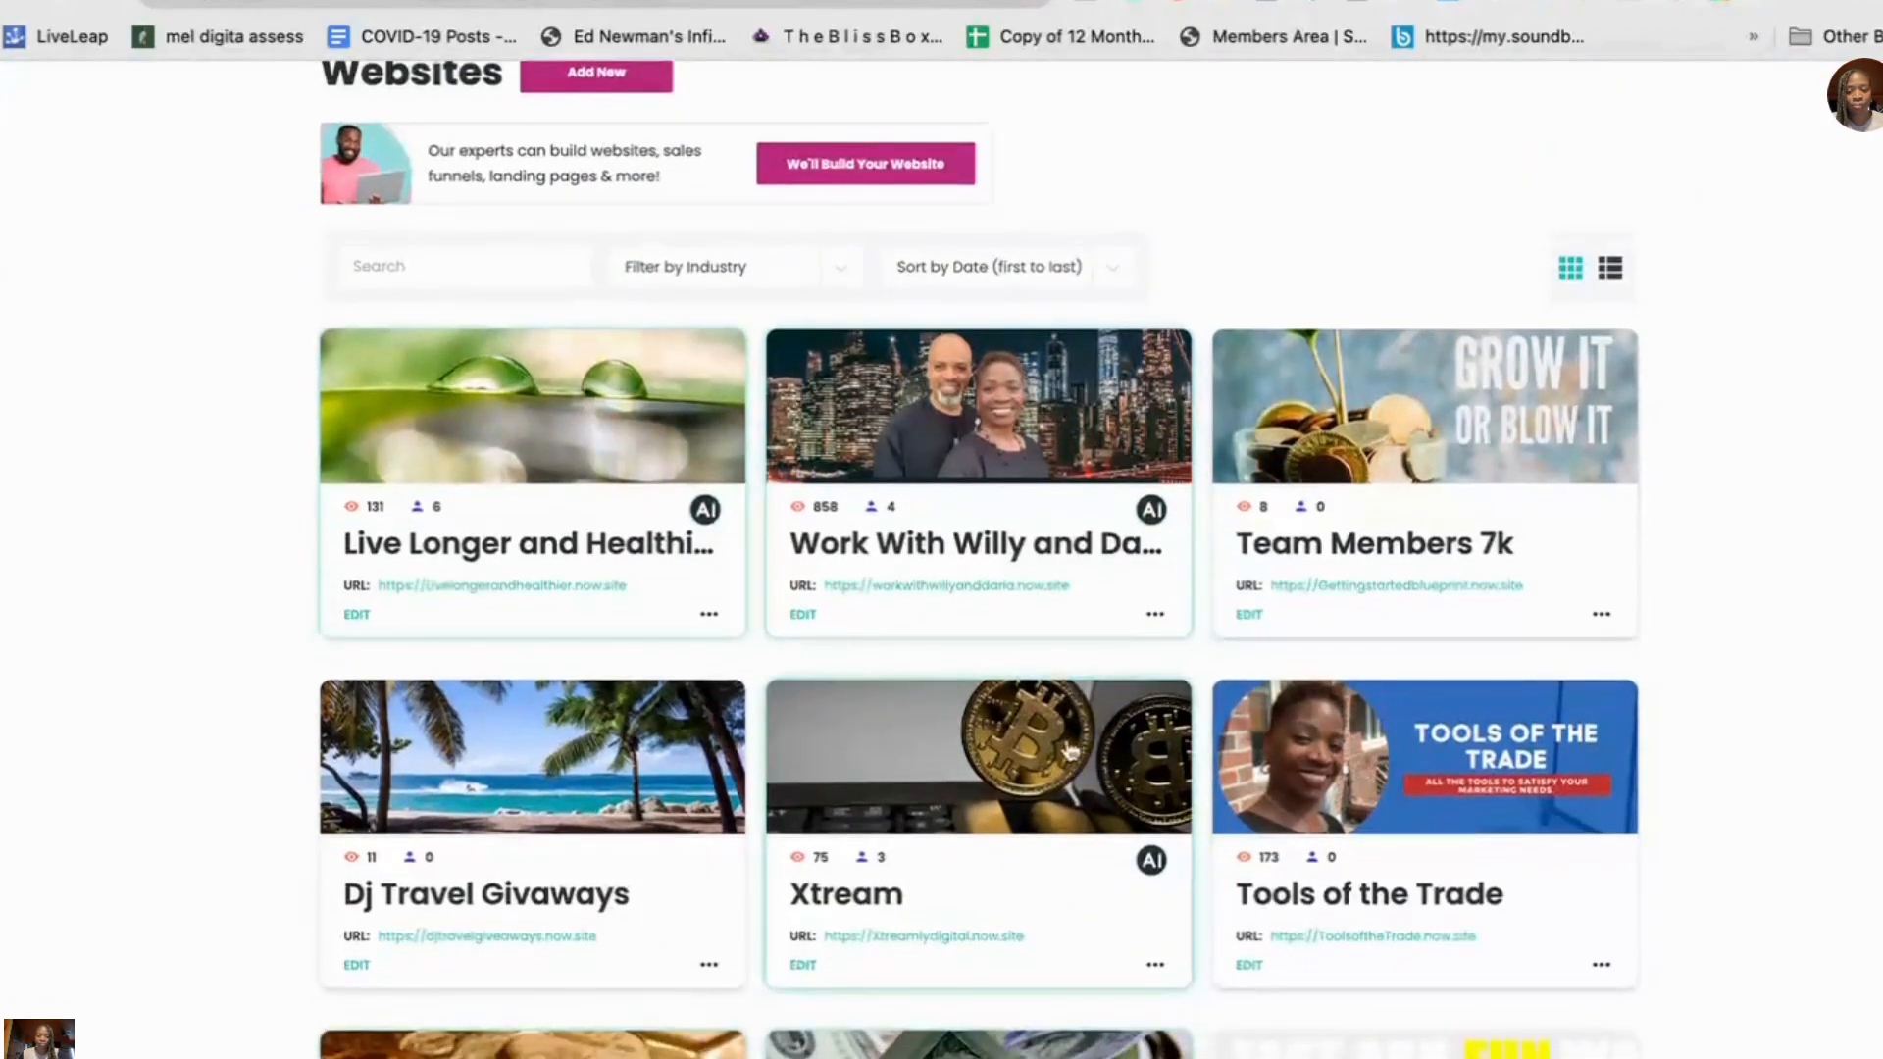
scroll(1050, 714, "down", 4)
scroll(1026, 731, "down", 1)
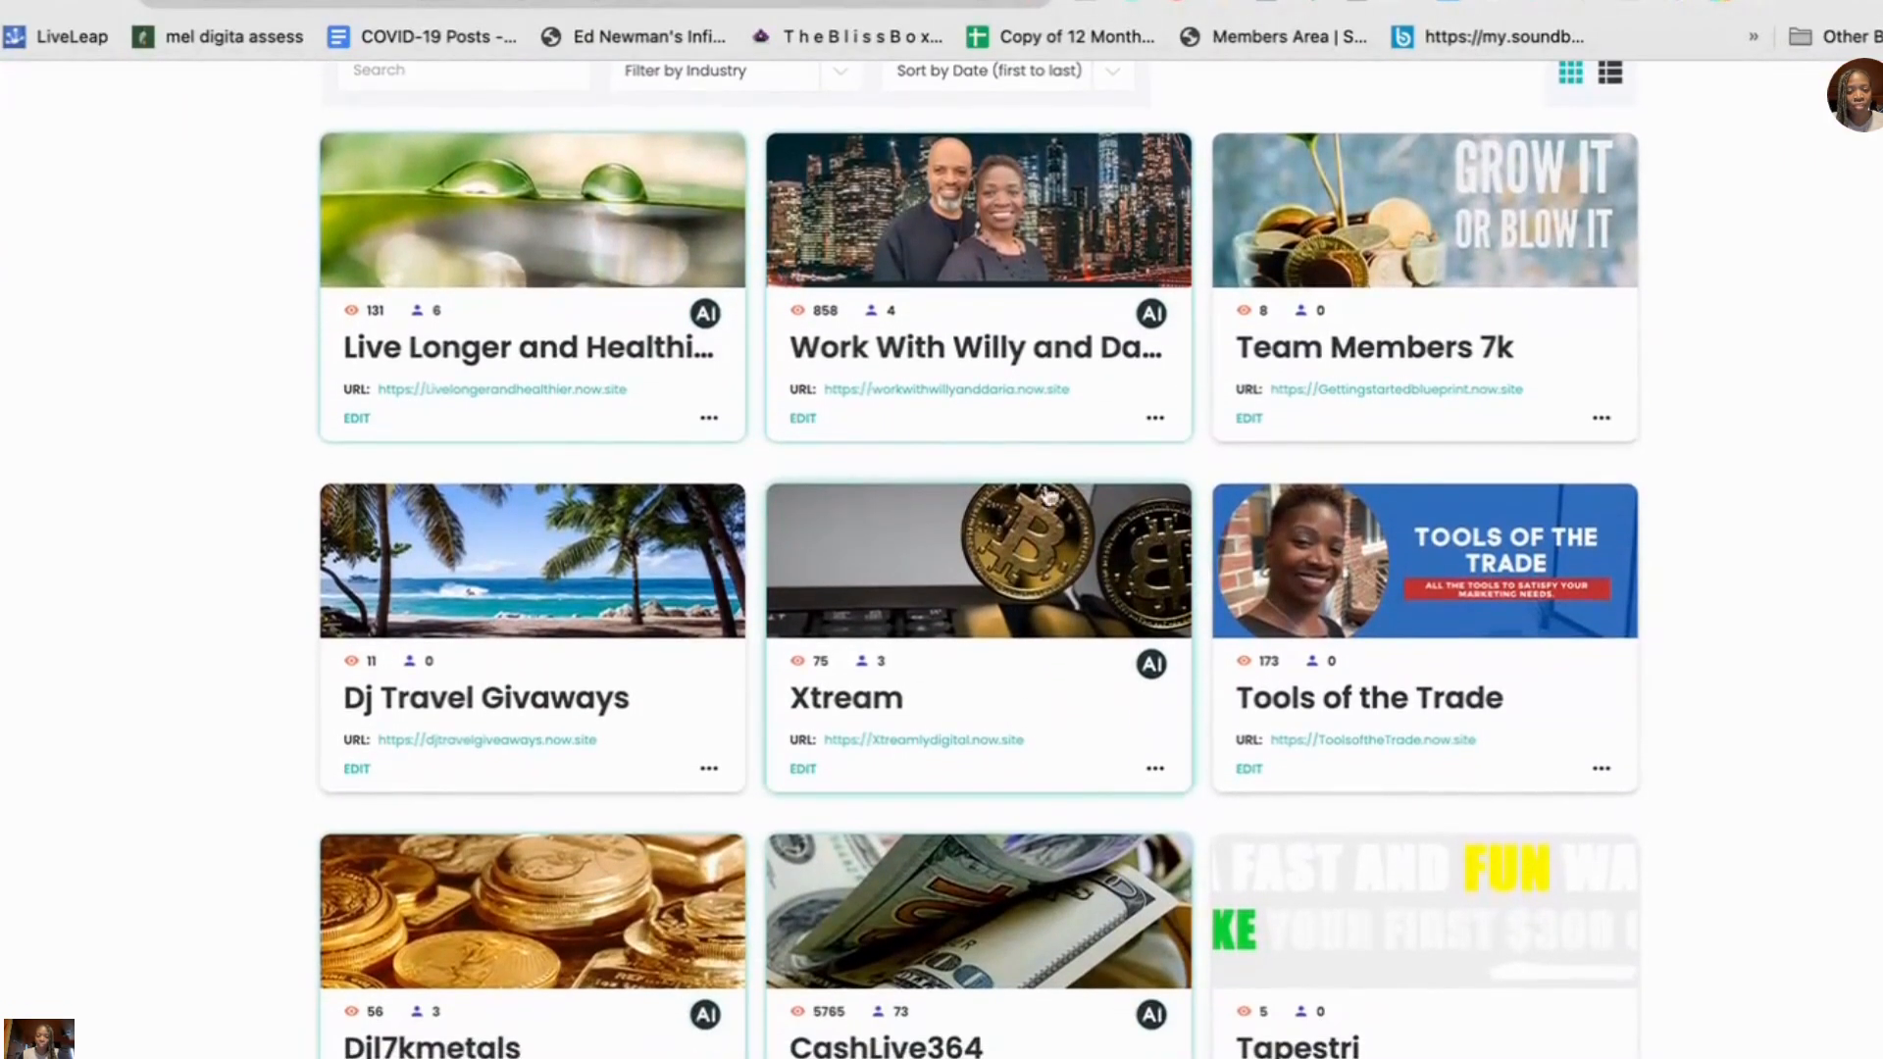
left_click(1153, 767)
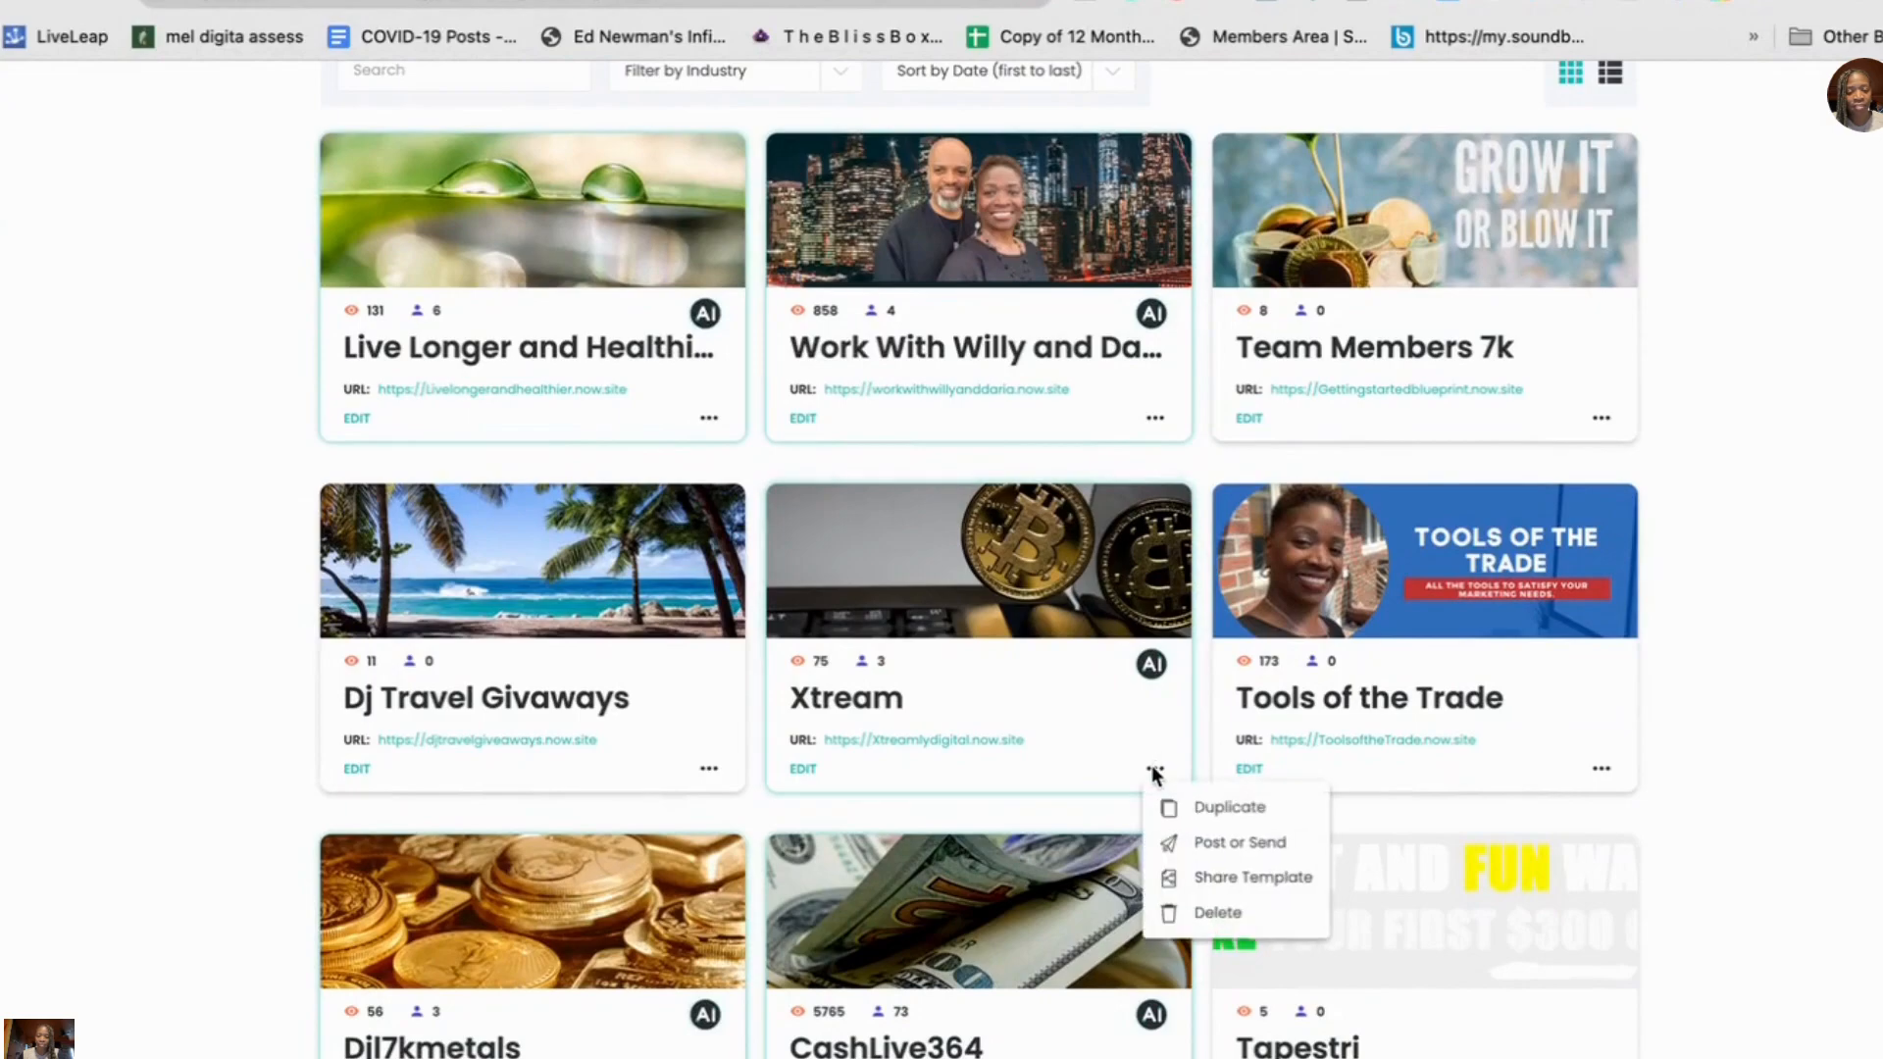
left_click(1241, 879)
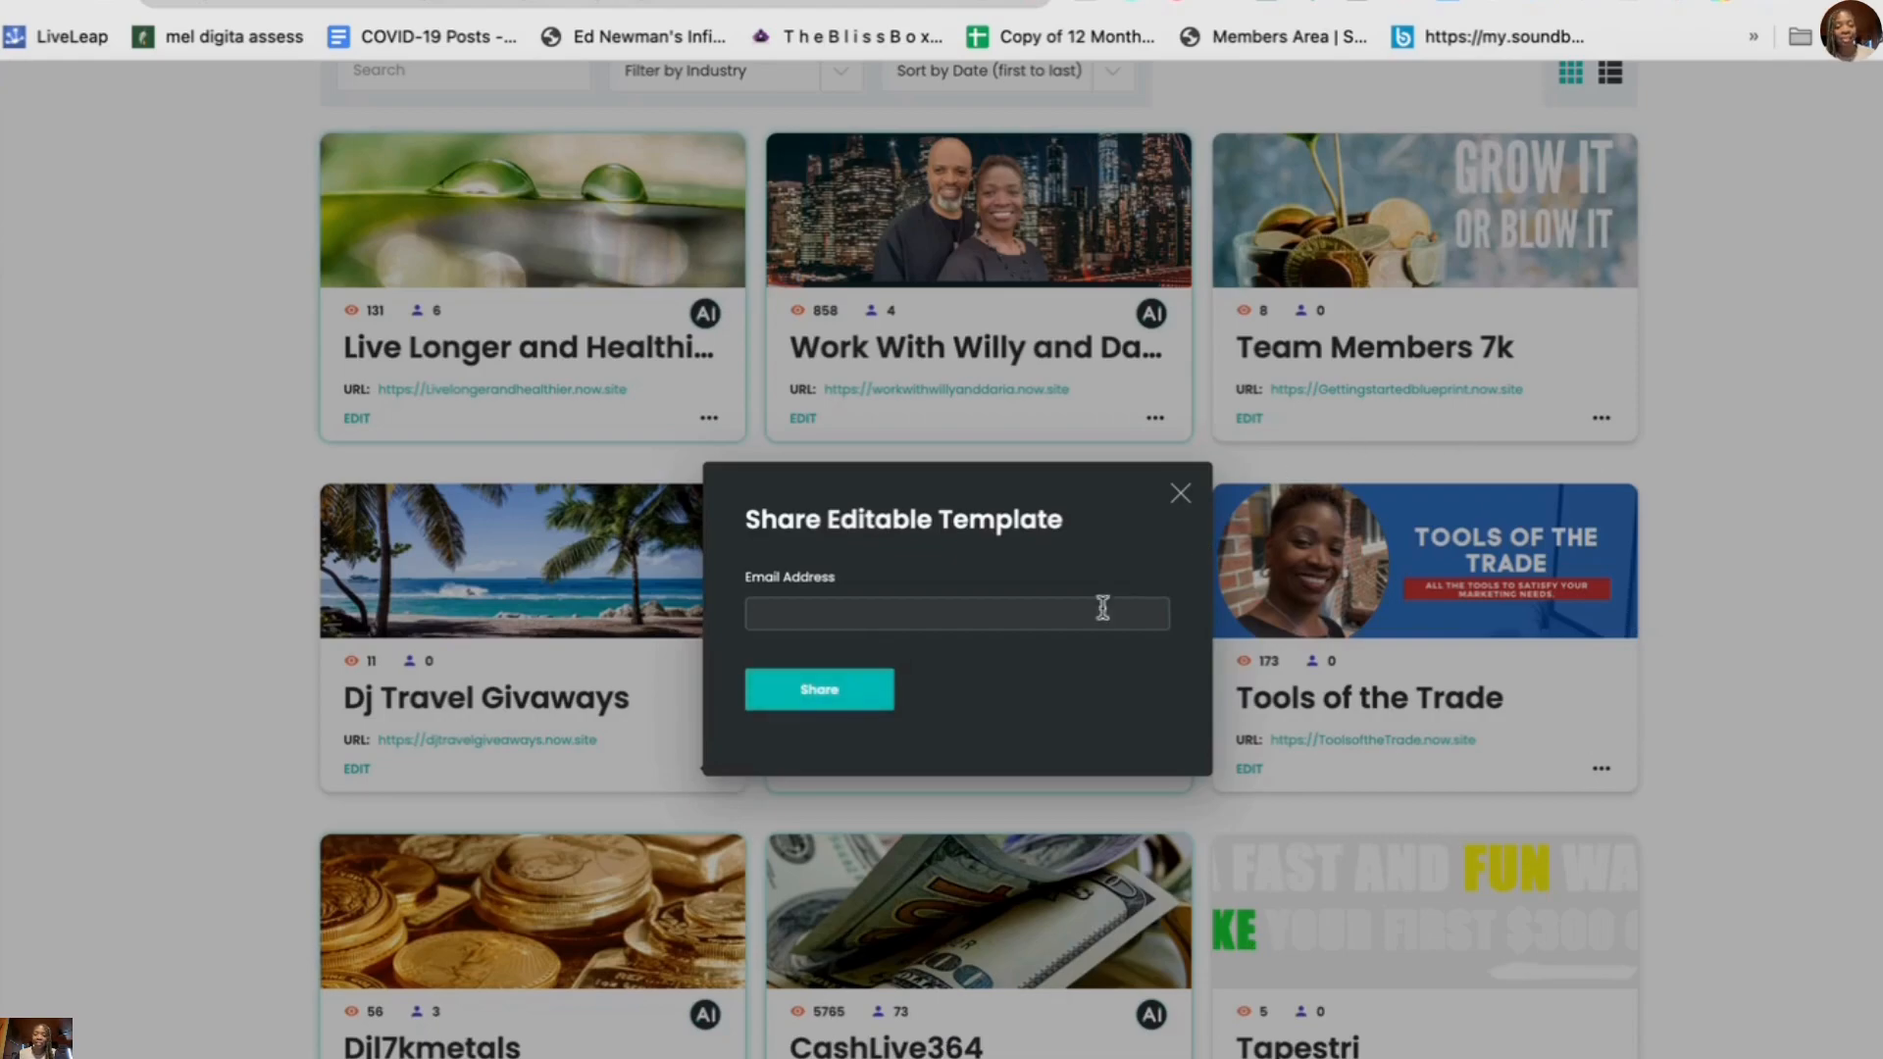
left_click(1181, 493)
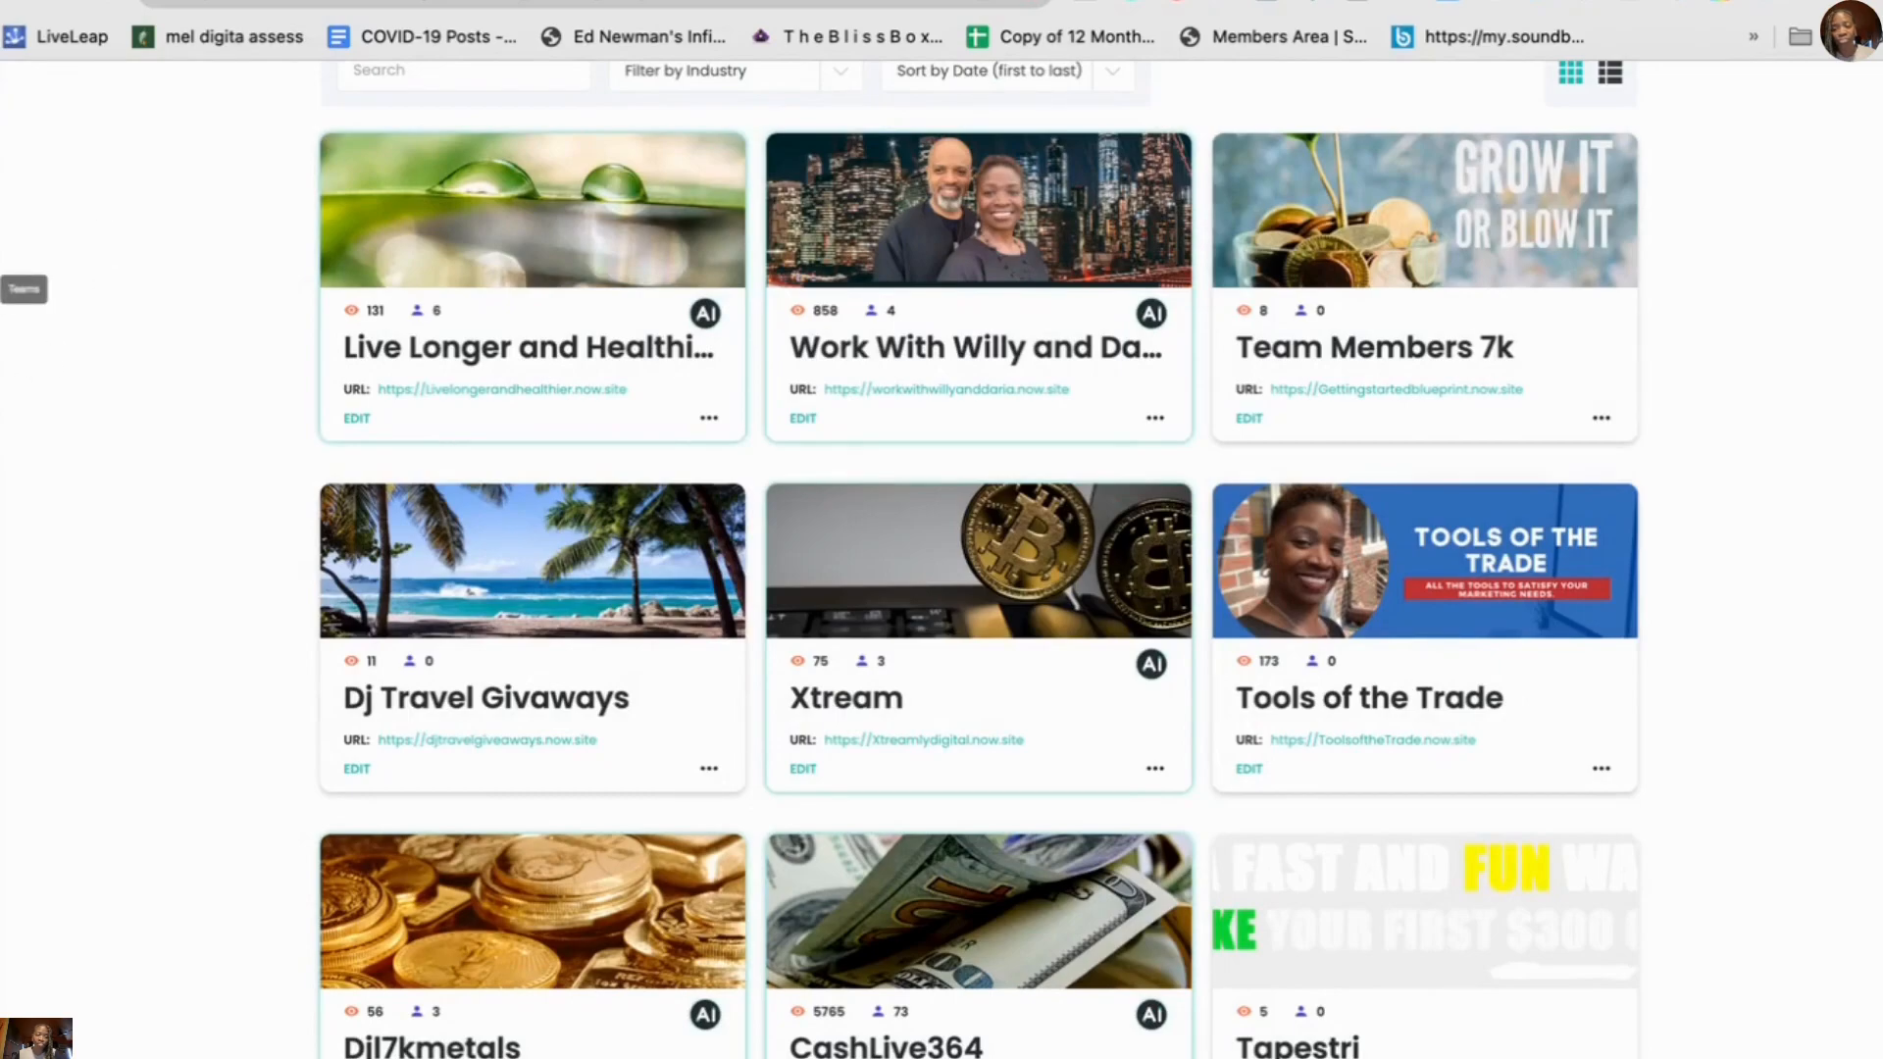
- Go to the Teams area and view the templates under Shared With Me, ending on the team content overview
left_click(2, 289)
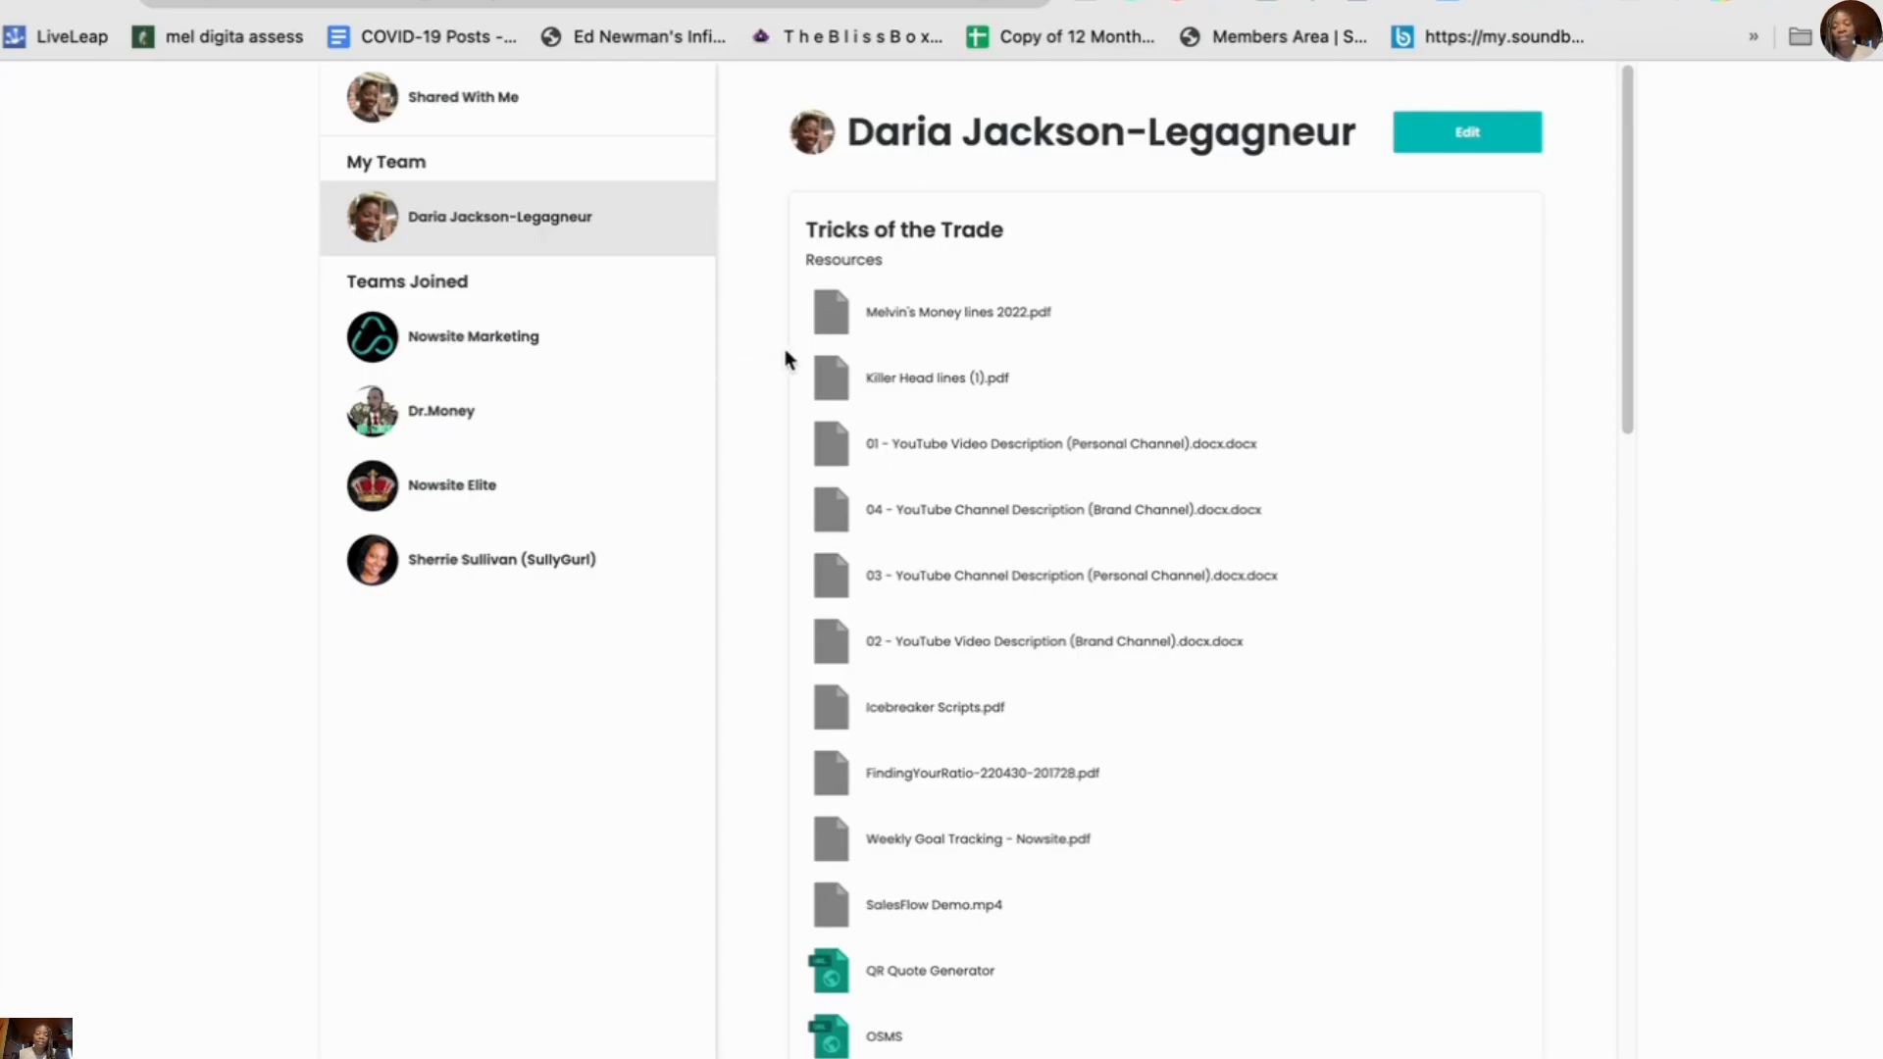
scroll(1294, 280, "up", 3)
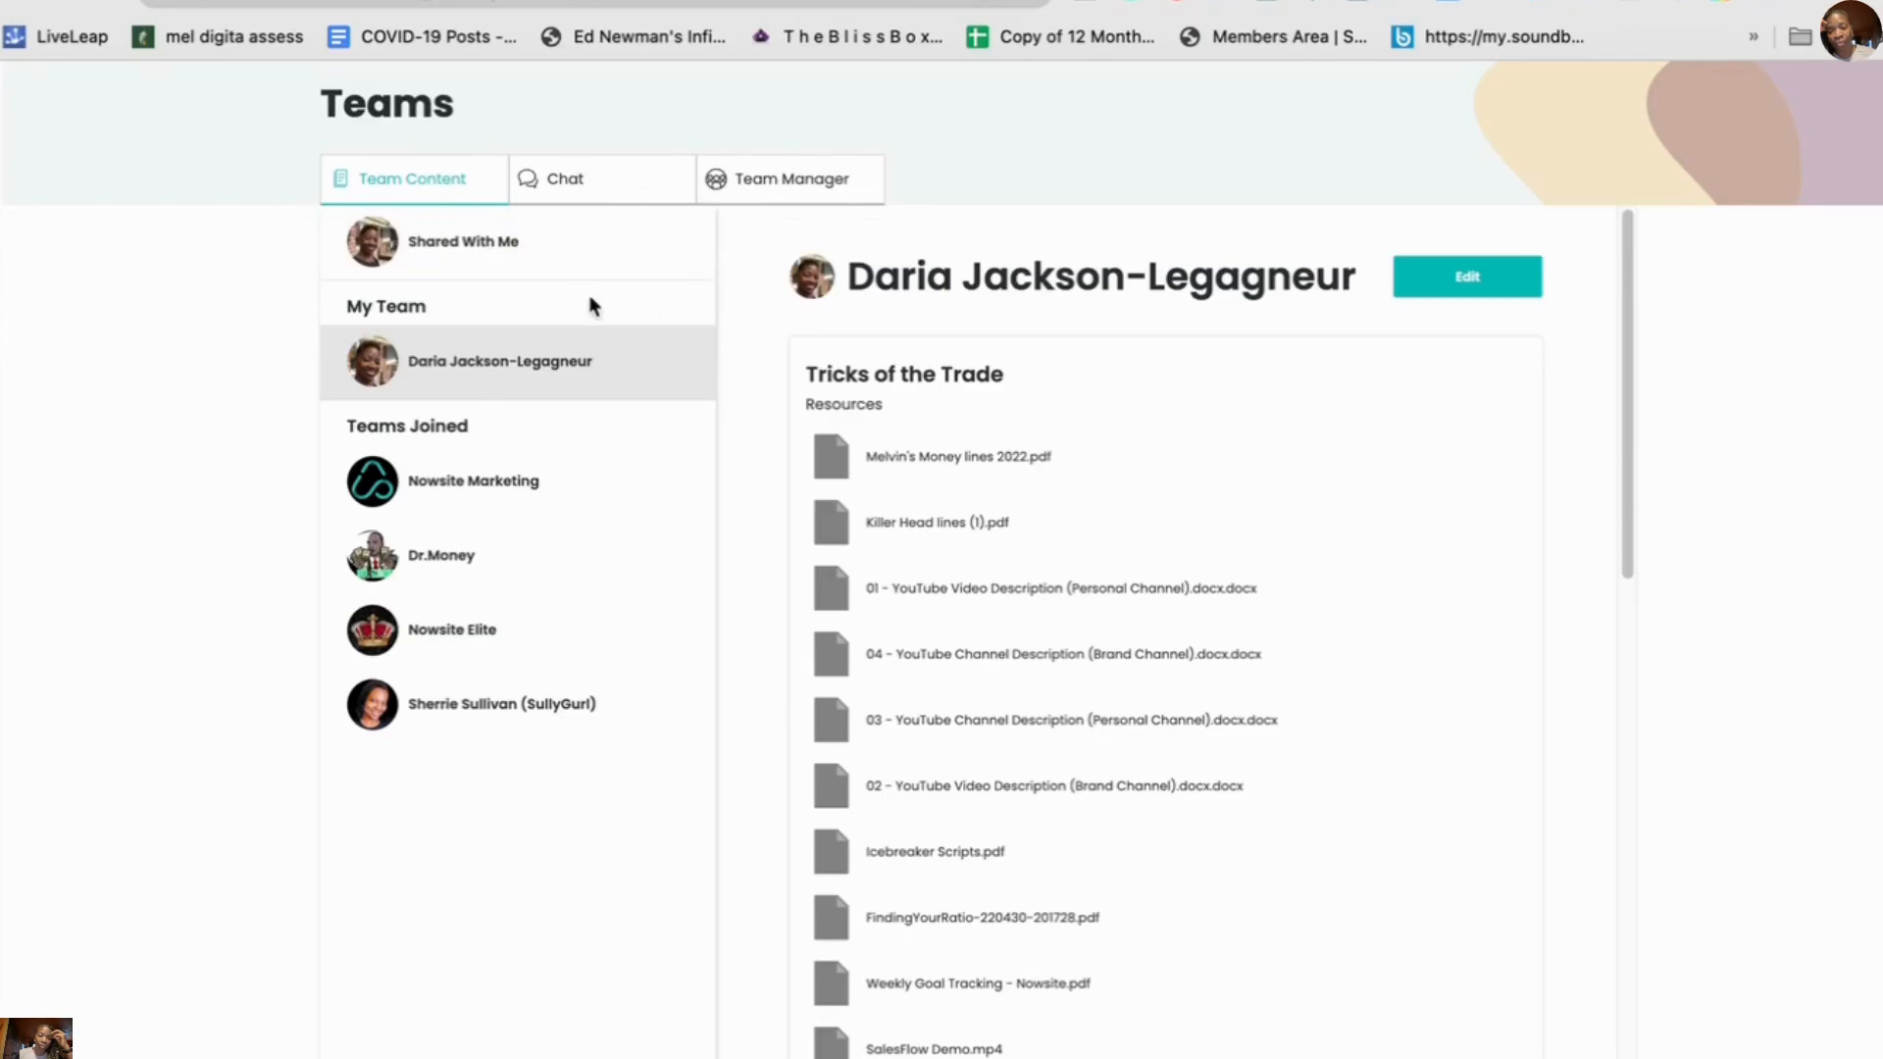
left_click(510, 270)
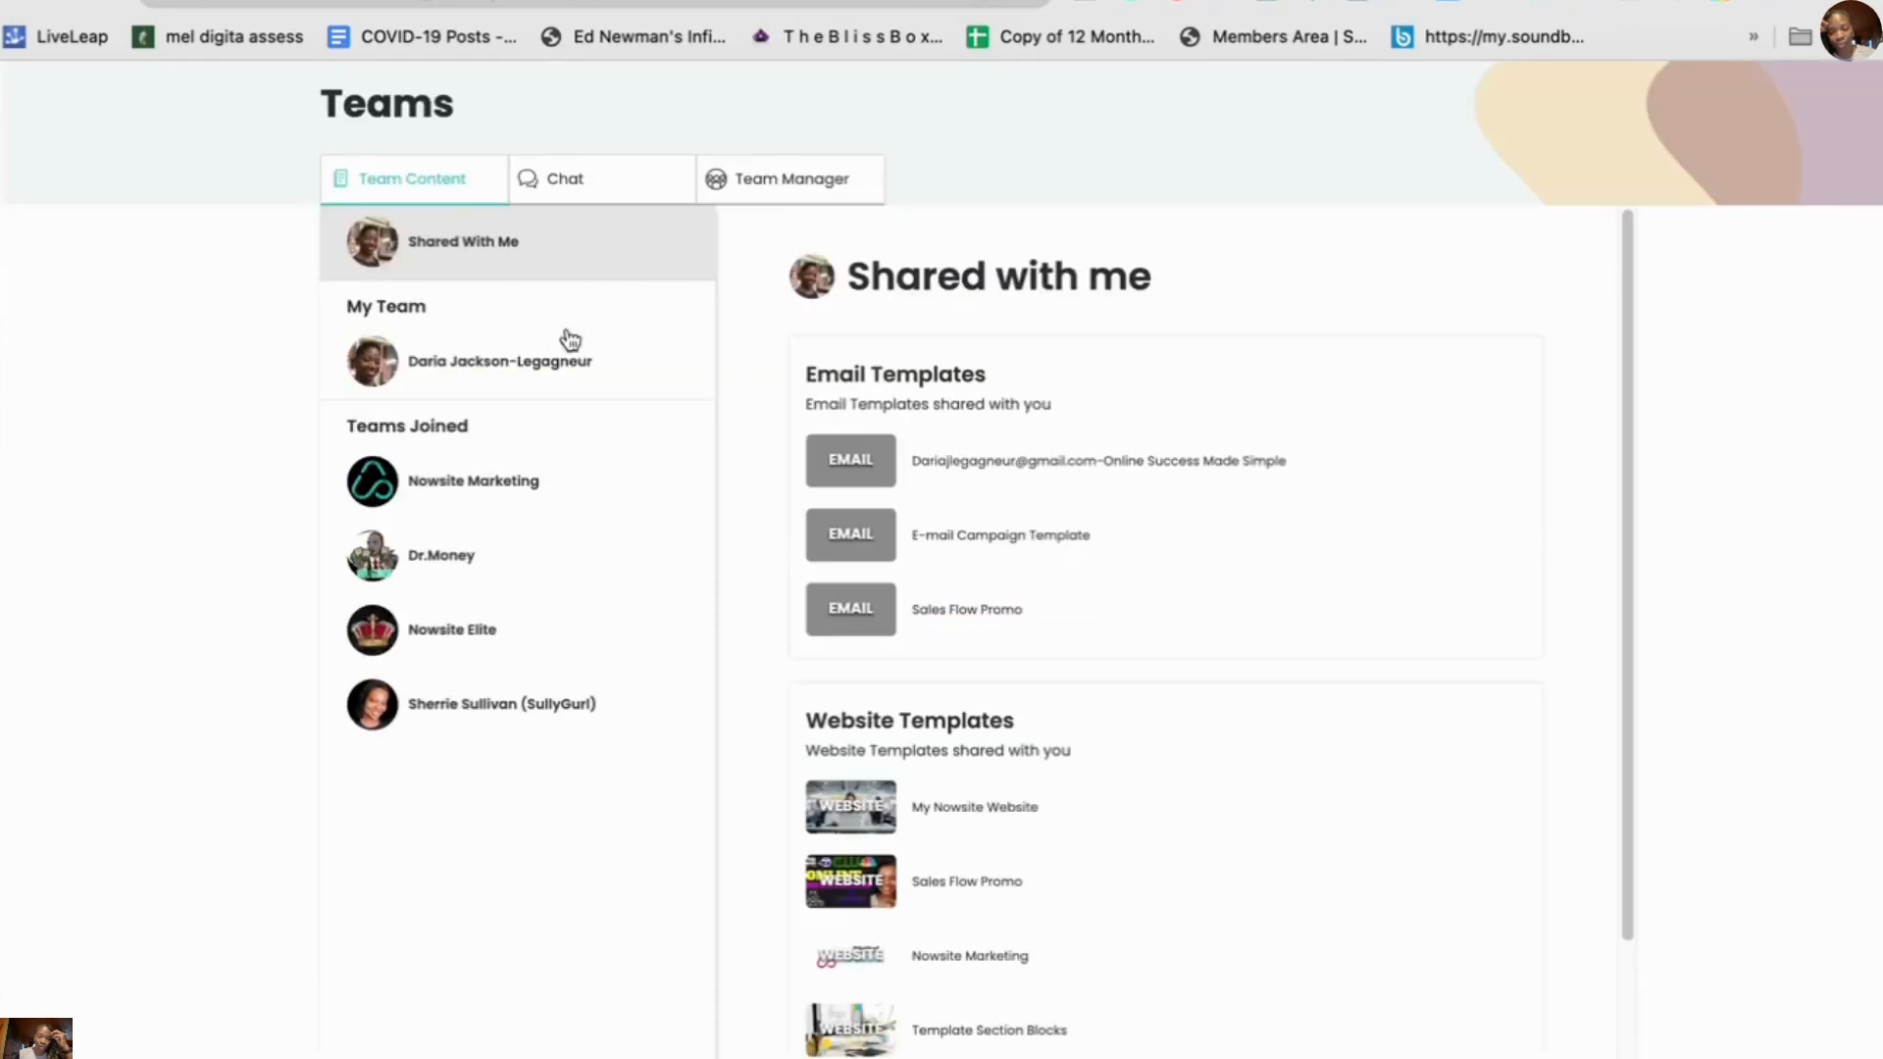
left_click(438, 186)
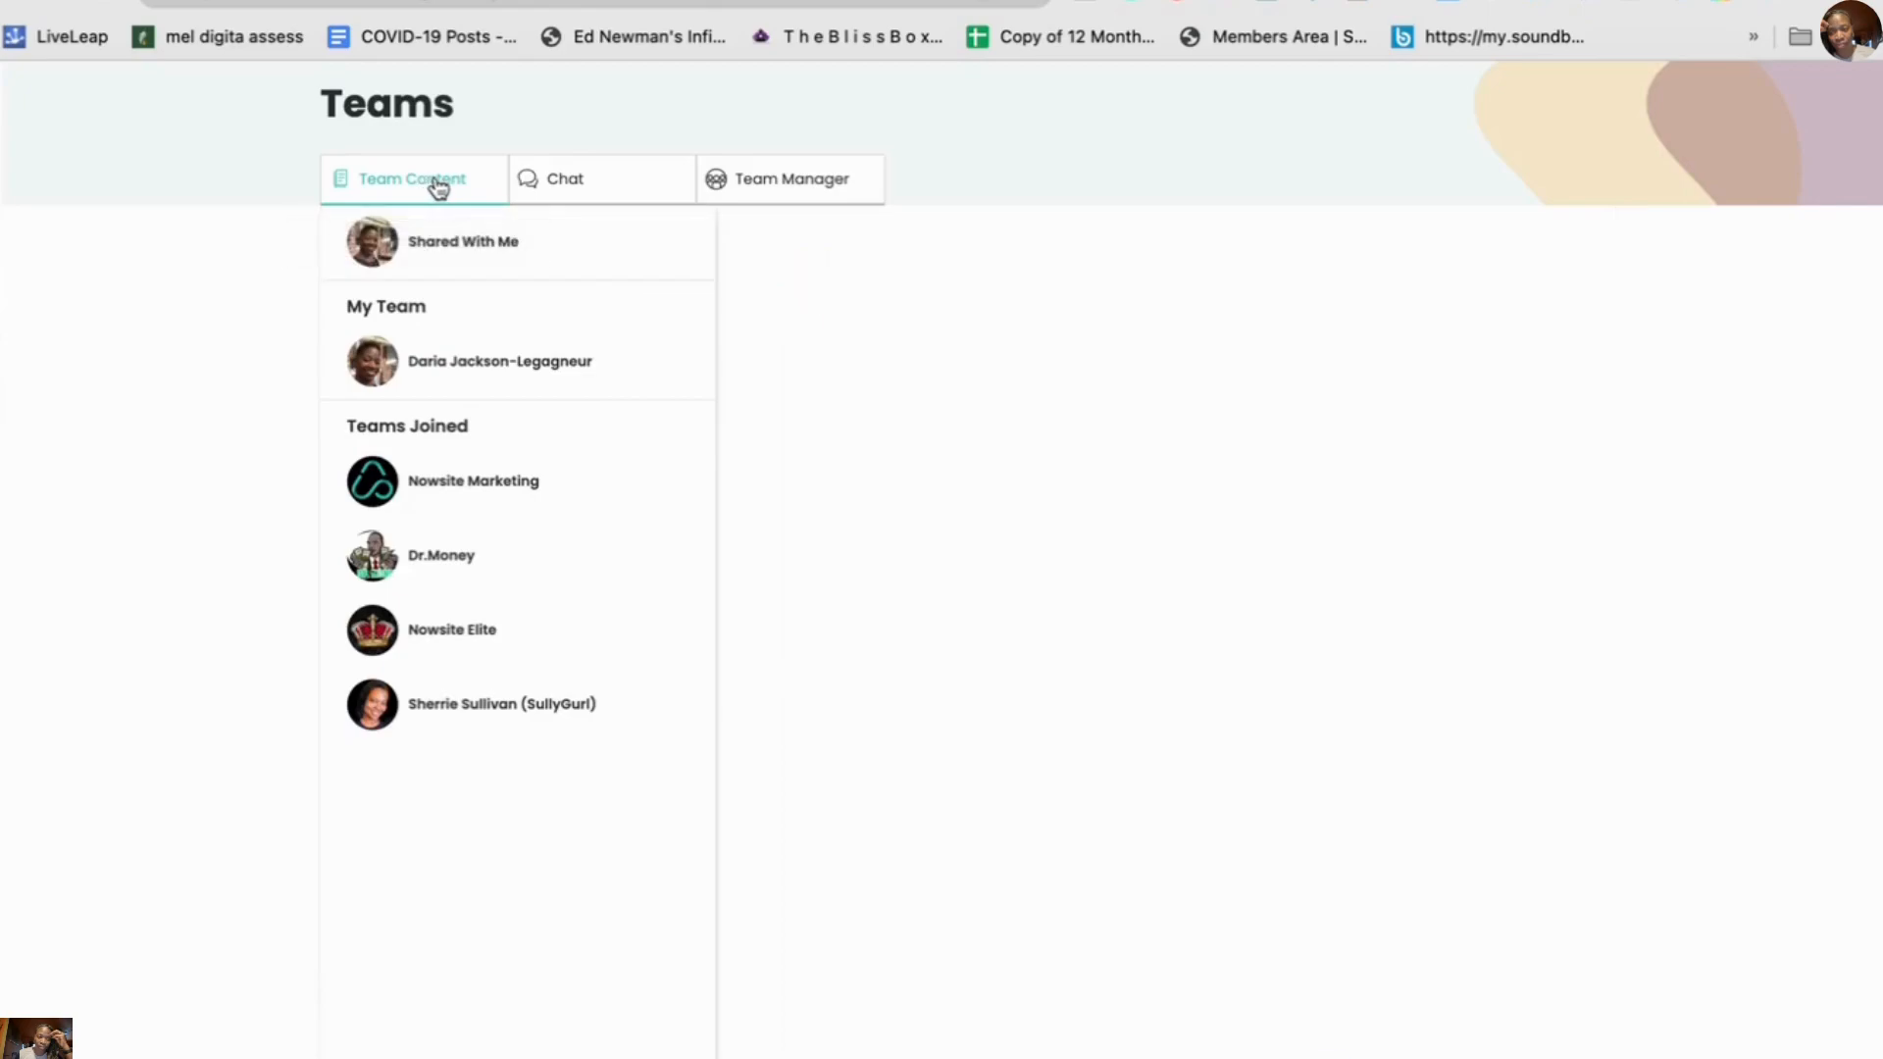
- View the Join a Team search from the Team Manager and close it without joining a team
left_click(760, 181)
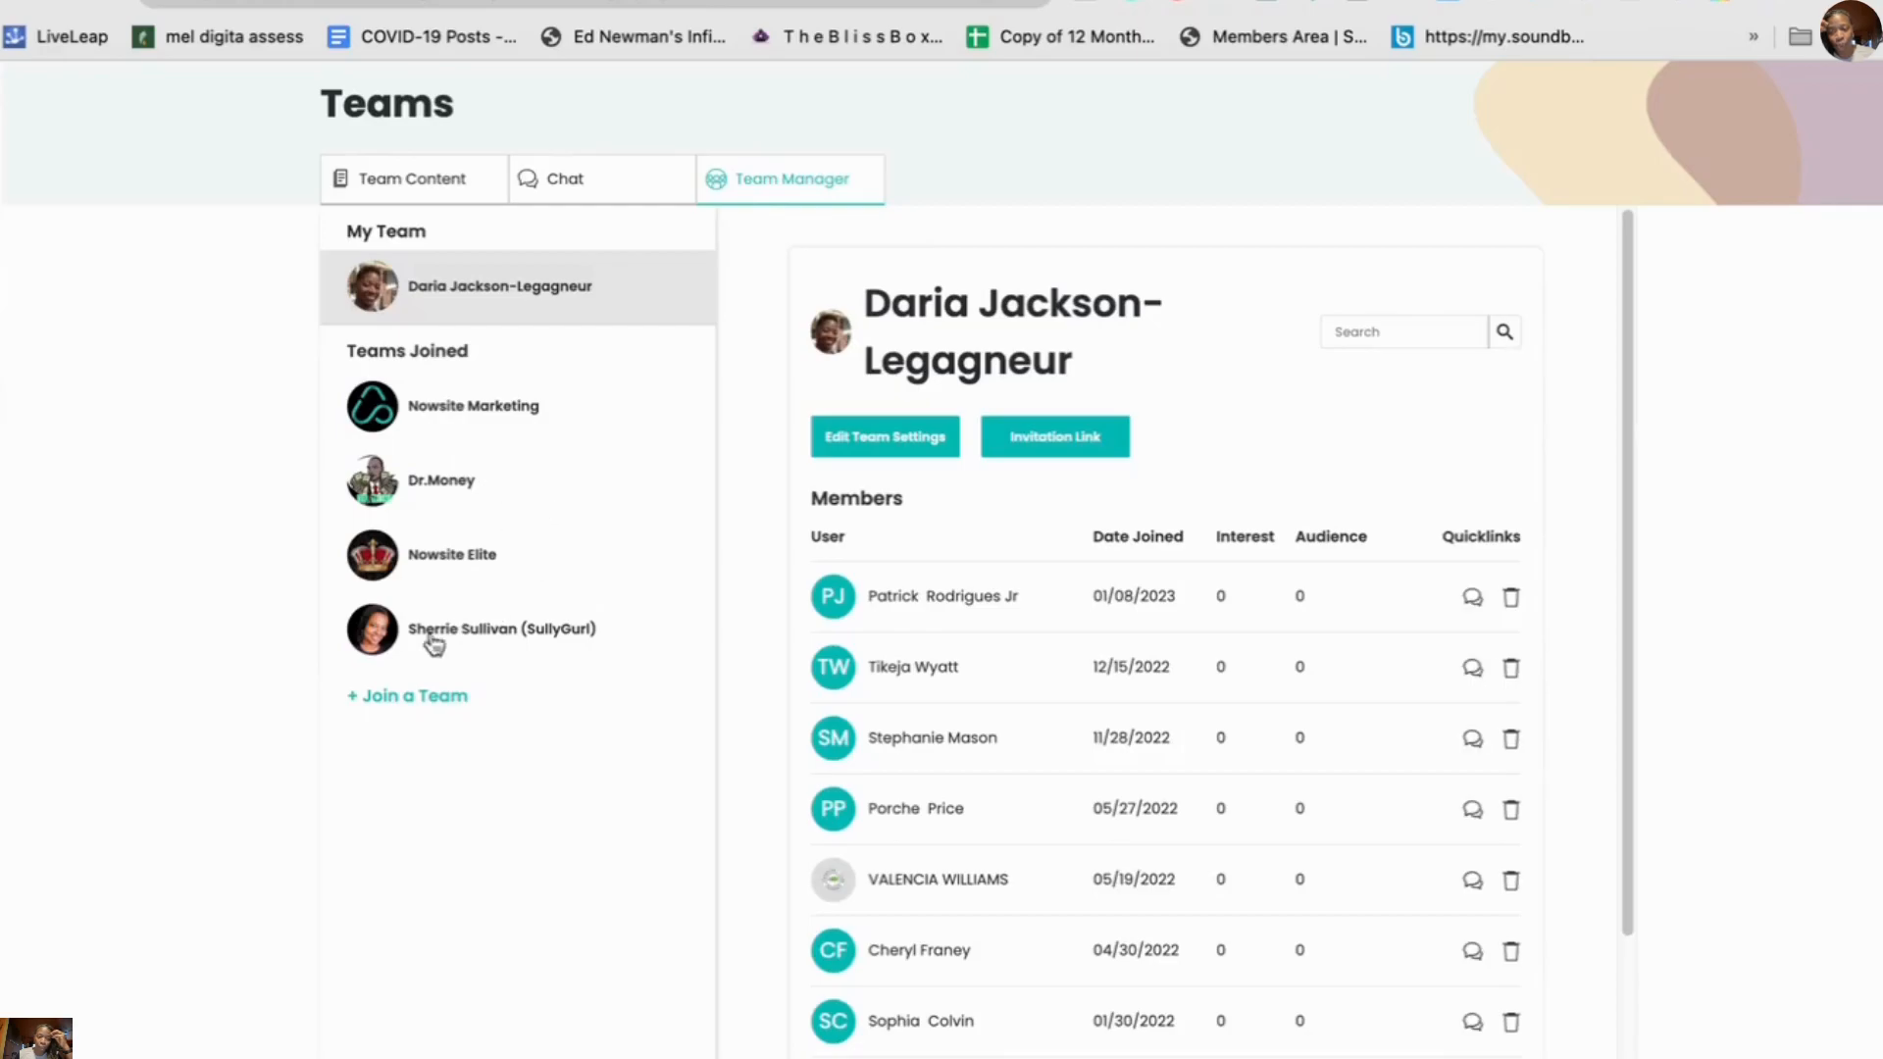
left_click(401, 698)
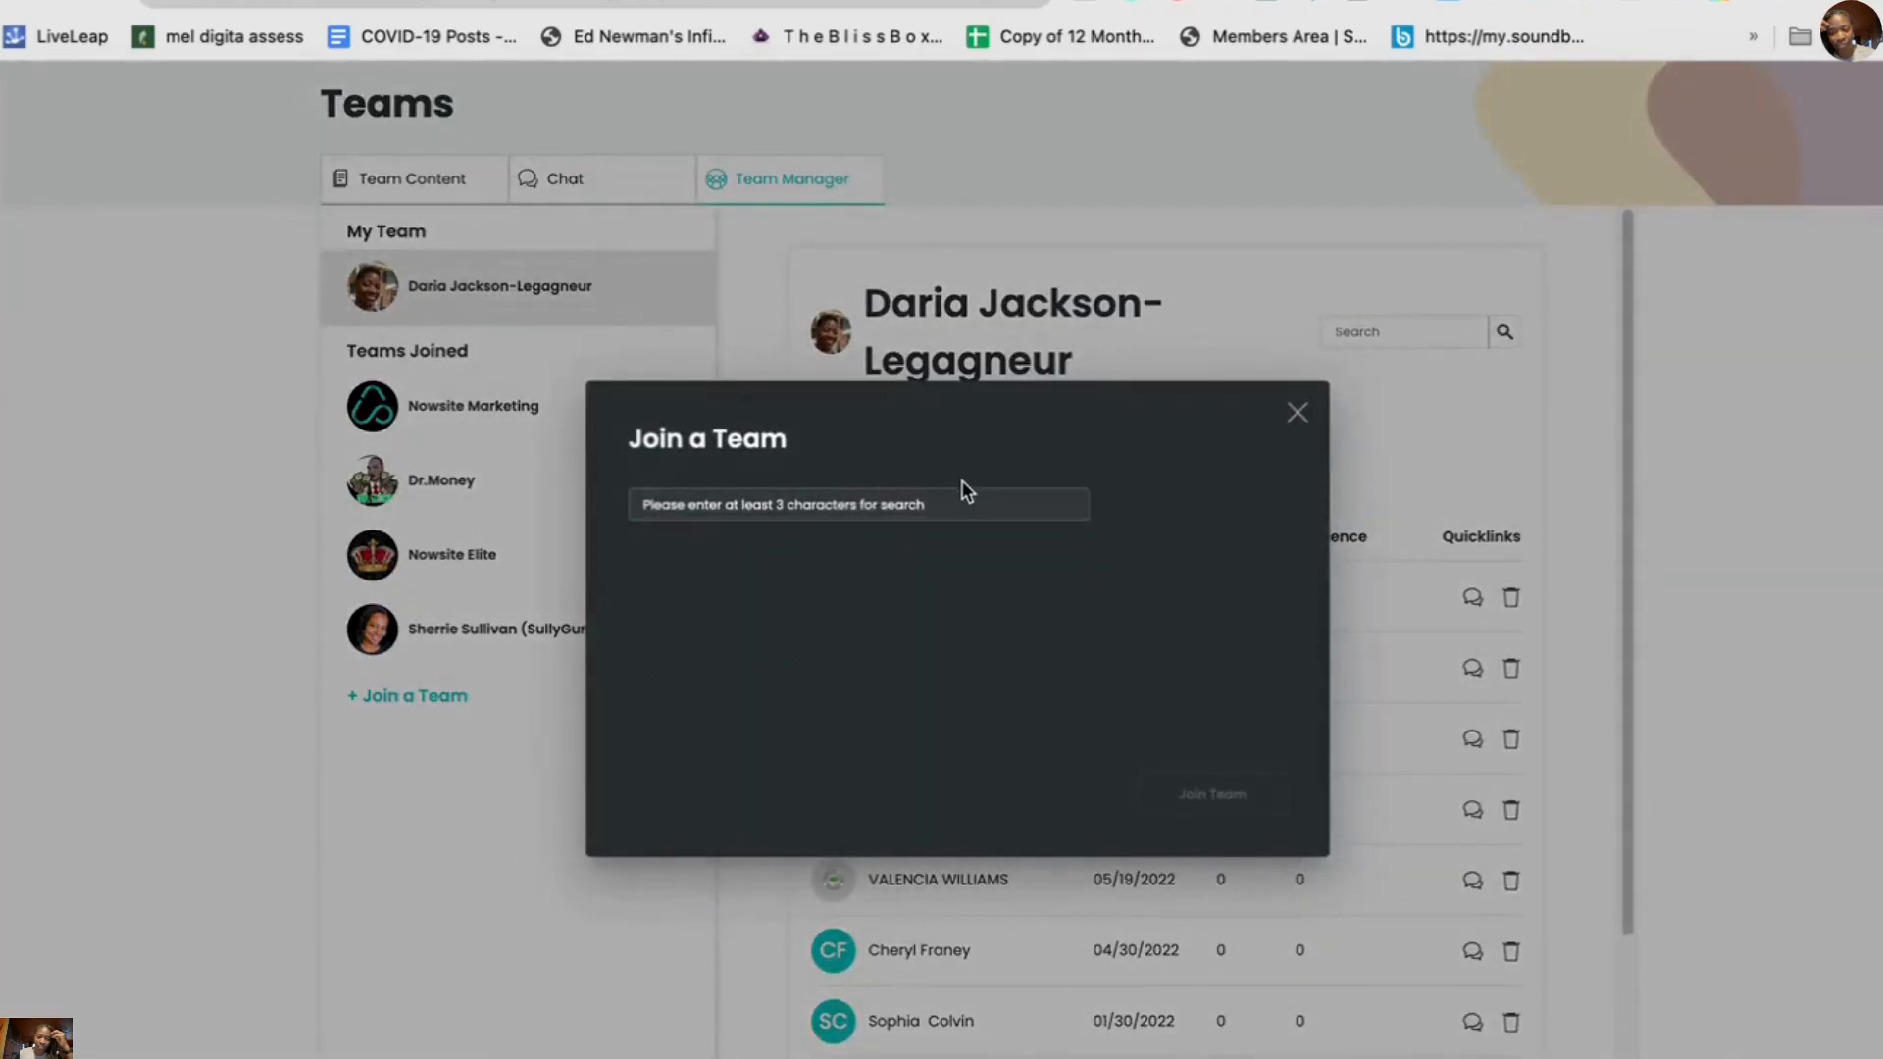
left_click(958, 506)
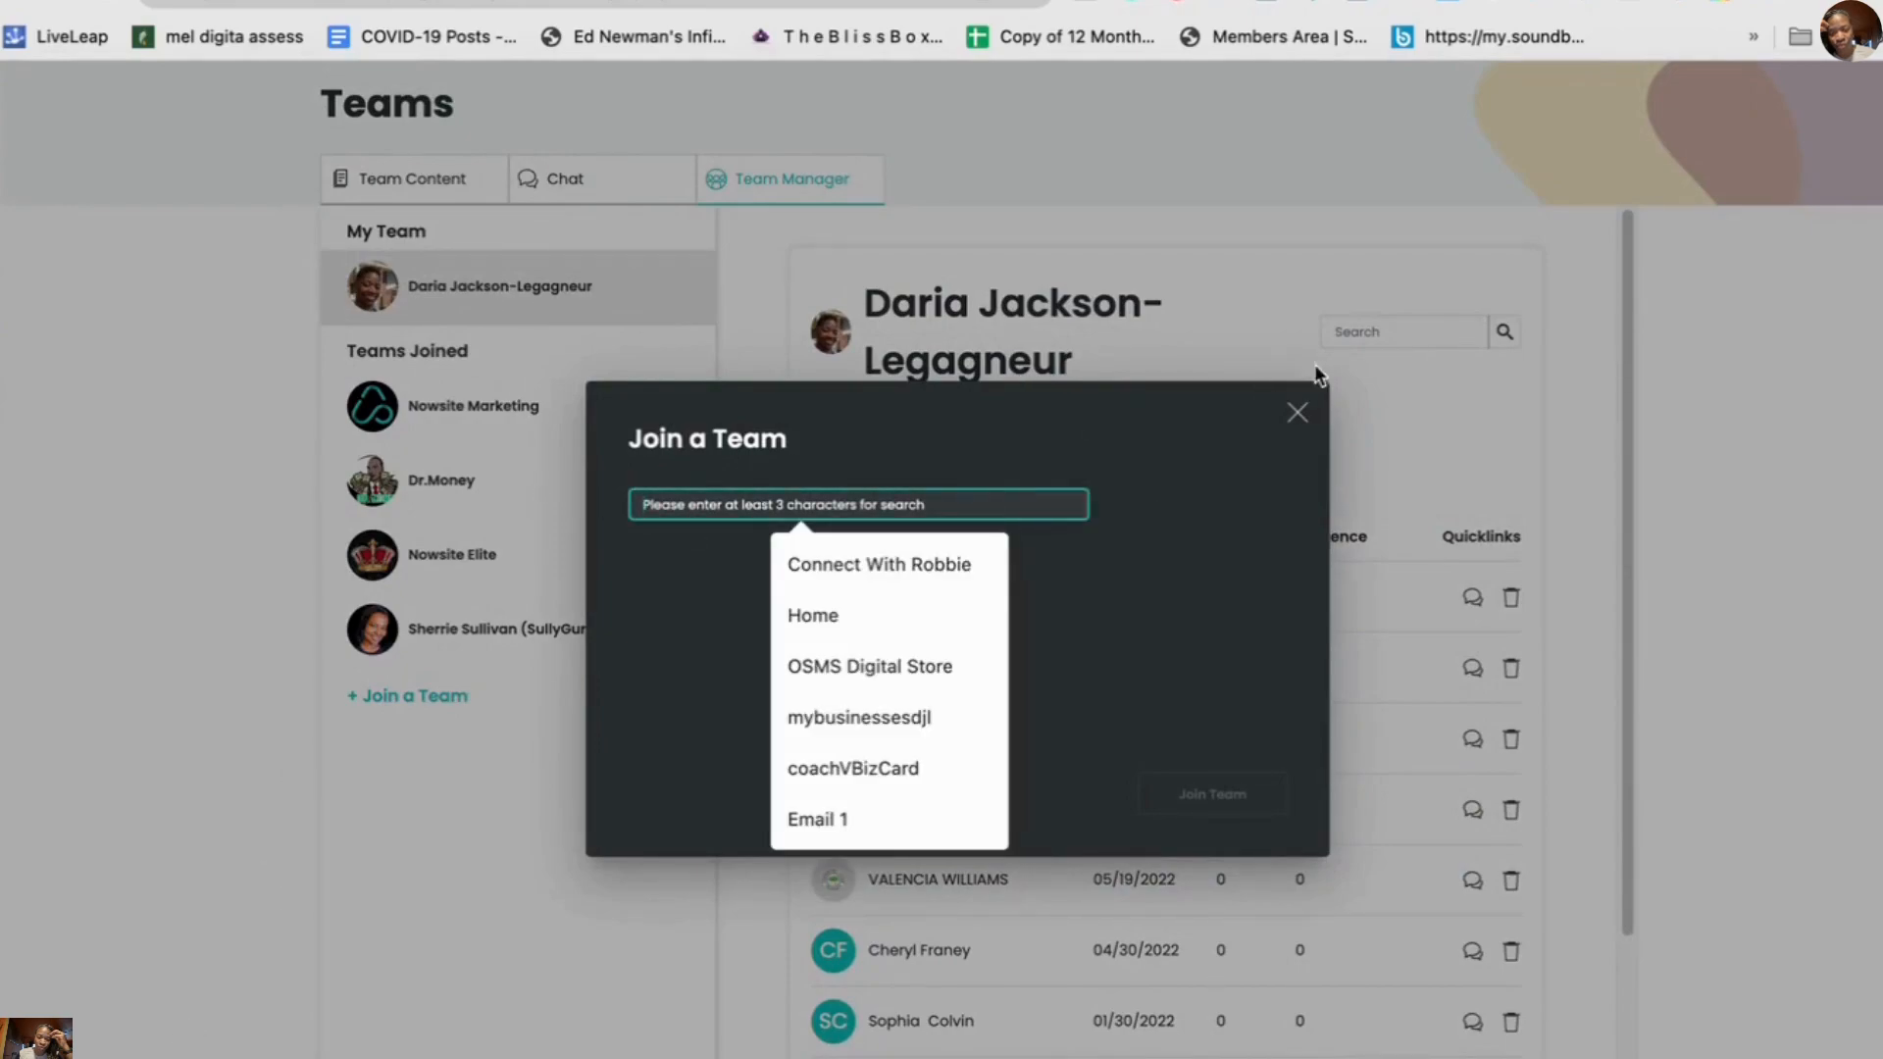
left_click(1298, 414)
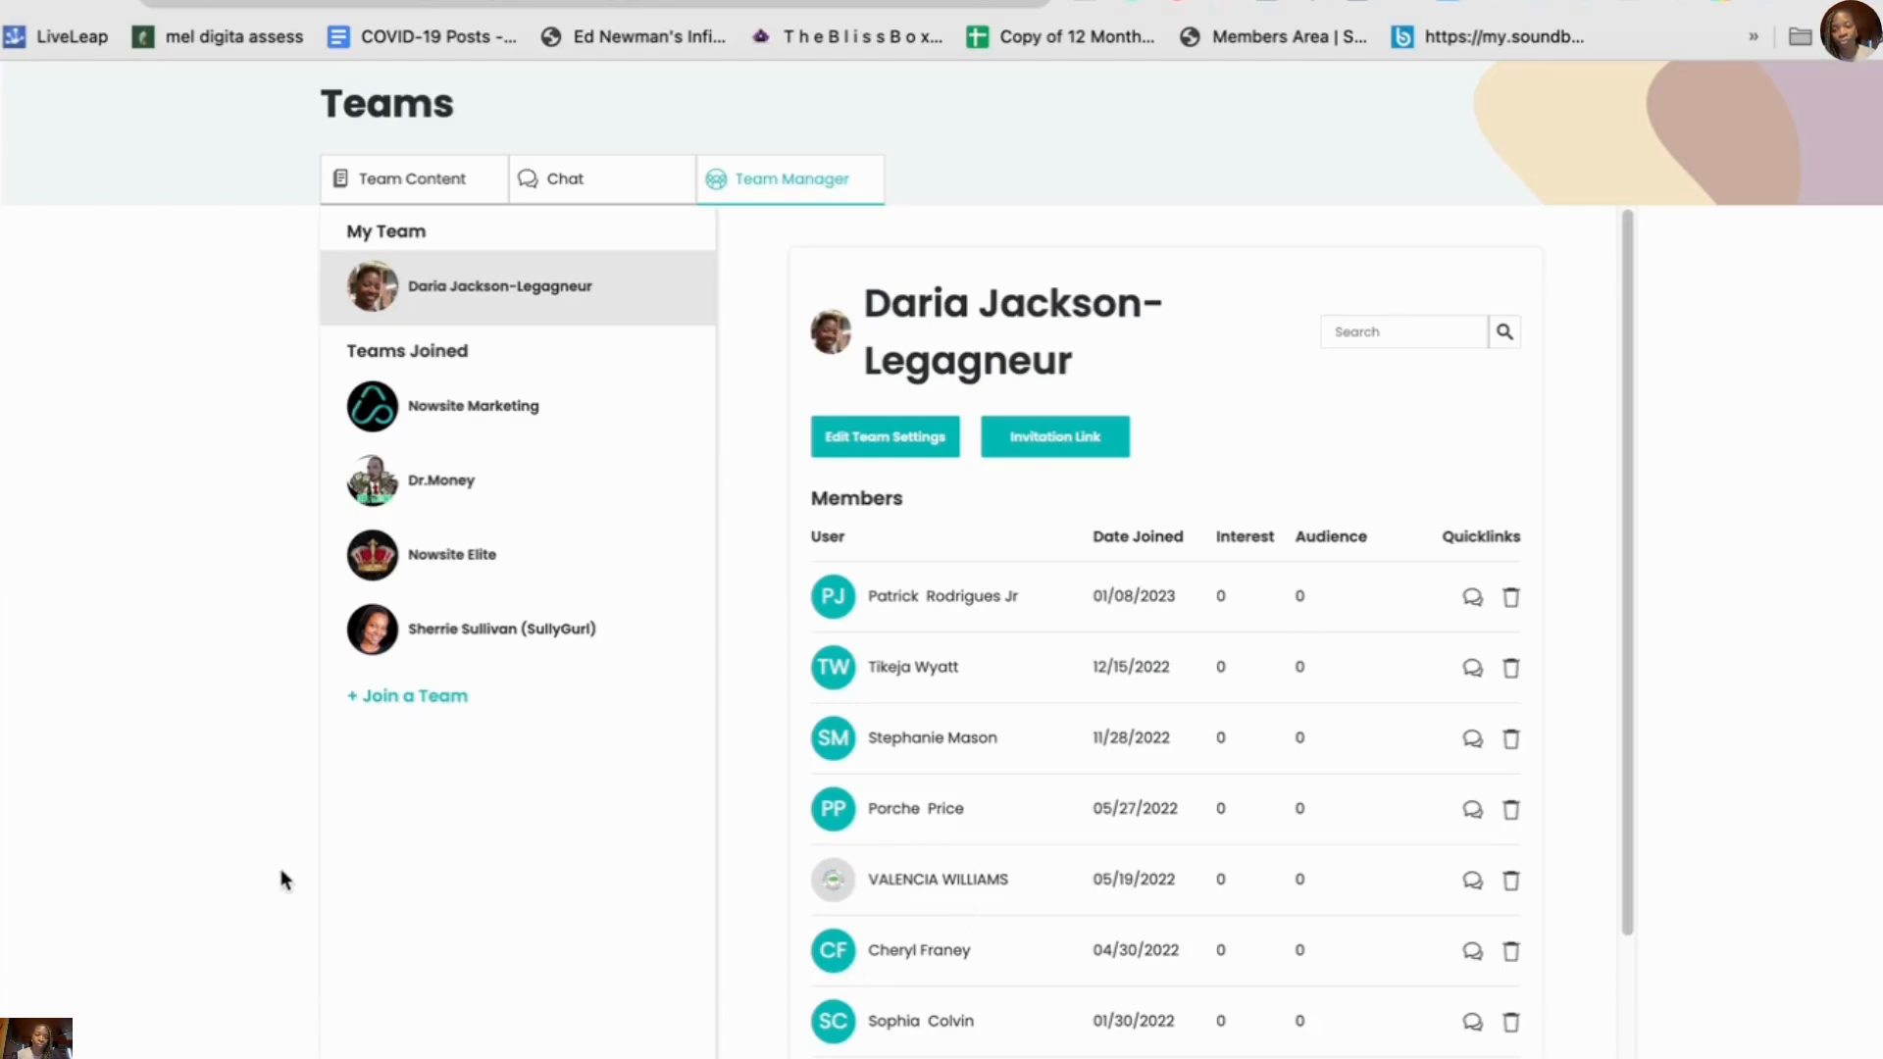
- Open the Nowsite Marketing team's content and look through its shared resources down to the AI Website Templates section
left_click(437, 178)
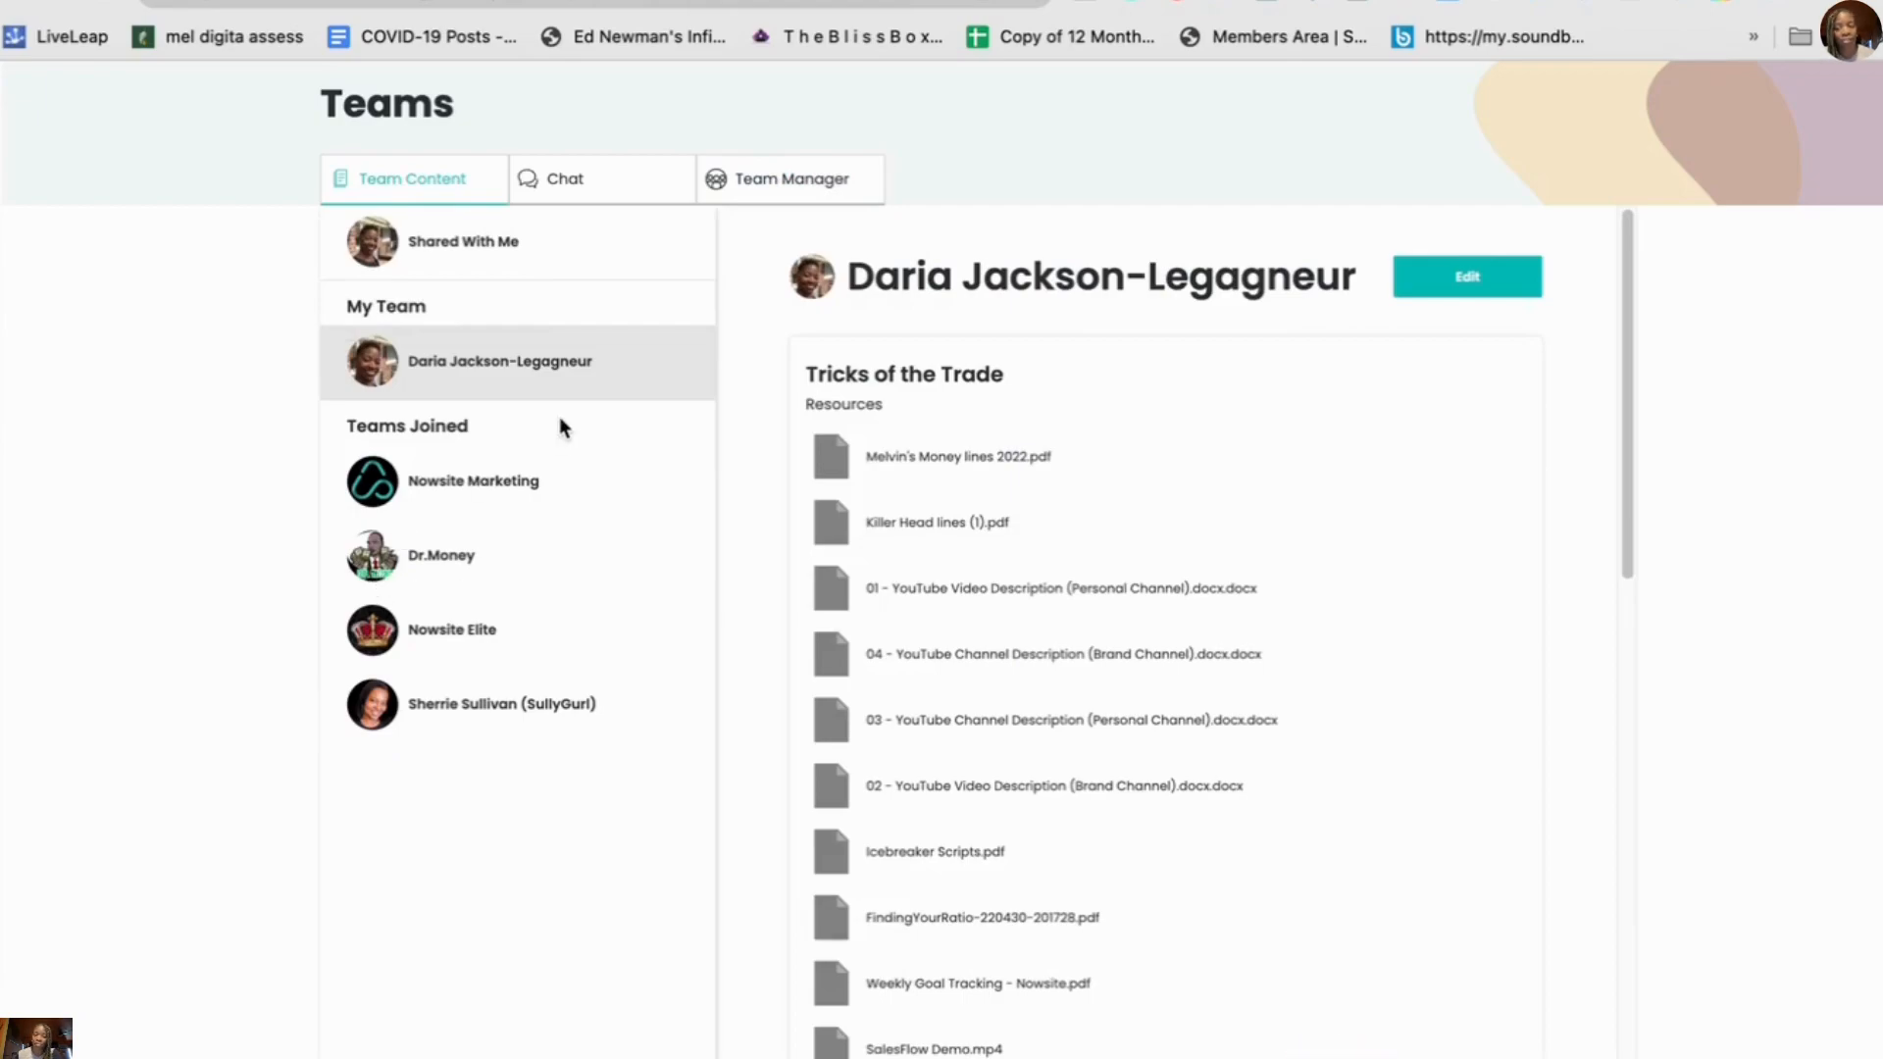
left_click(473, 483)
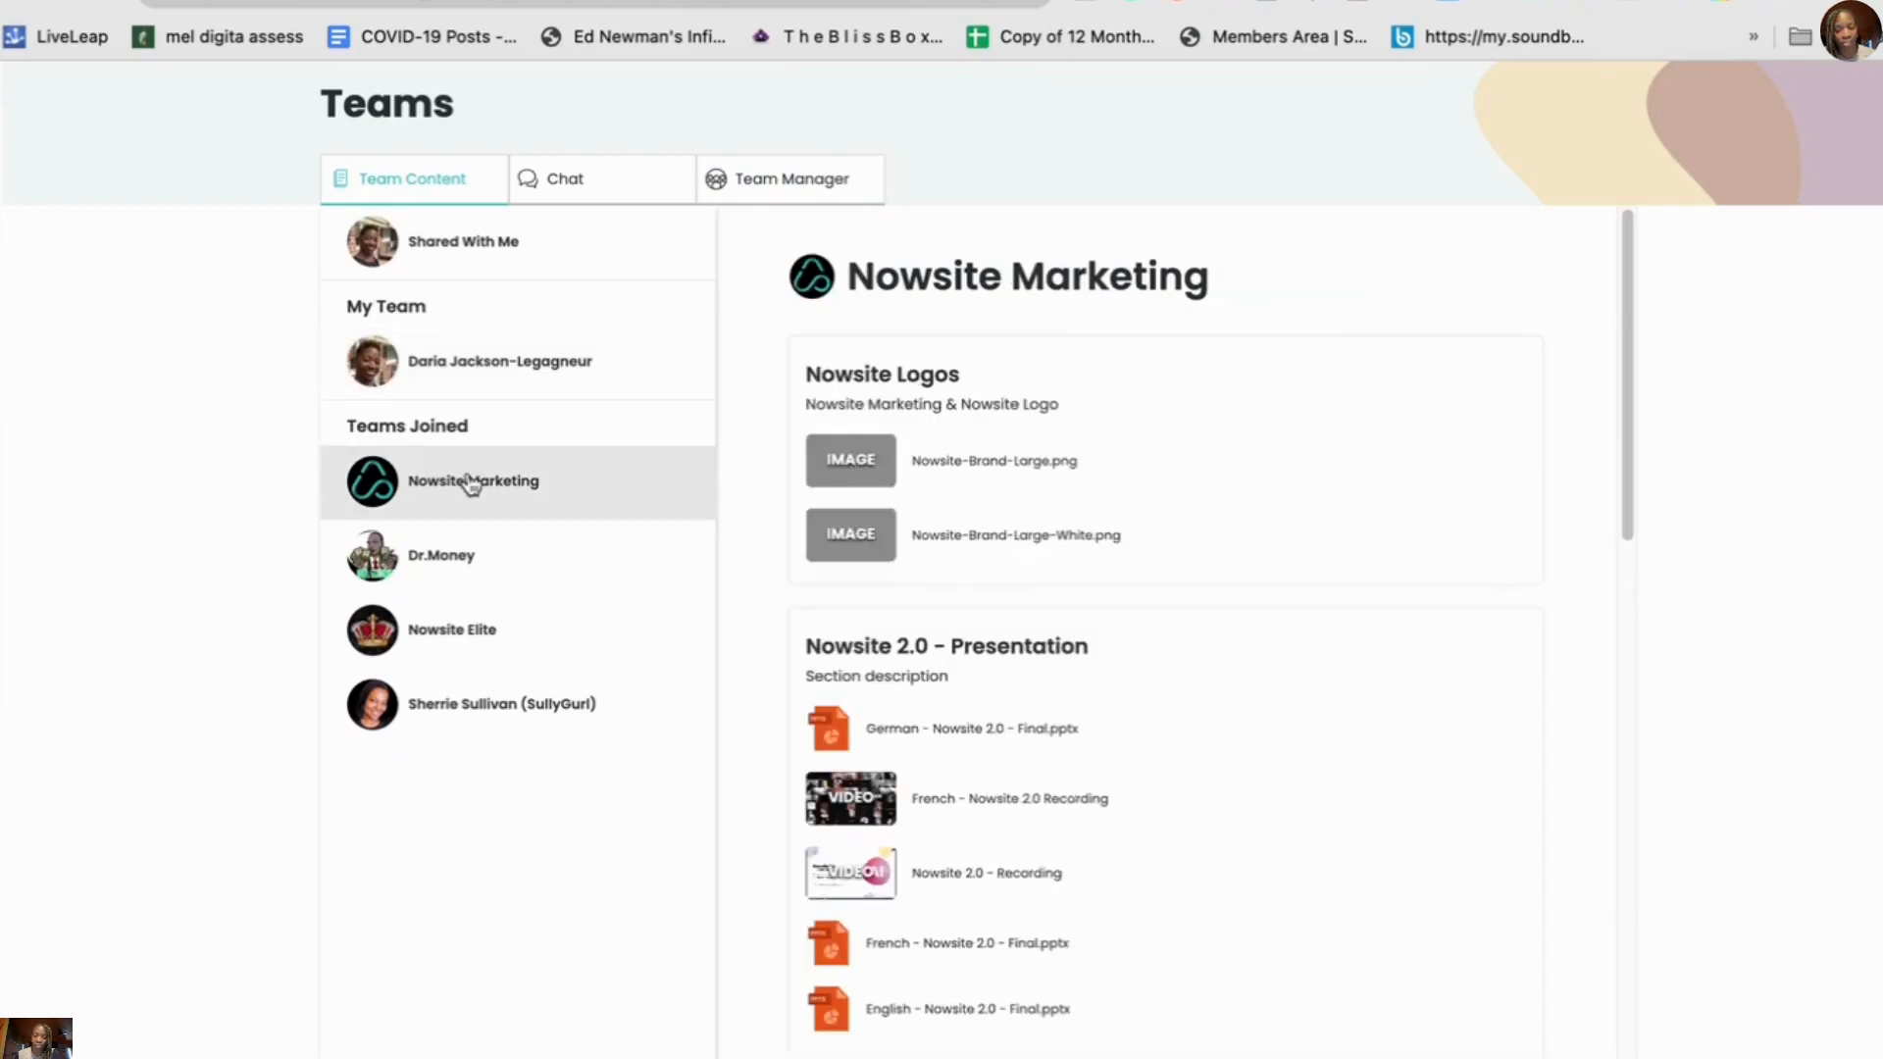
scroll(1081, 475, "down", 1)
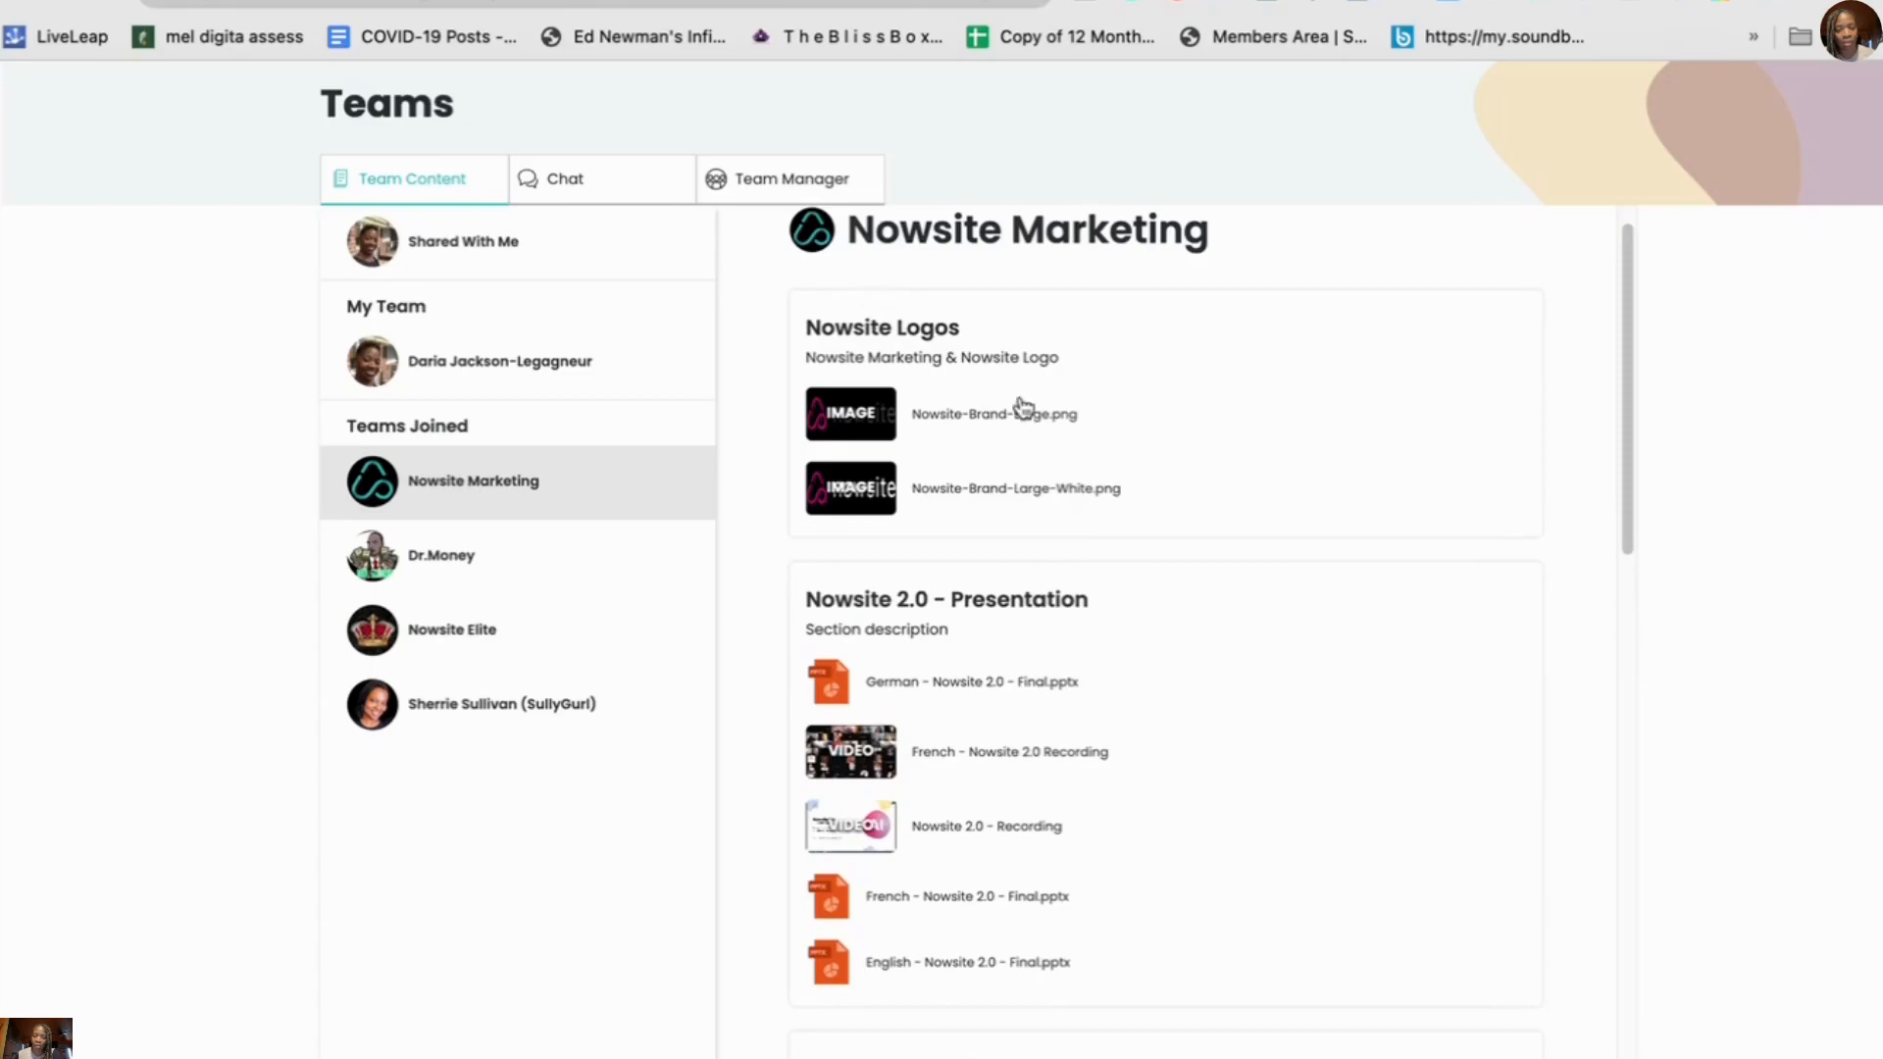
scroll(980, 440, "down", 1)
scroll(1038, 475, "down", 8)
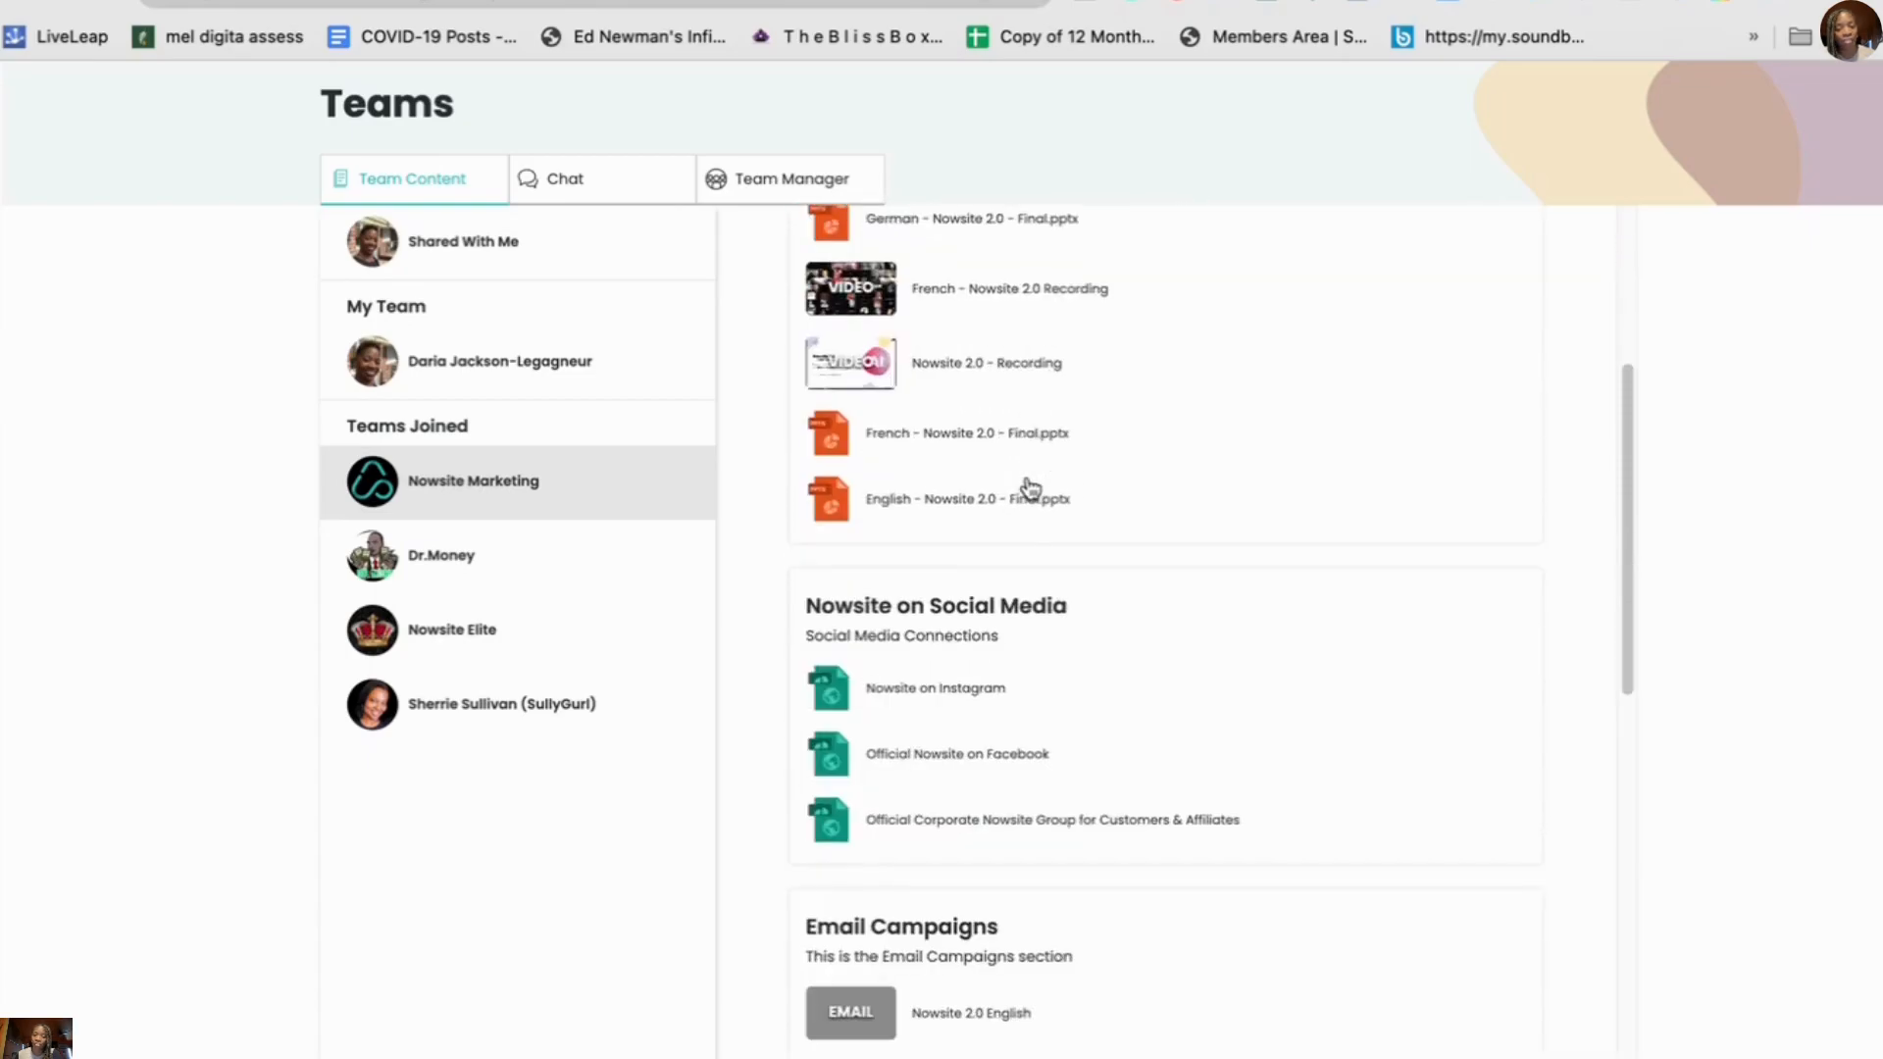
scroll(1029, 487, "down", 3)
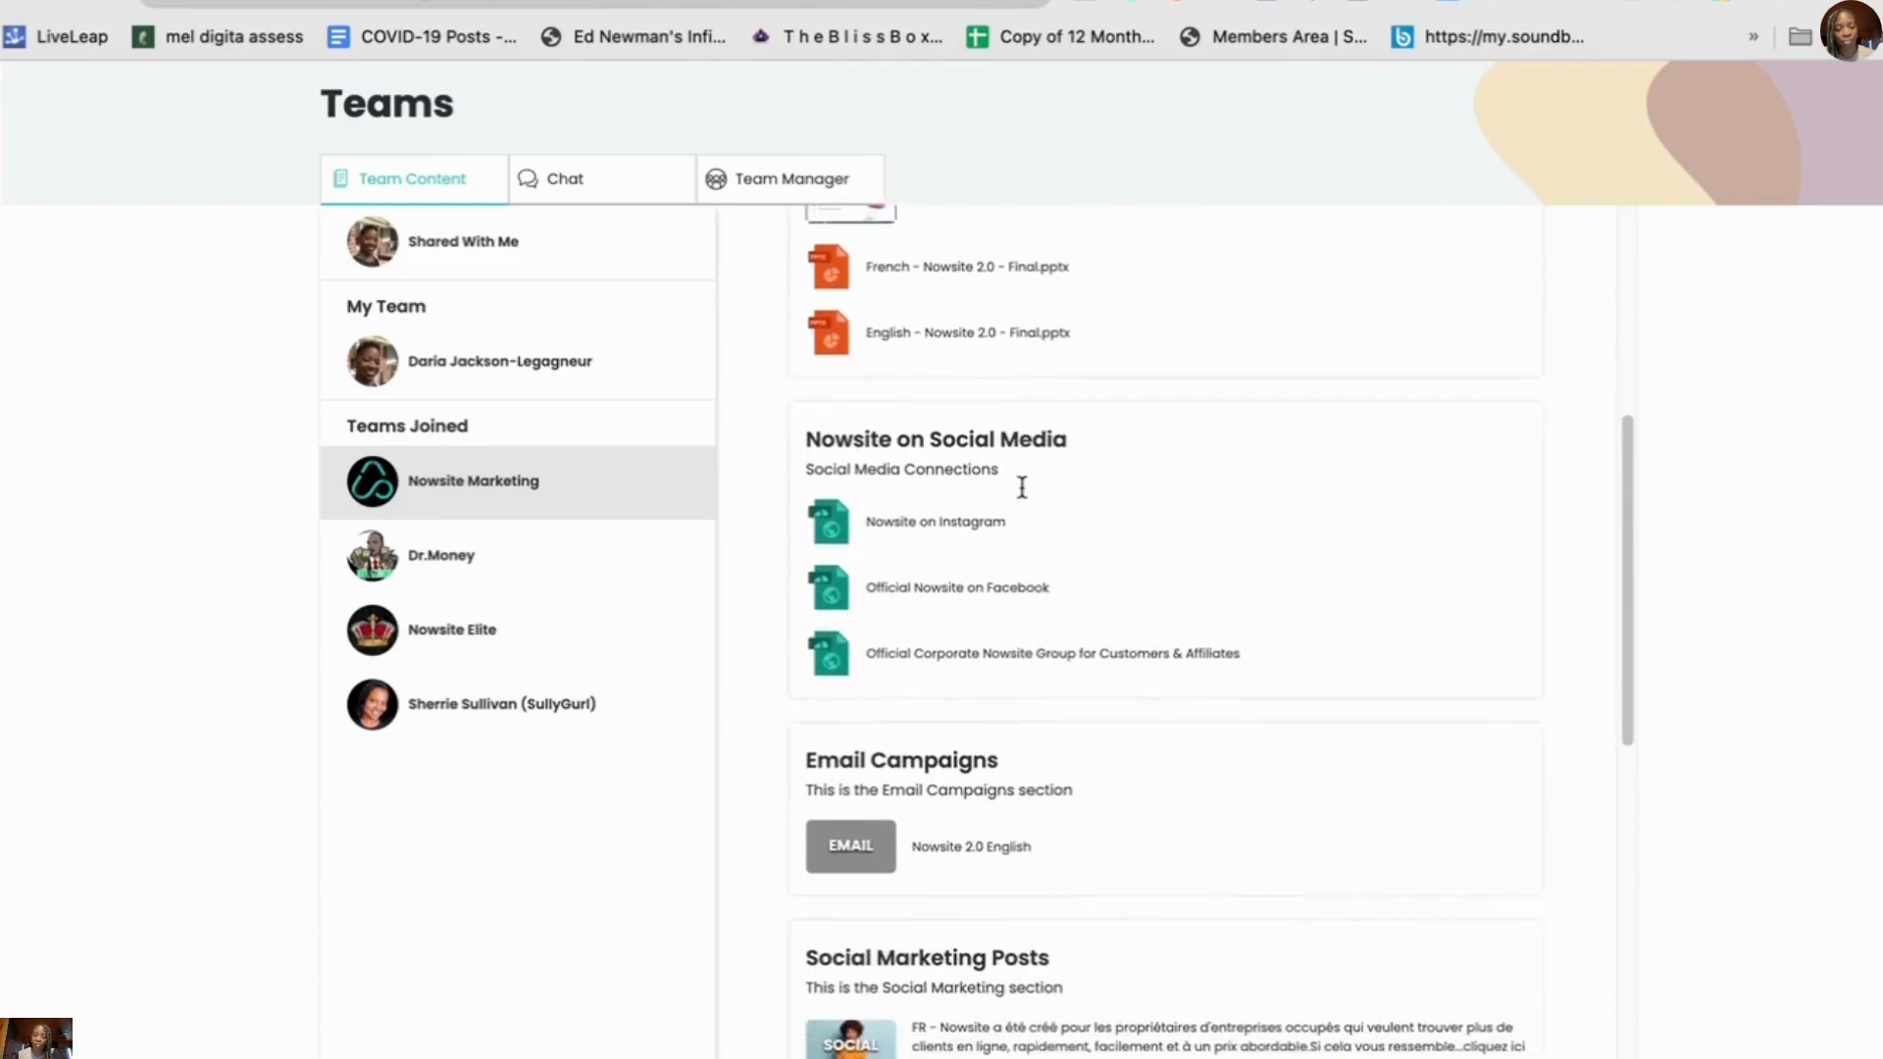
scroll(983, 497, "down", 2)
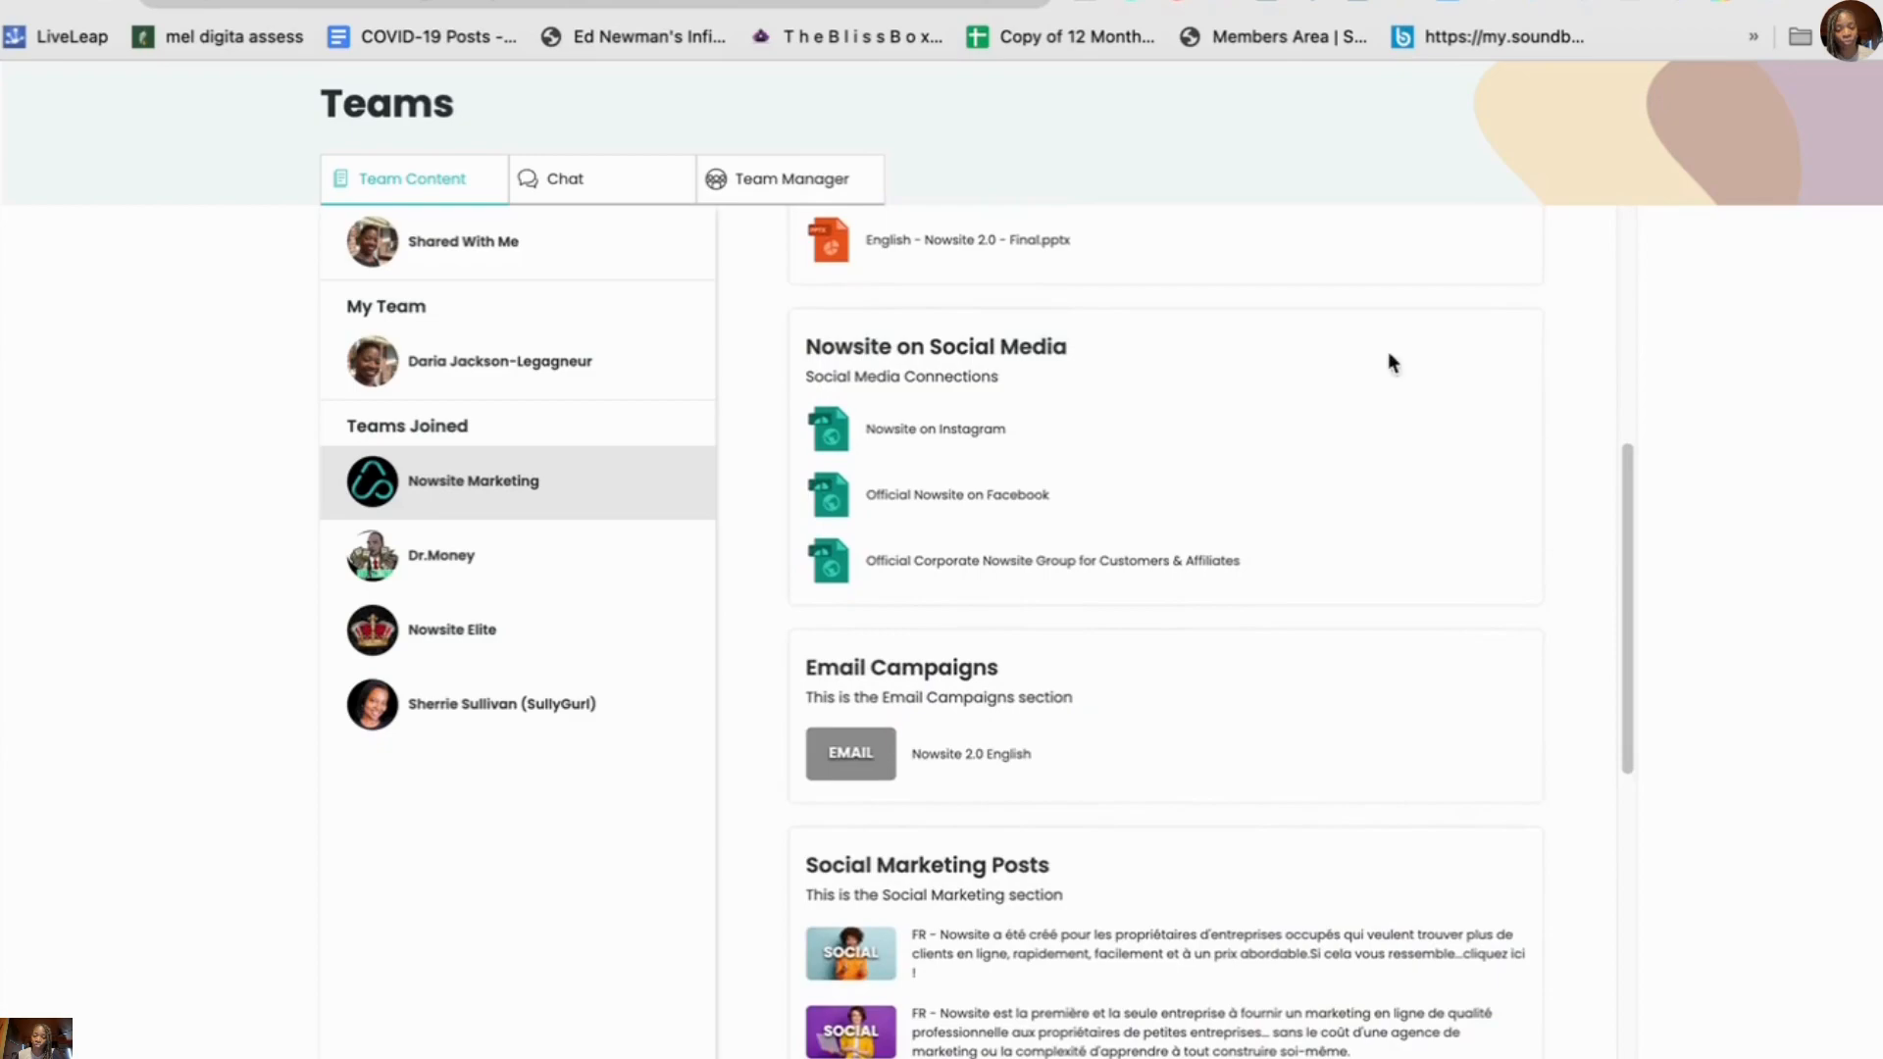
scroll(1118, 643, "down", 2)
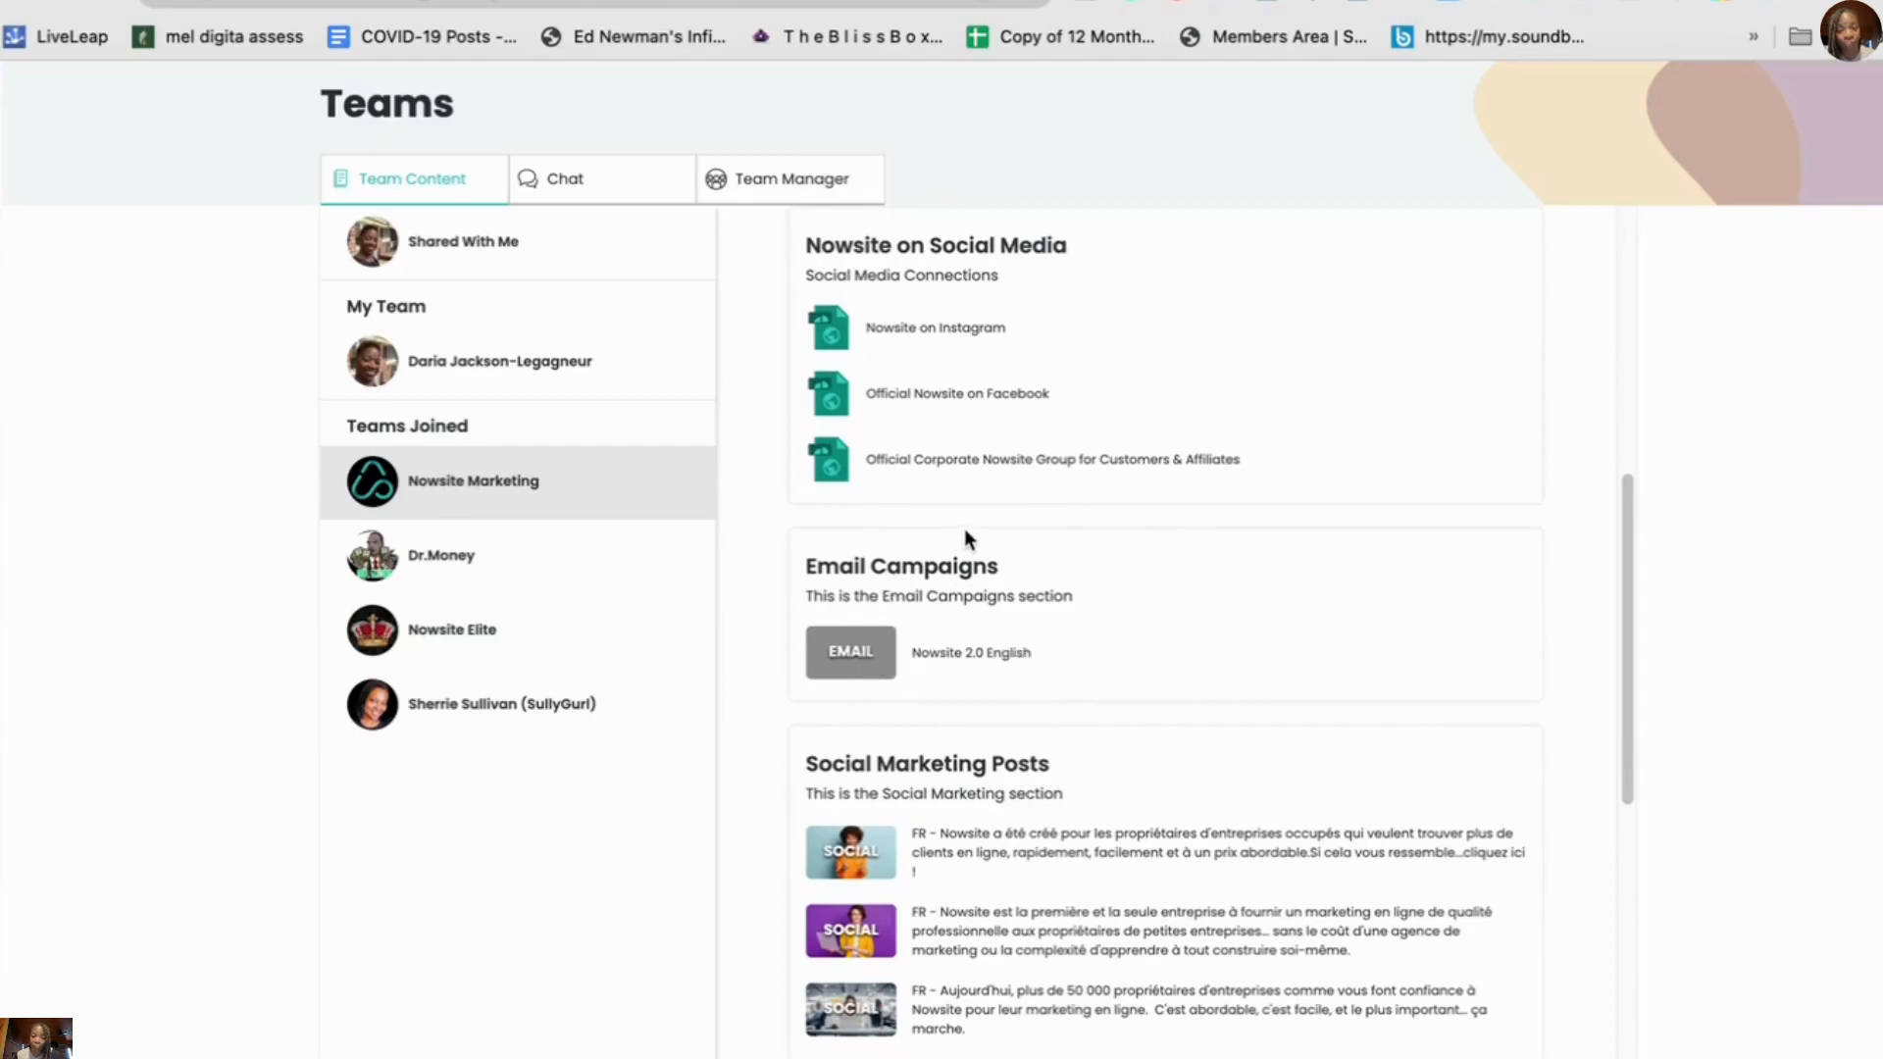
scroll(965, 534, "down", 4)
scroll(1005, 539, "down", 3)
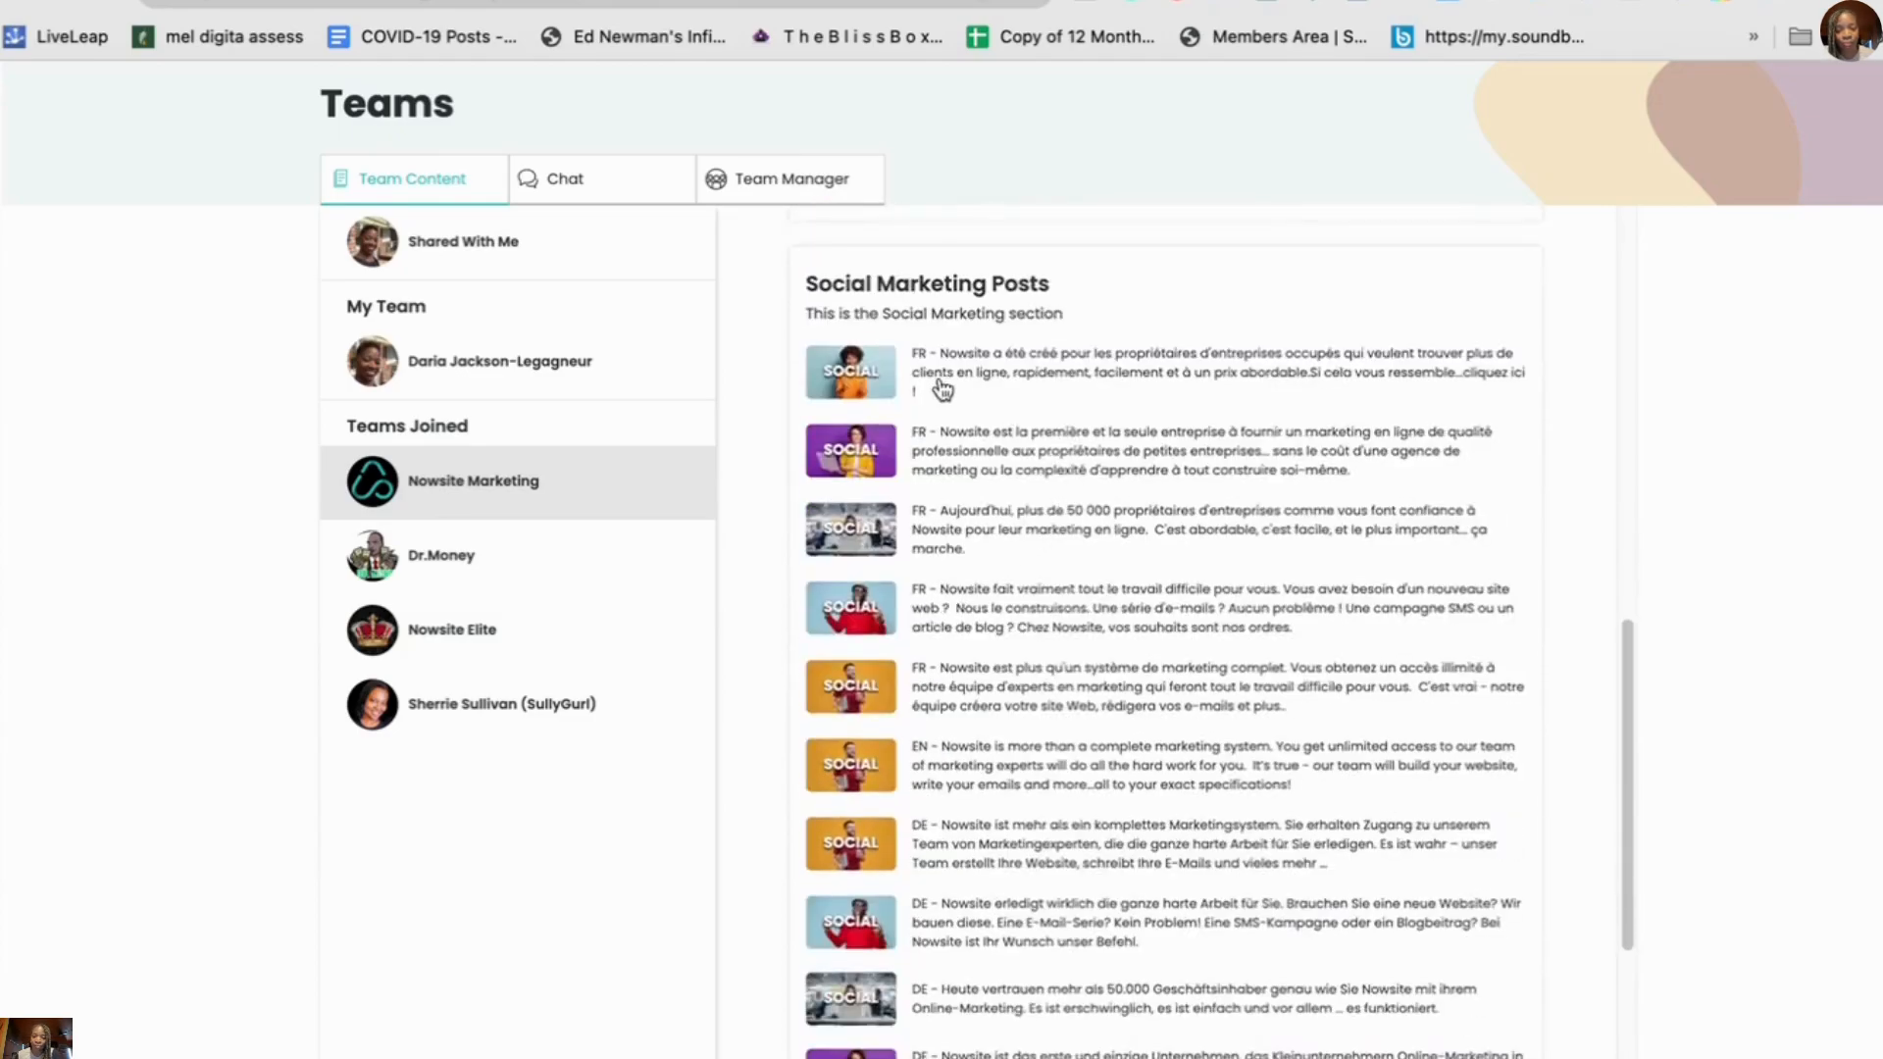
scroll(1010, 588, "down", 1)
scroll(1018, 638, "down", 10)
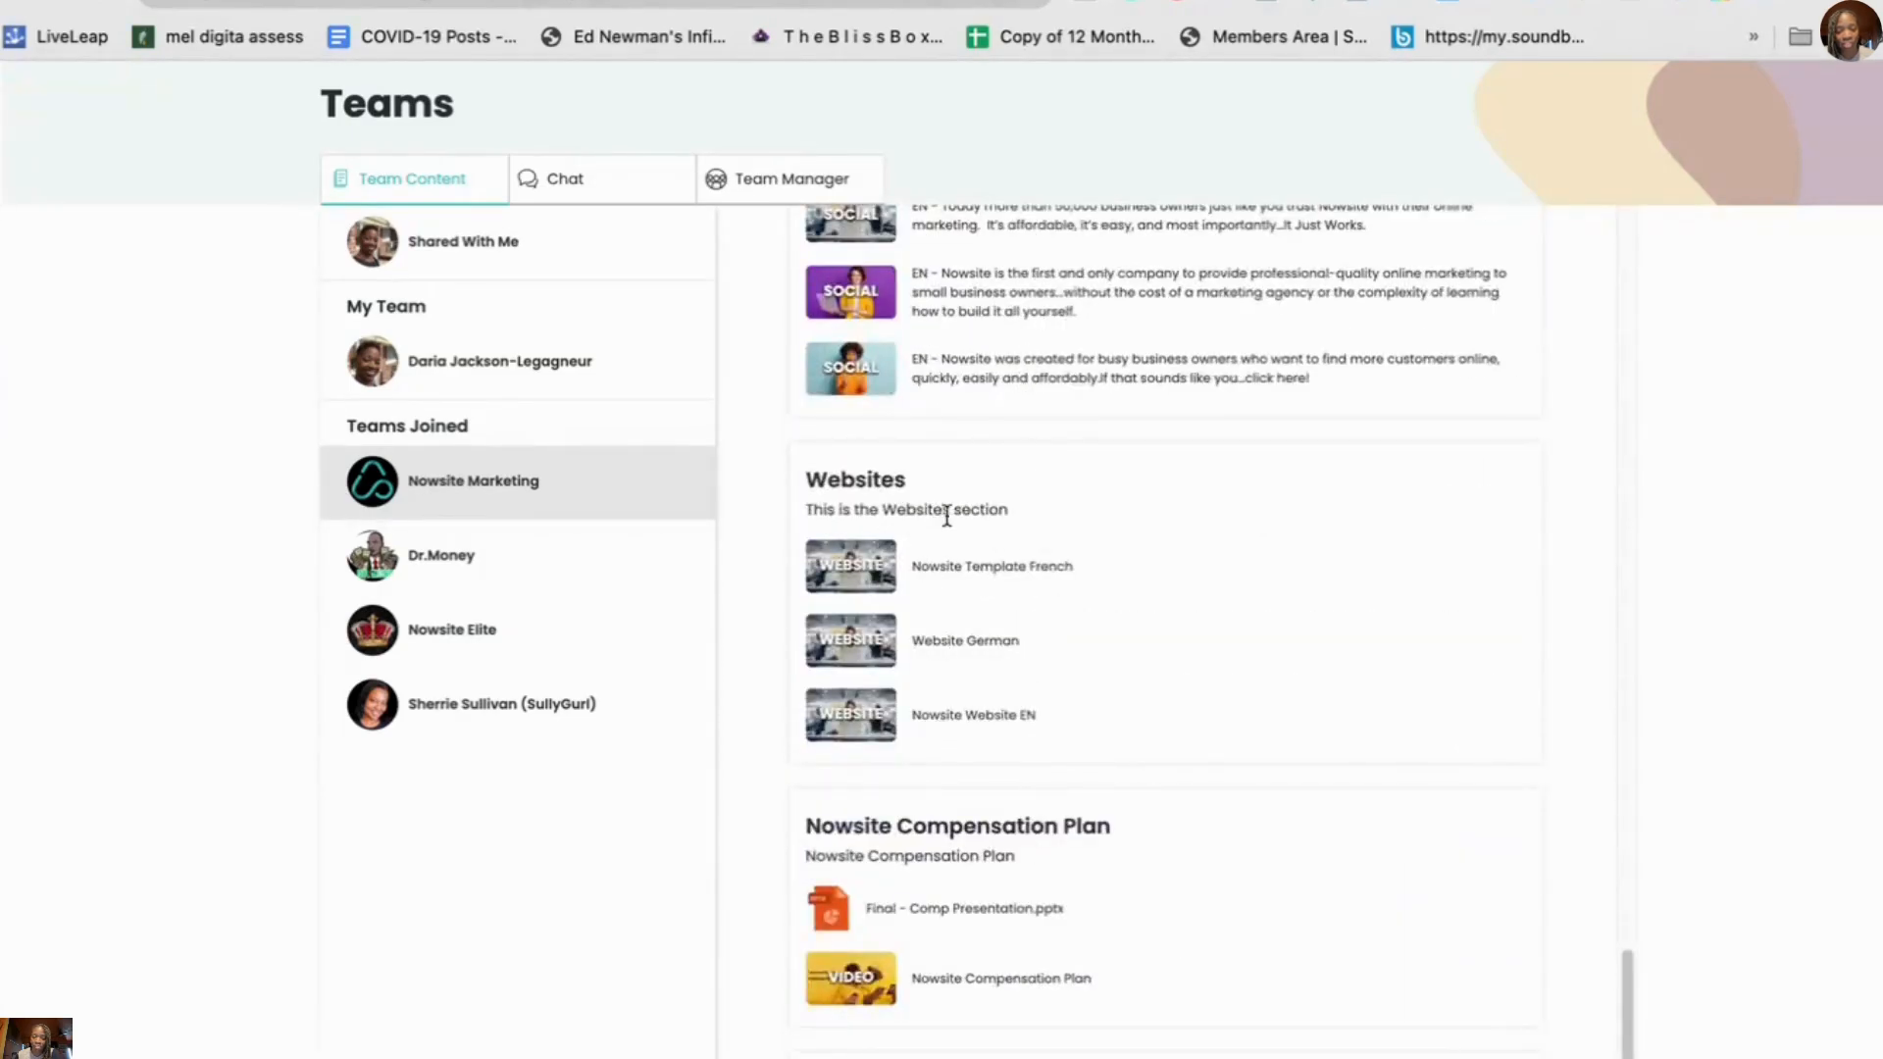
scroll(1152, 686, "down", 2)
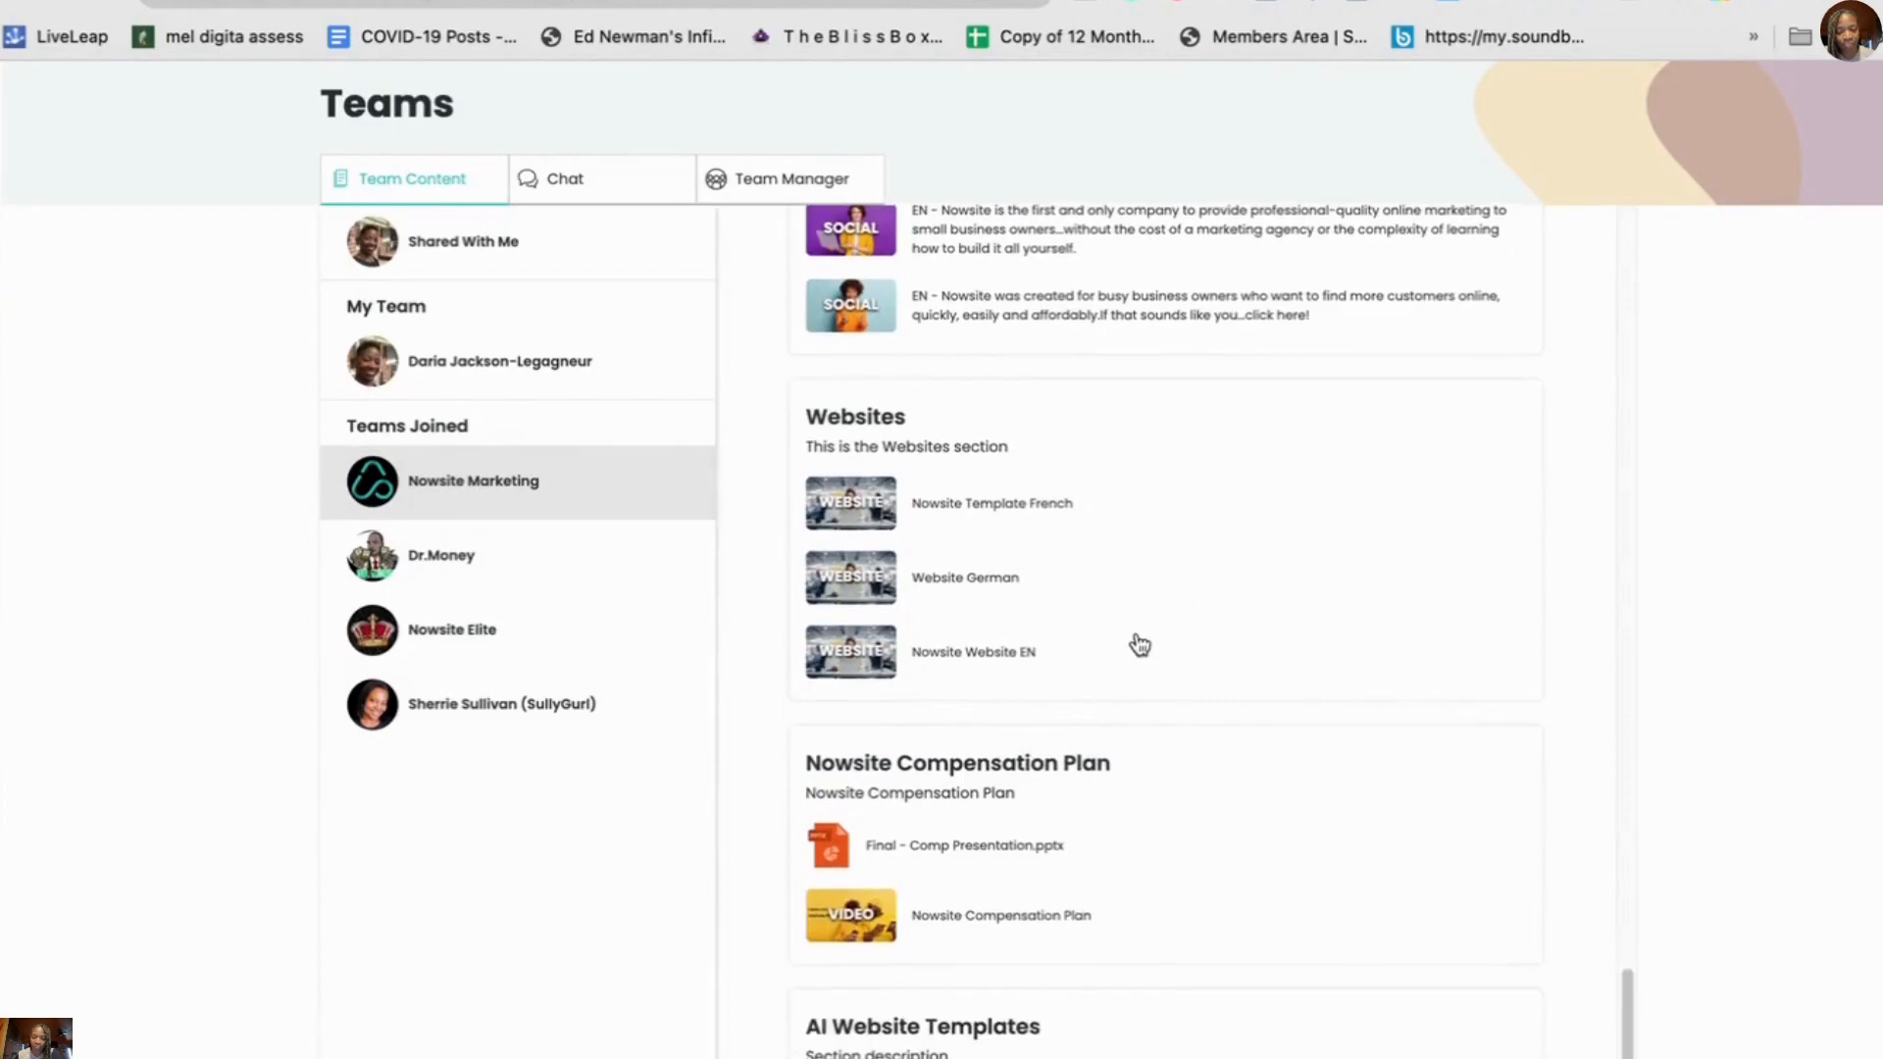
scroll(1010, 626, "down", 2)
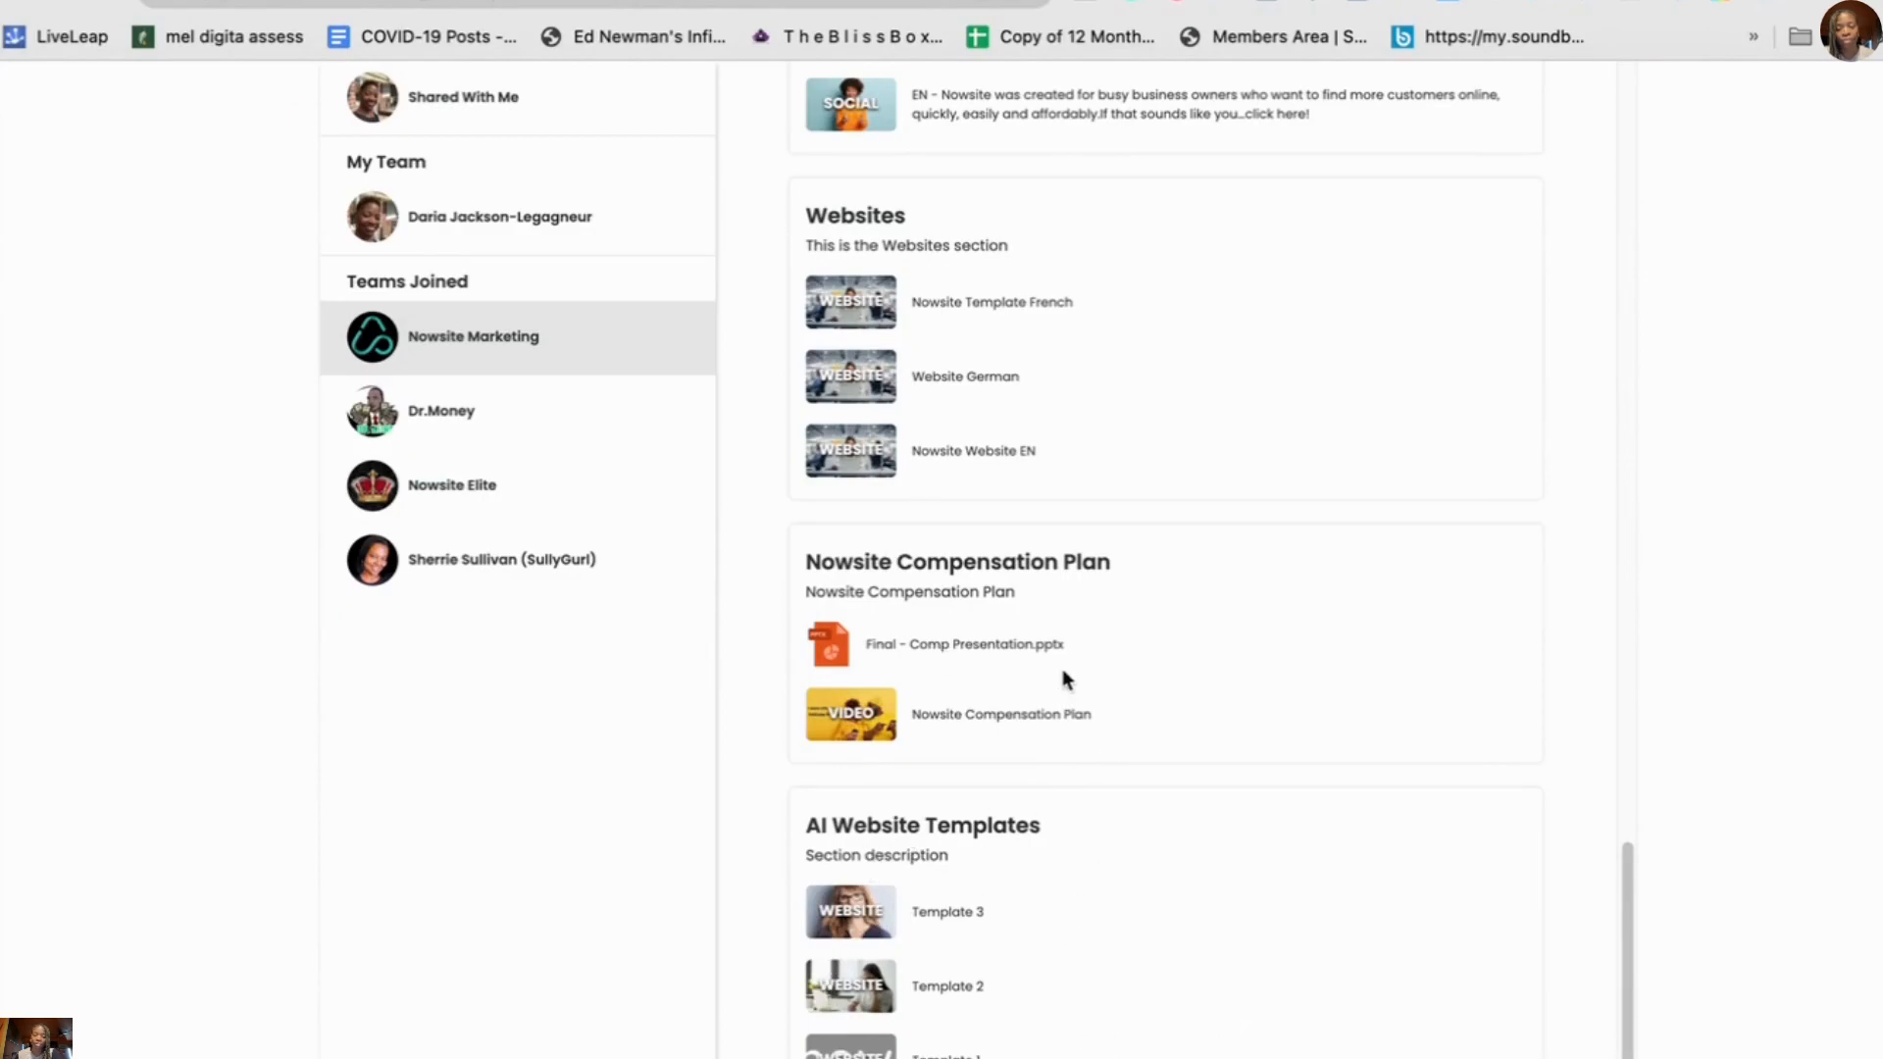
scroll(1076, 583, "up", 10)
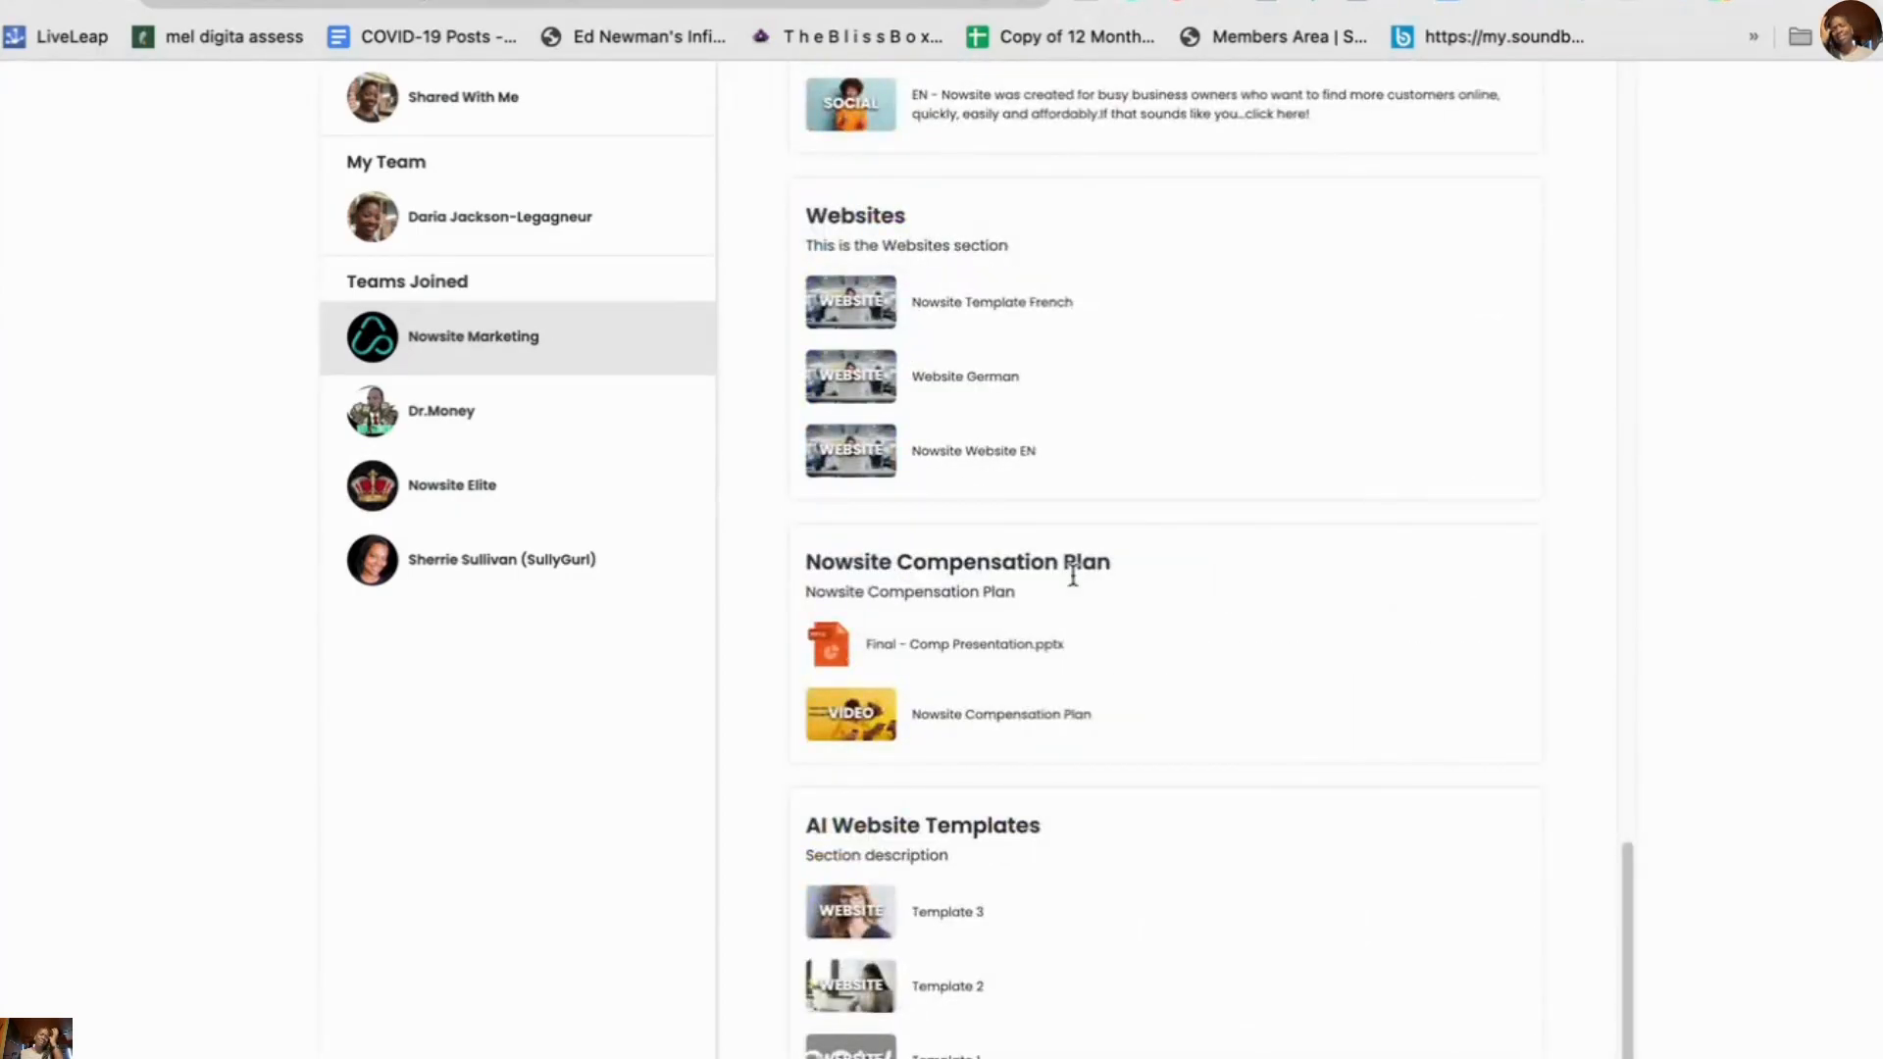
- Start adding Template 3 from the AI Website Templates to my websites, with AIDemoDJL as the business name
left_click(882, 914)
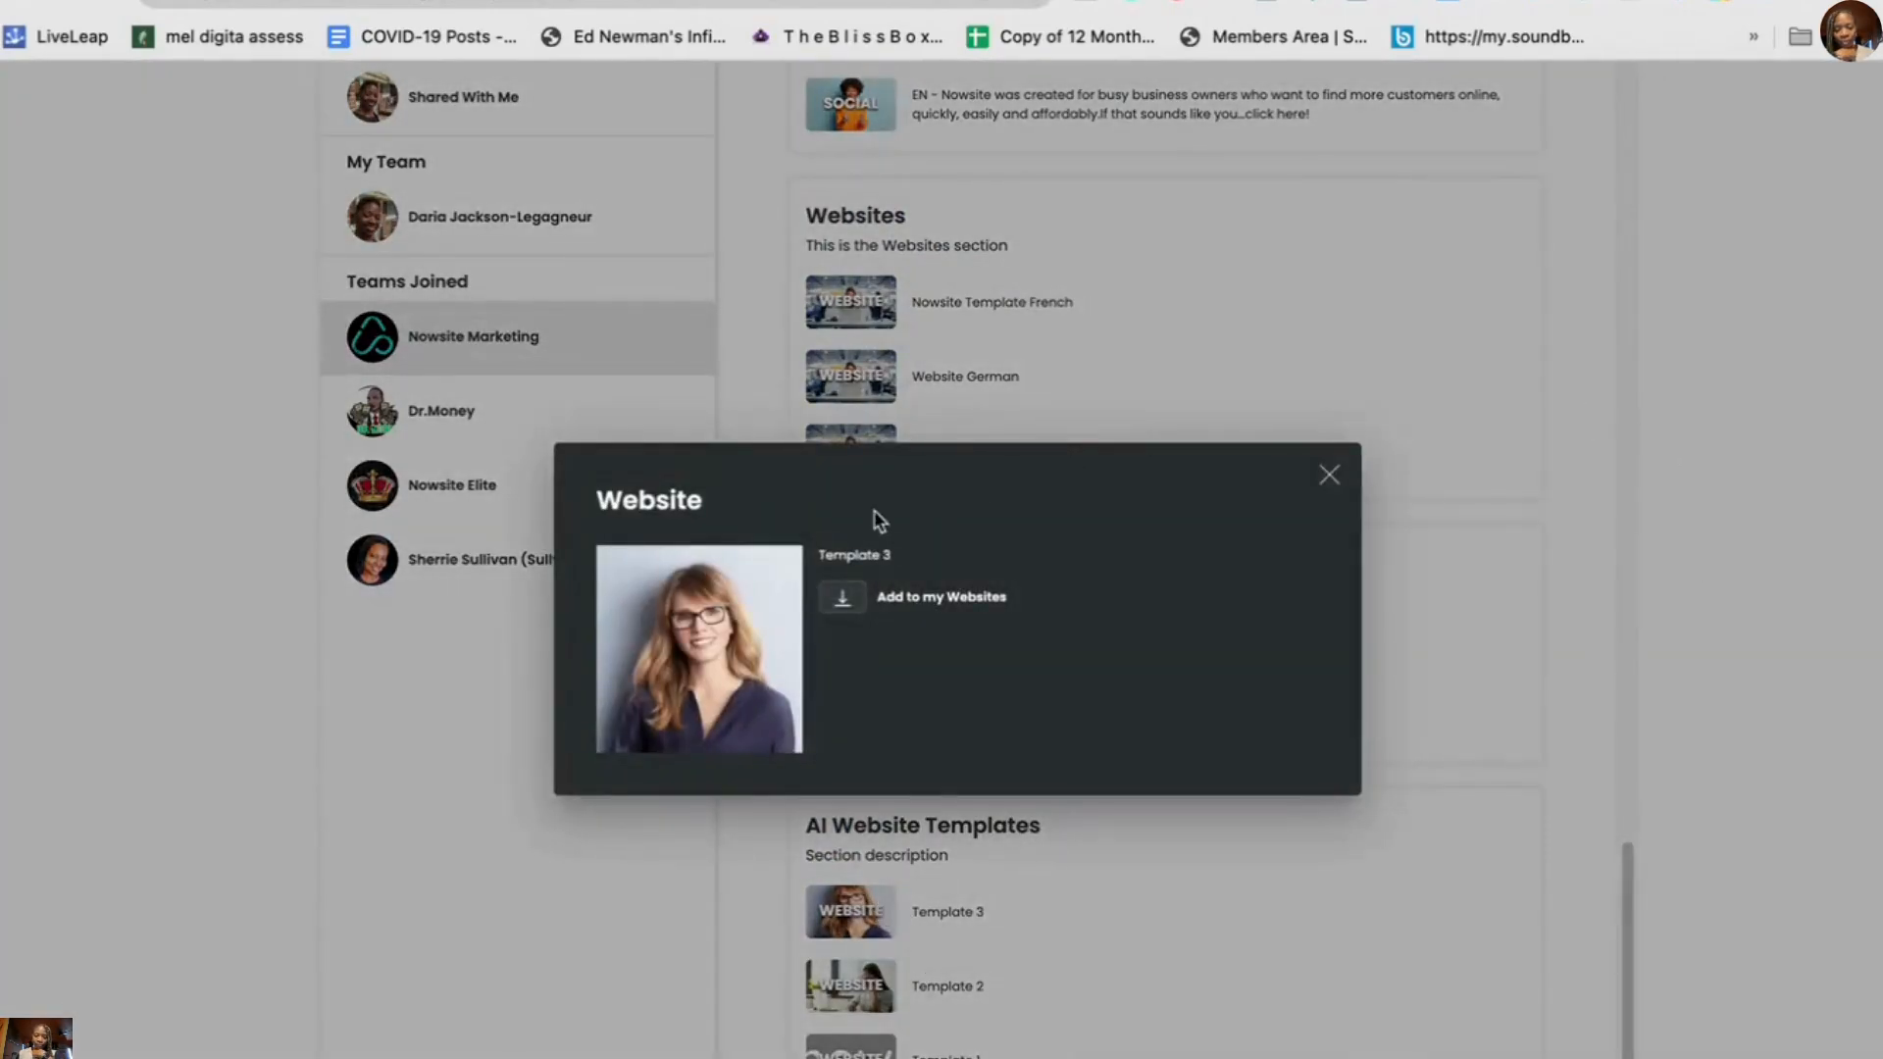
left_click(842, 600)
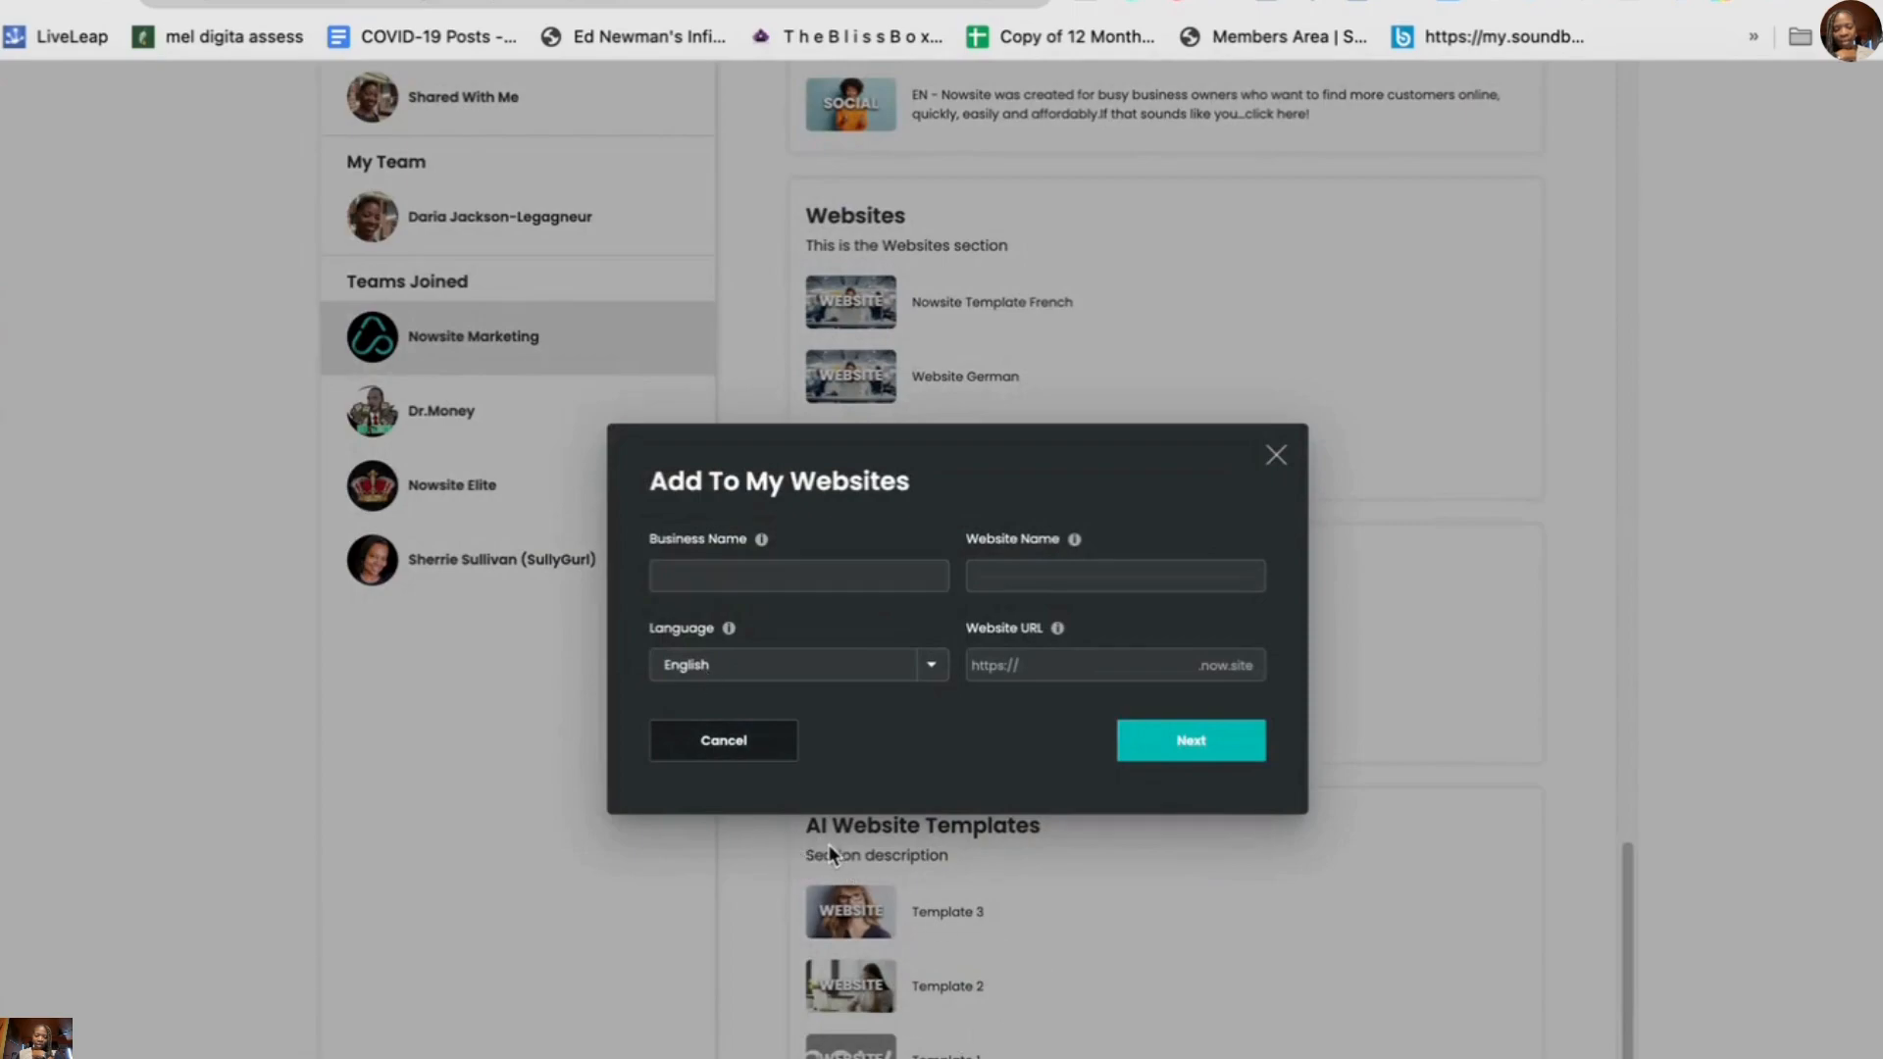
left_click(738, 572)
type("AIDemoDJL")
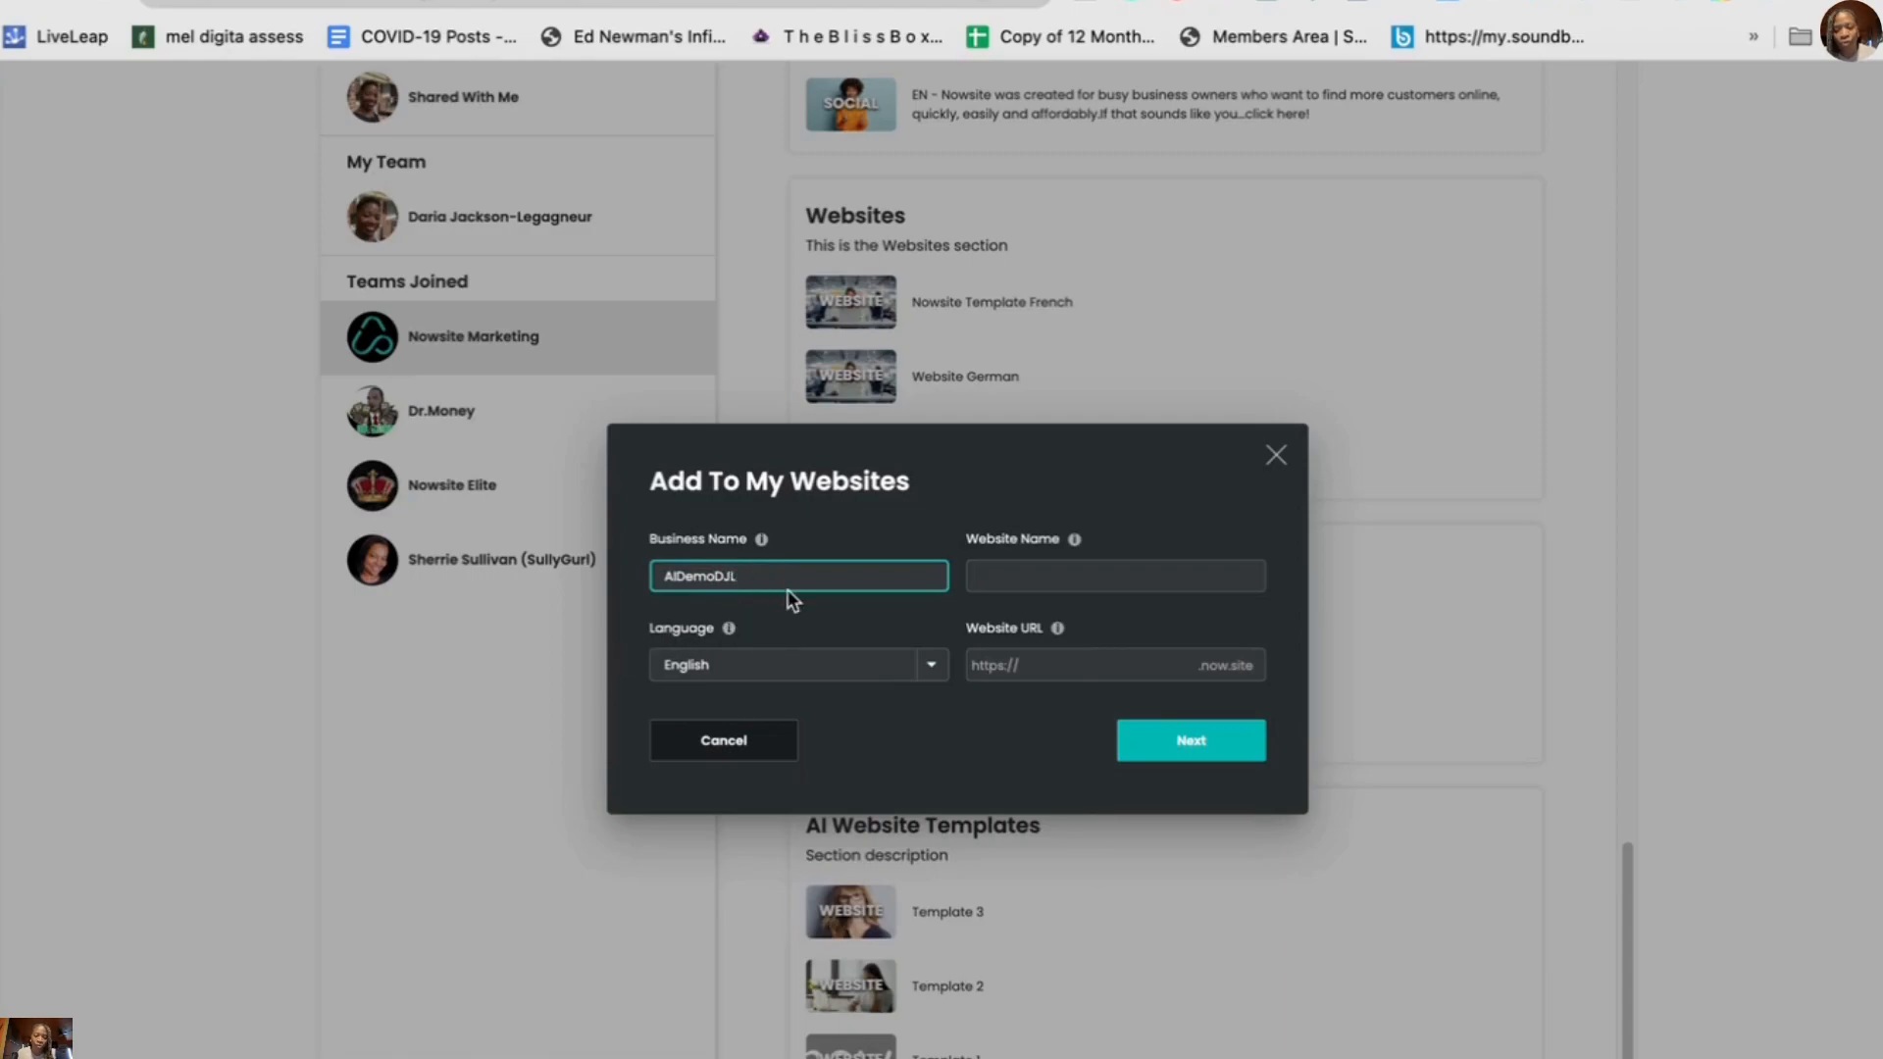
- Copy the business name AIDemoDJL into the website name and website URL, and continue to the website builder
left_click_drag(779, 575, 642, 595)
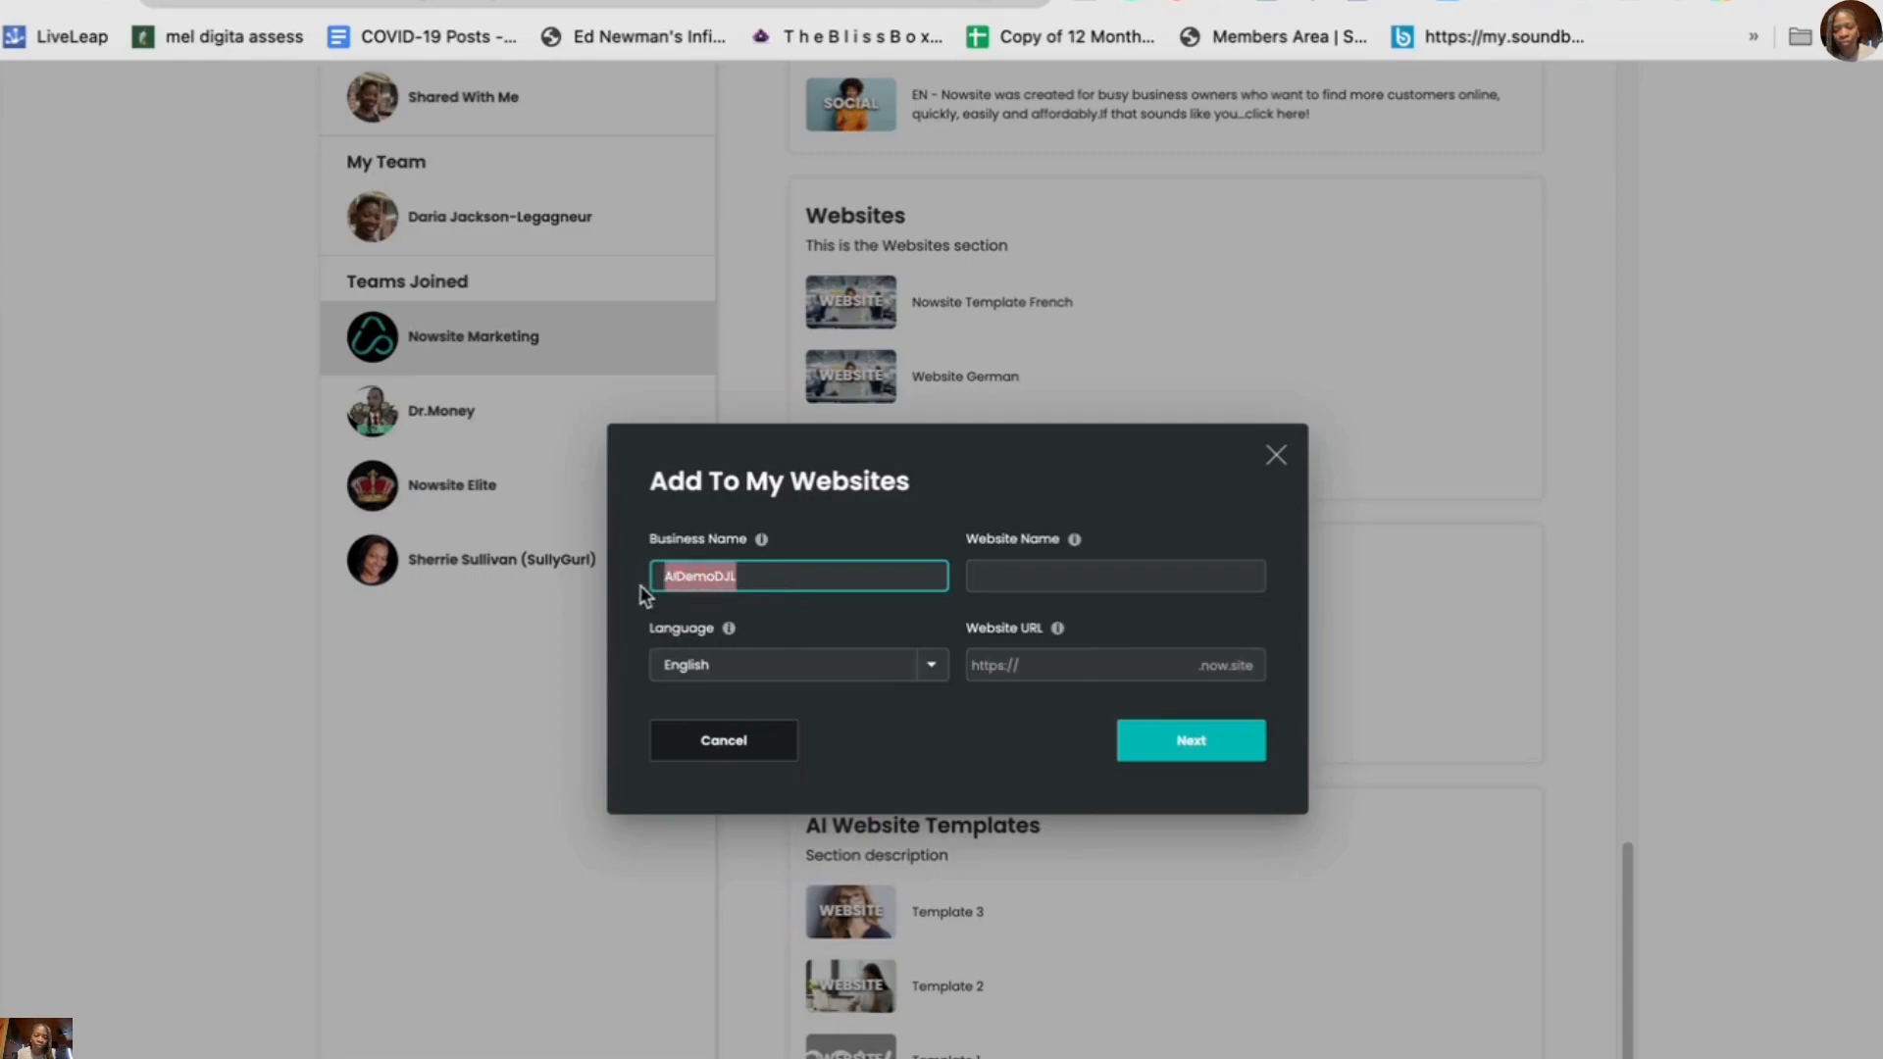
right_click(722, 576)
left_click(800, 688)
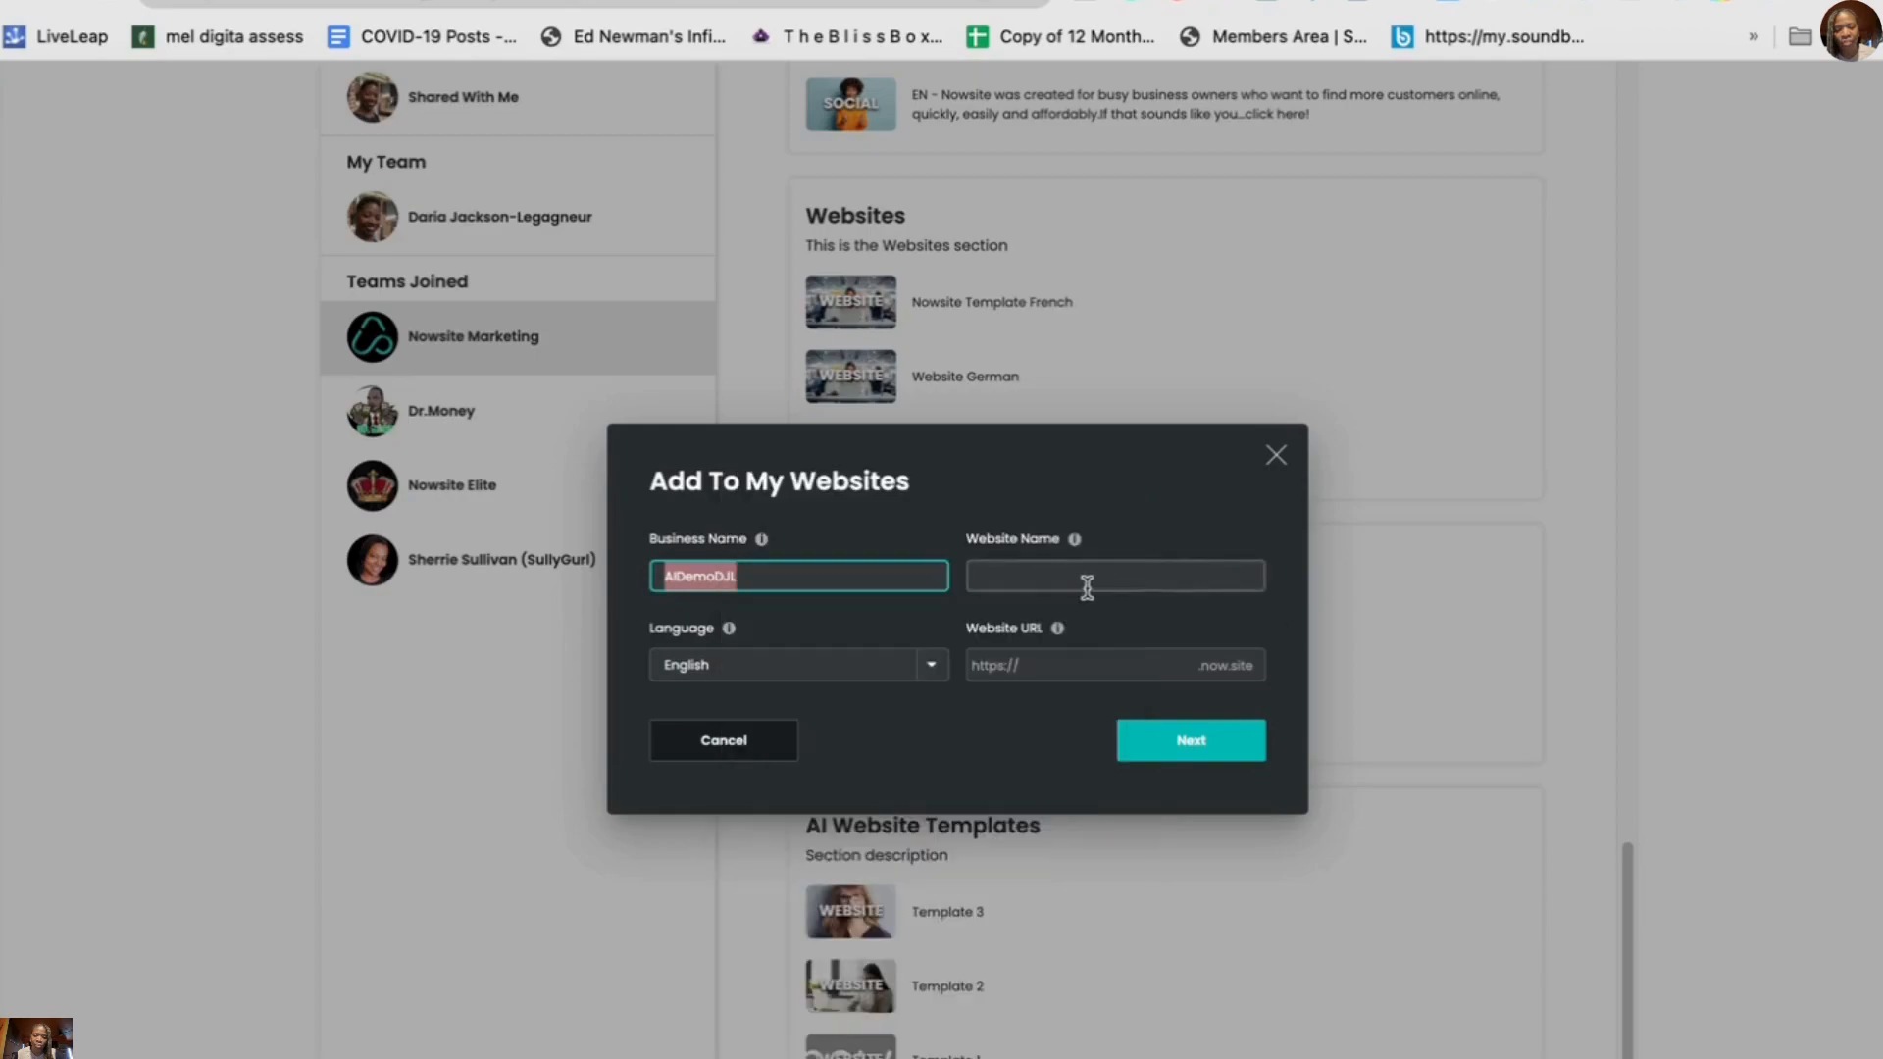
left_click(1054, 579)
right_click(1055, 578)
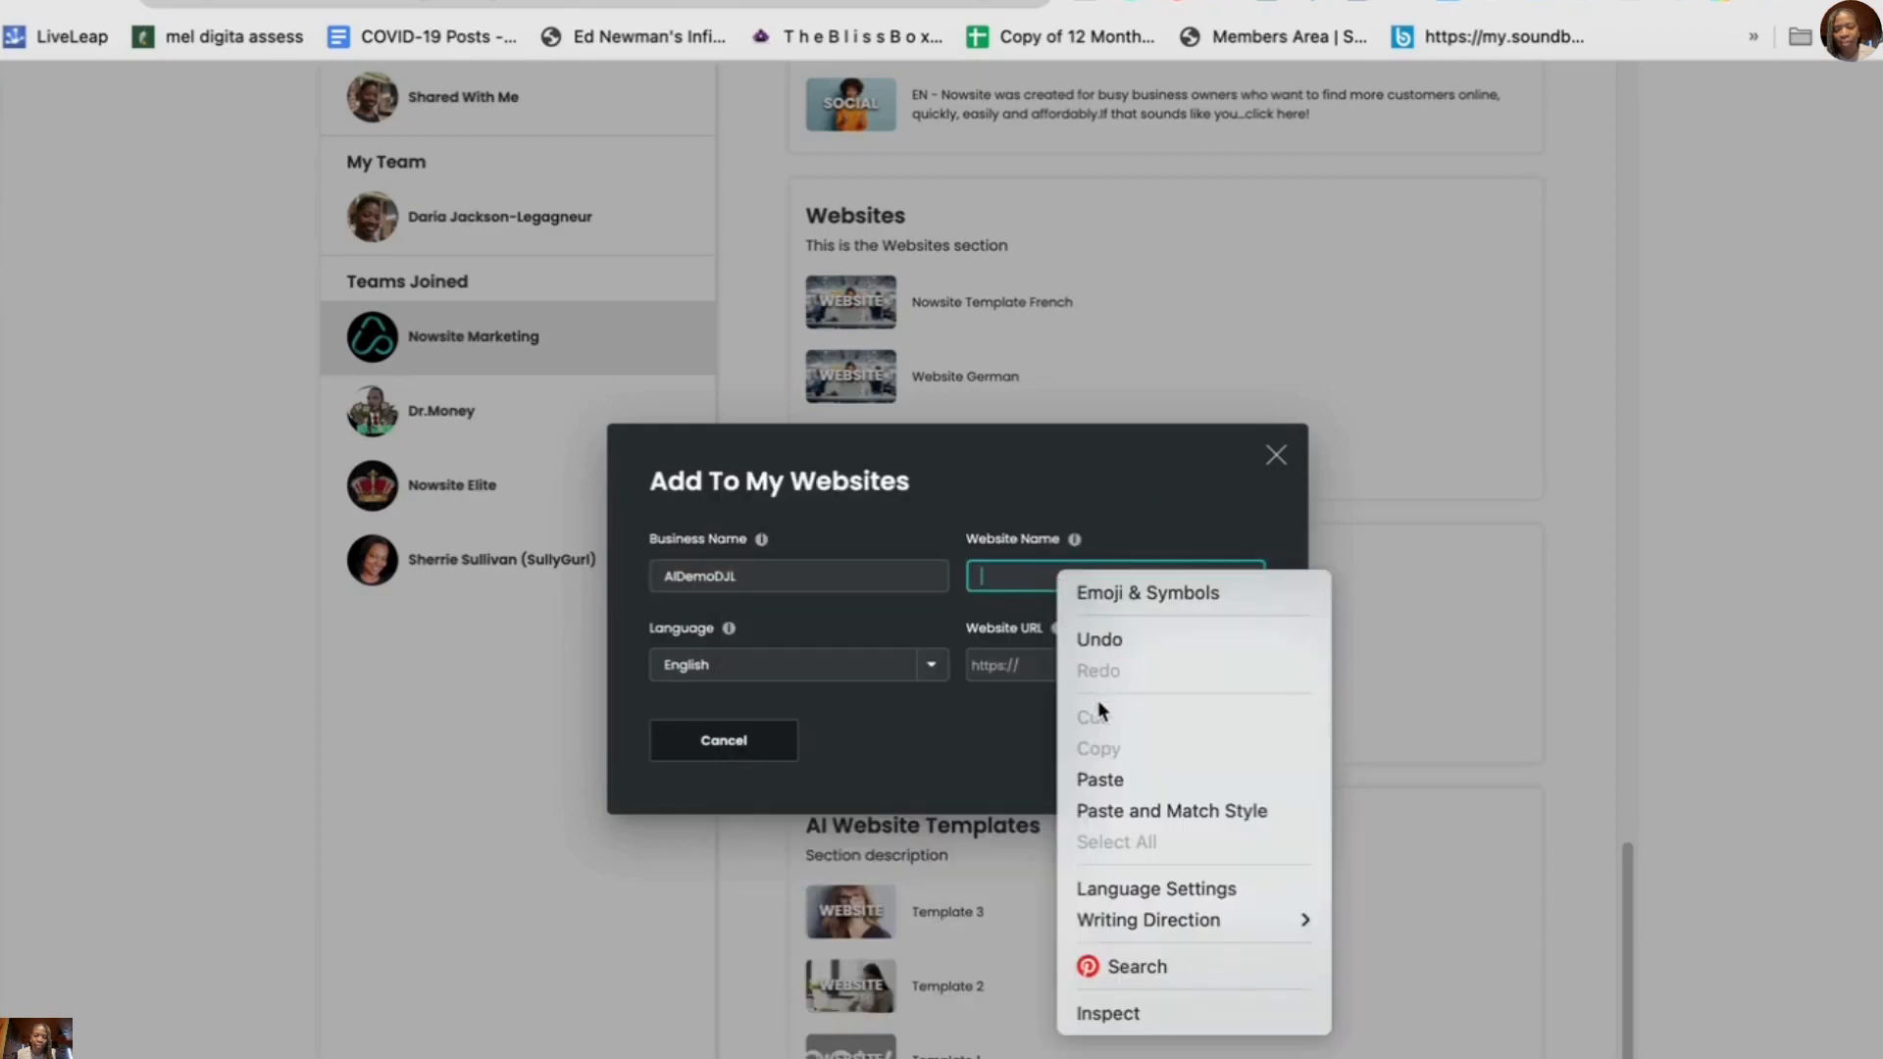
left_click(1125, 779)
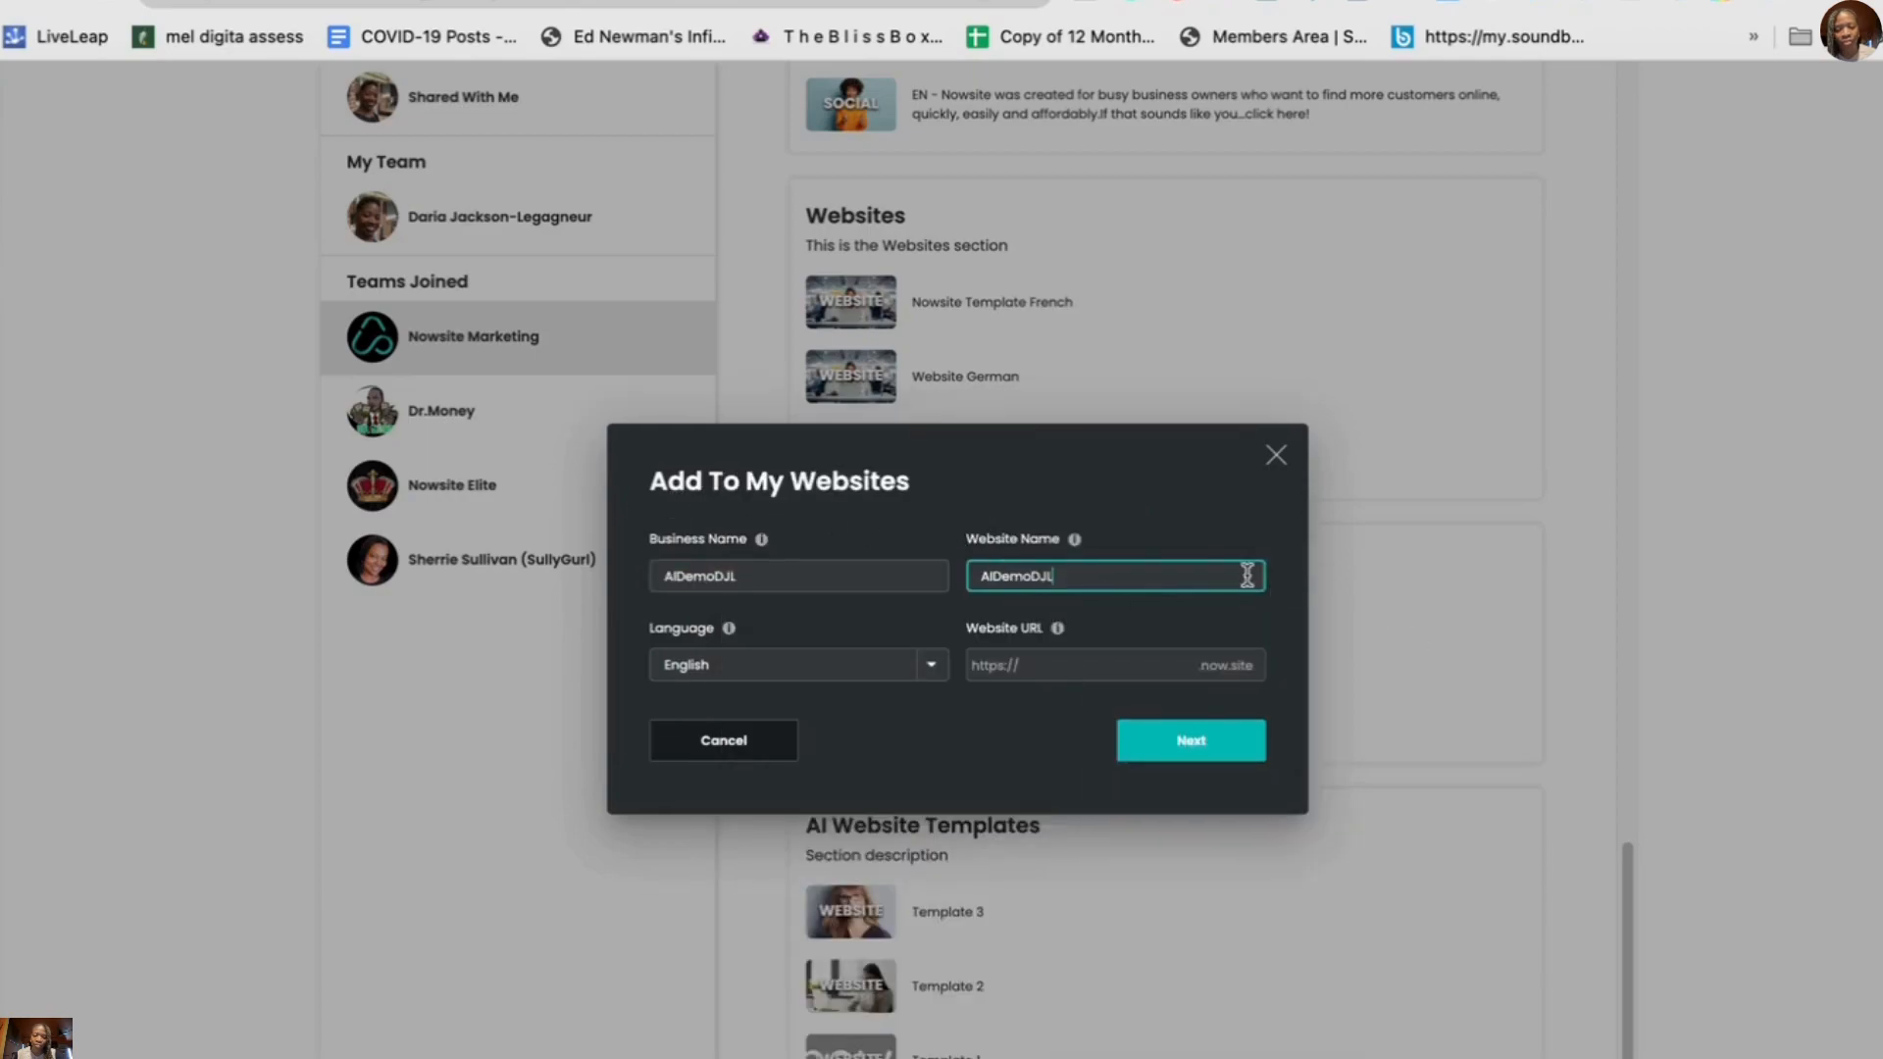
left_click(1037, 661)
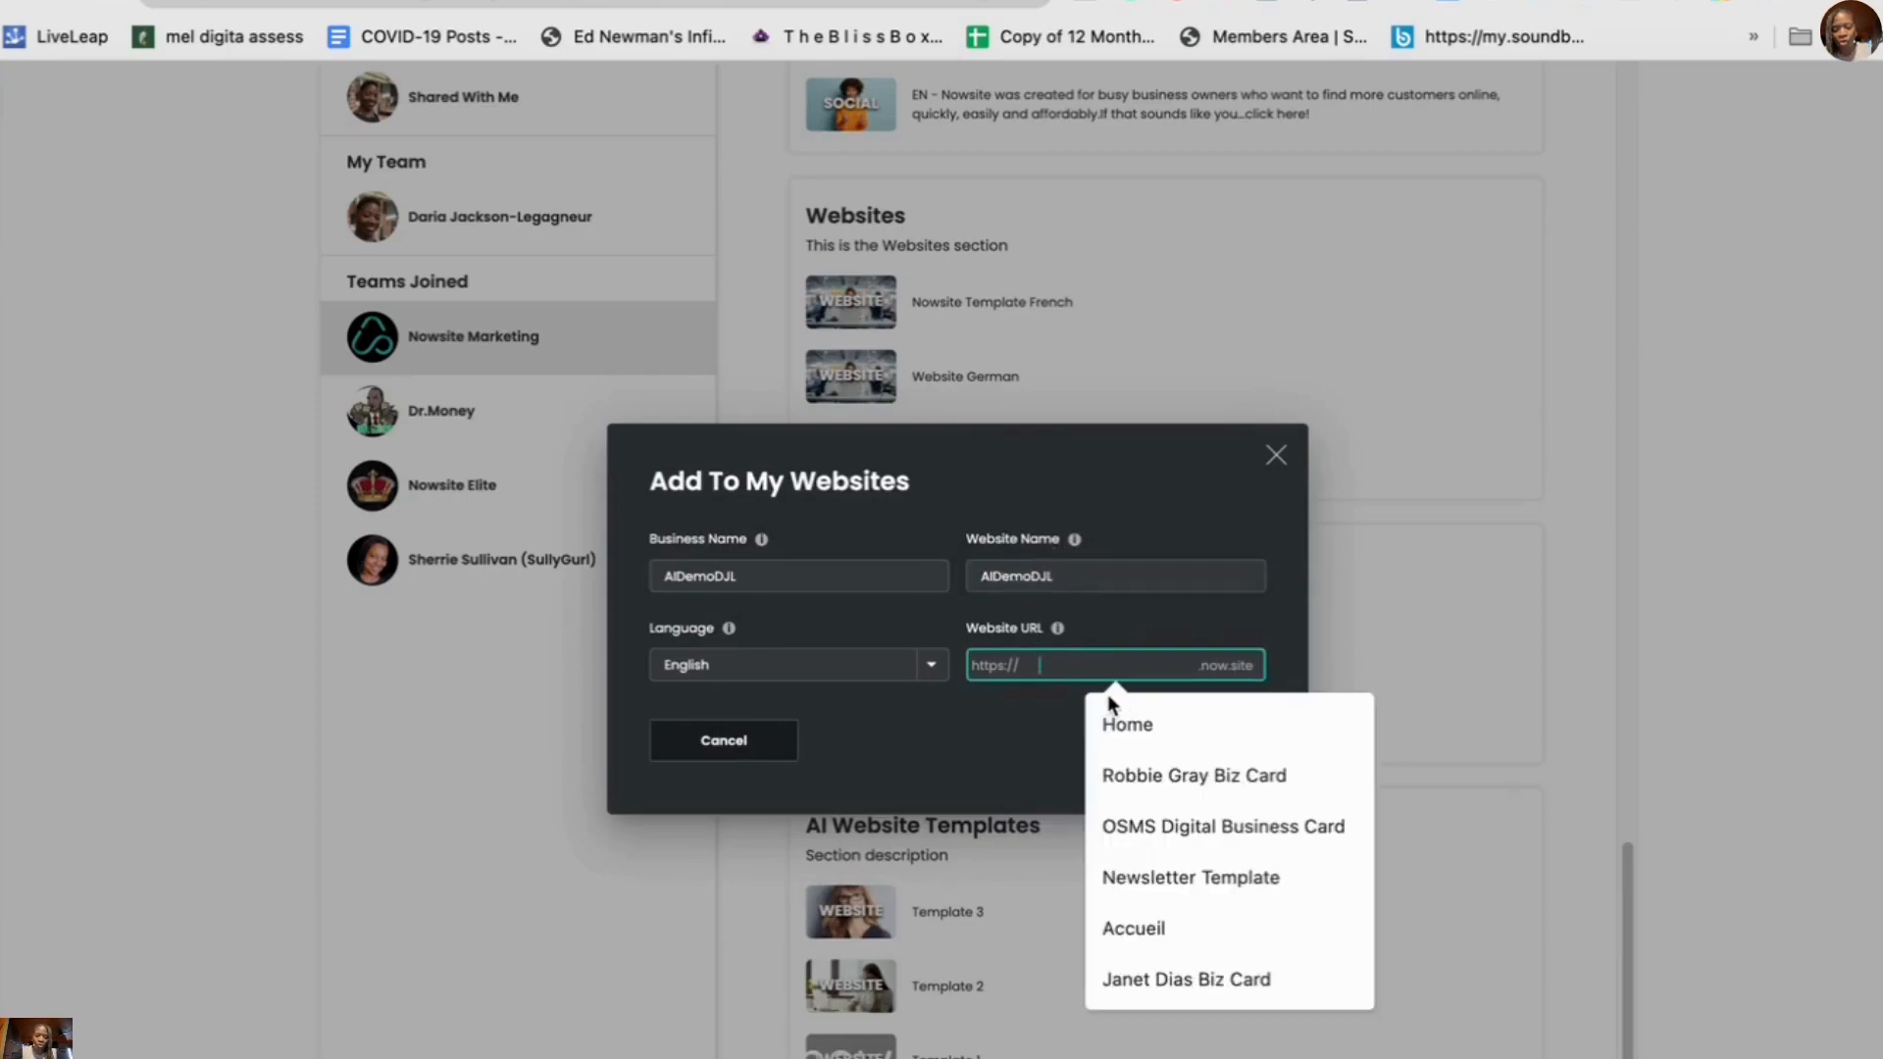
key("super+v")
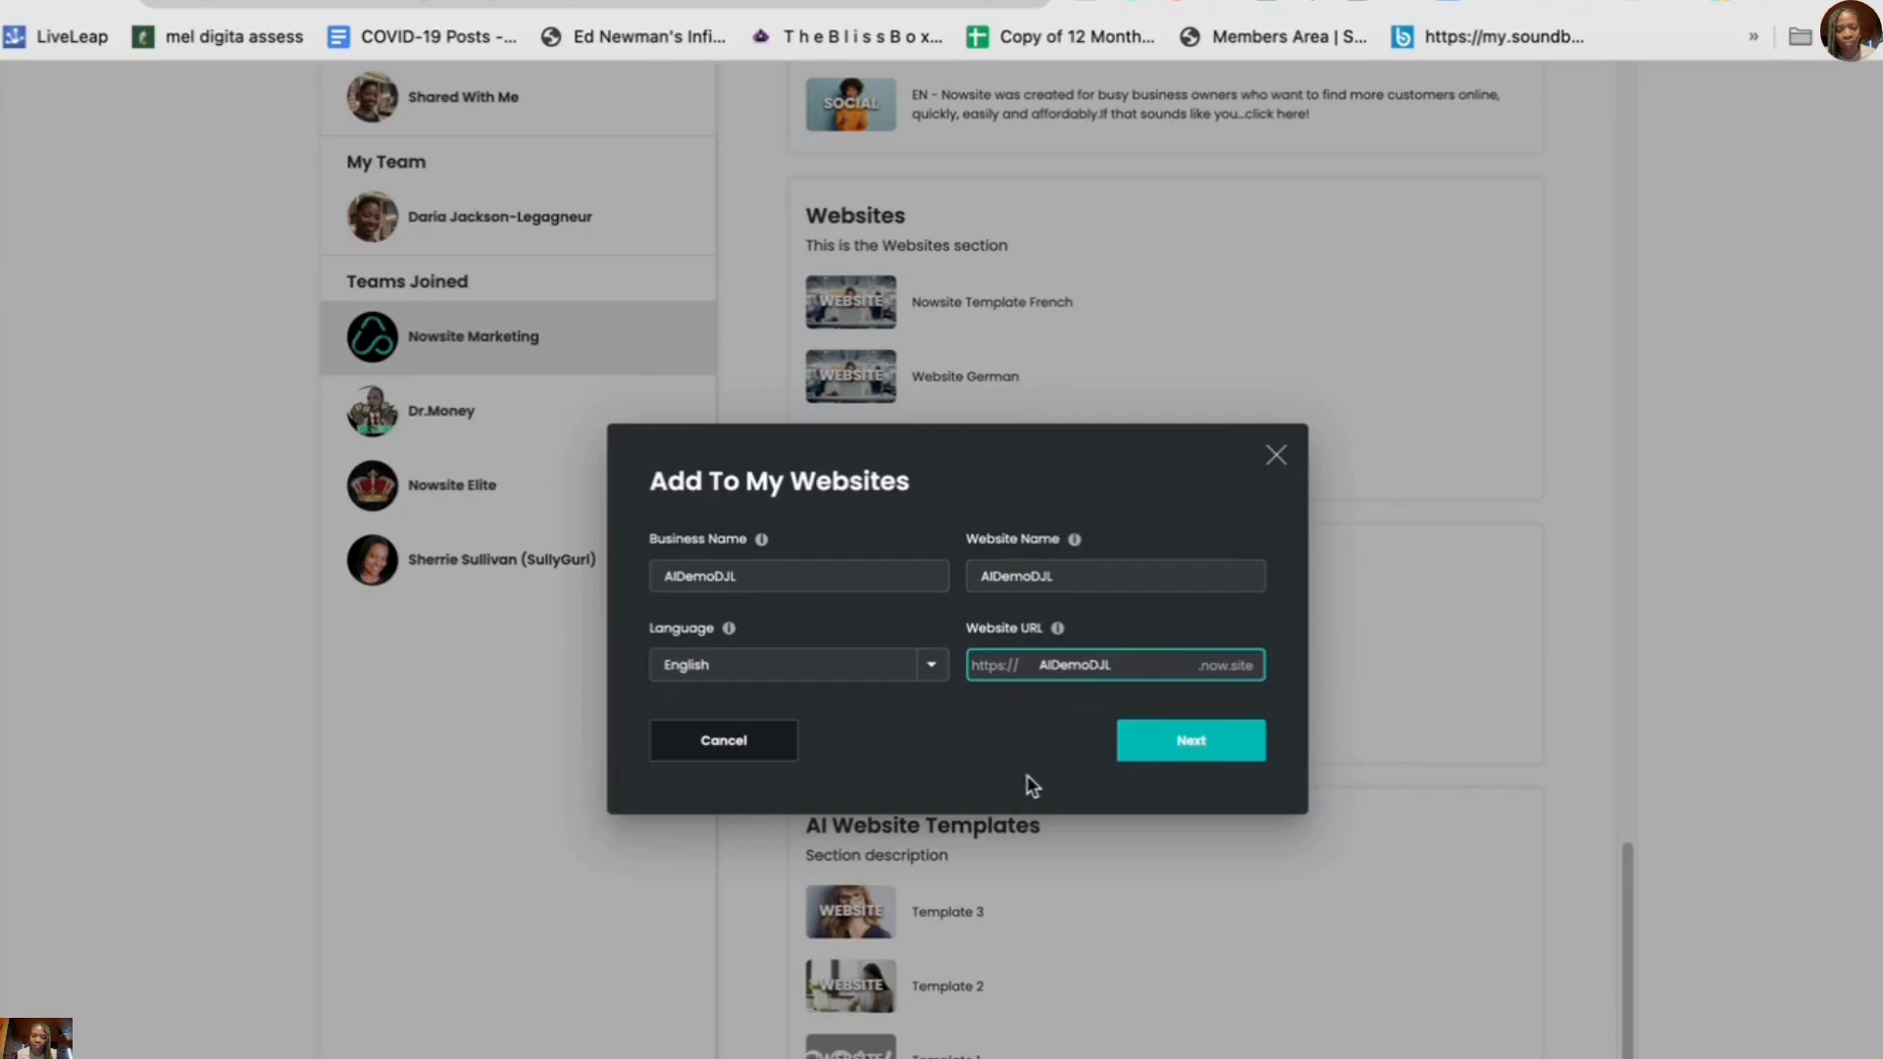
left_click(1260, 748)
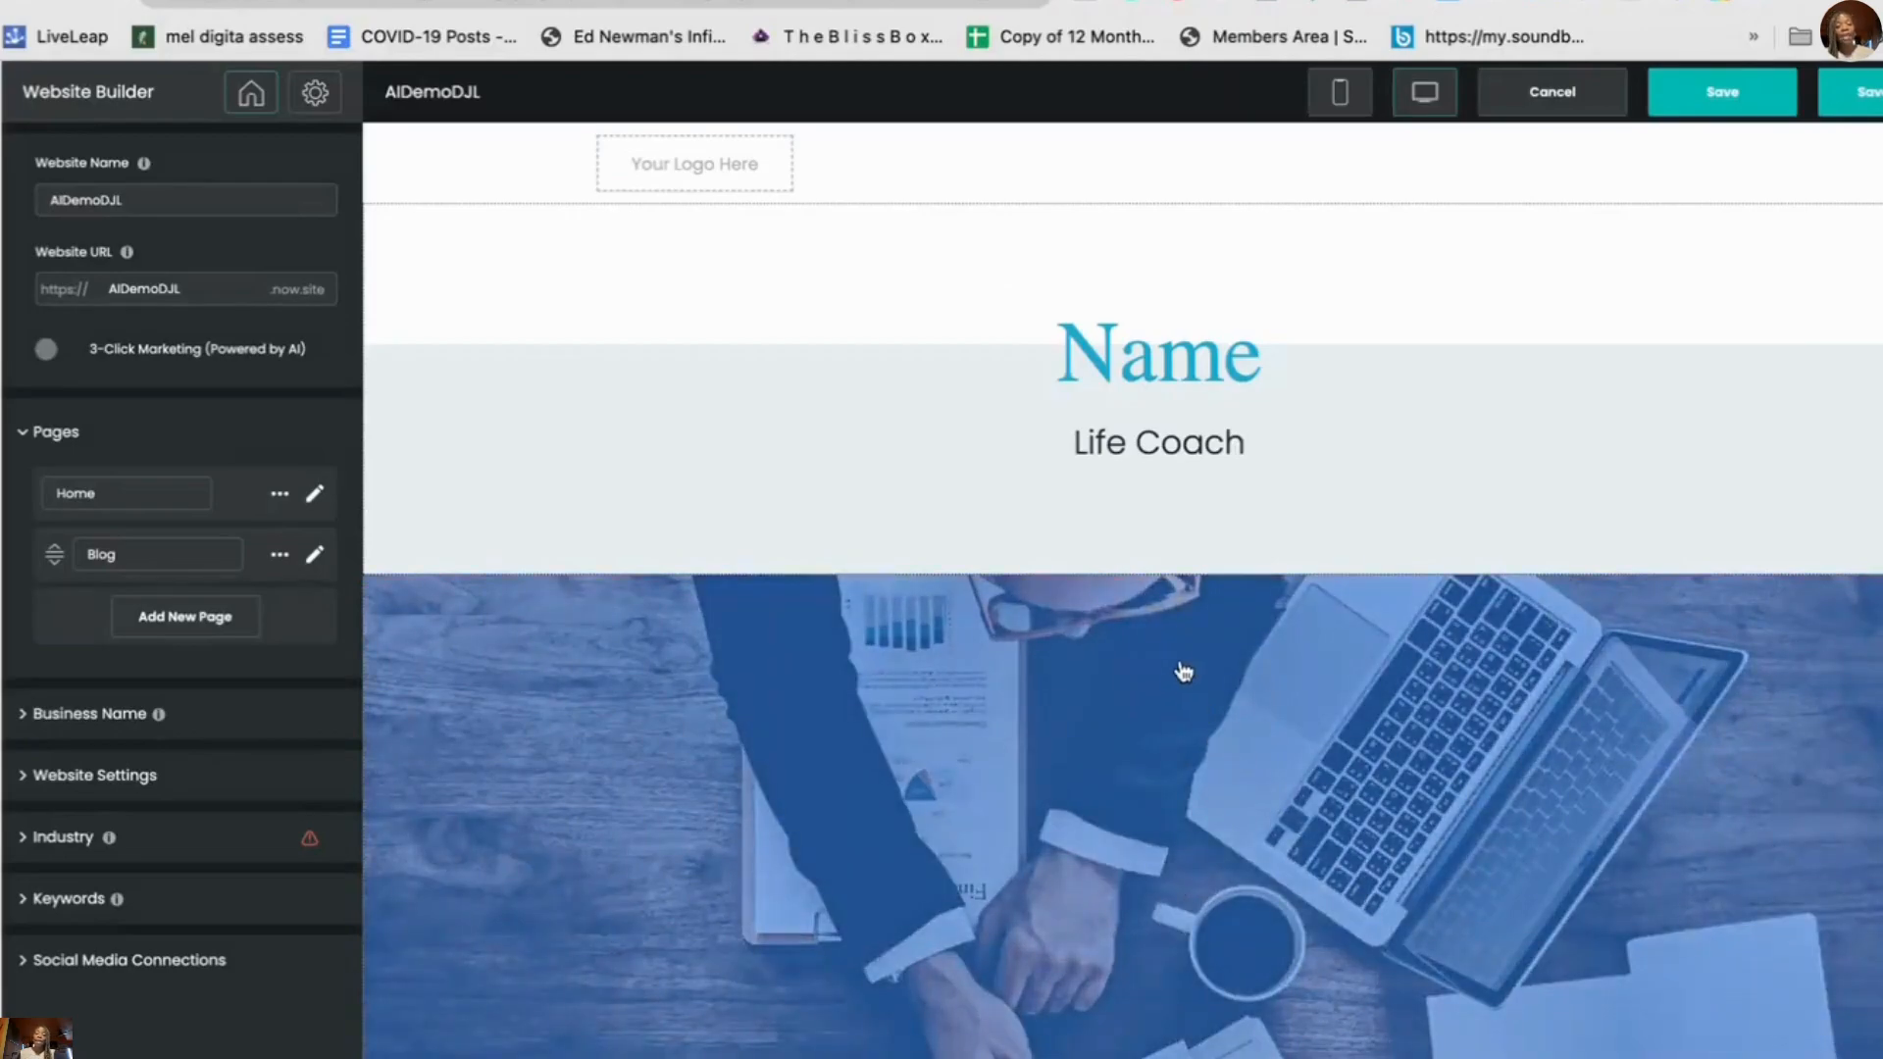
- Look through the template's home page and check the business name in the website builder
scroll(1176, 669, "down", 6)
scroll(1165, 667, "down", 8)
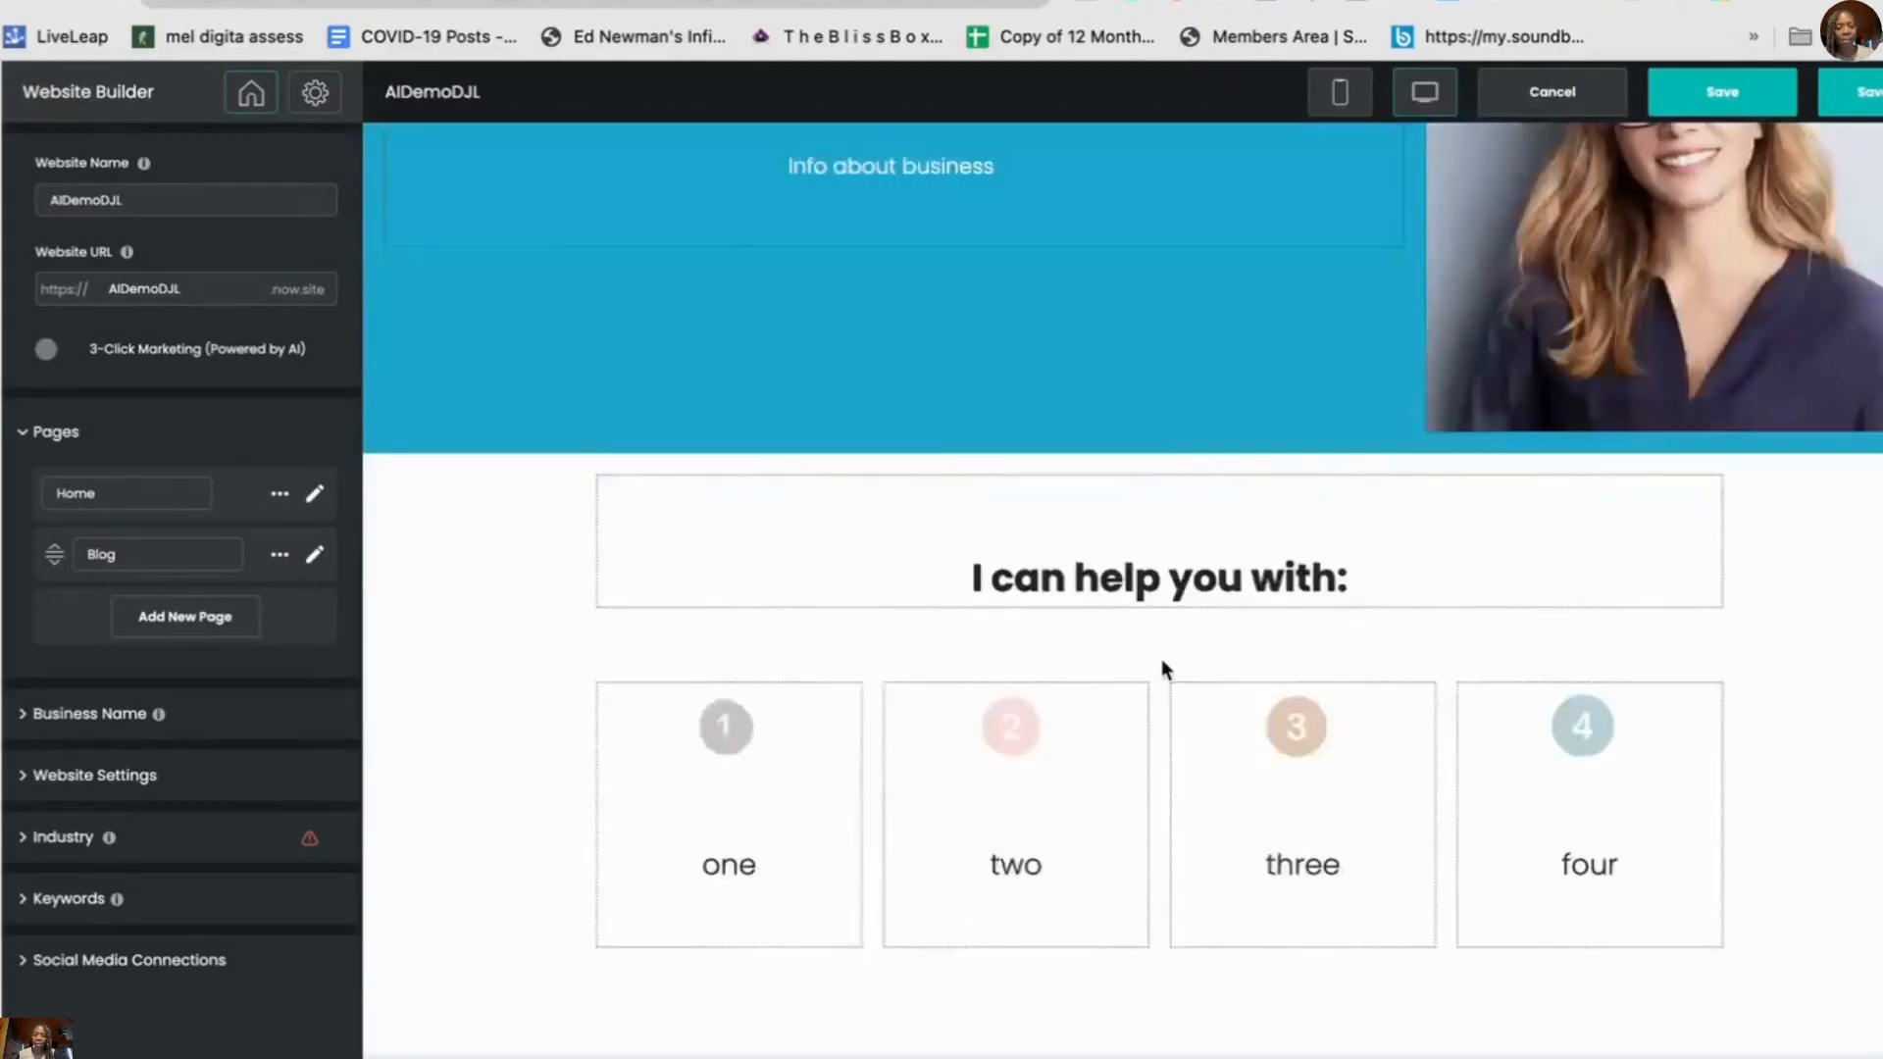
scroll(1177, 596, "up", 12)
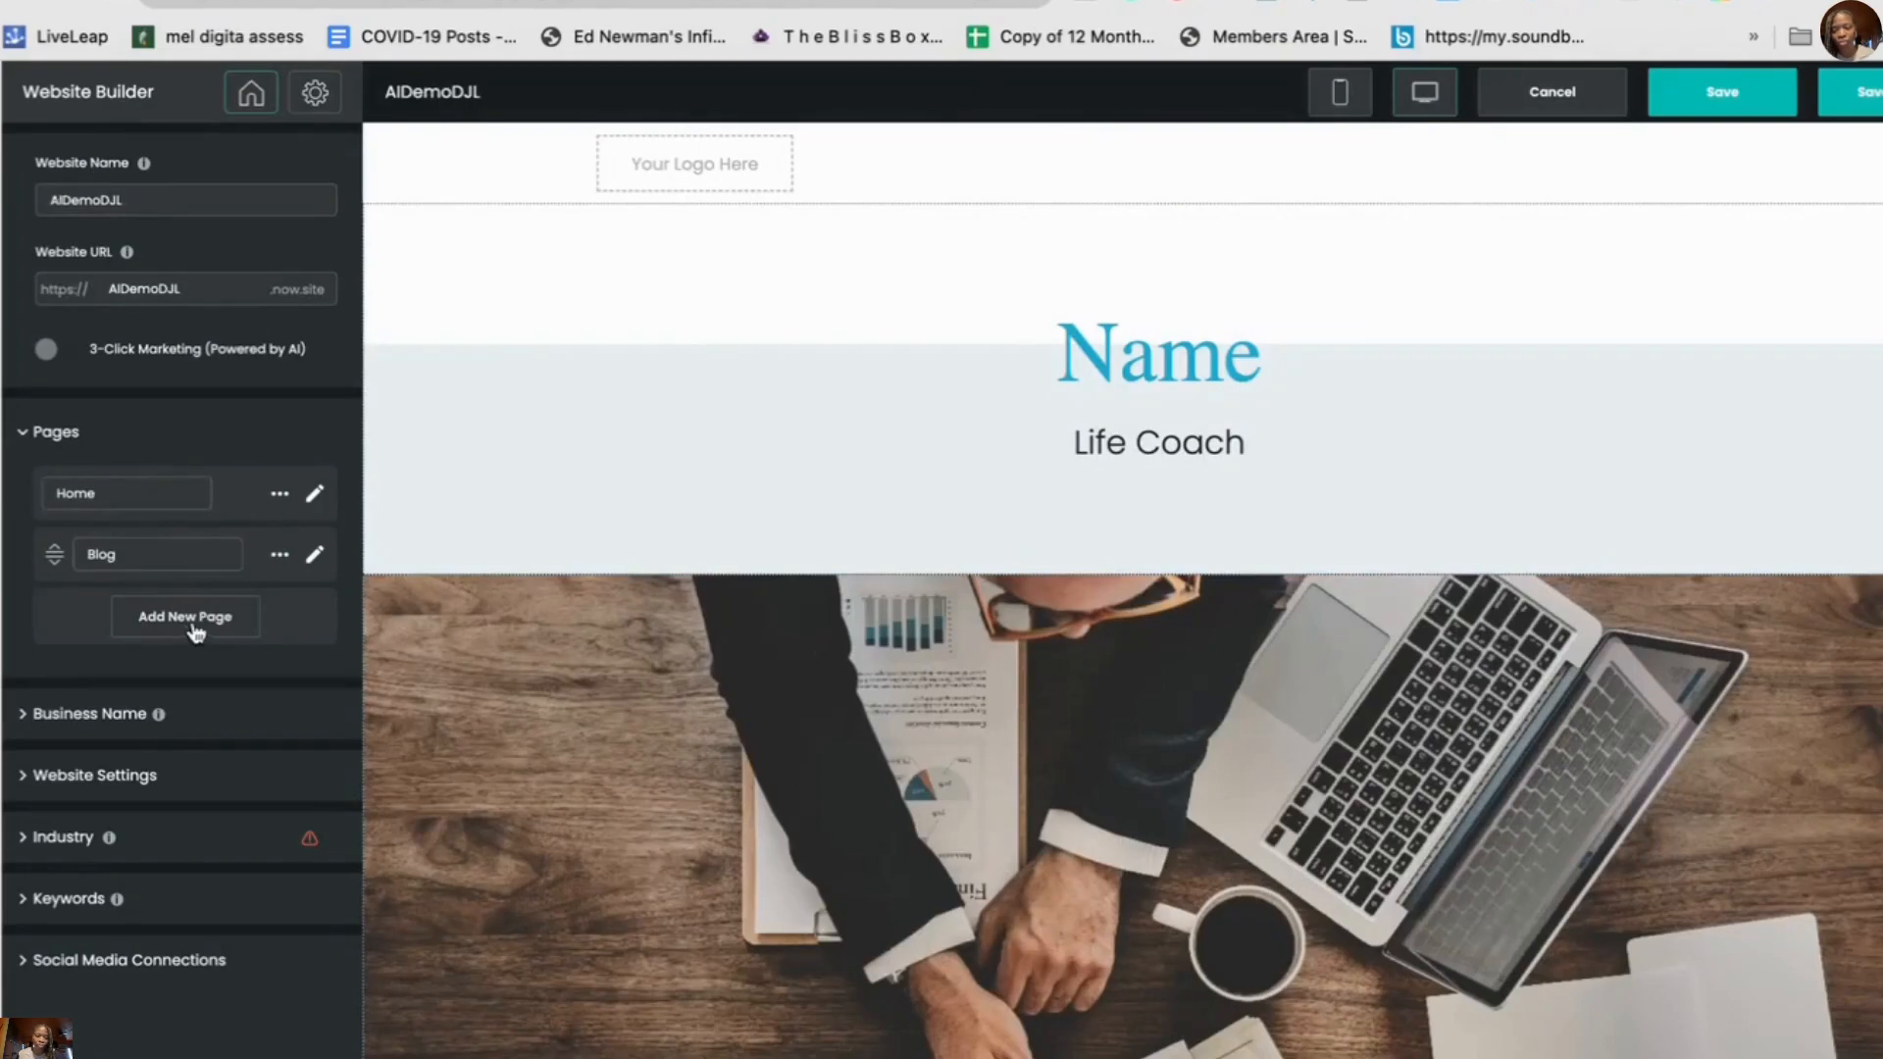
left_click(109, 724)
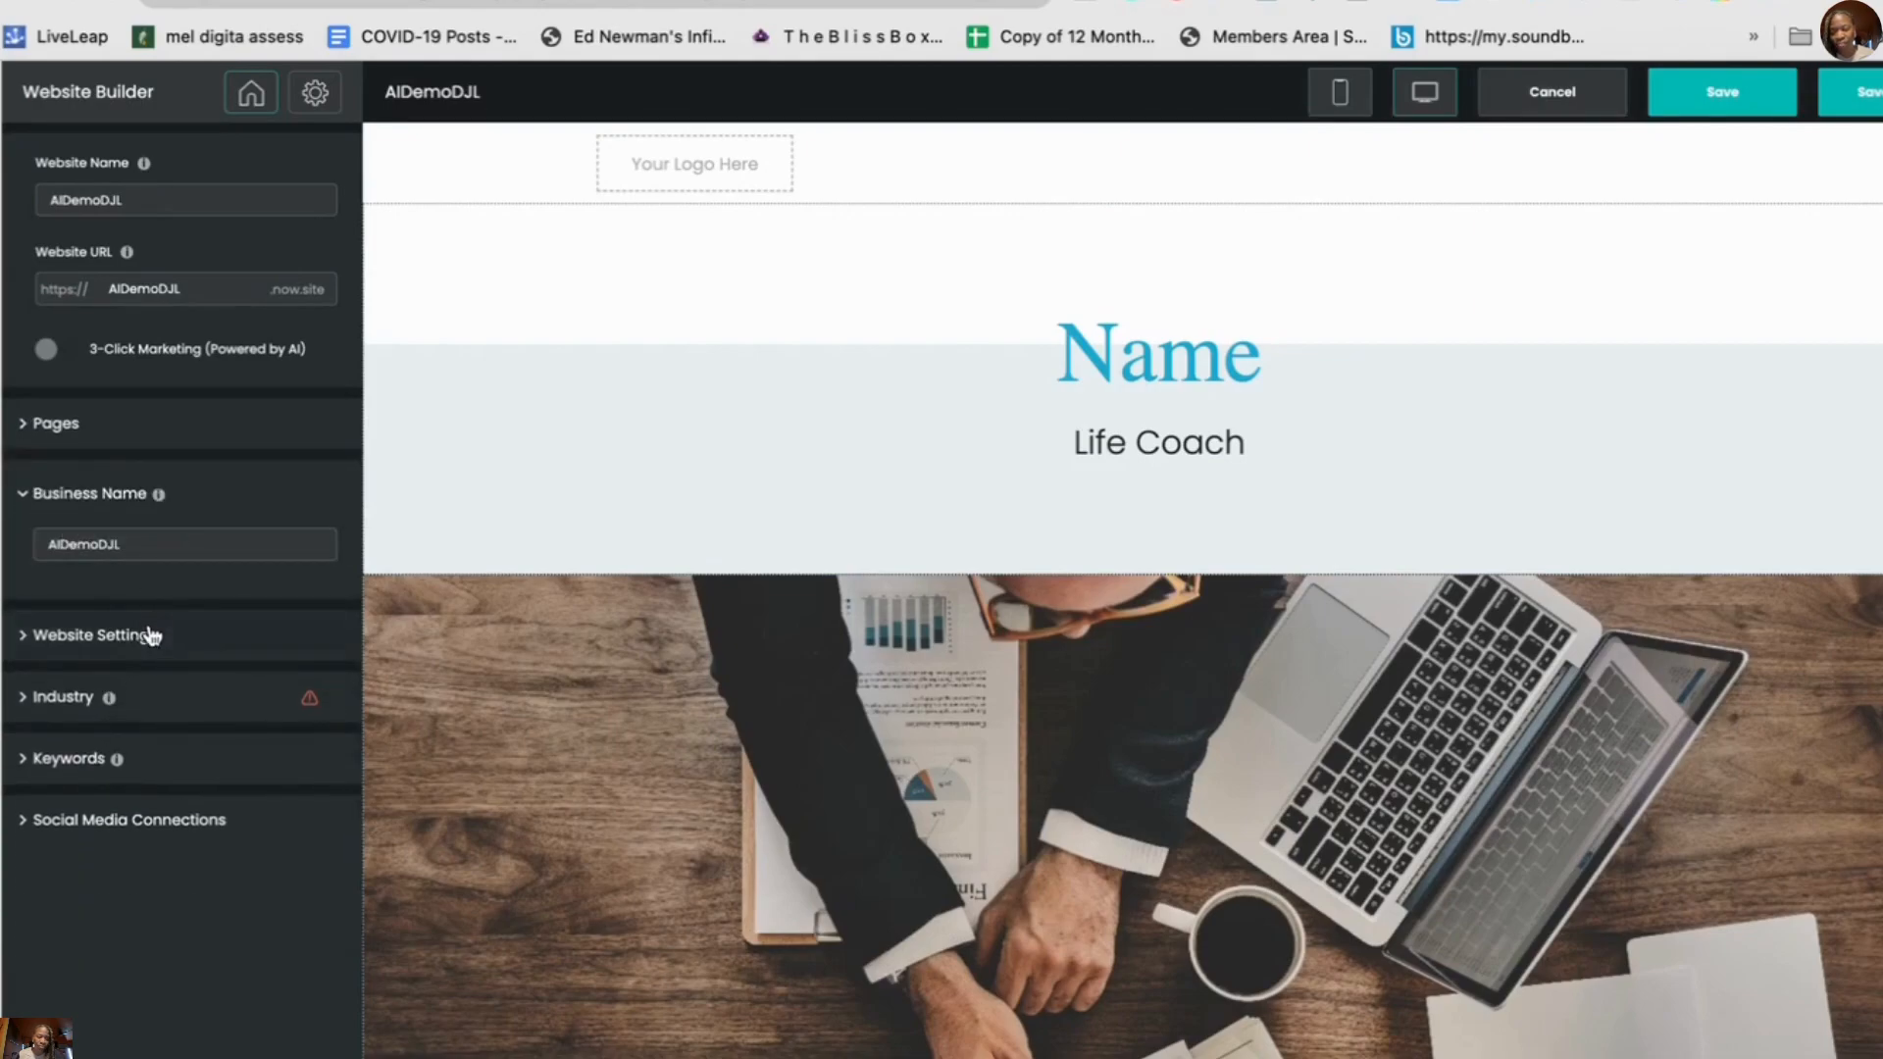
- Replace the meta title in the website settings with AIDemoDJL, leaving the description empty
left_click(152, 639)
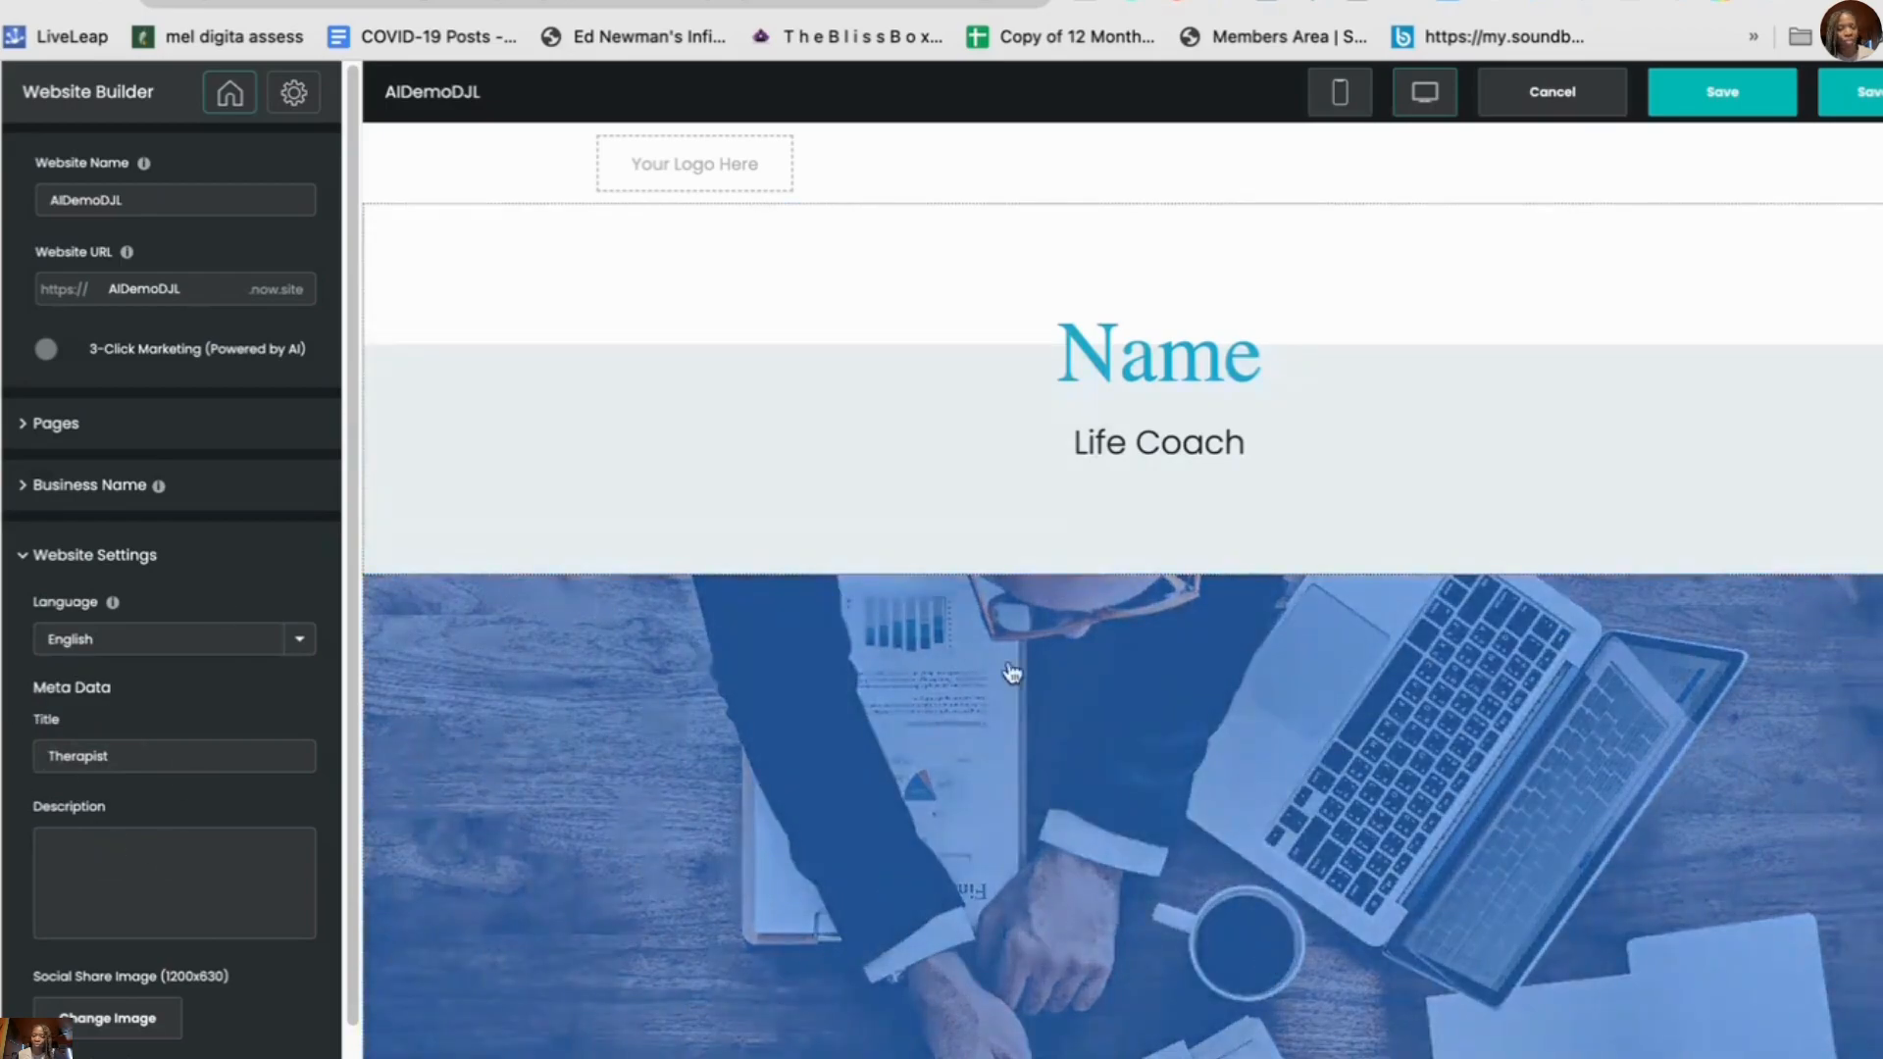
left_click_drag(168, 751, 2, 765)
right_click(53, 765)
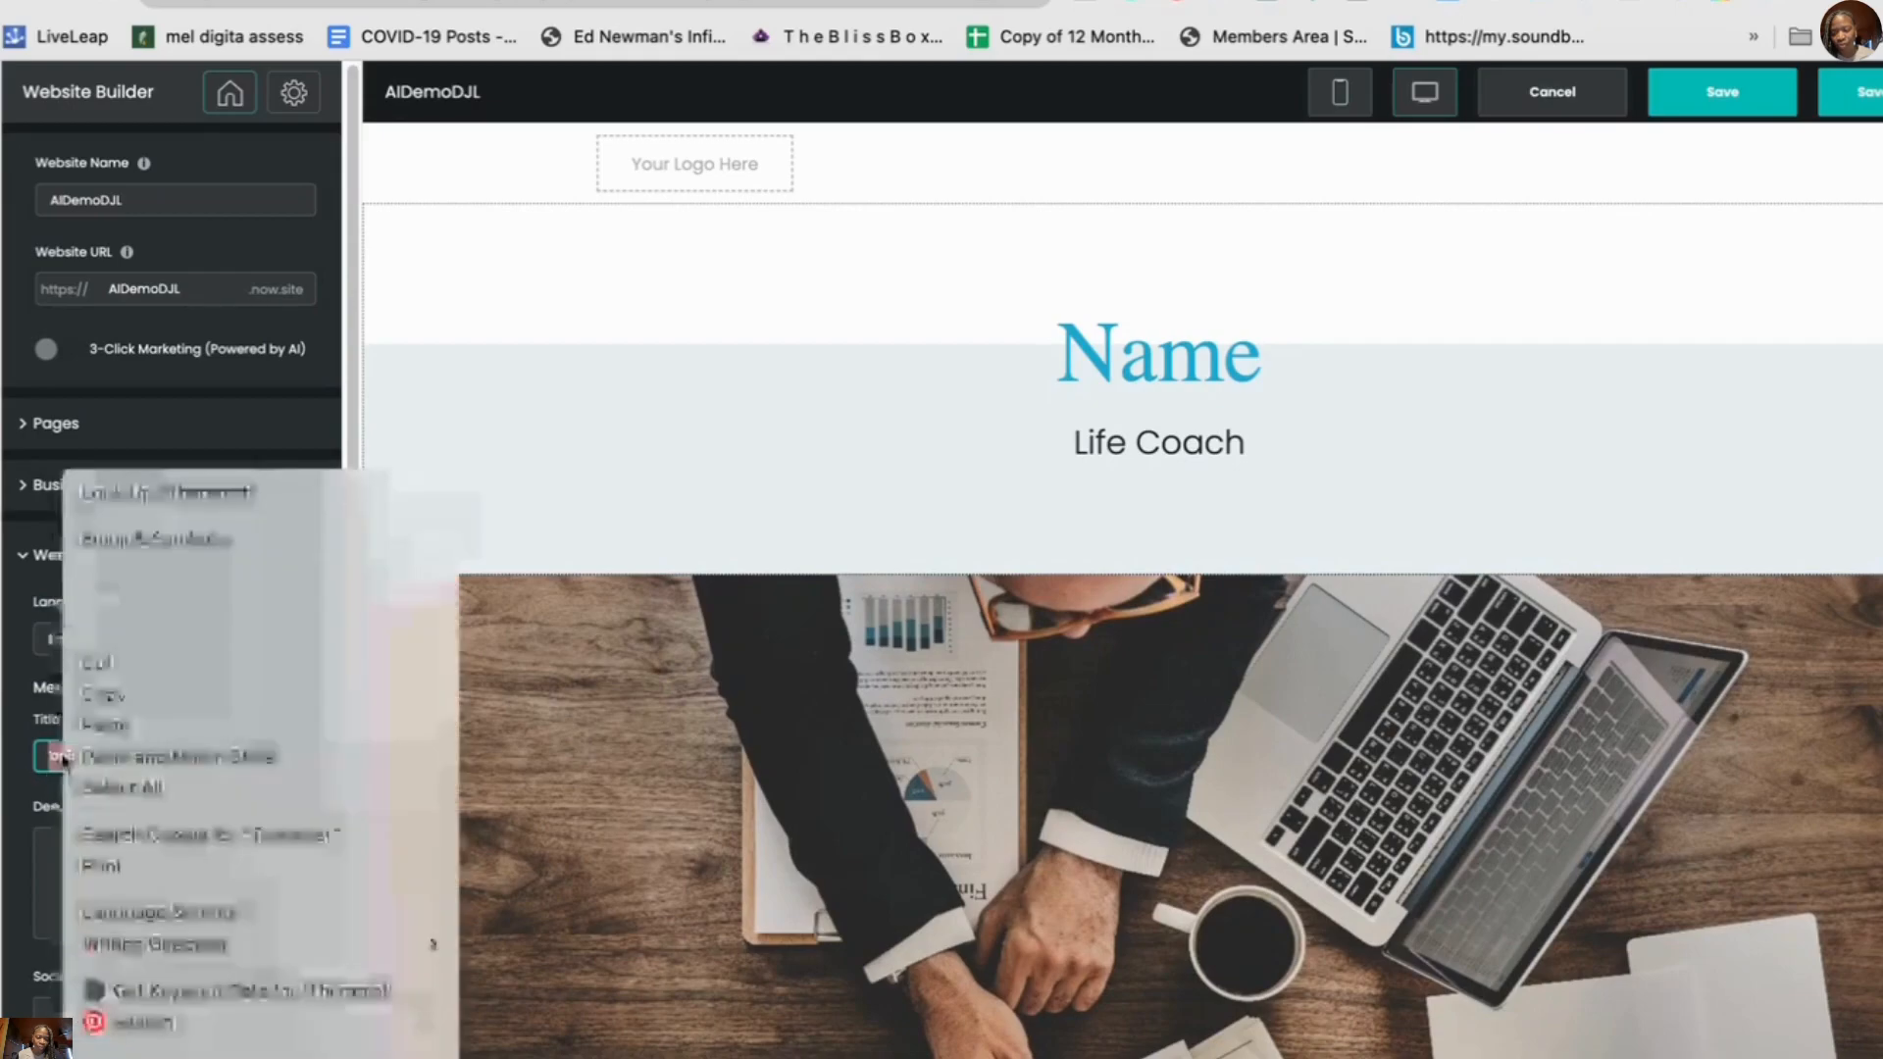
left_click(197, 725)
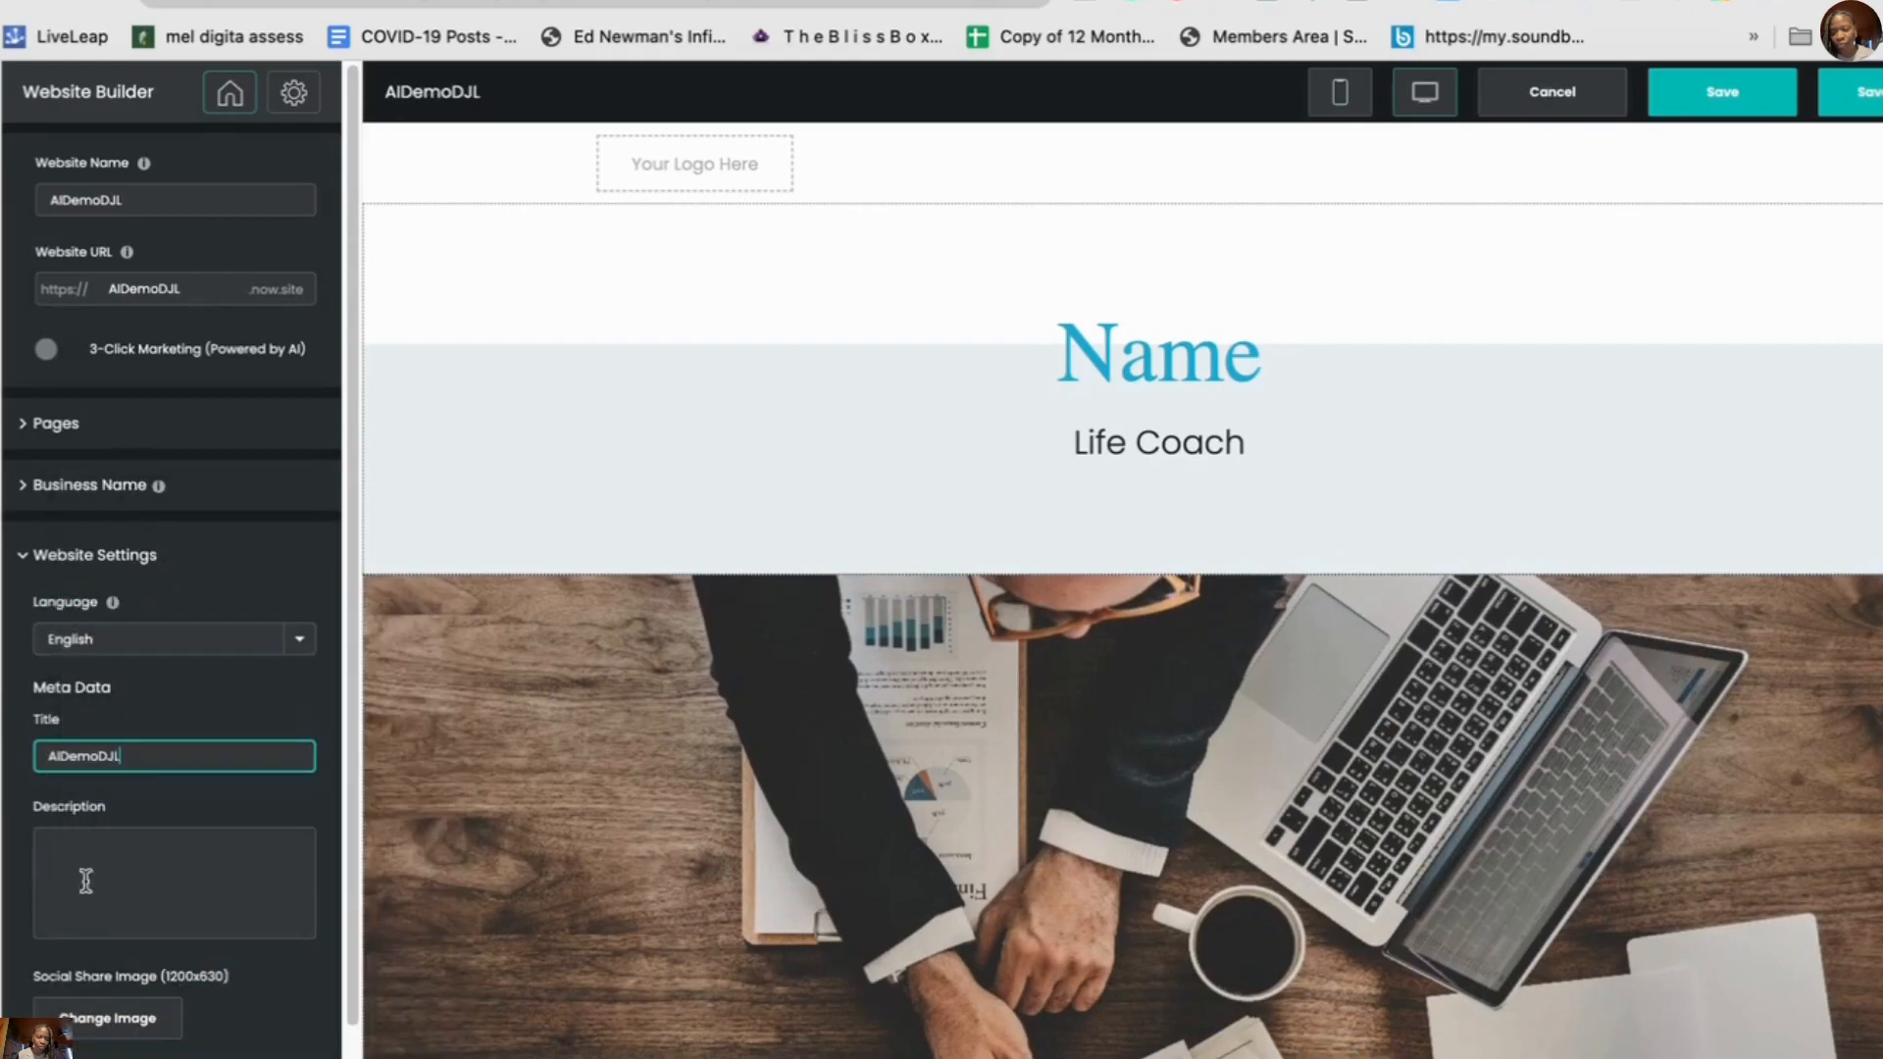
left_click(72, 862)
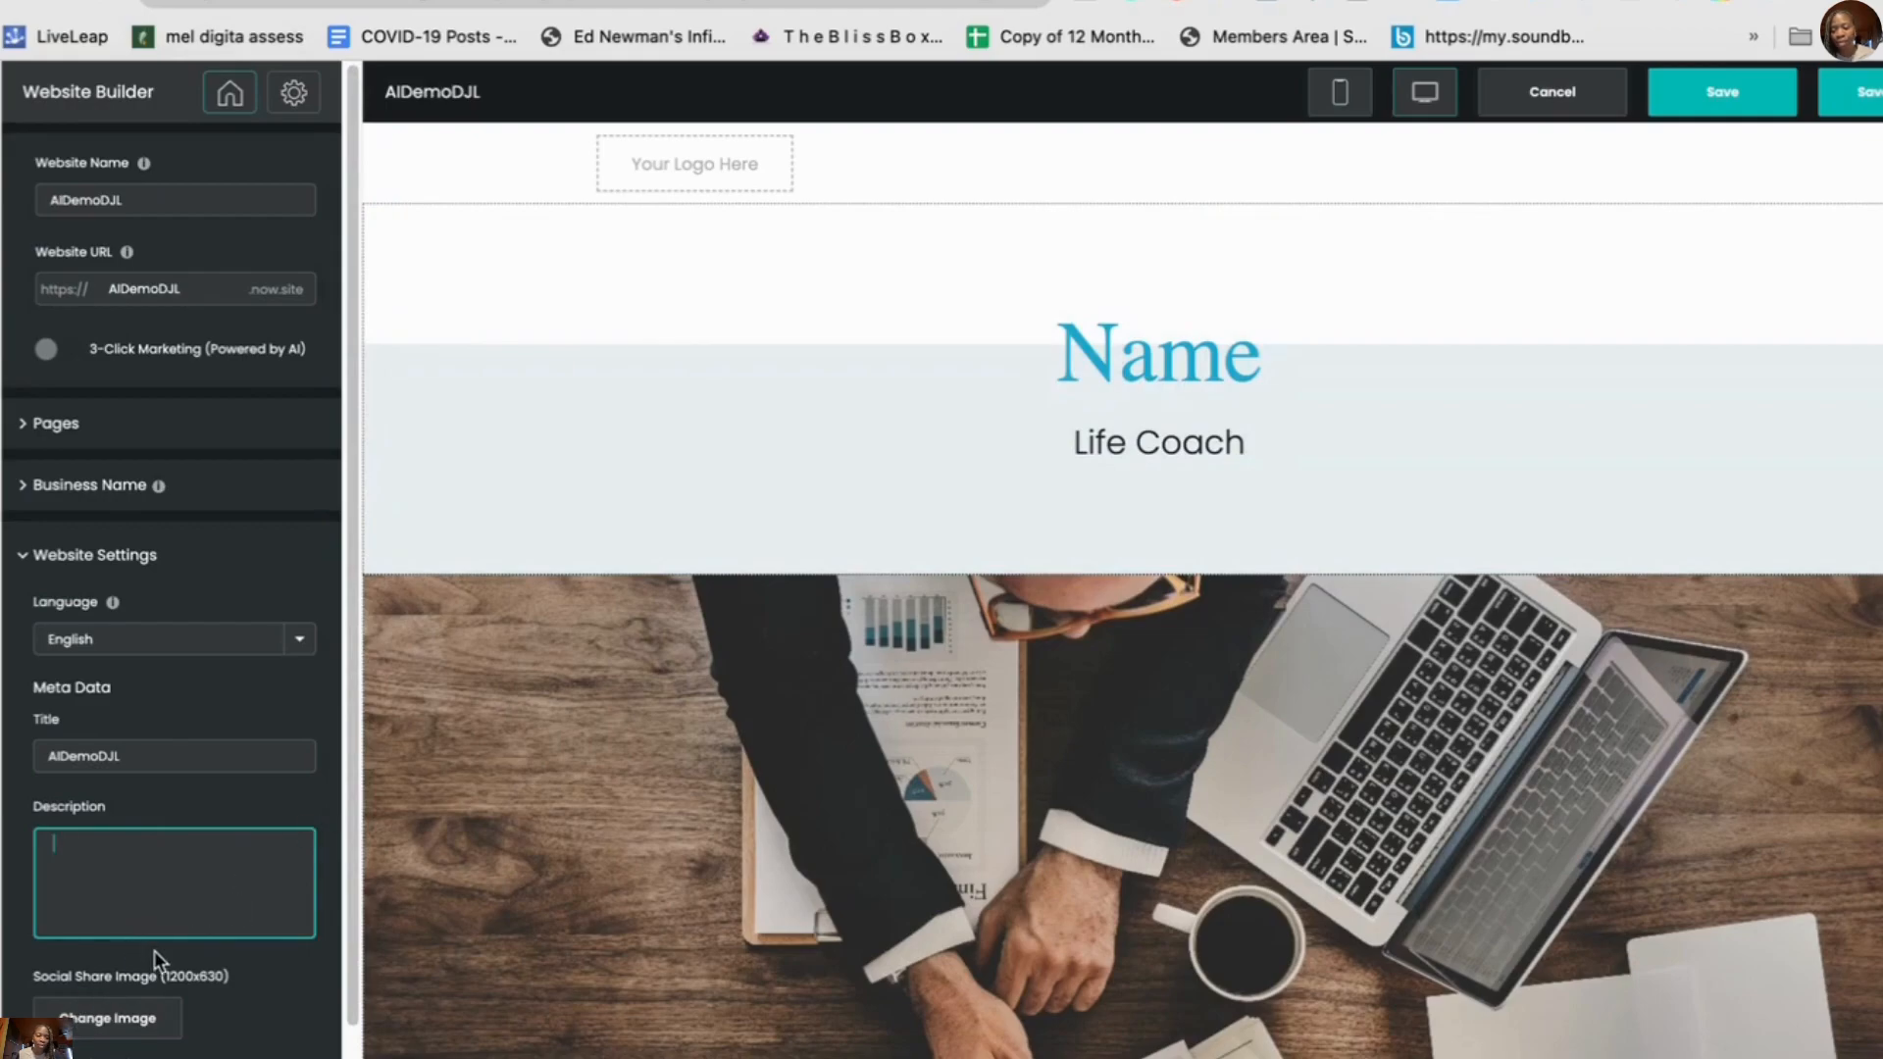
- Replace the social share image with the cartoon woman in pink pointing upward from My Images
scroll(155, 950, "down", 2)
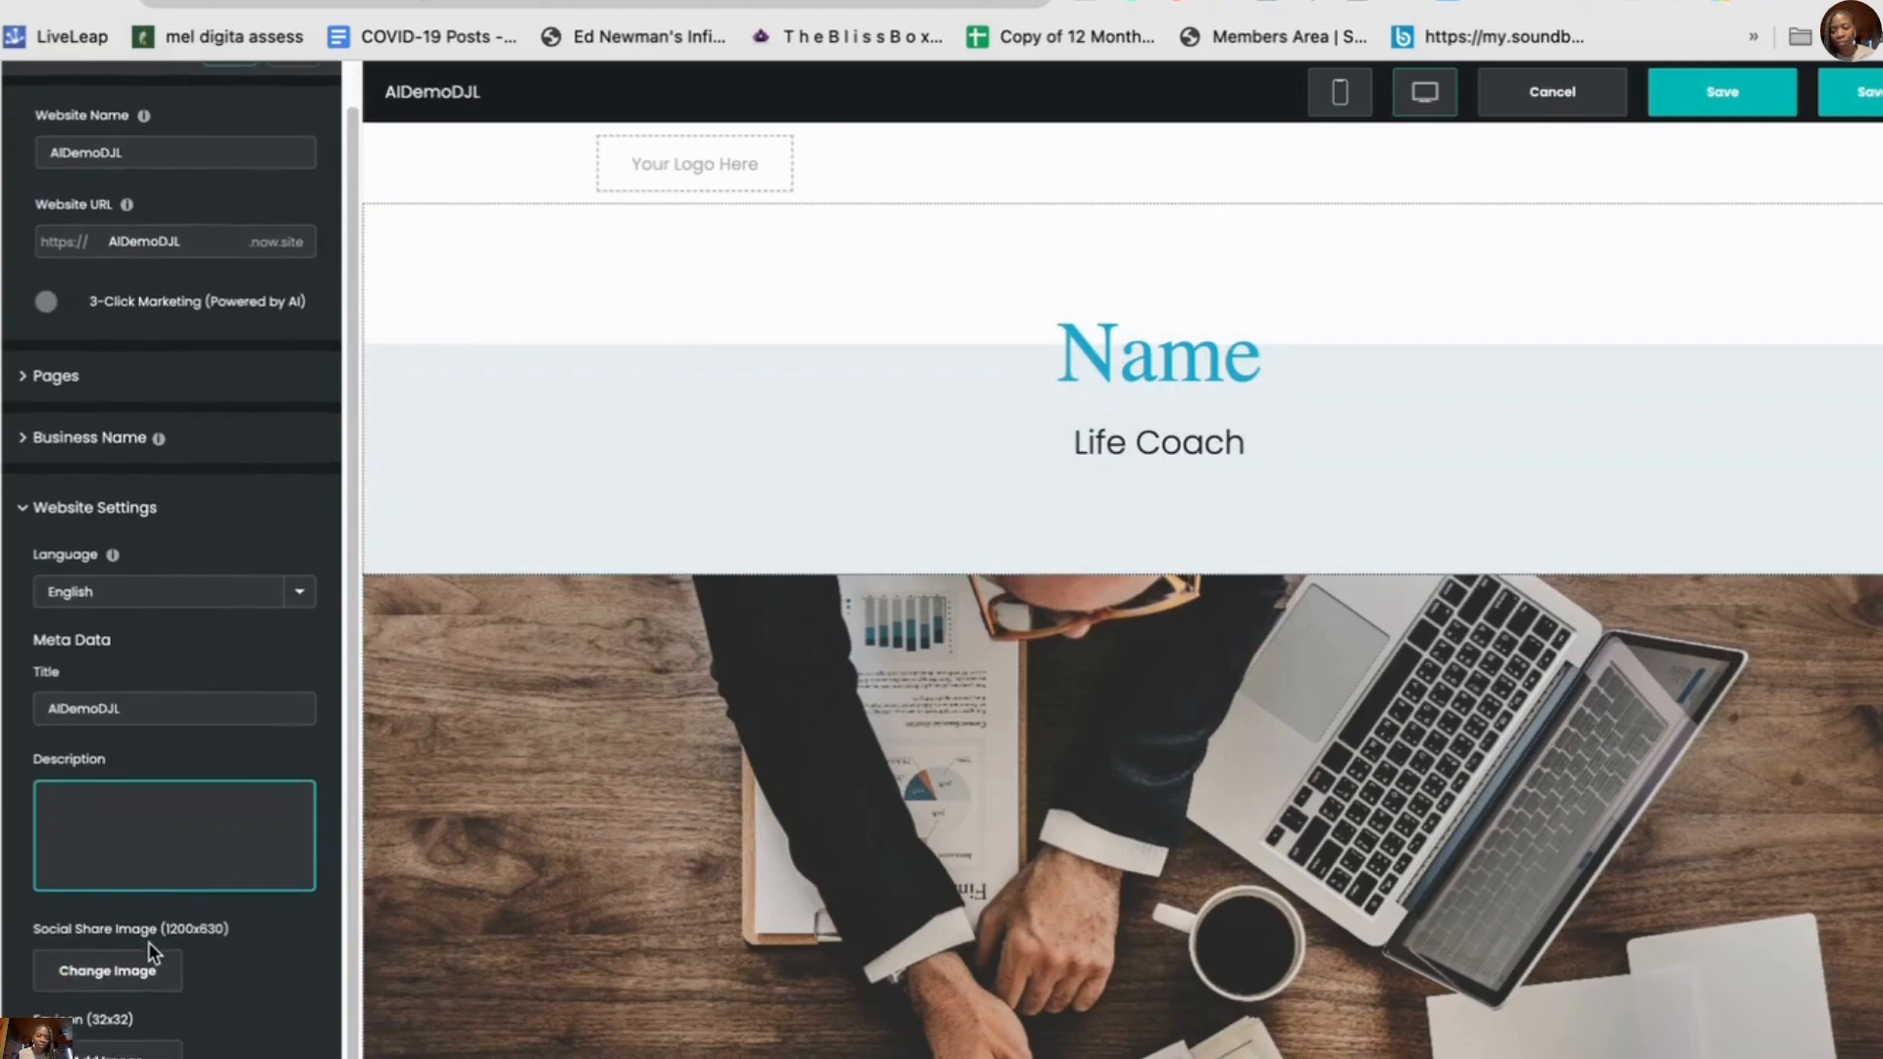
left_click(98, 931)
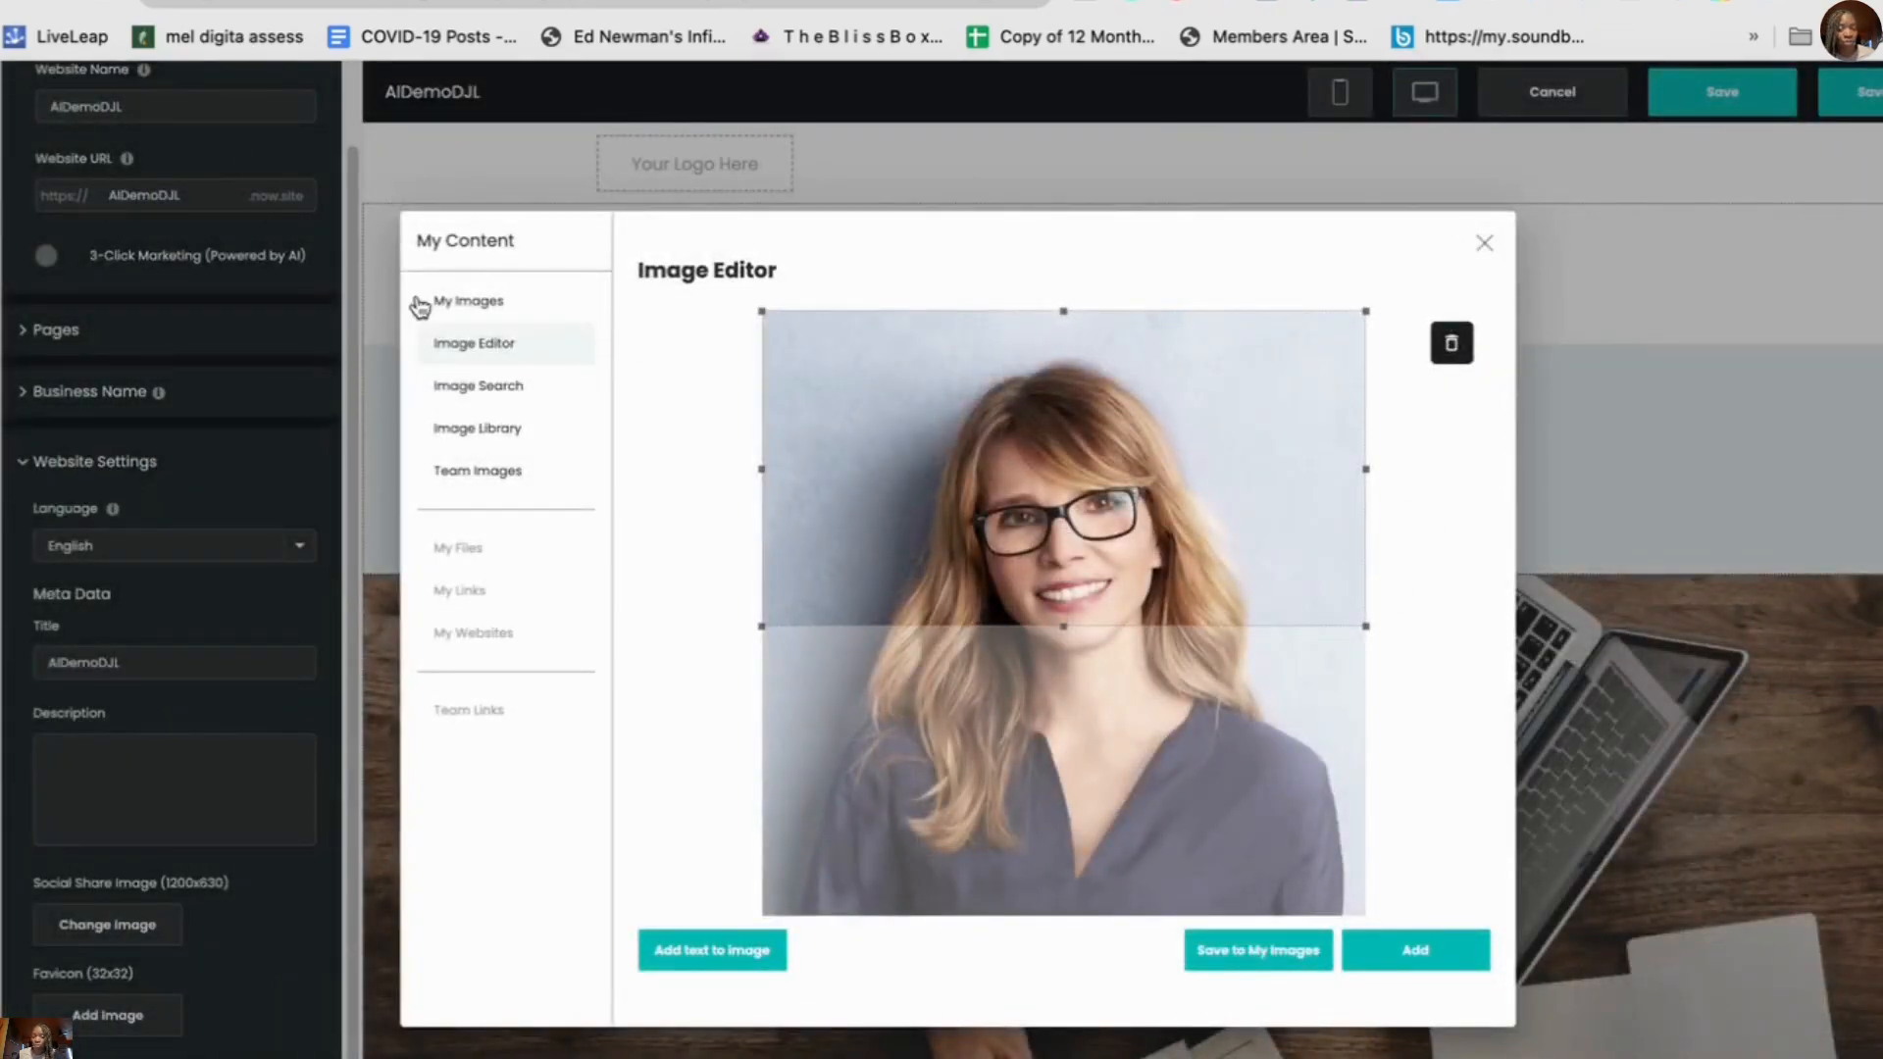
left_click(465, 301)
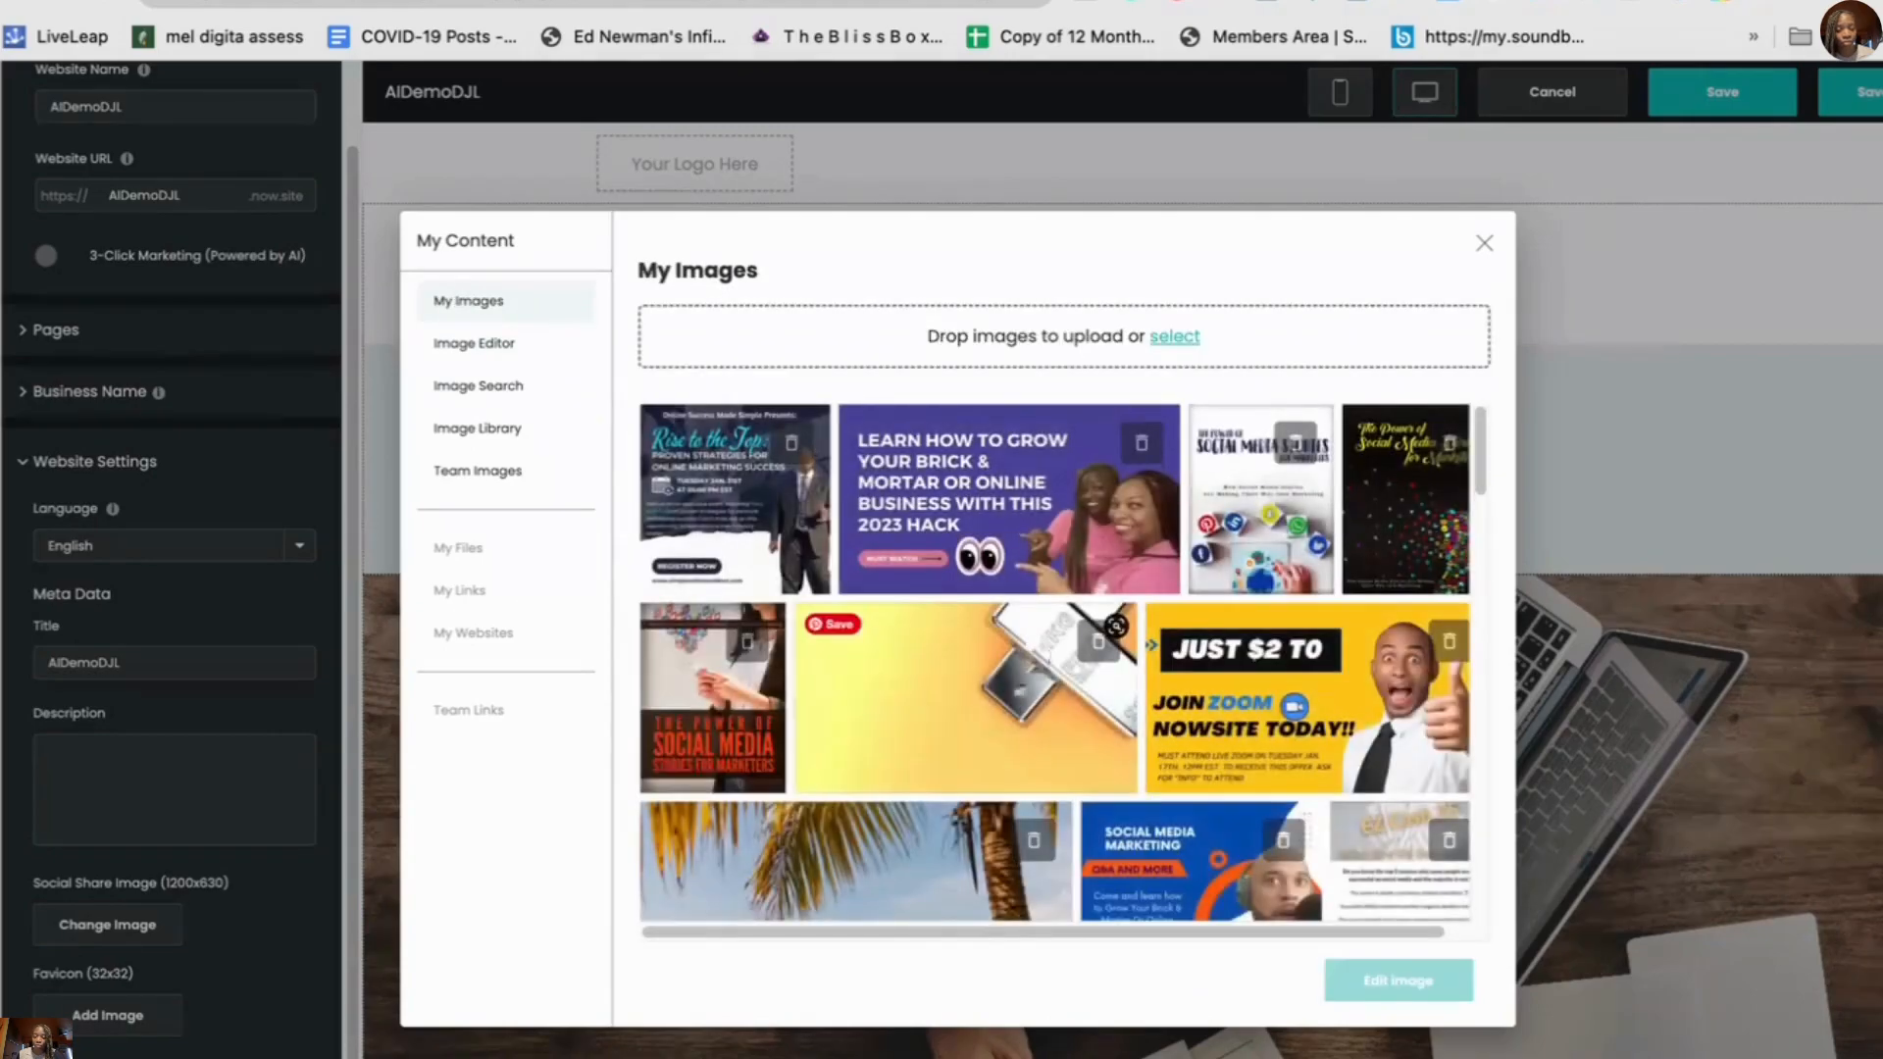
scroll(1011, 706, "down", 6)
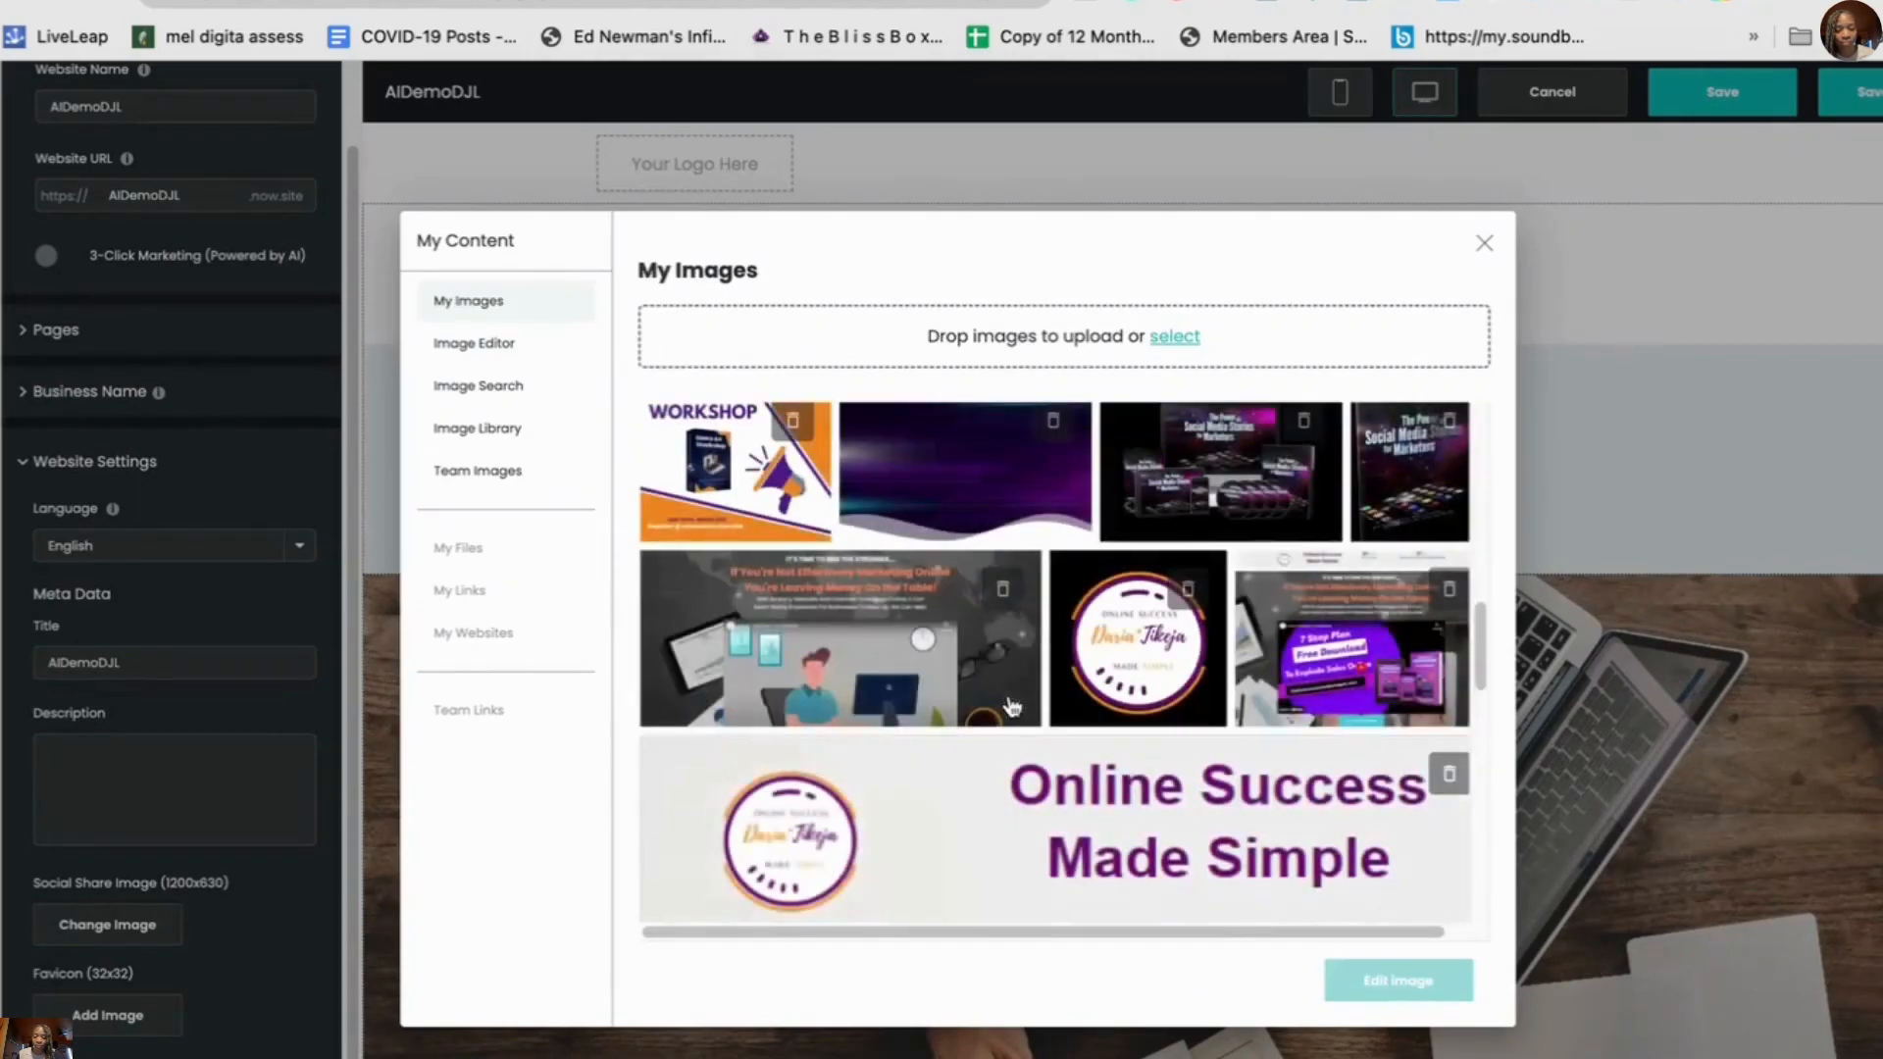
scroll(1015, 695, "up", 5)
scroll(1018, 689, "down", 6)
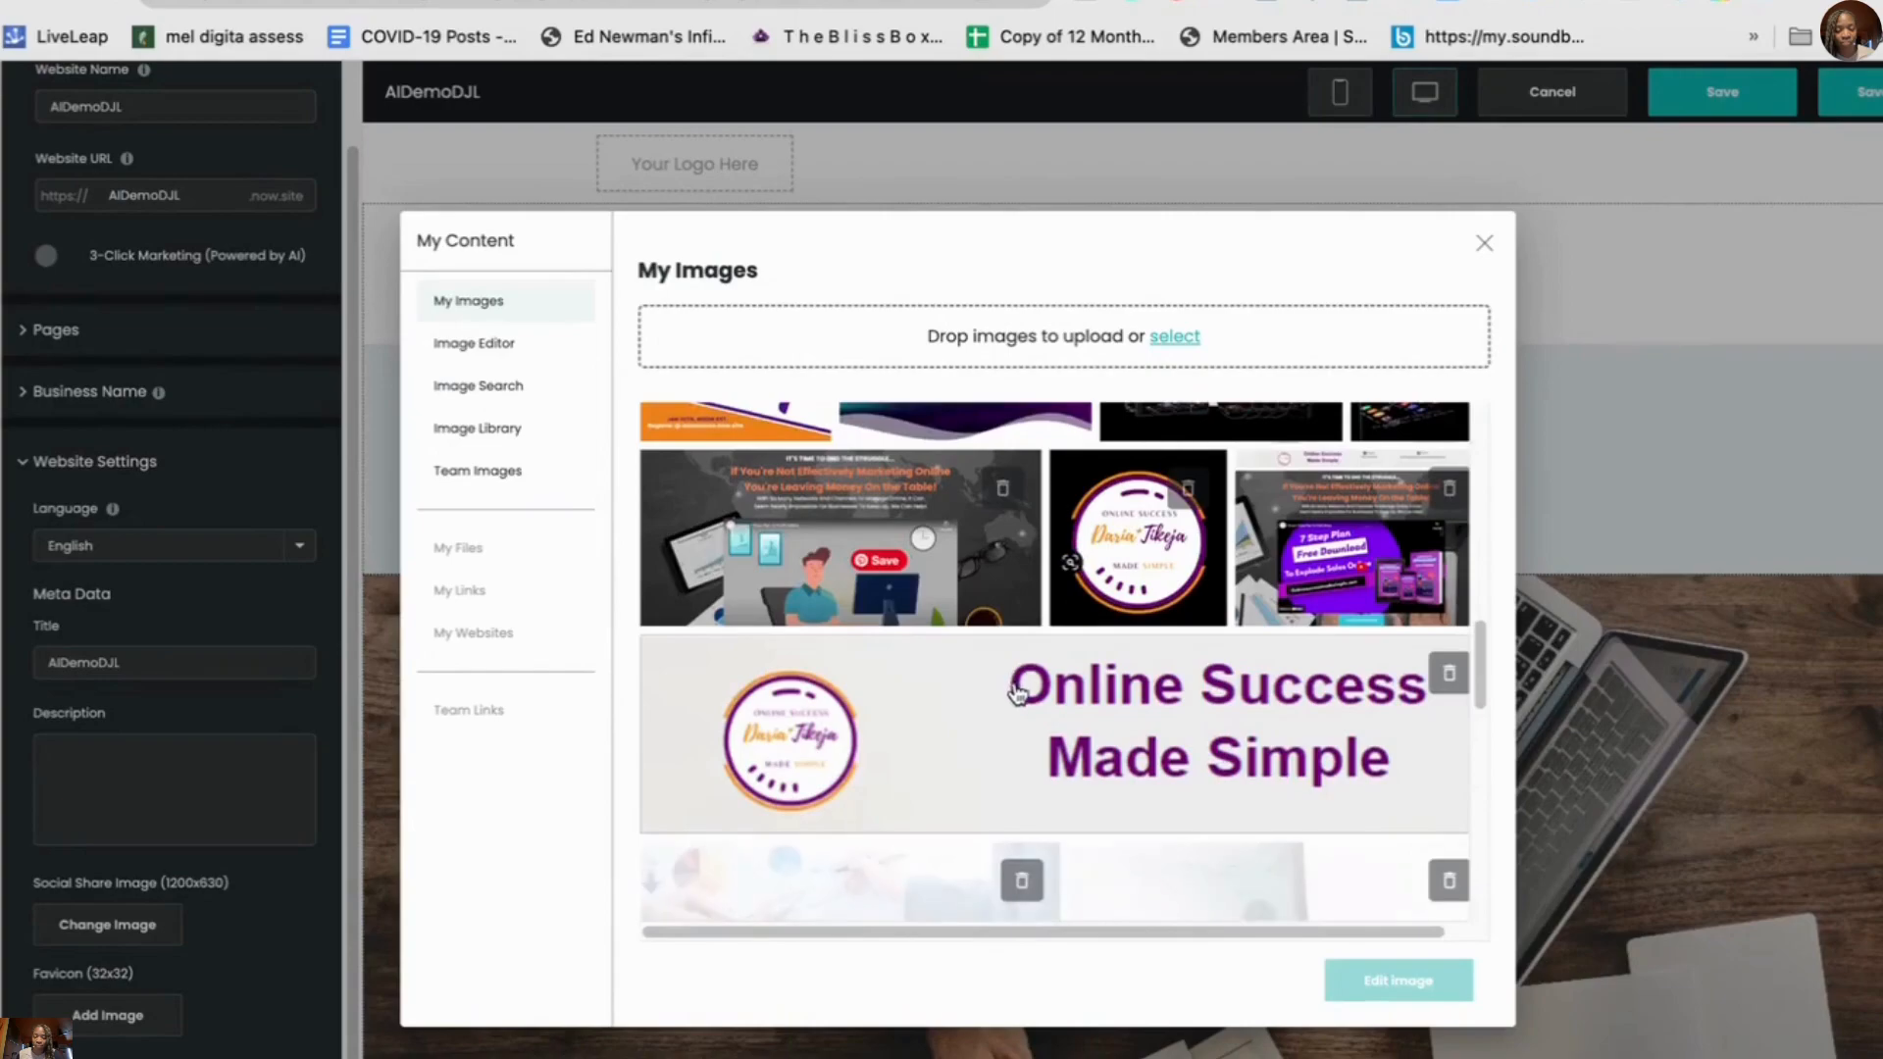
scroll(1018, 689, "up", 4)
left_click(1240, 588)
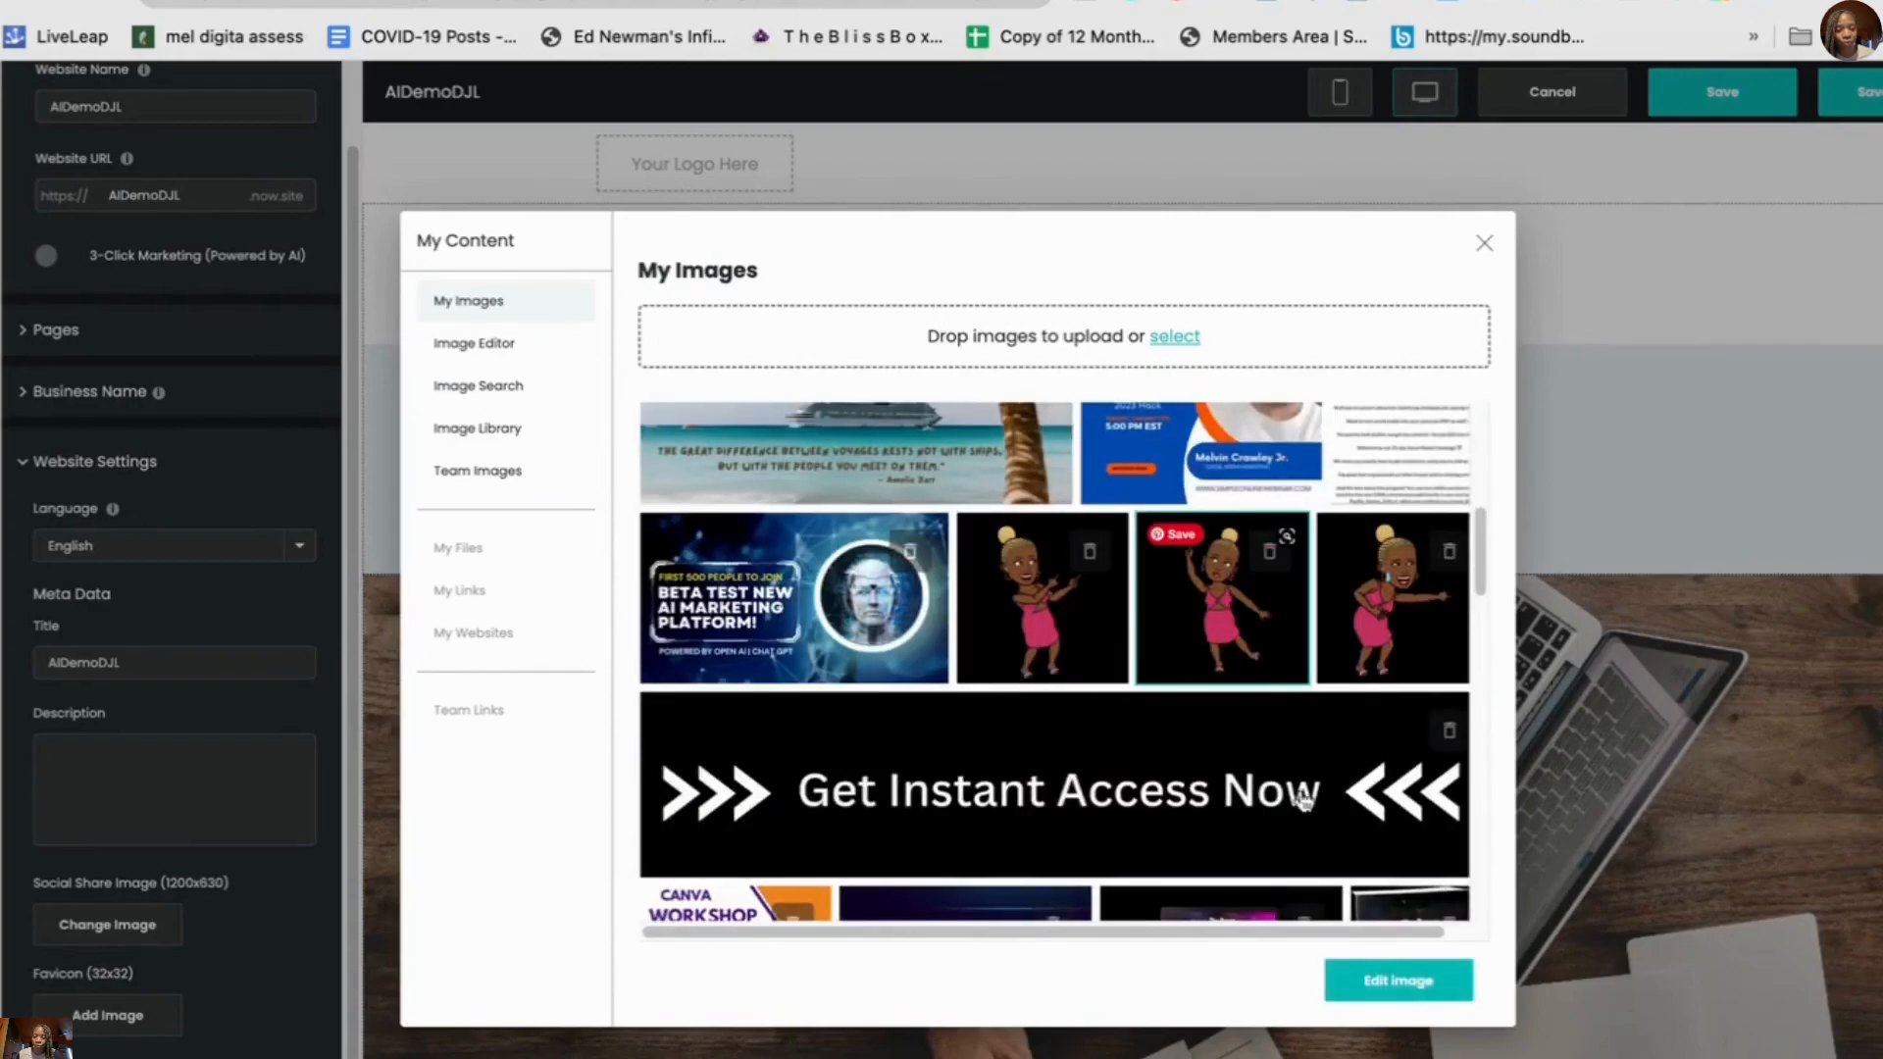
left_click(1399, 983)
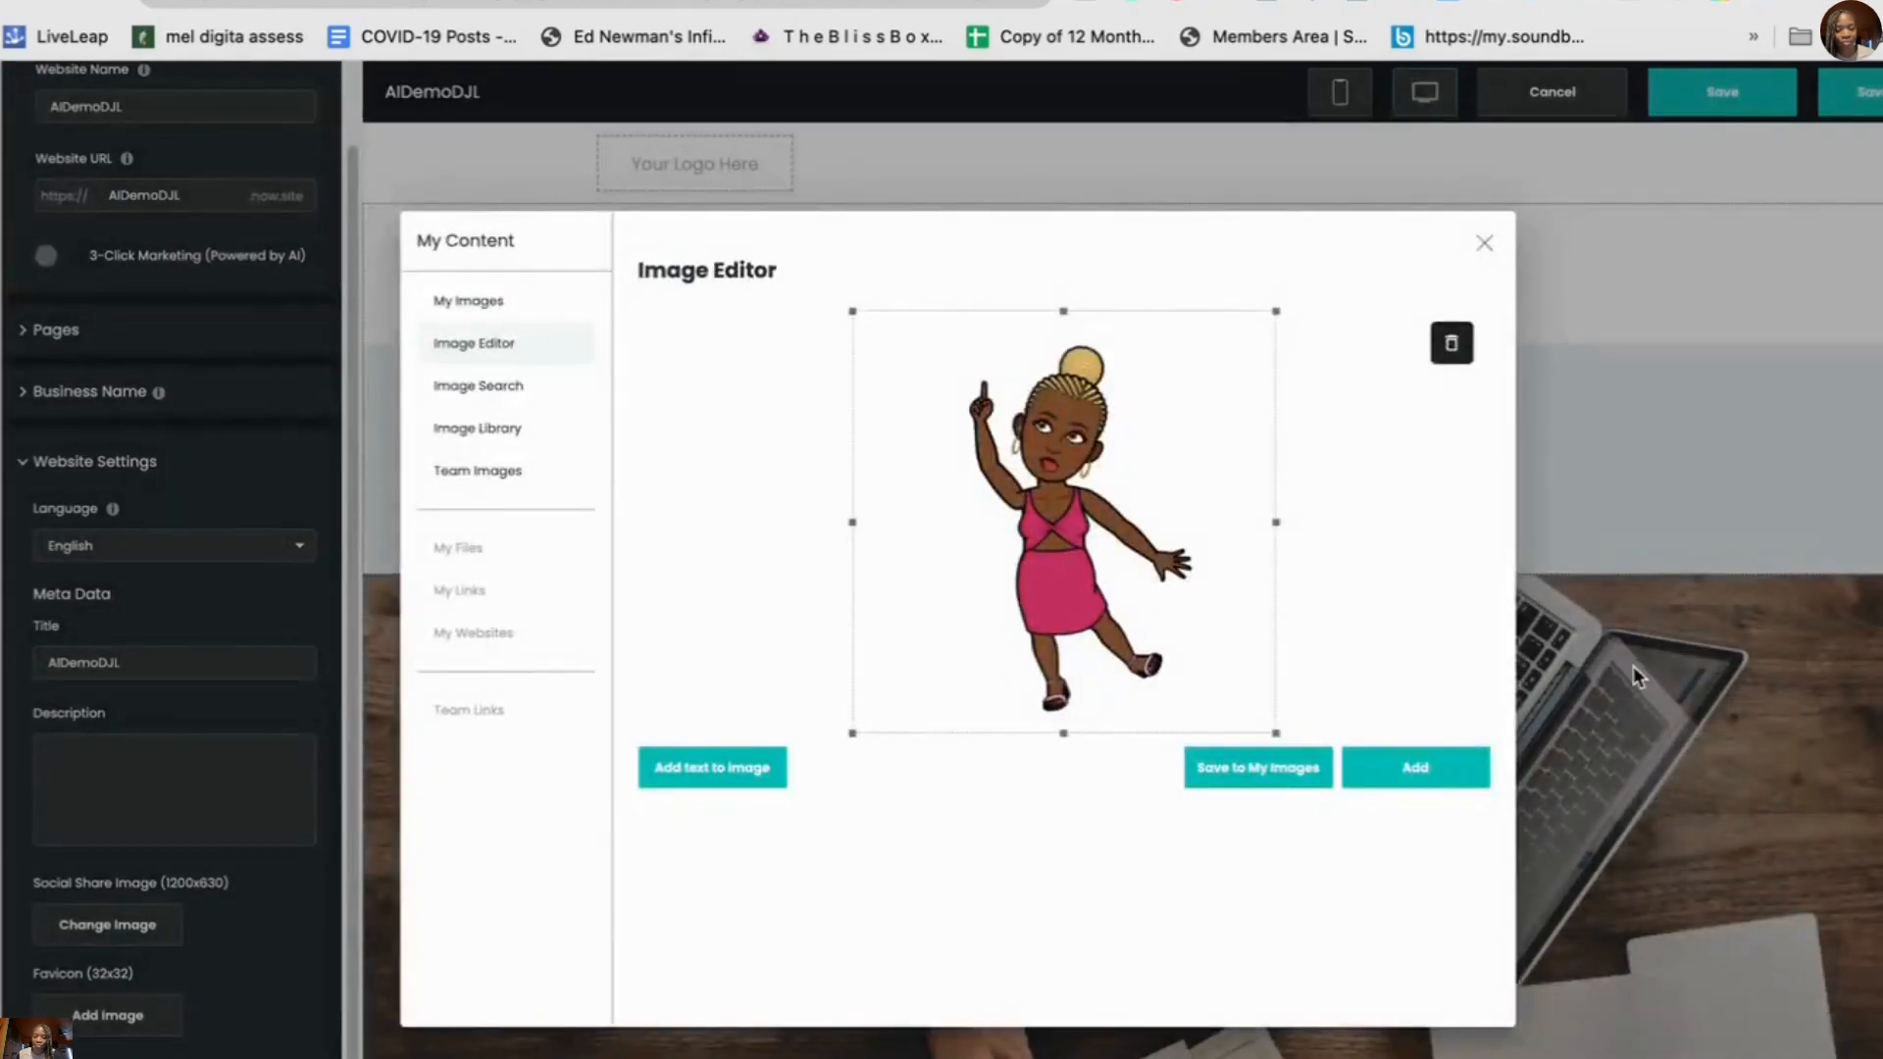
left_click(1416, 773)
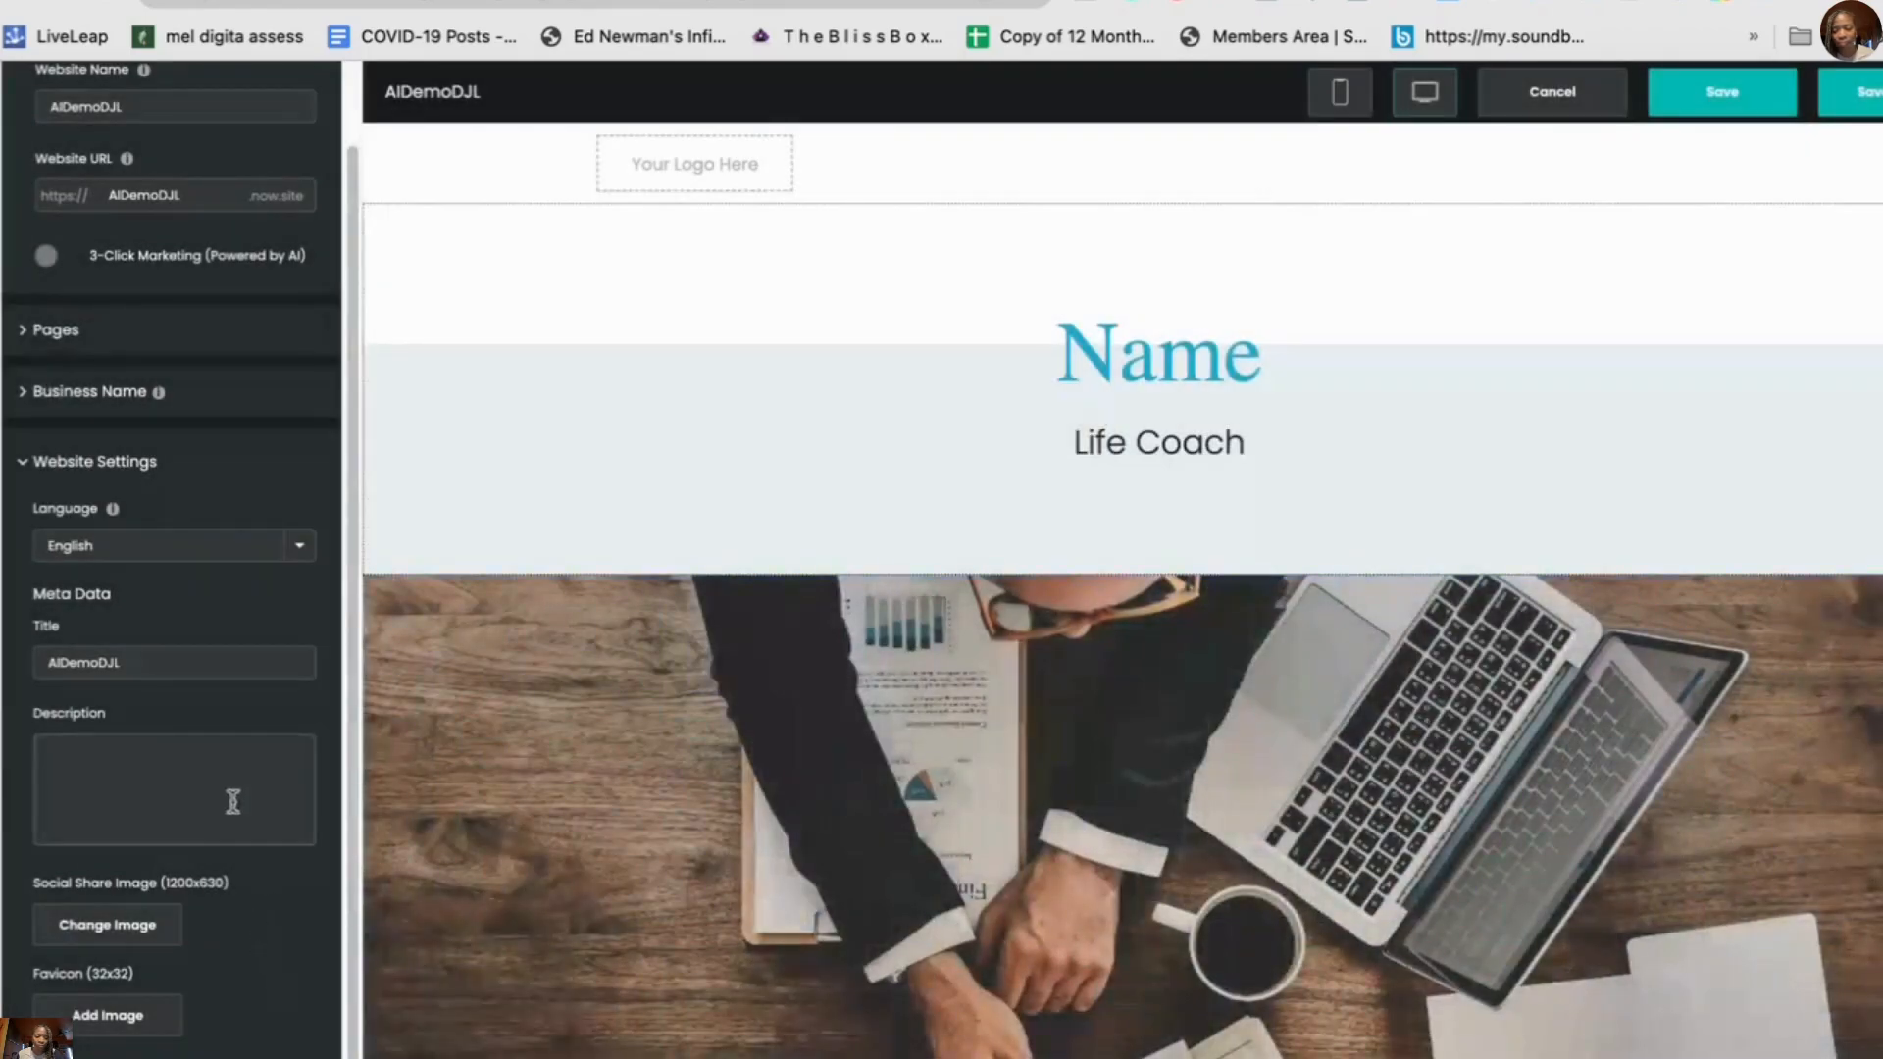
- Add the picture of the two white branded mugs from My Images as the favicon, and save the website
left_click(110, 1017)
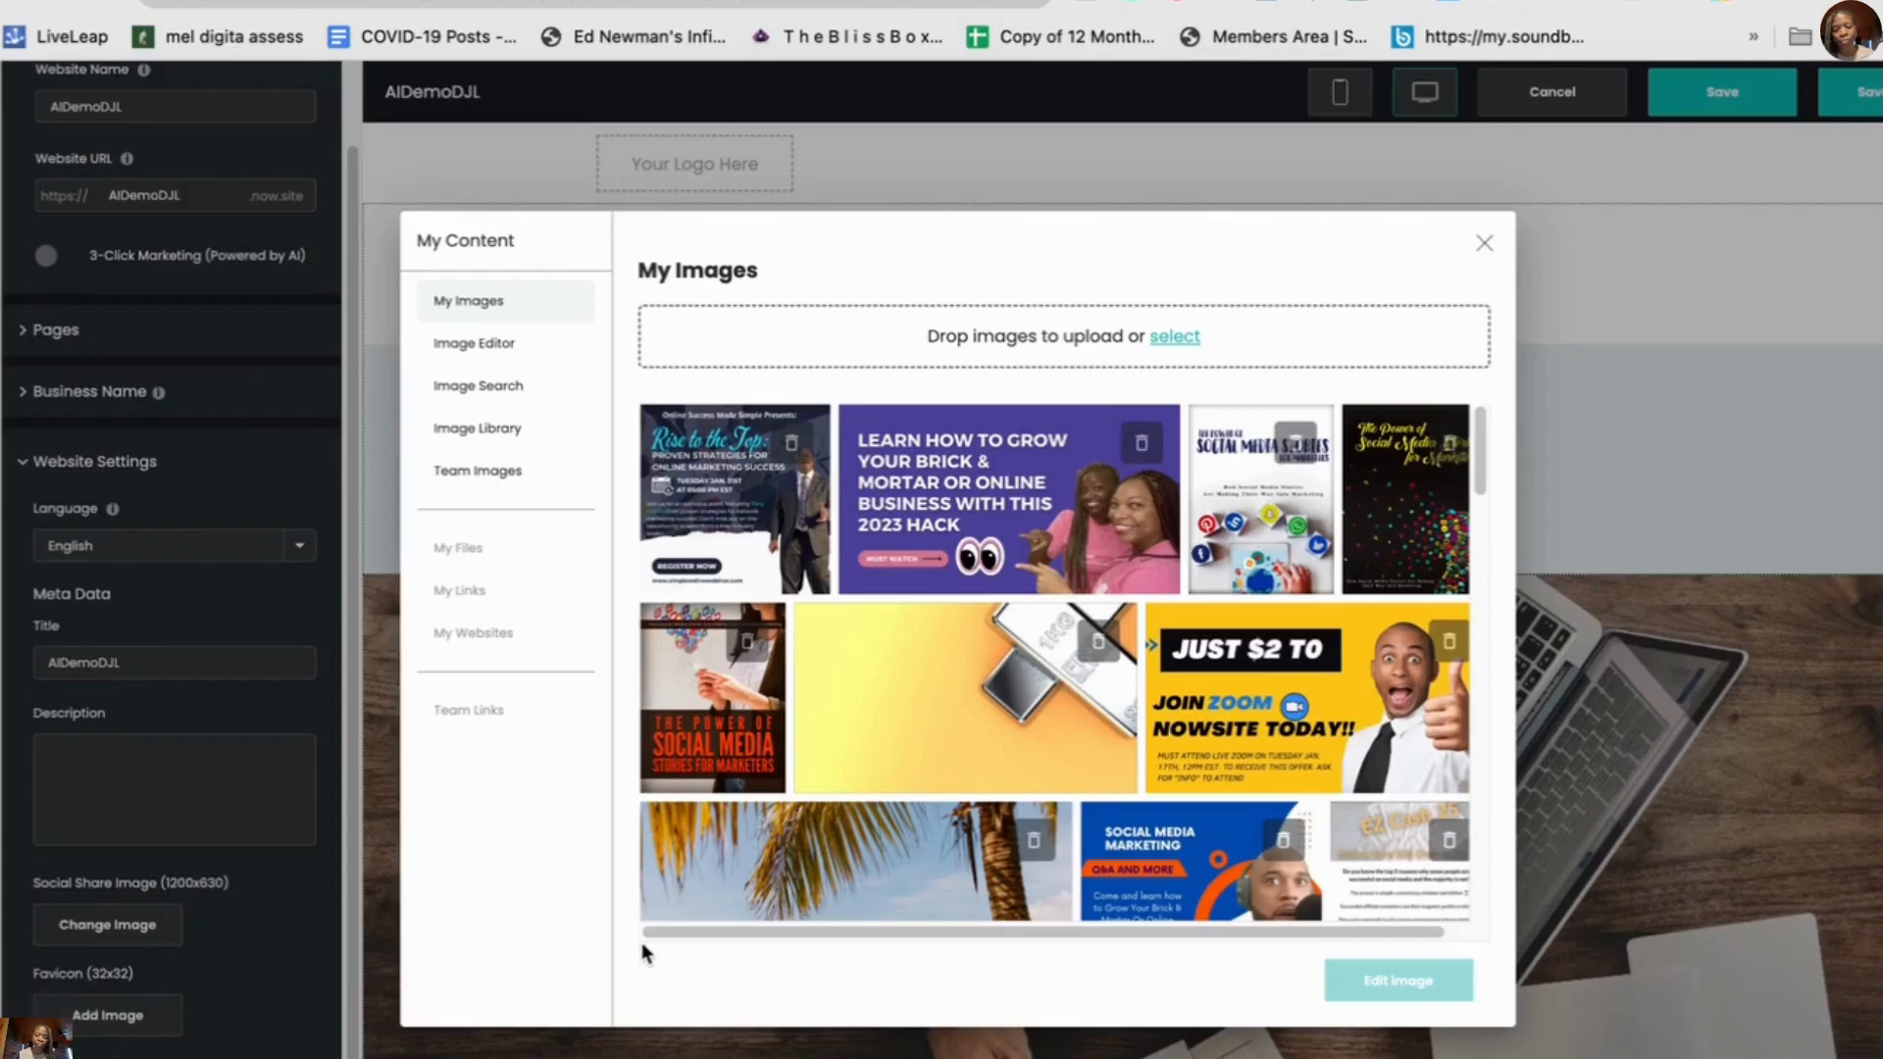
scroll(1096, 647, "down", 10)
scroll(1095, 647, "down", 10)
scroll(1108, 701, "down", 8)
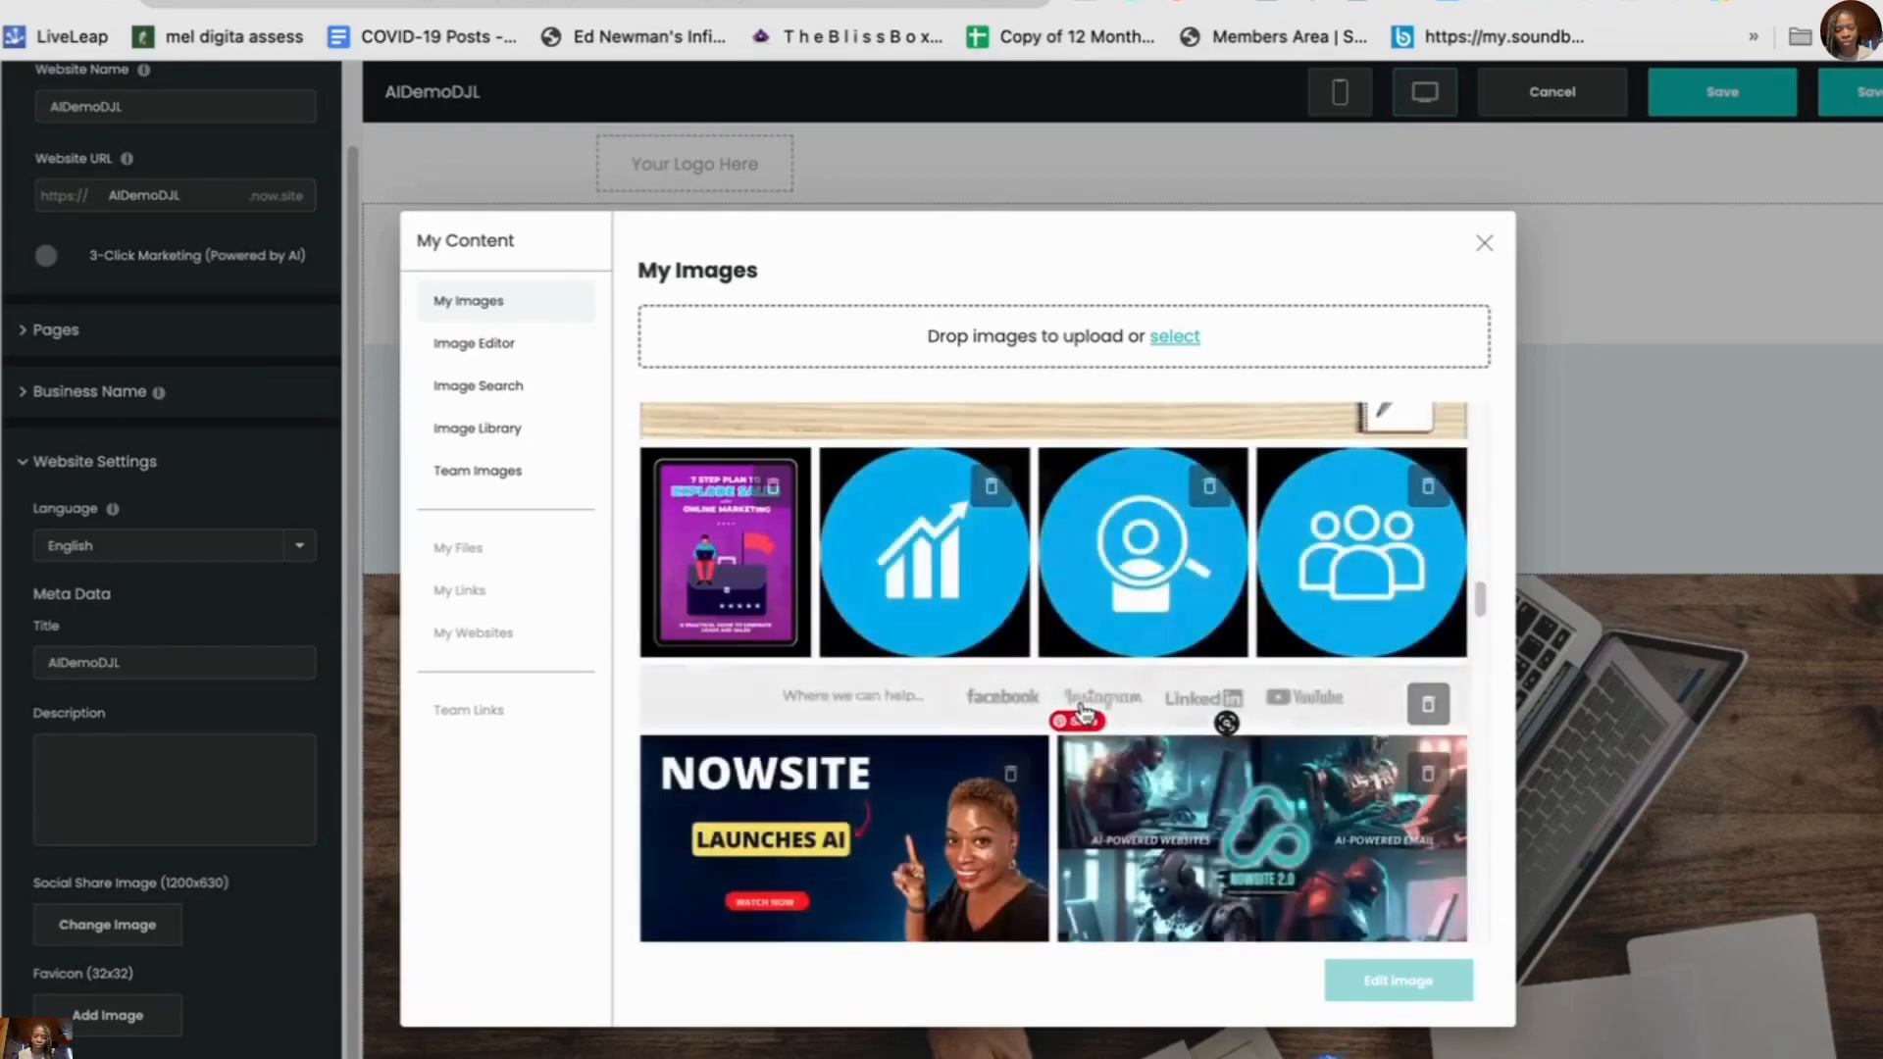
scroll(1058, 769, "down", 10)
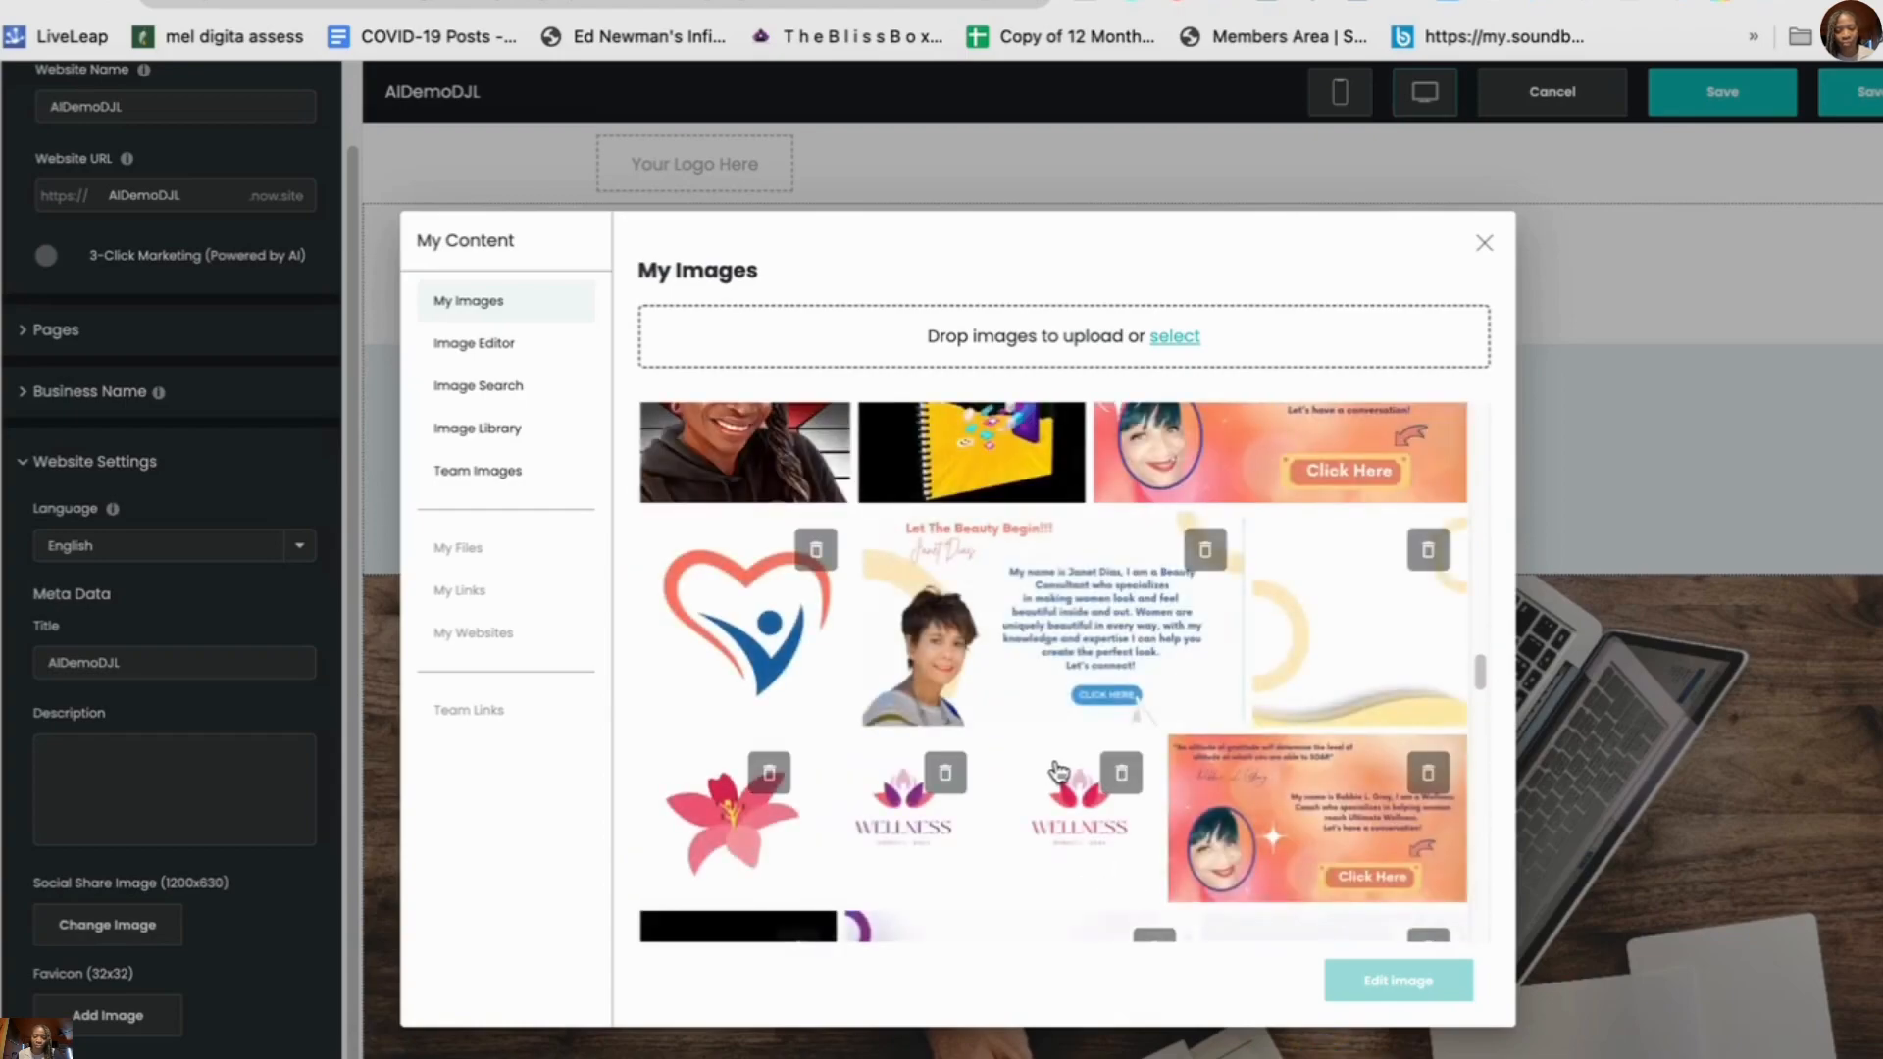
scroll(1055, 772, "down", 6)
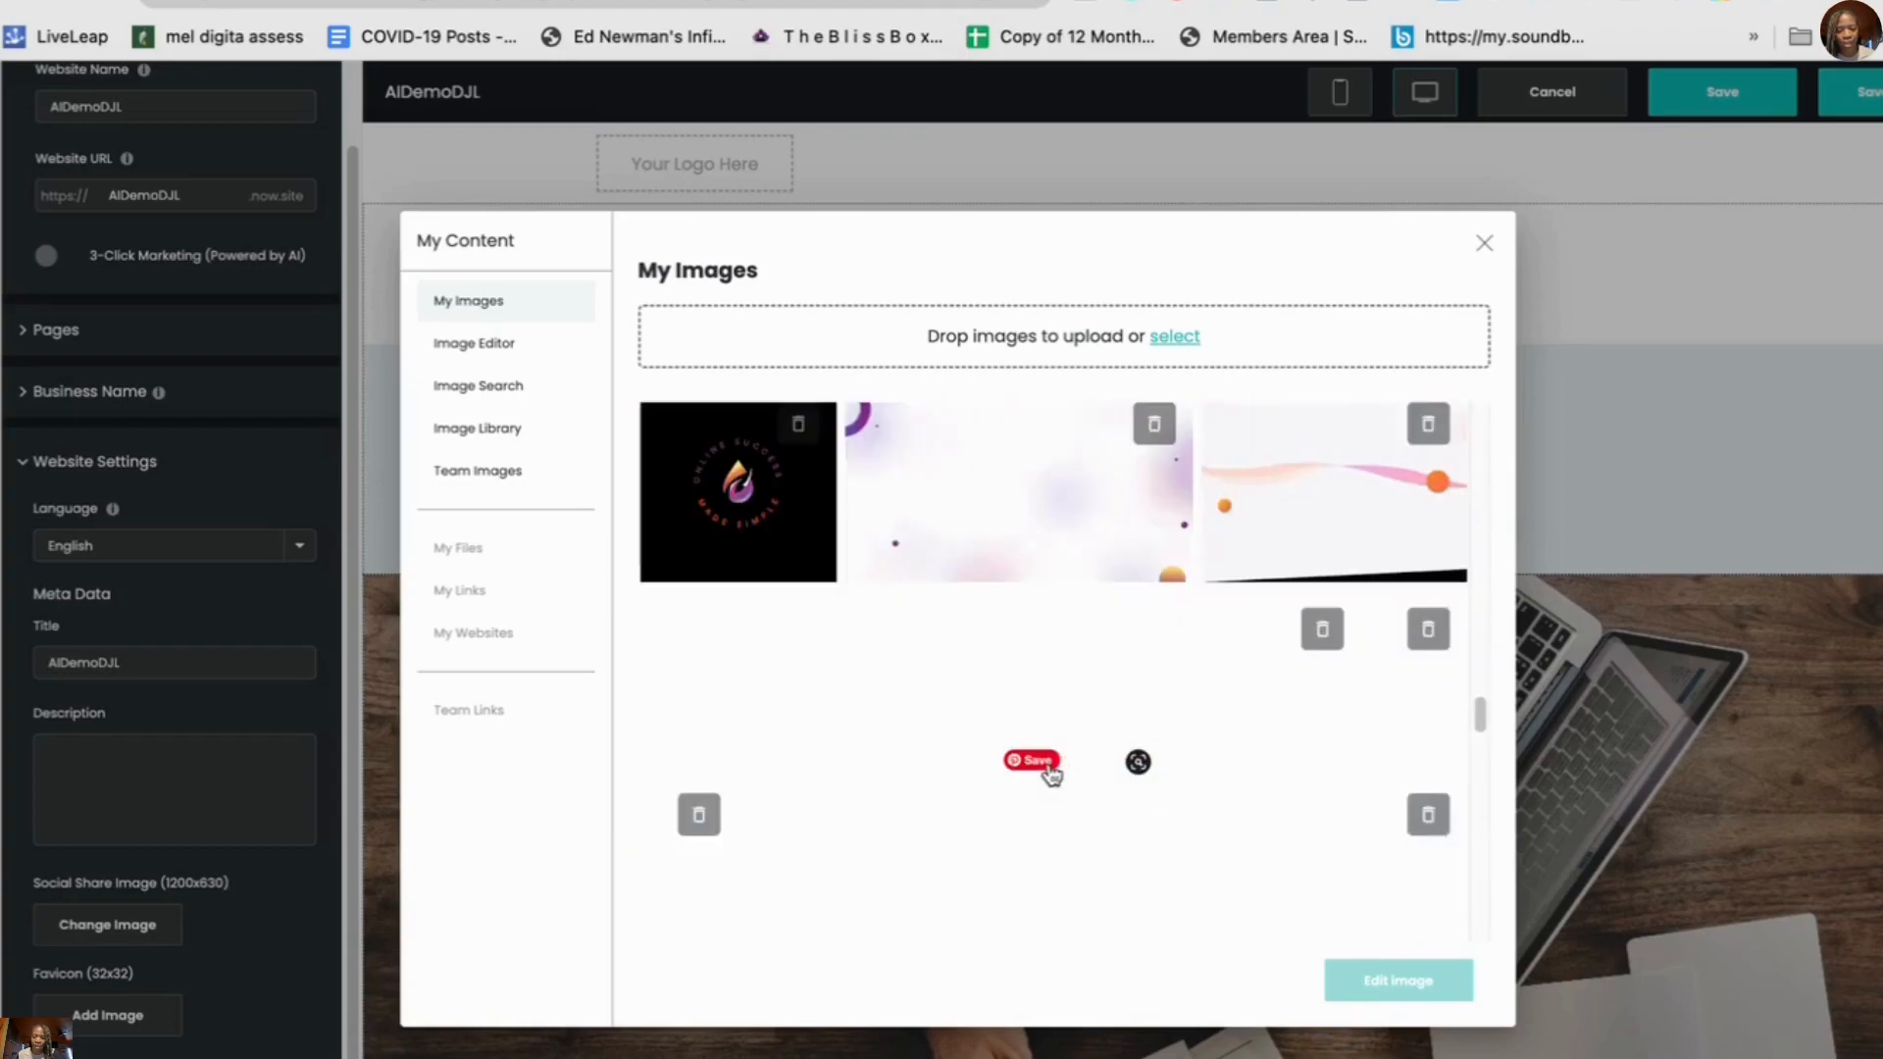
scroll(1054, 777, "down", 5)
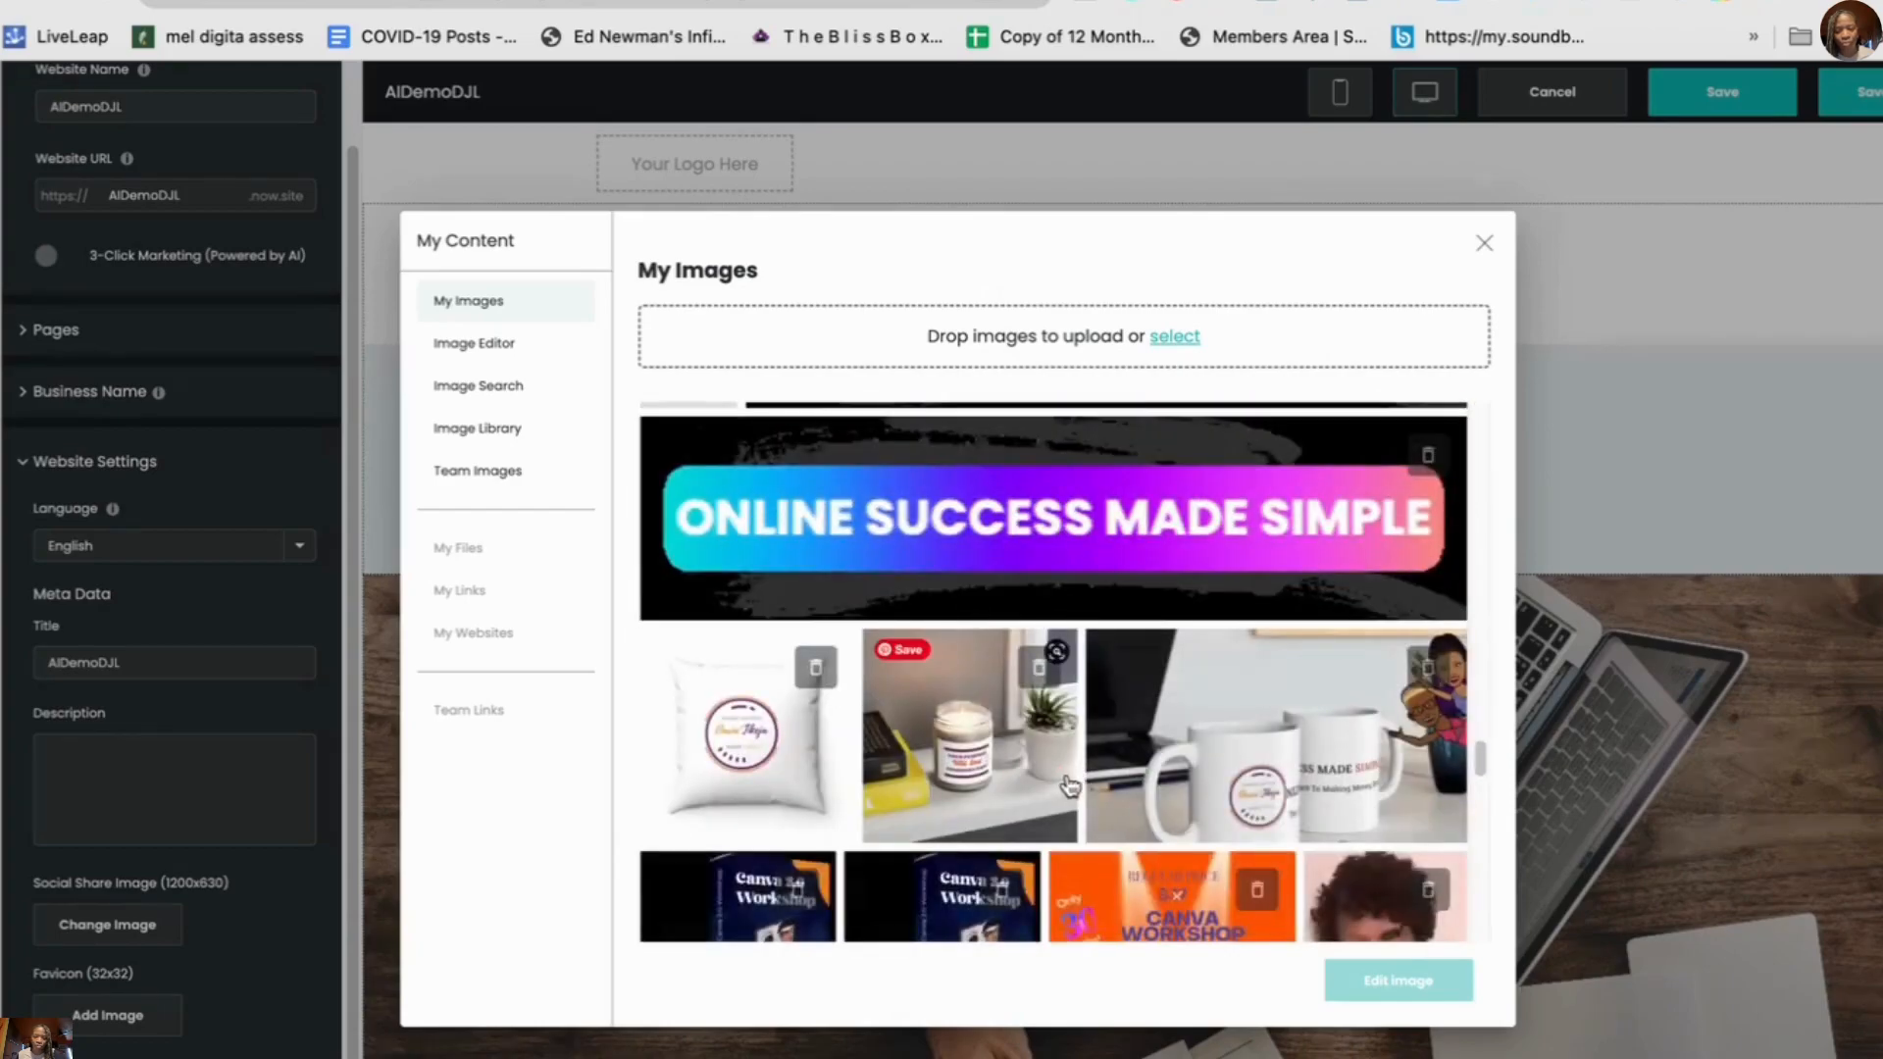
scroll(1067, 783, "down", 2)
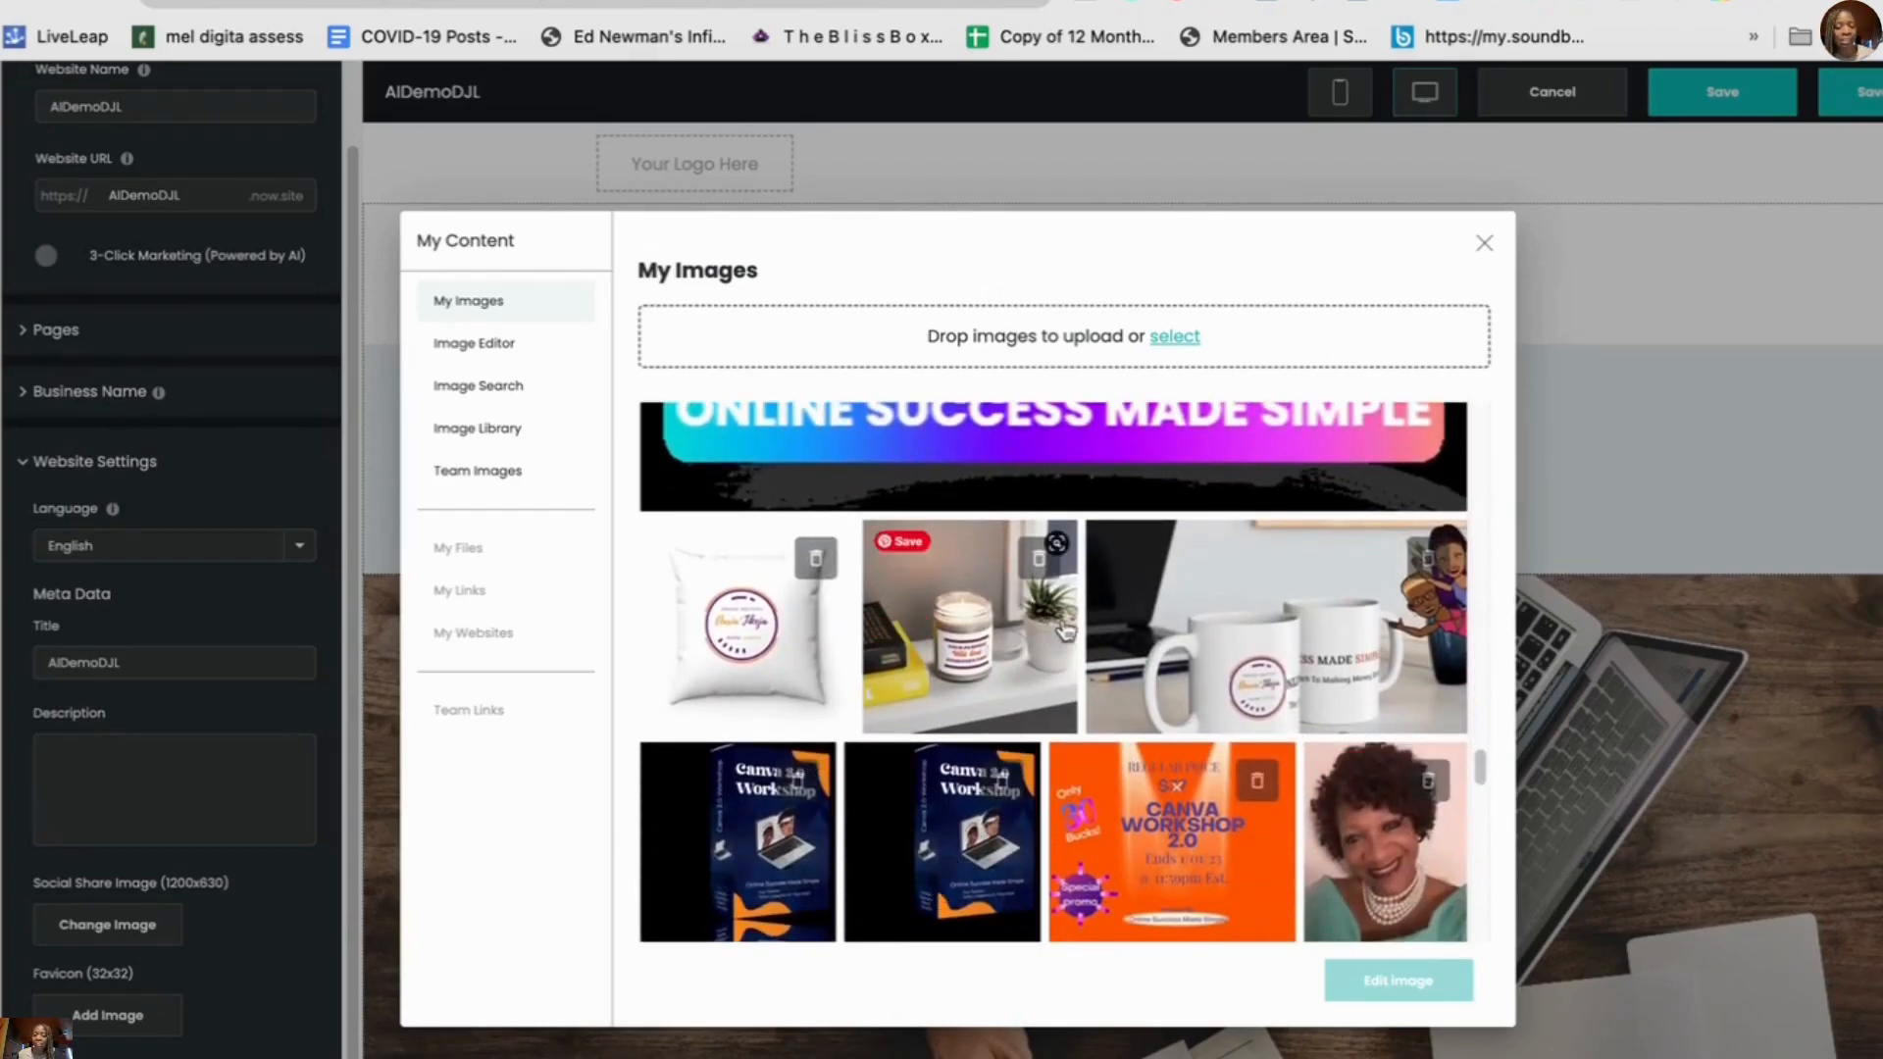
left_click(1245, 650)
left_click(1410, 977)
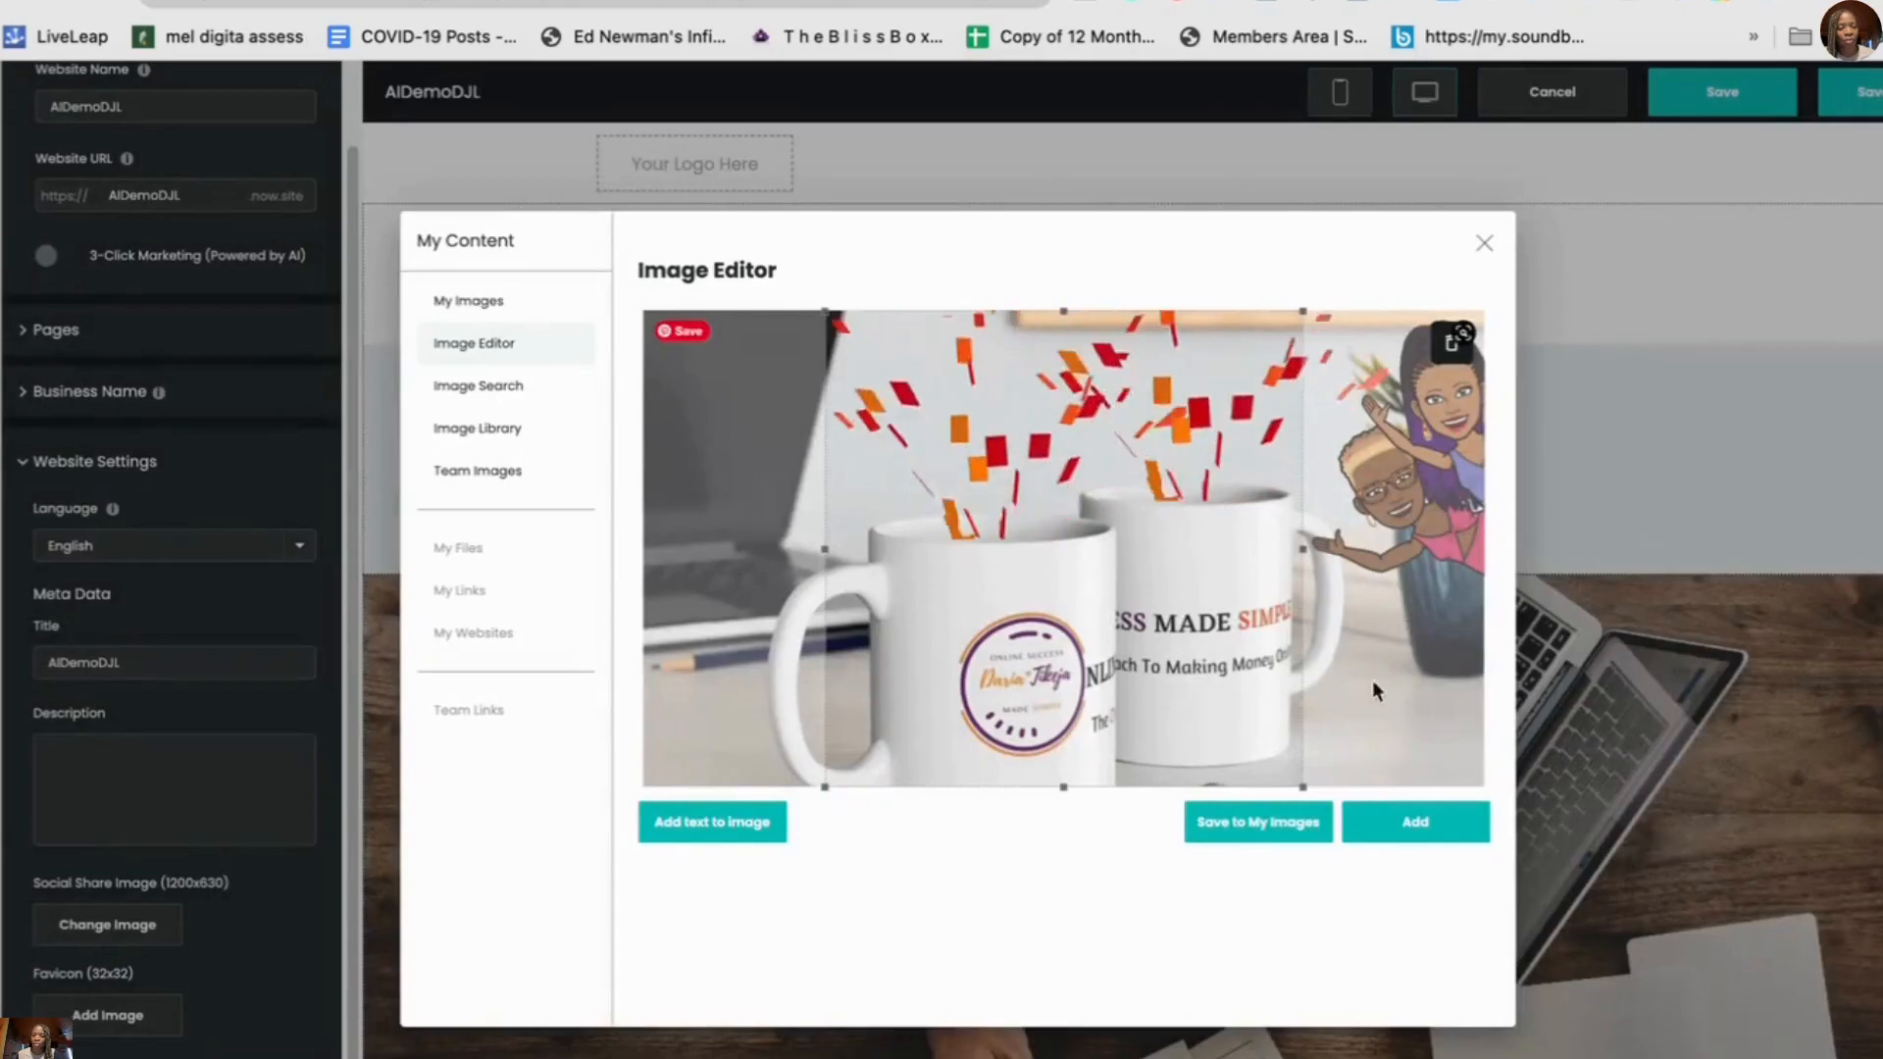
left_click(1424, 824)
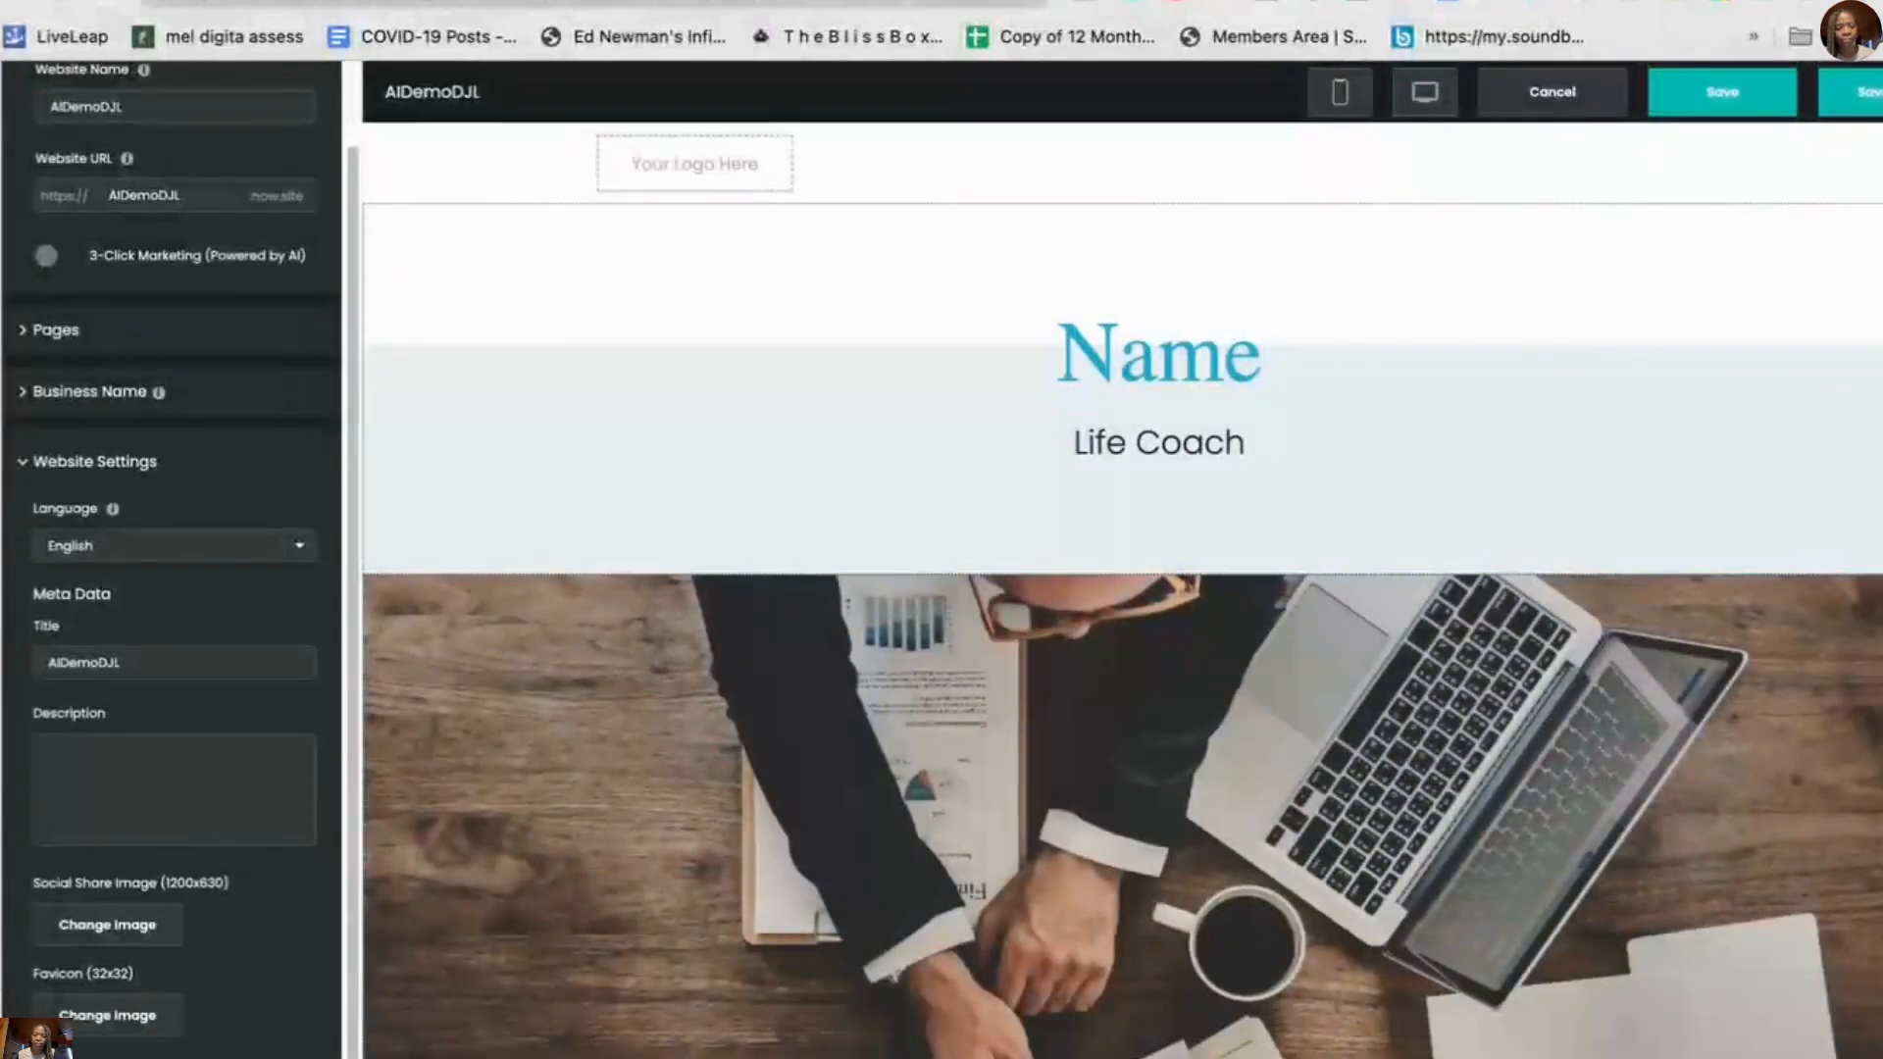
left_click(1728, 95)
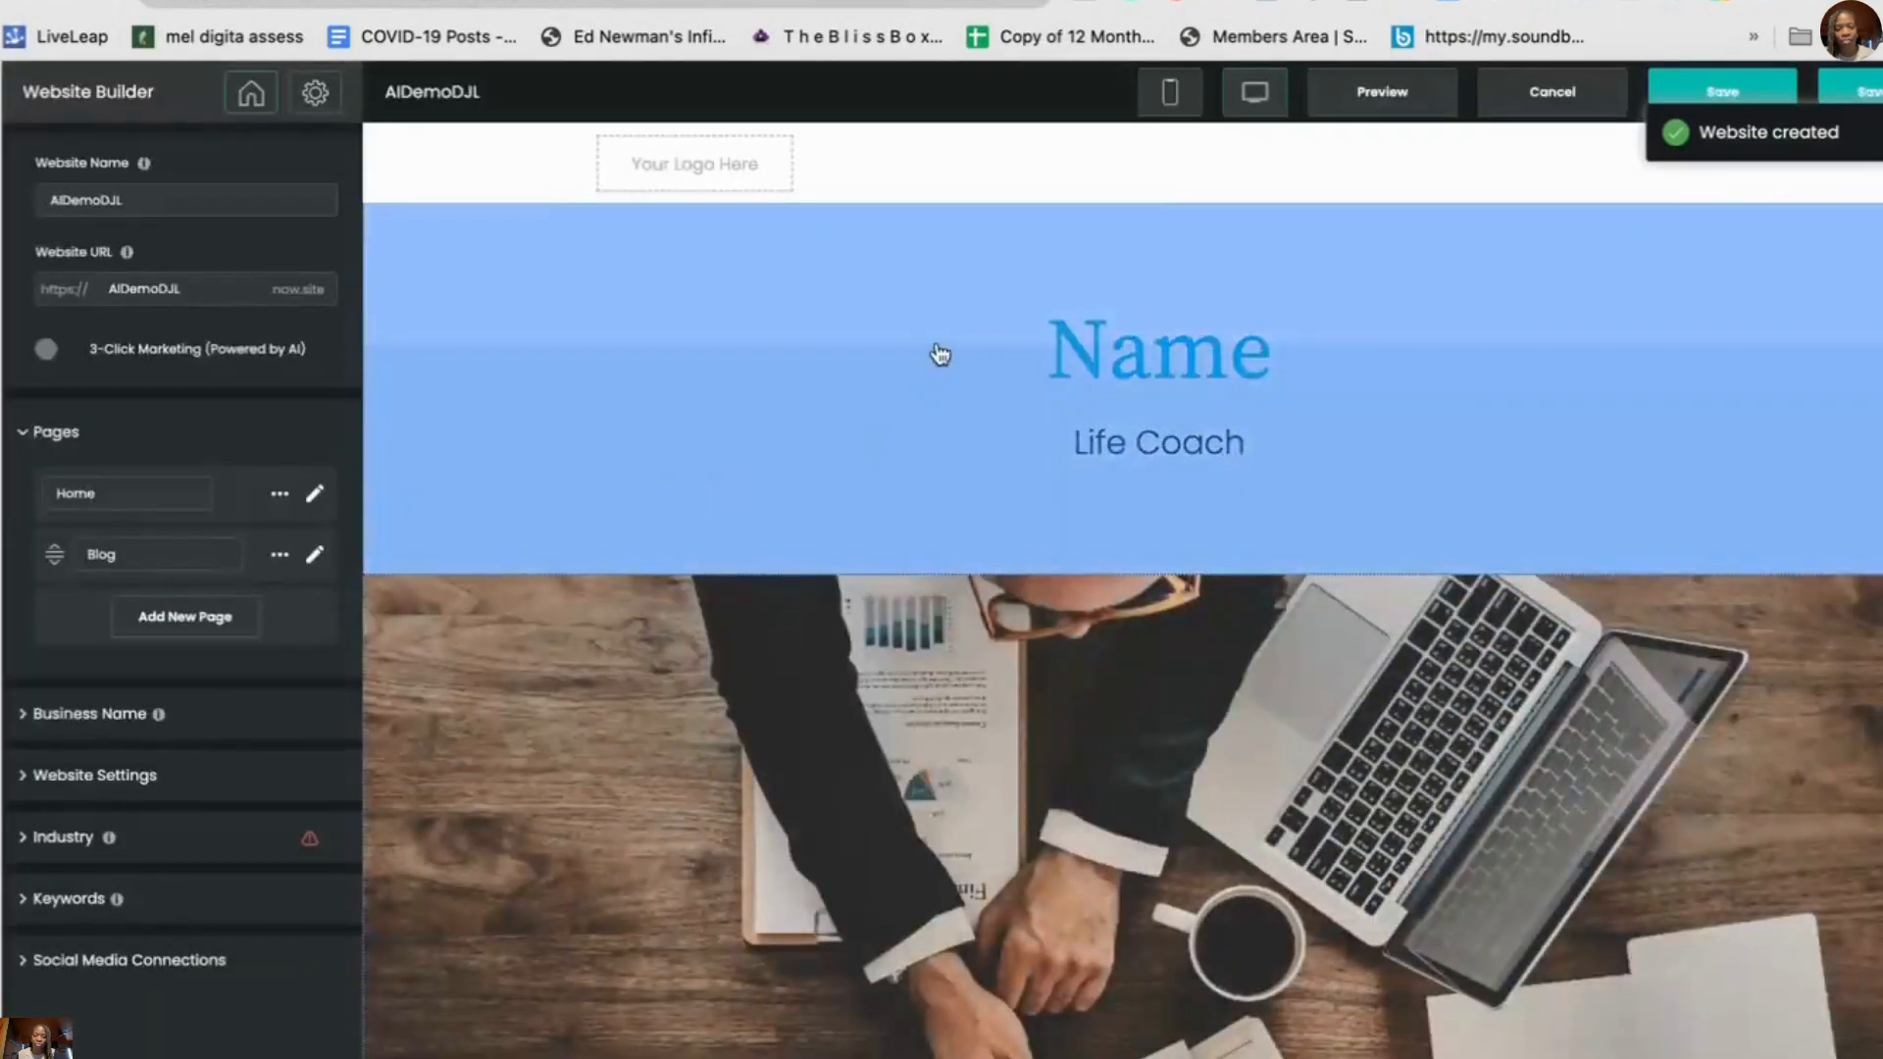
- Change the top headline's heading to AIDemoDJL and its sub-heading to AI
left_click(976, 361)
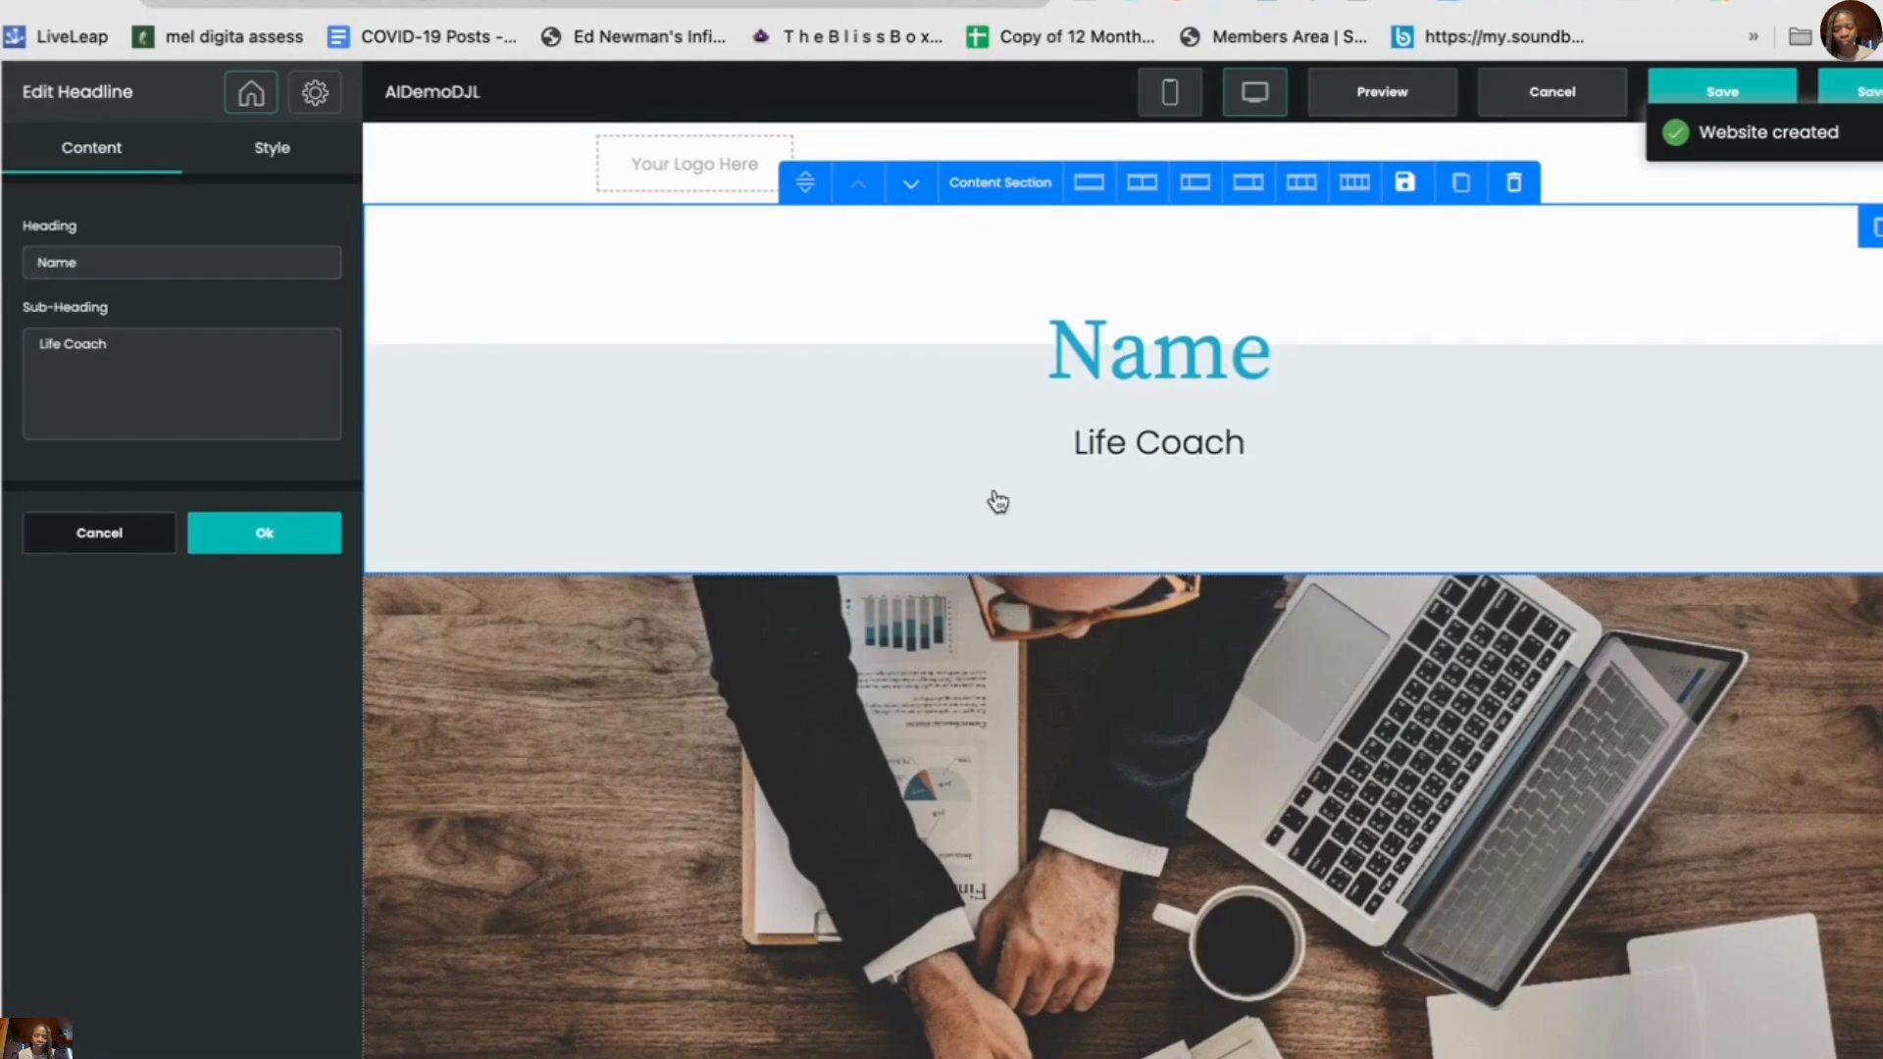
left_click(118, 260)
left_click_drag(118, 260, 9, 240)
right_click(61, 256)
left_click(215, 508)
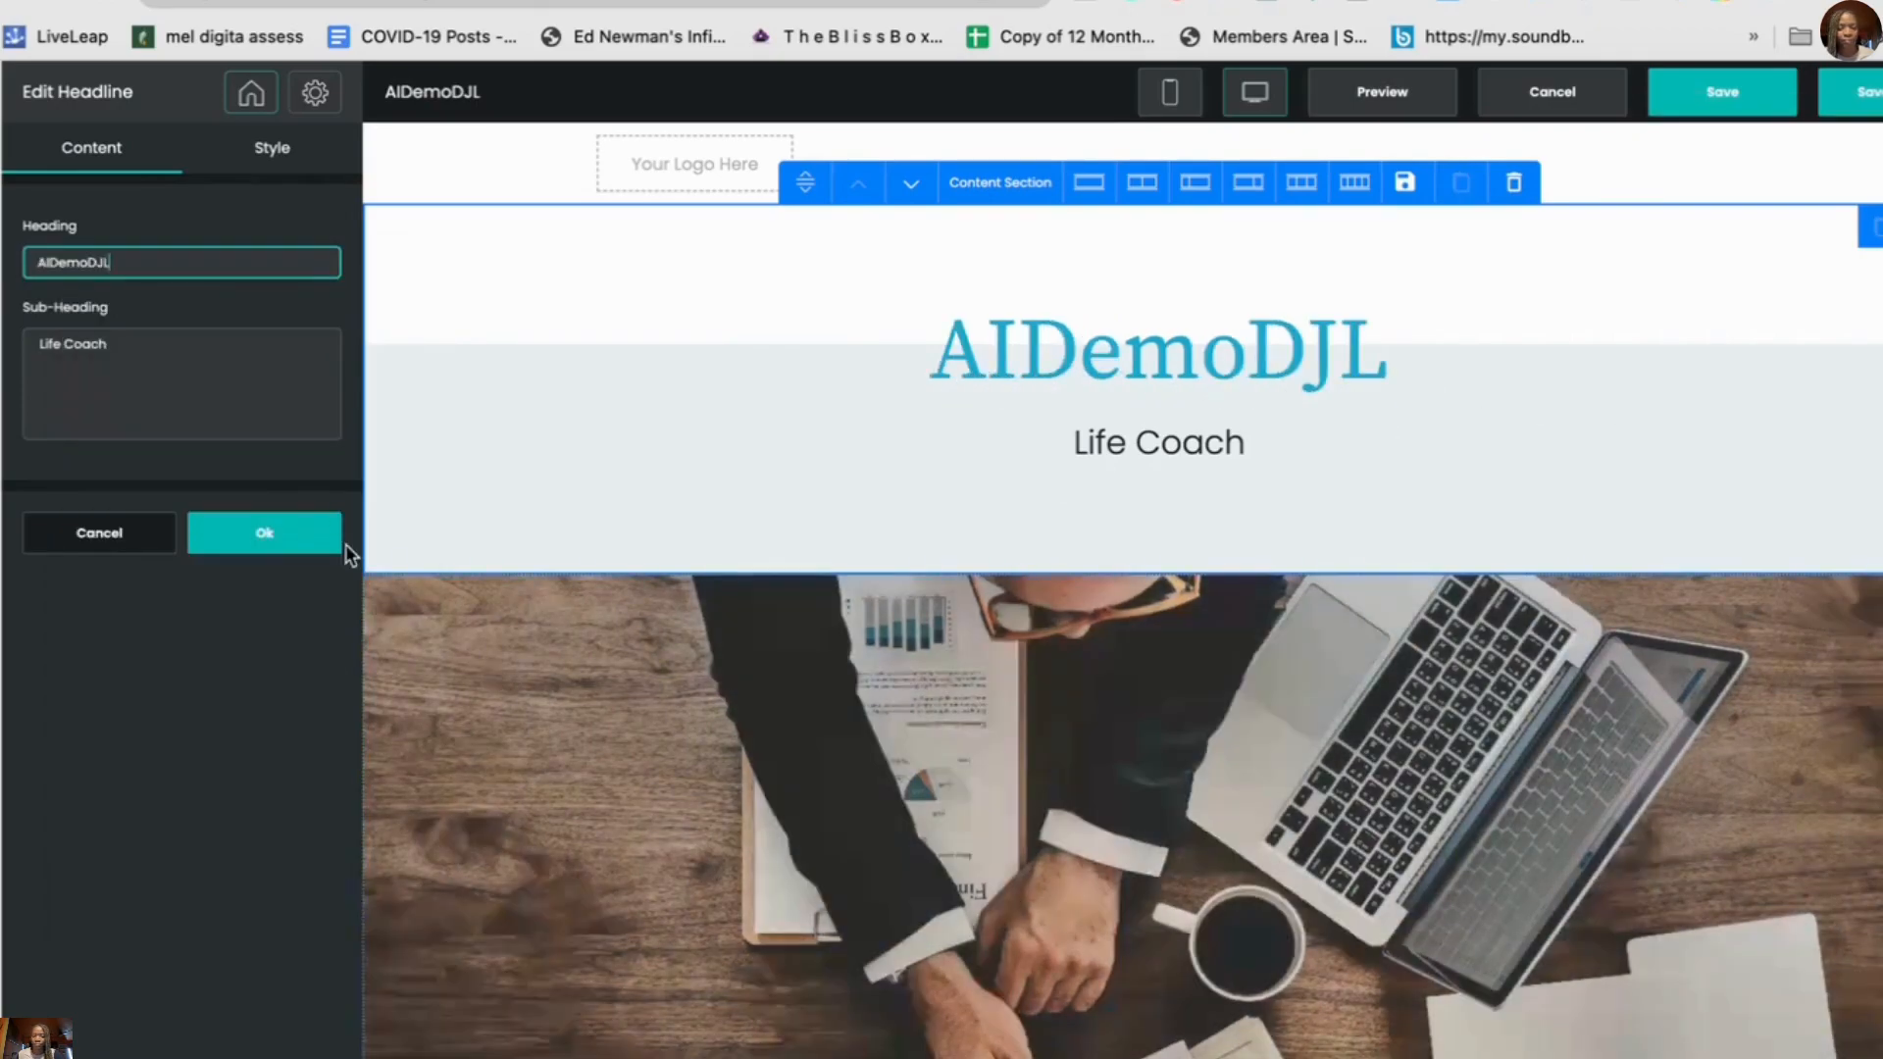
left_click(146, 349)
key("ctrl+a")
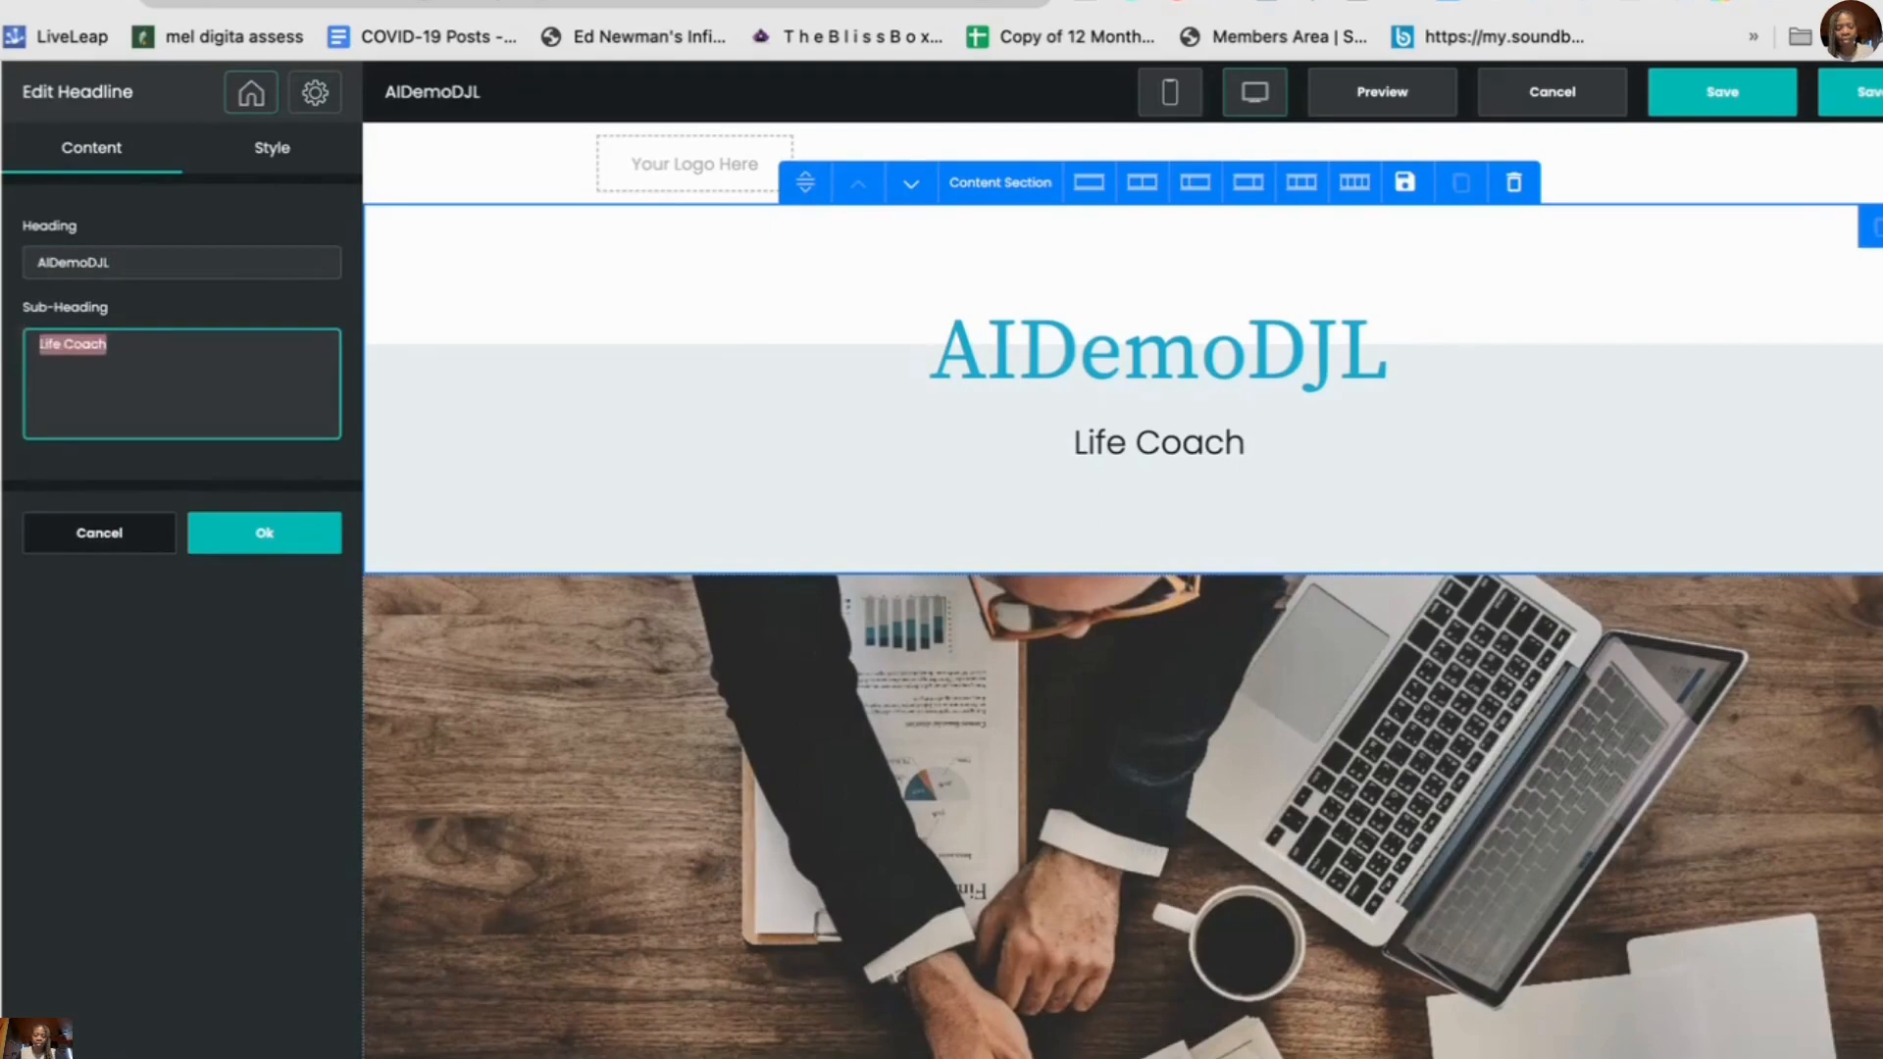
type("AI")
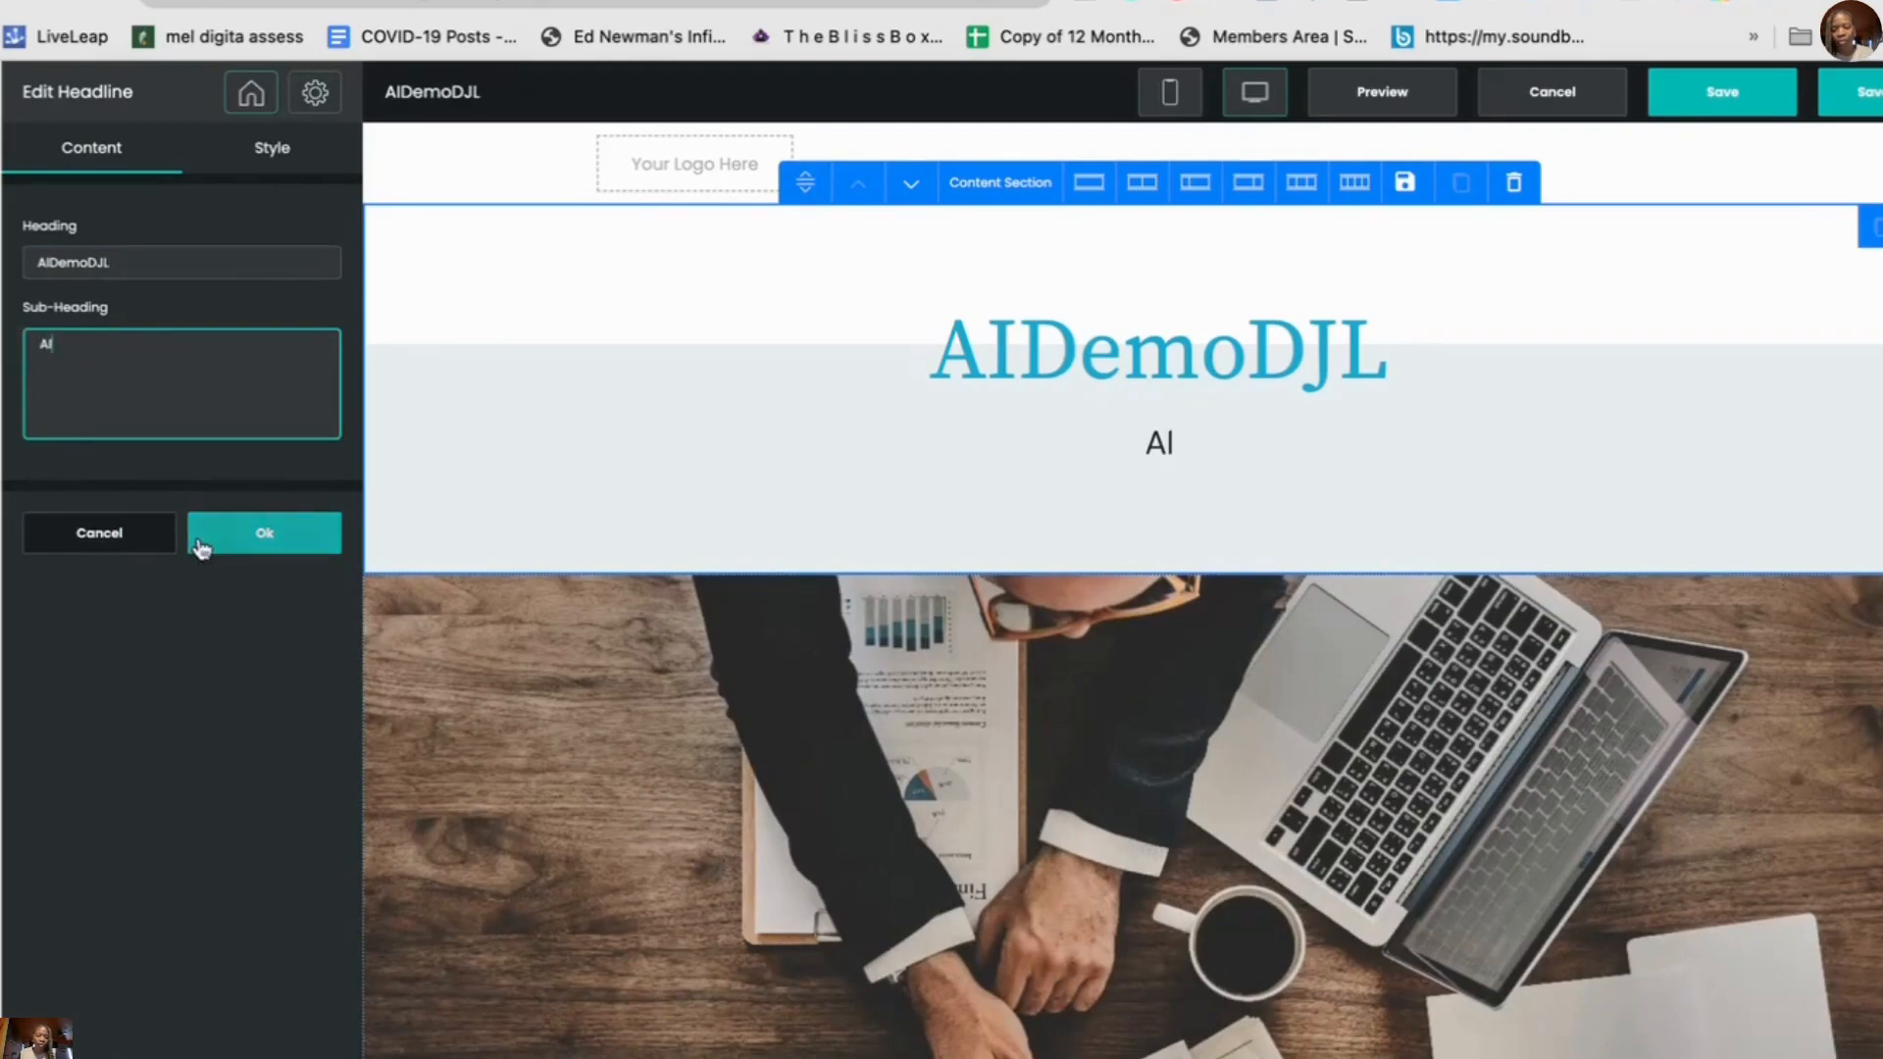
left_click(250, 542)
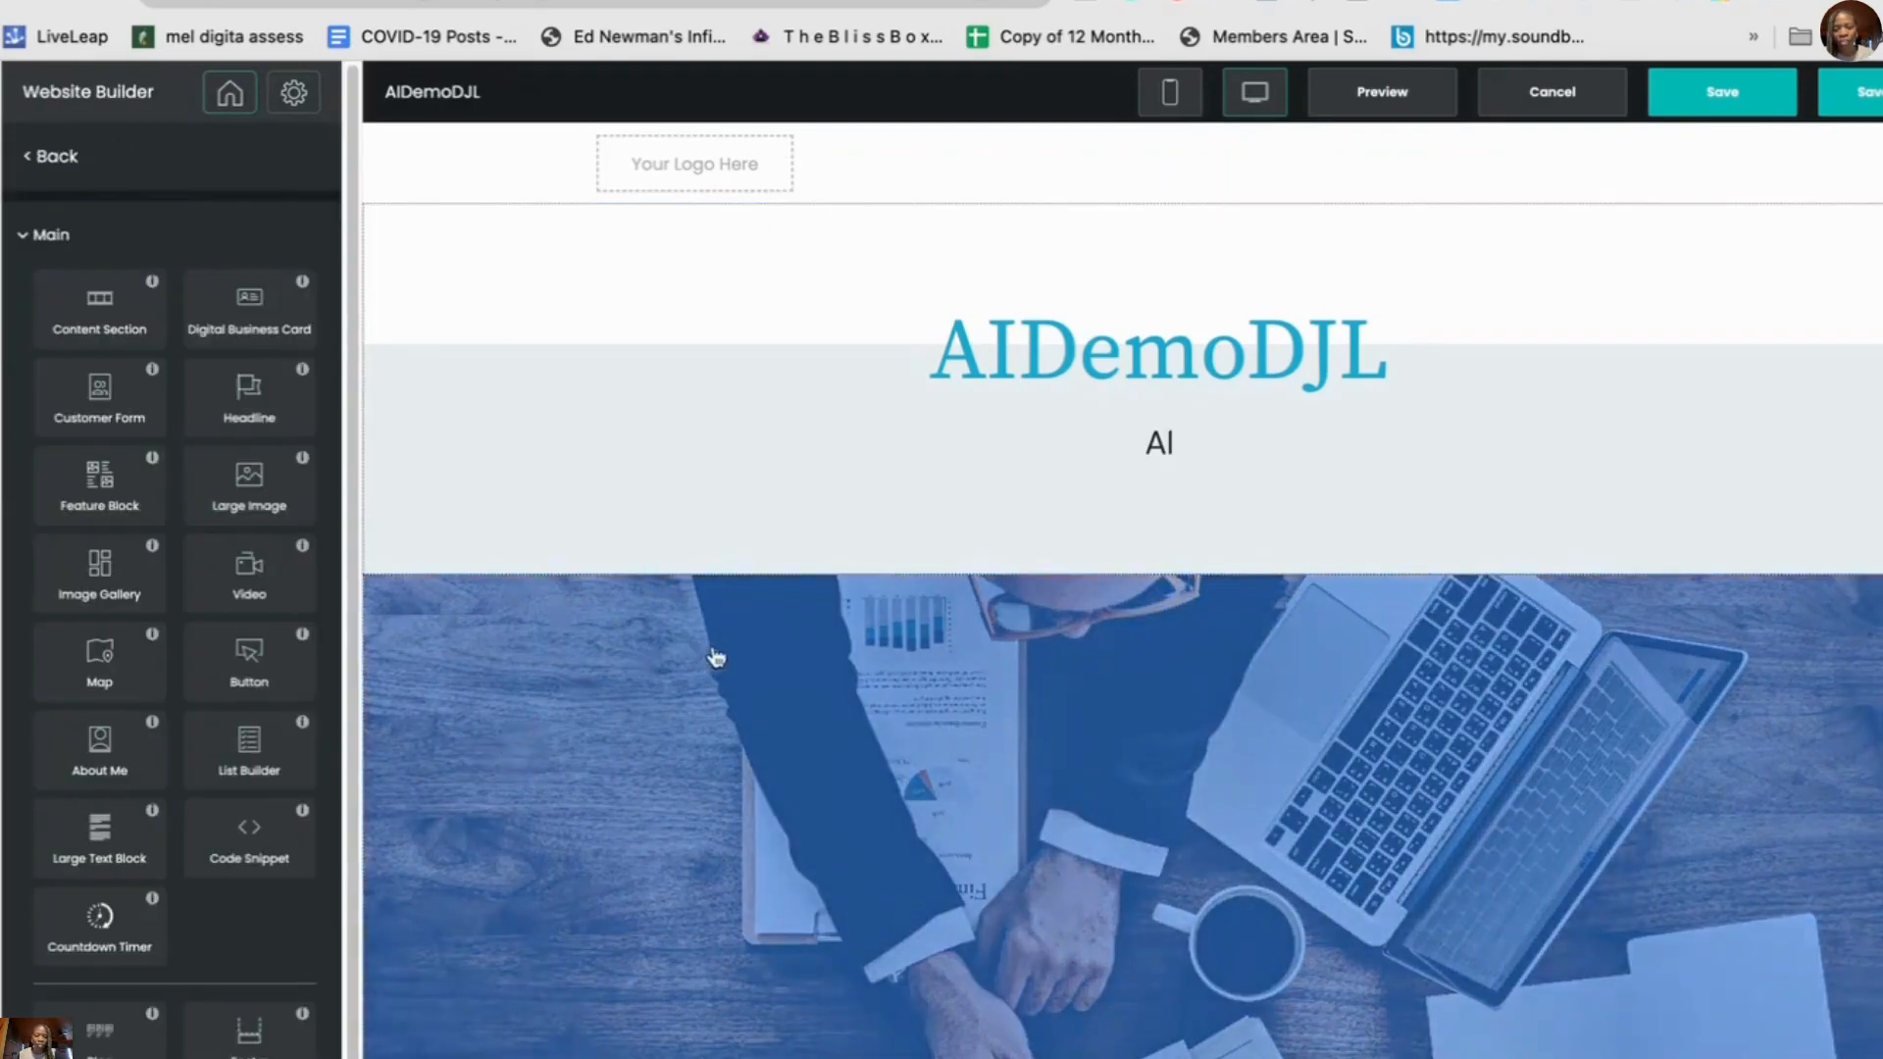
- Replace the photo beside the About me text with the cartoon woman in pink pointing upward from My Images, and save the website
scroll(903, 706, "down", 10)
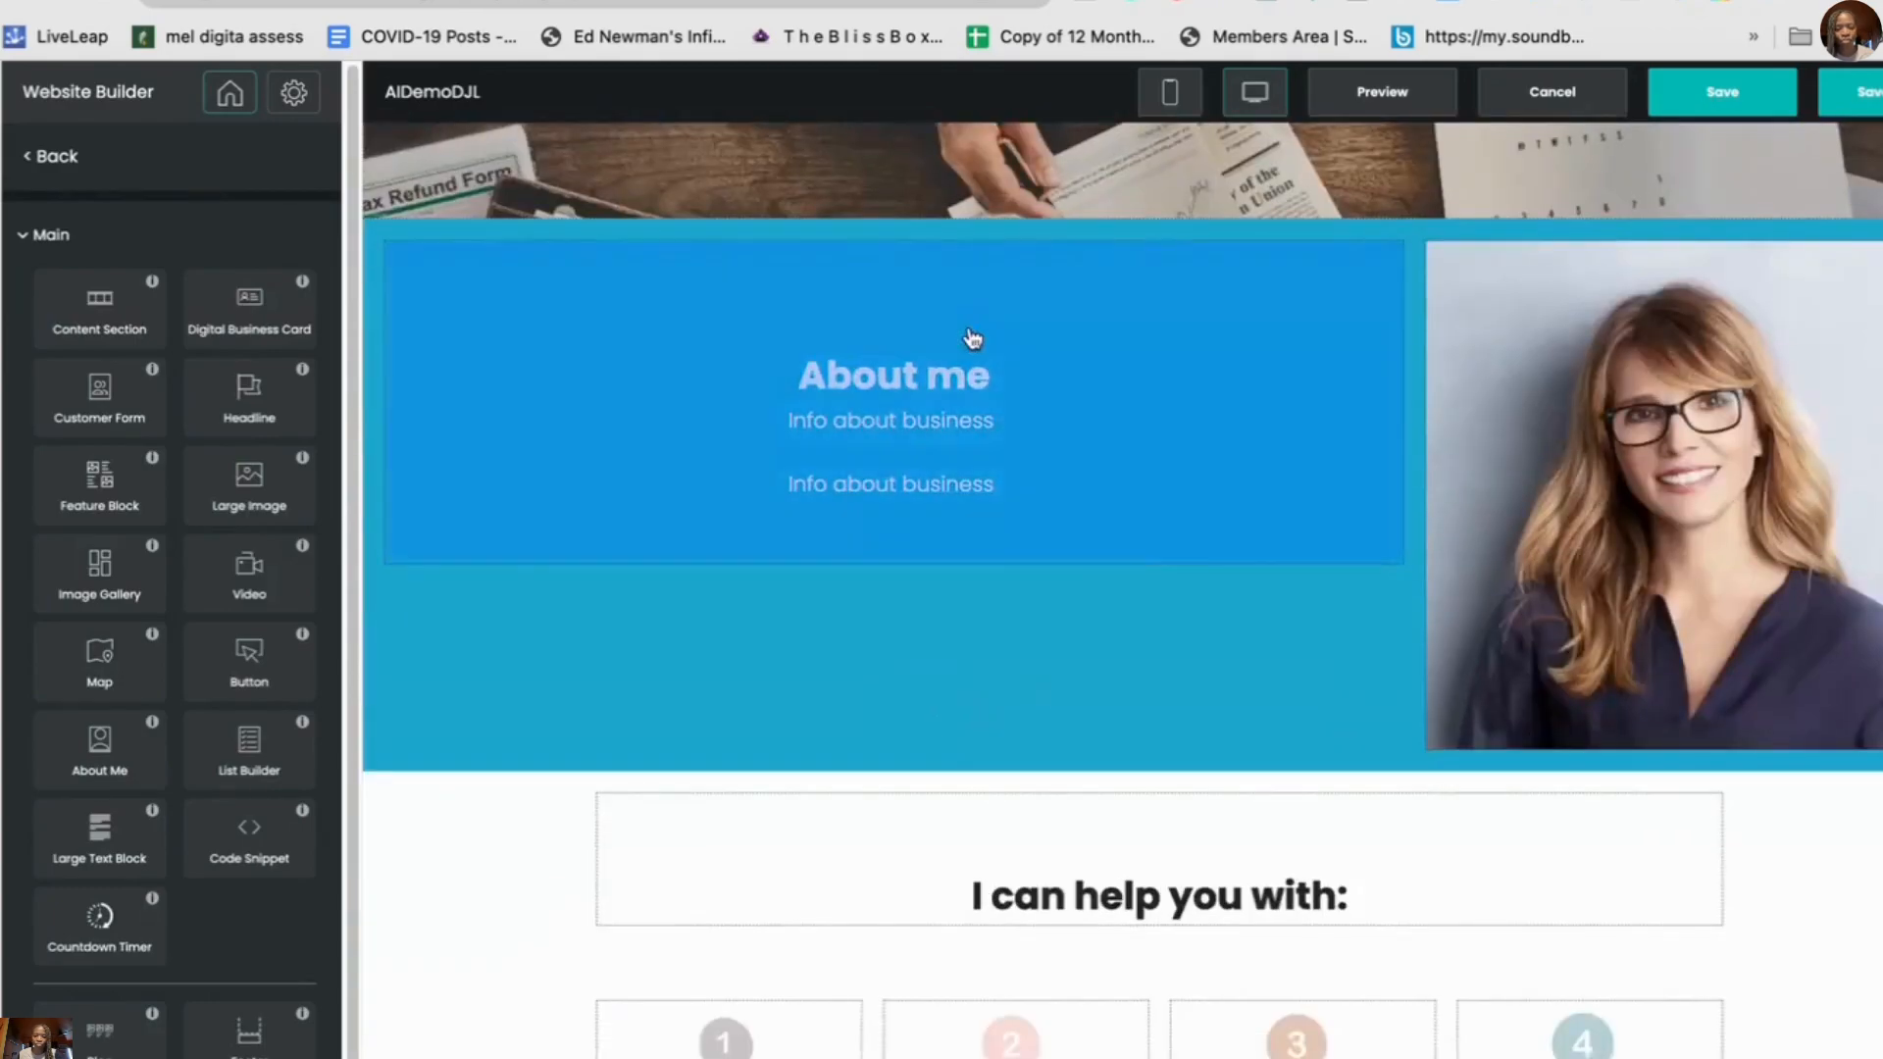
left_click(1008, 378)
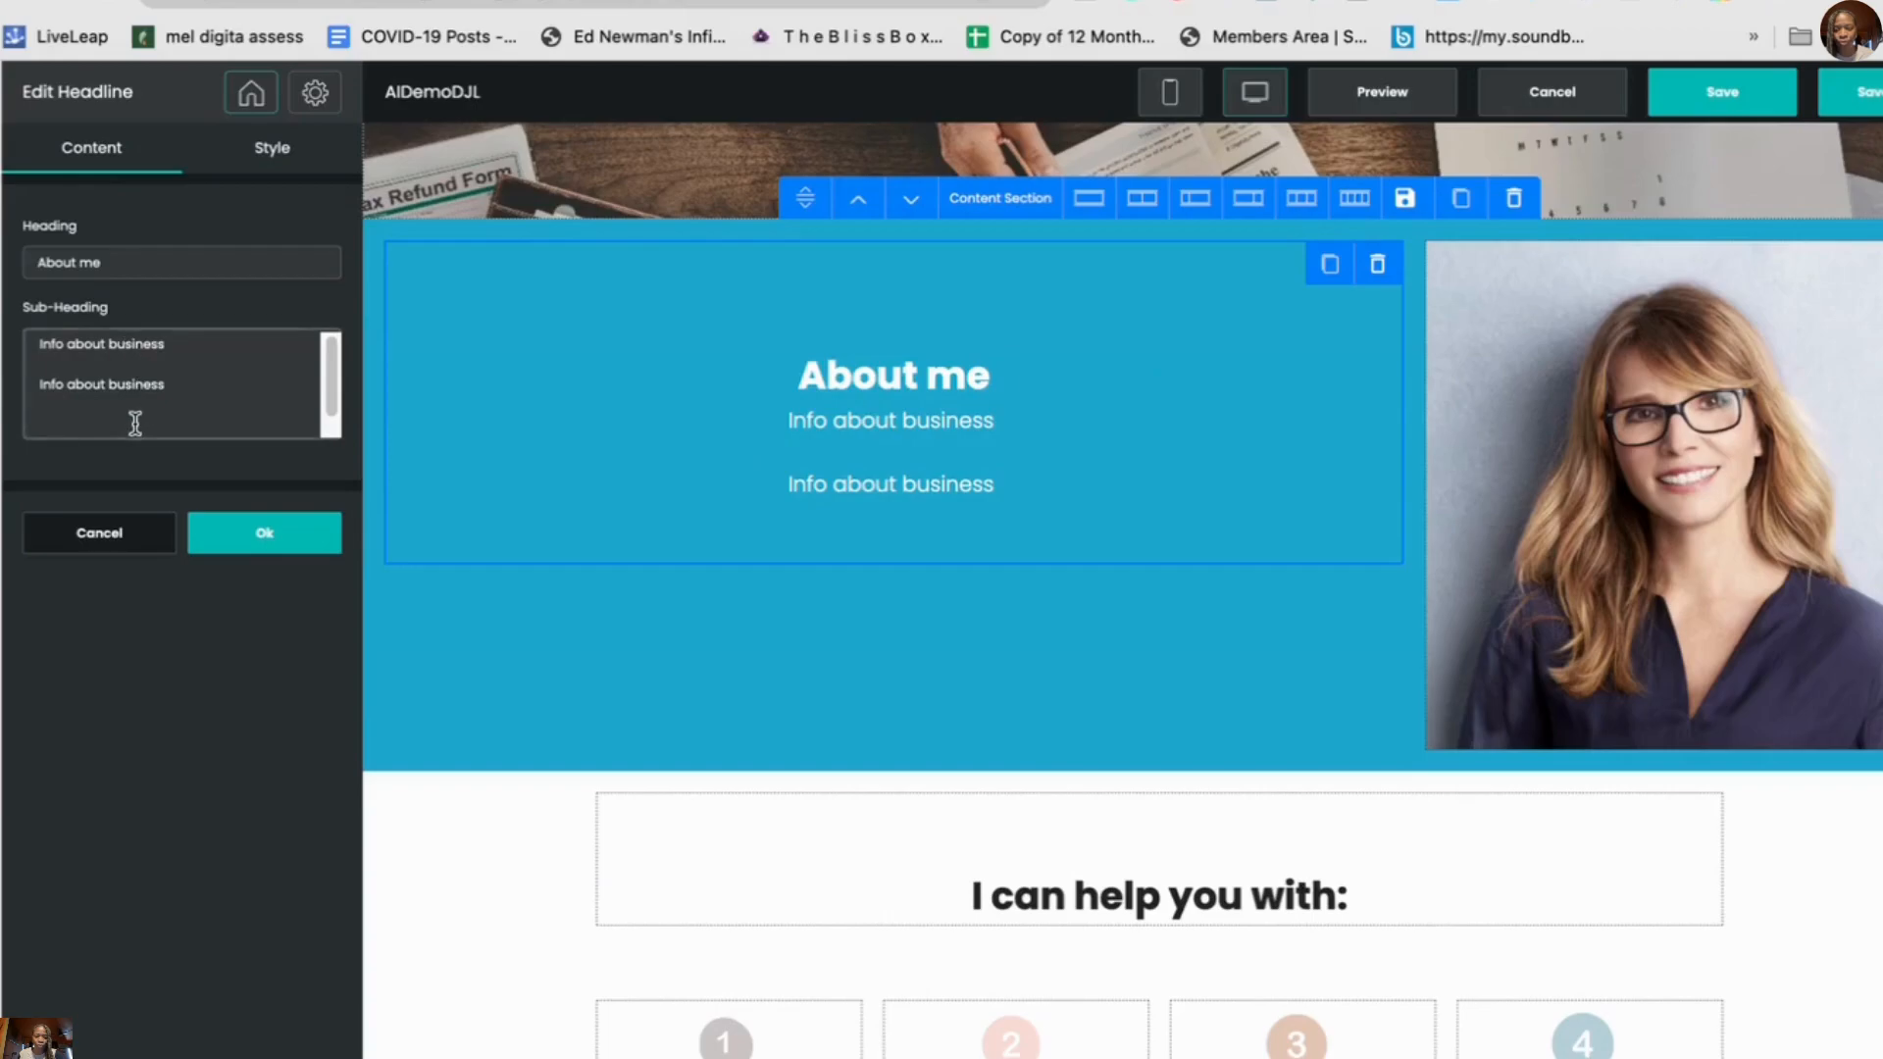
left_click(1550, 471)
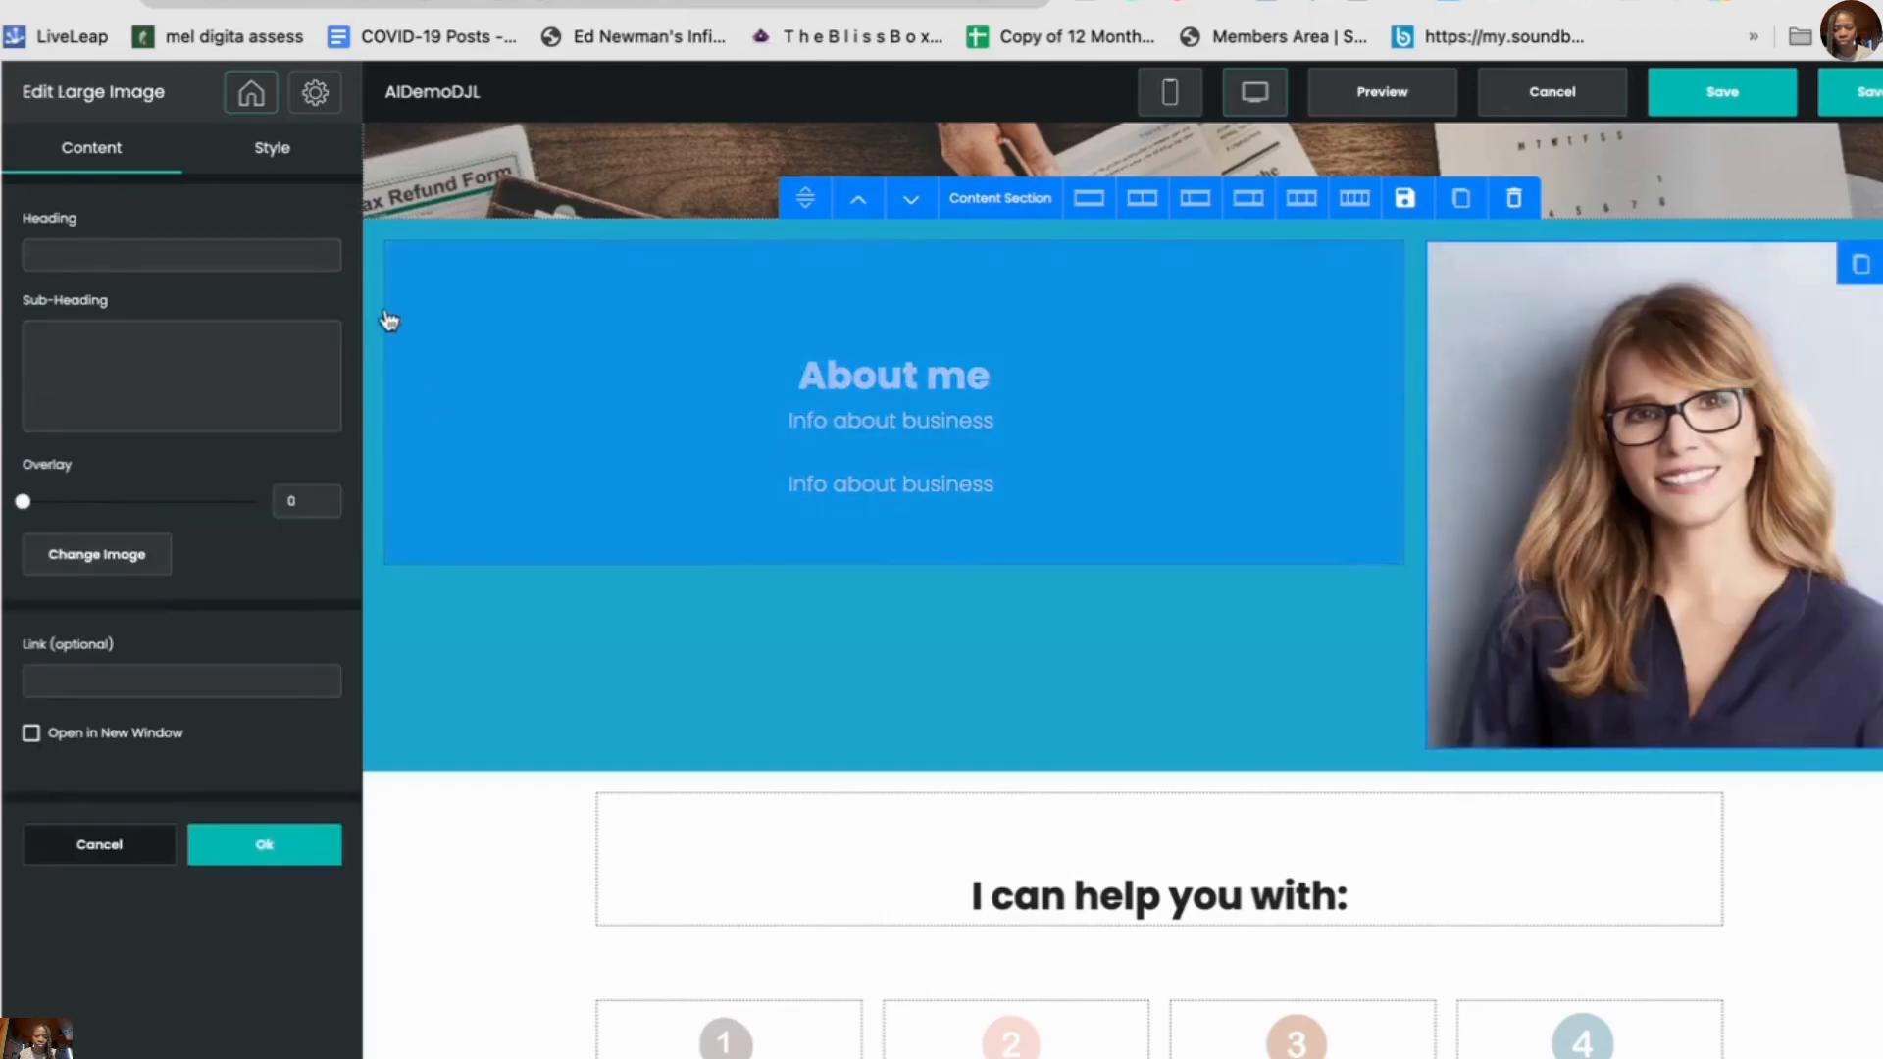
left_click(98, 562)
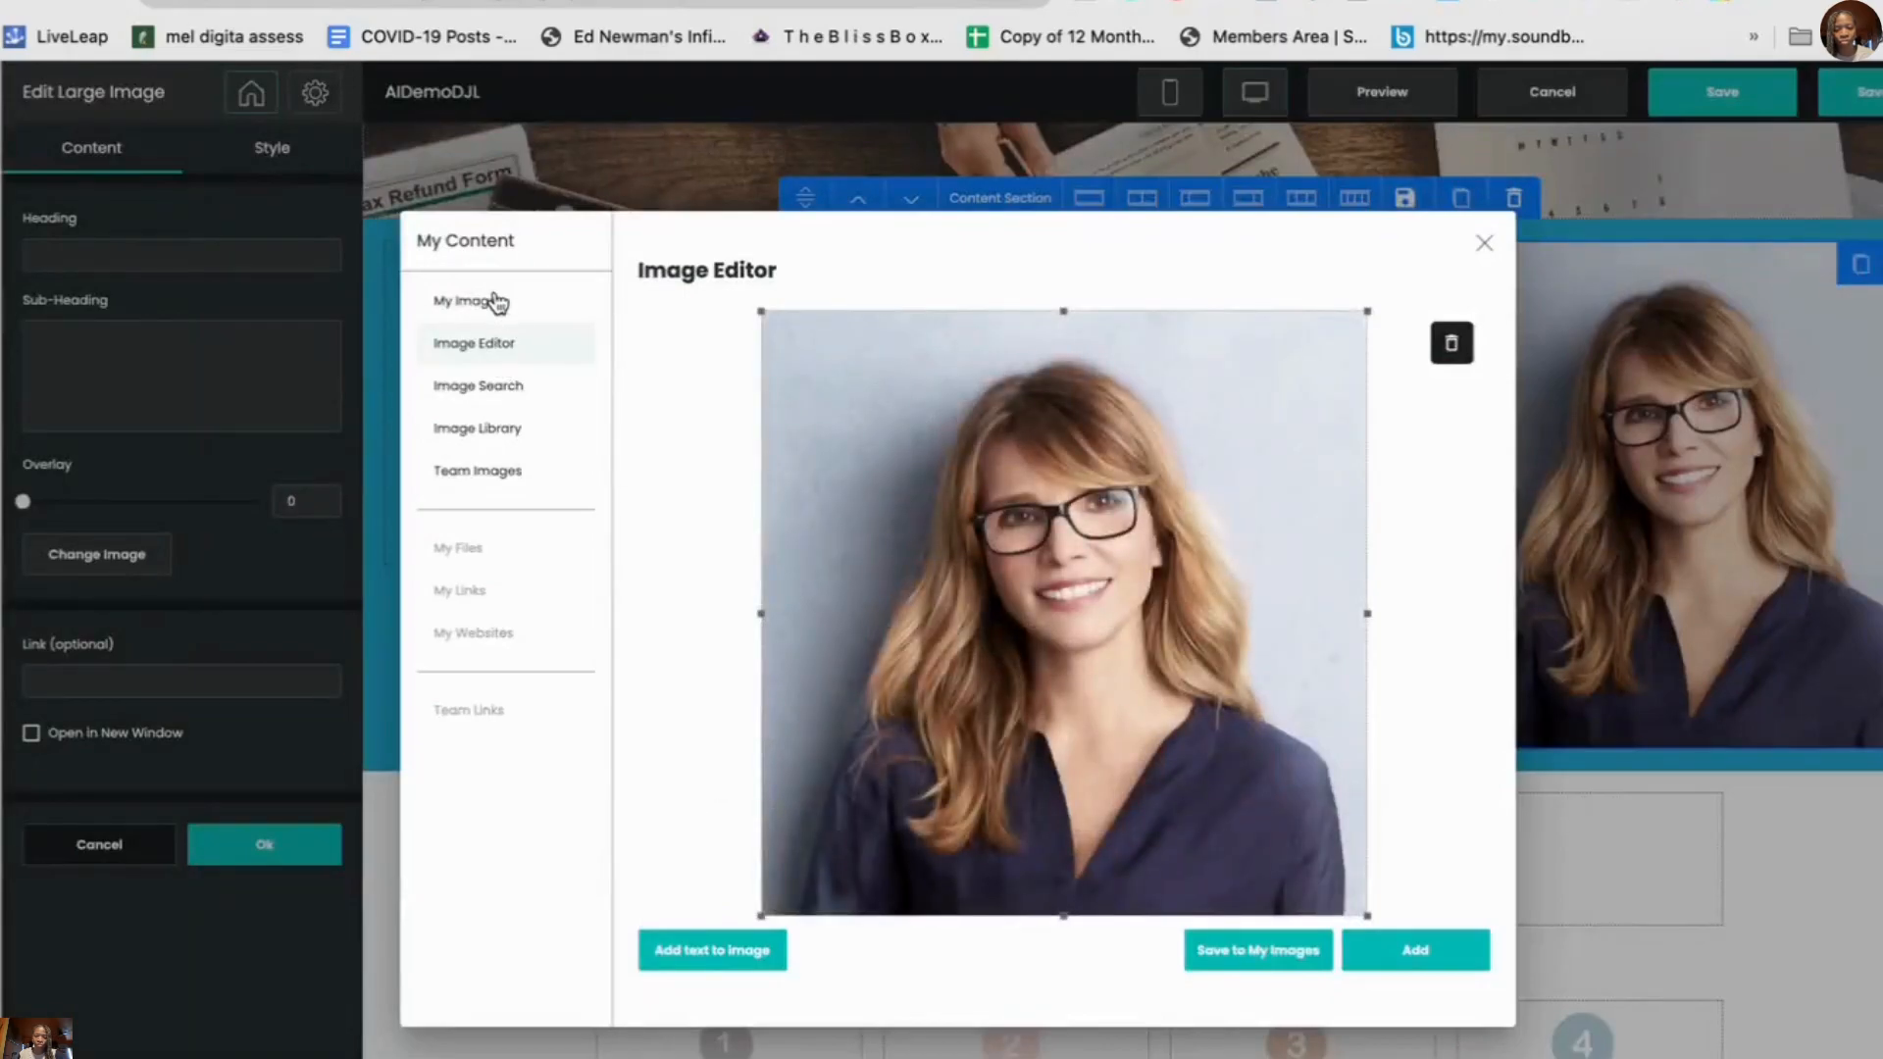
left_click(491, 301)
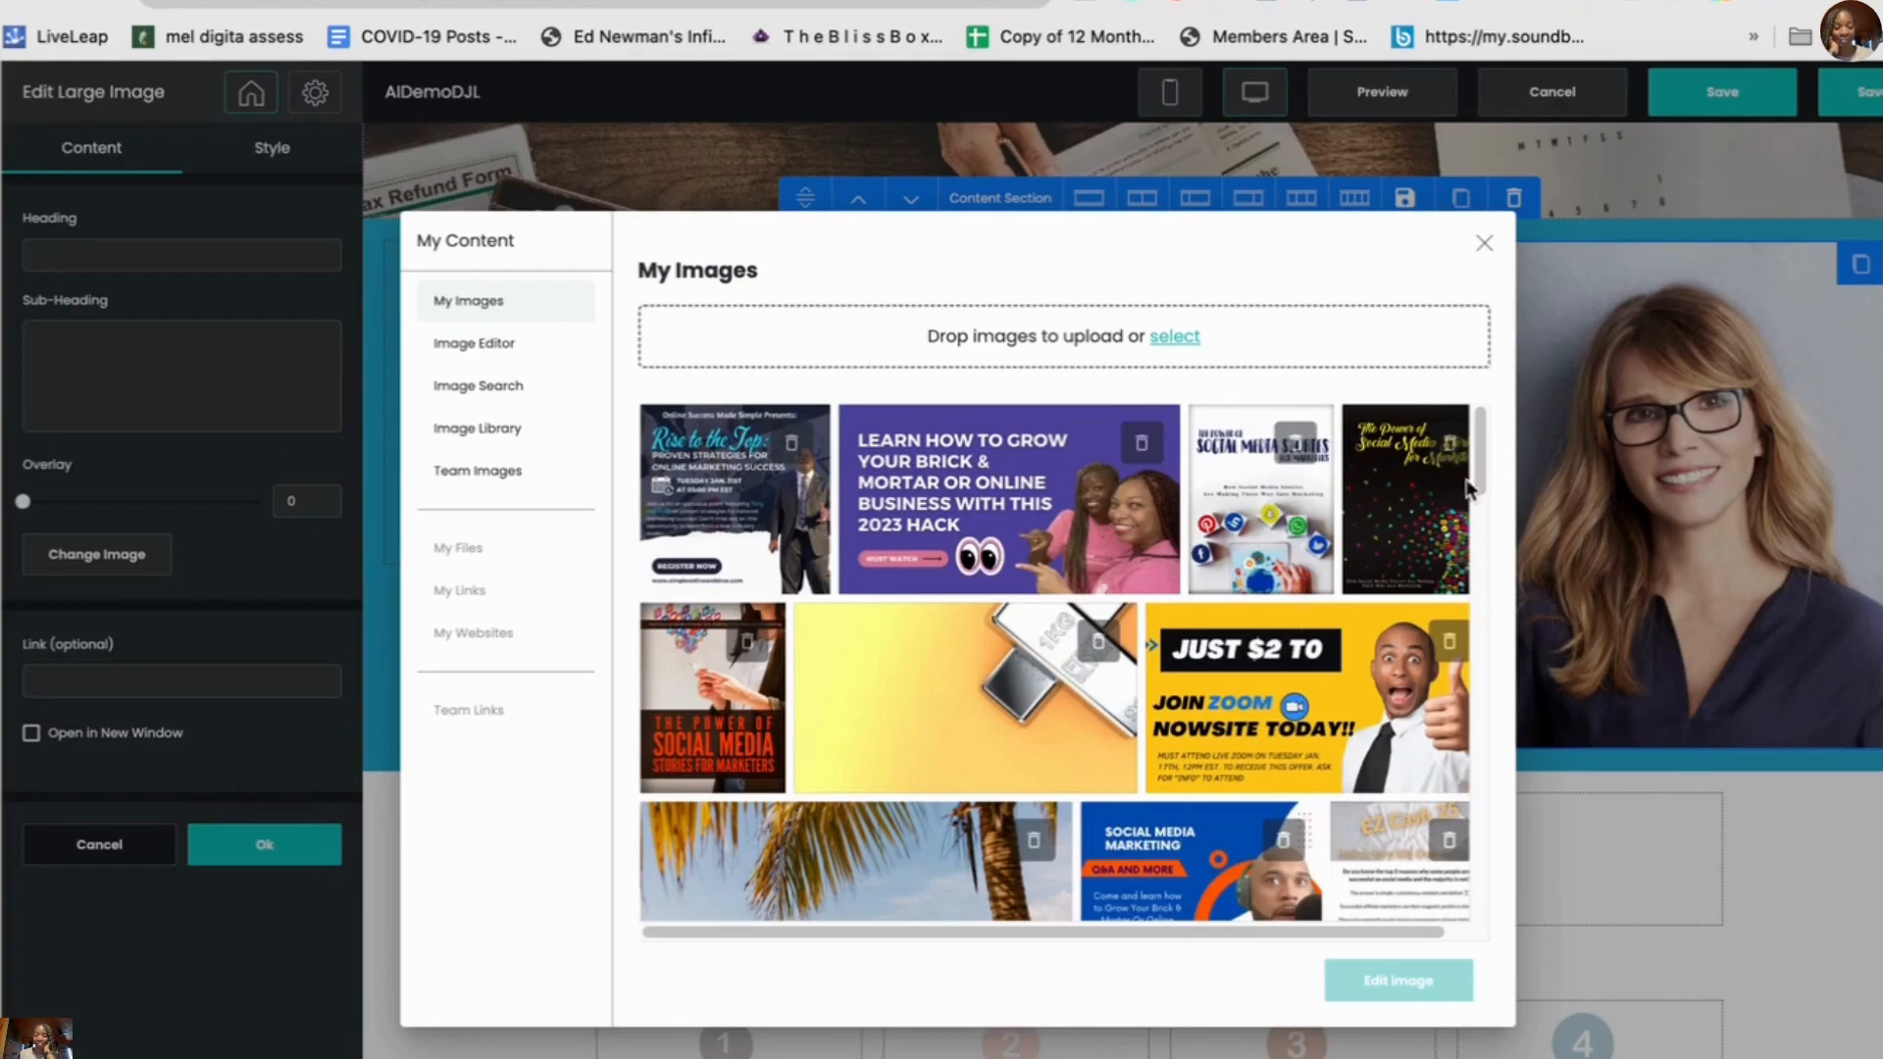
scroll(1109, 765, "down", 5)
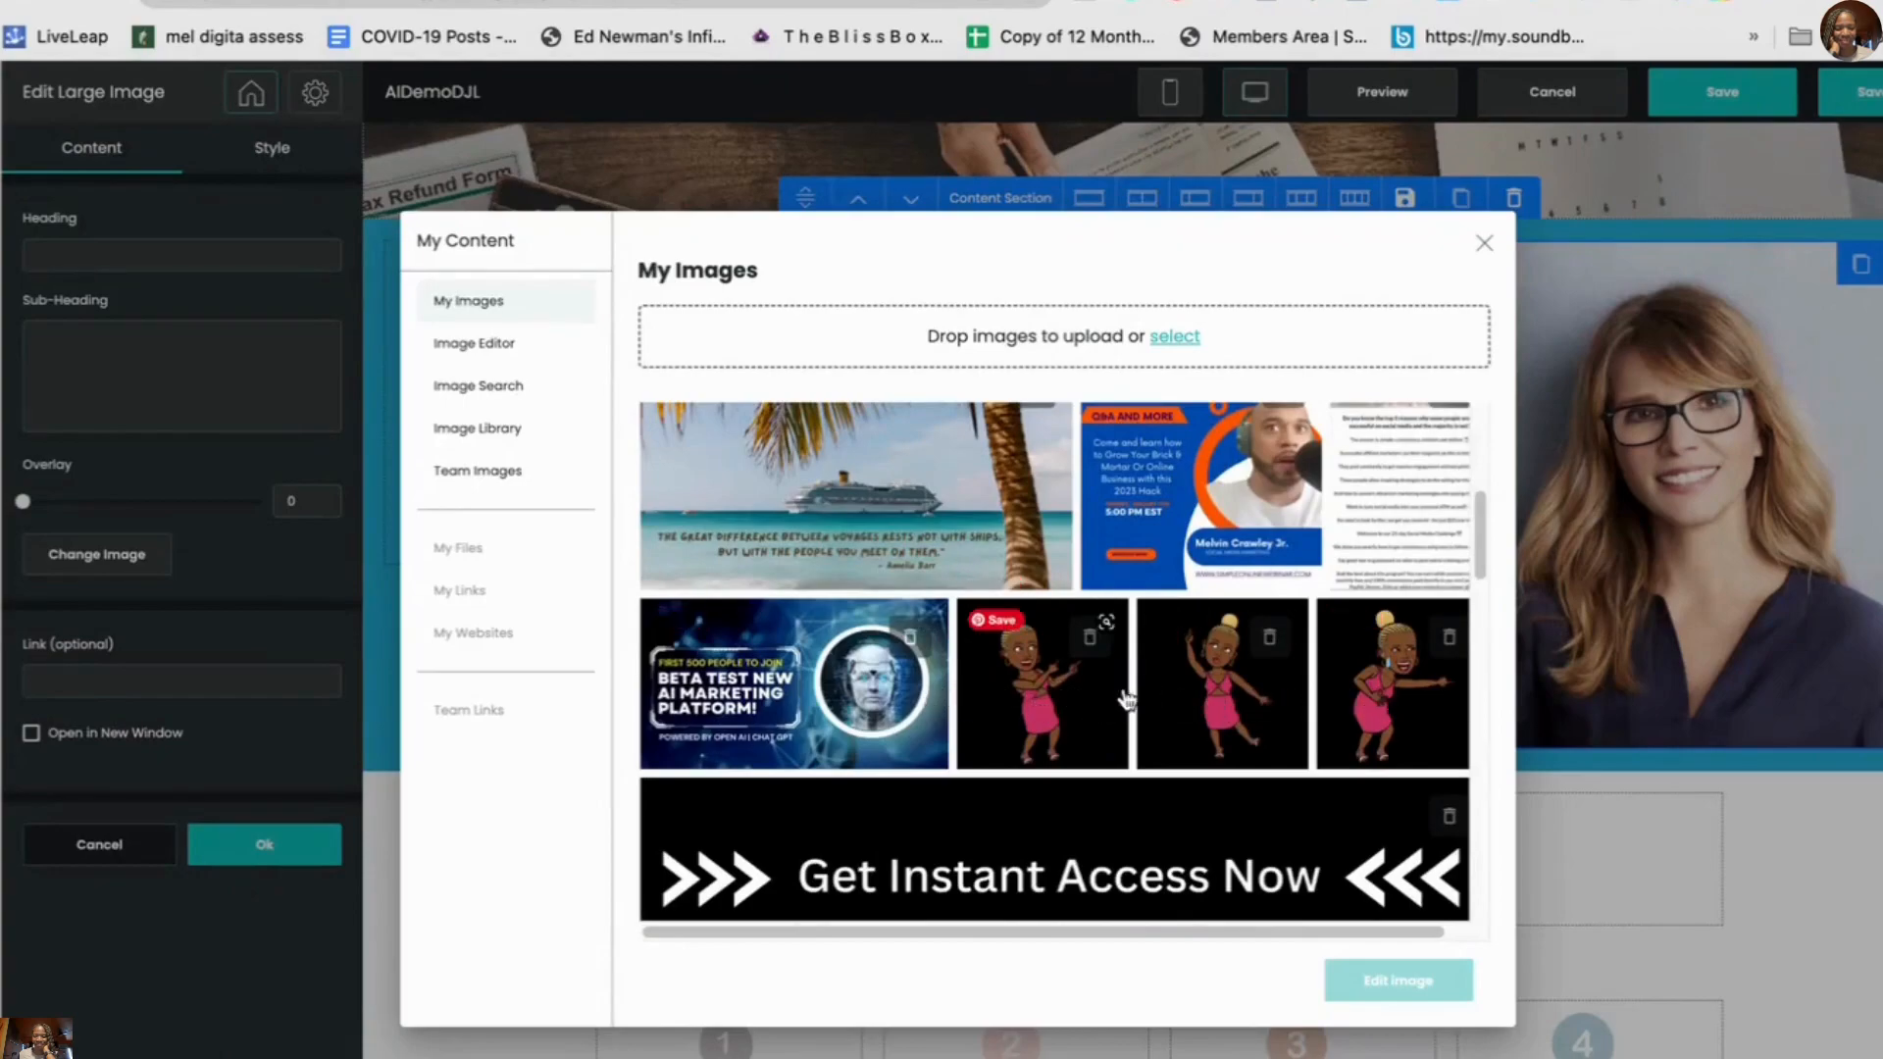
left_click(1208, 698)
left_click(1391, 983)
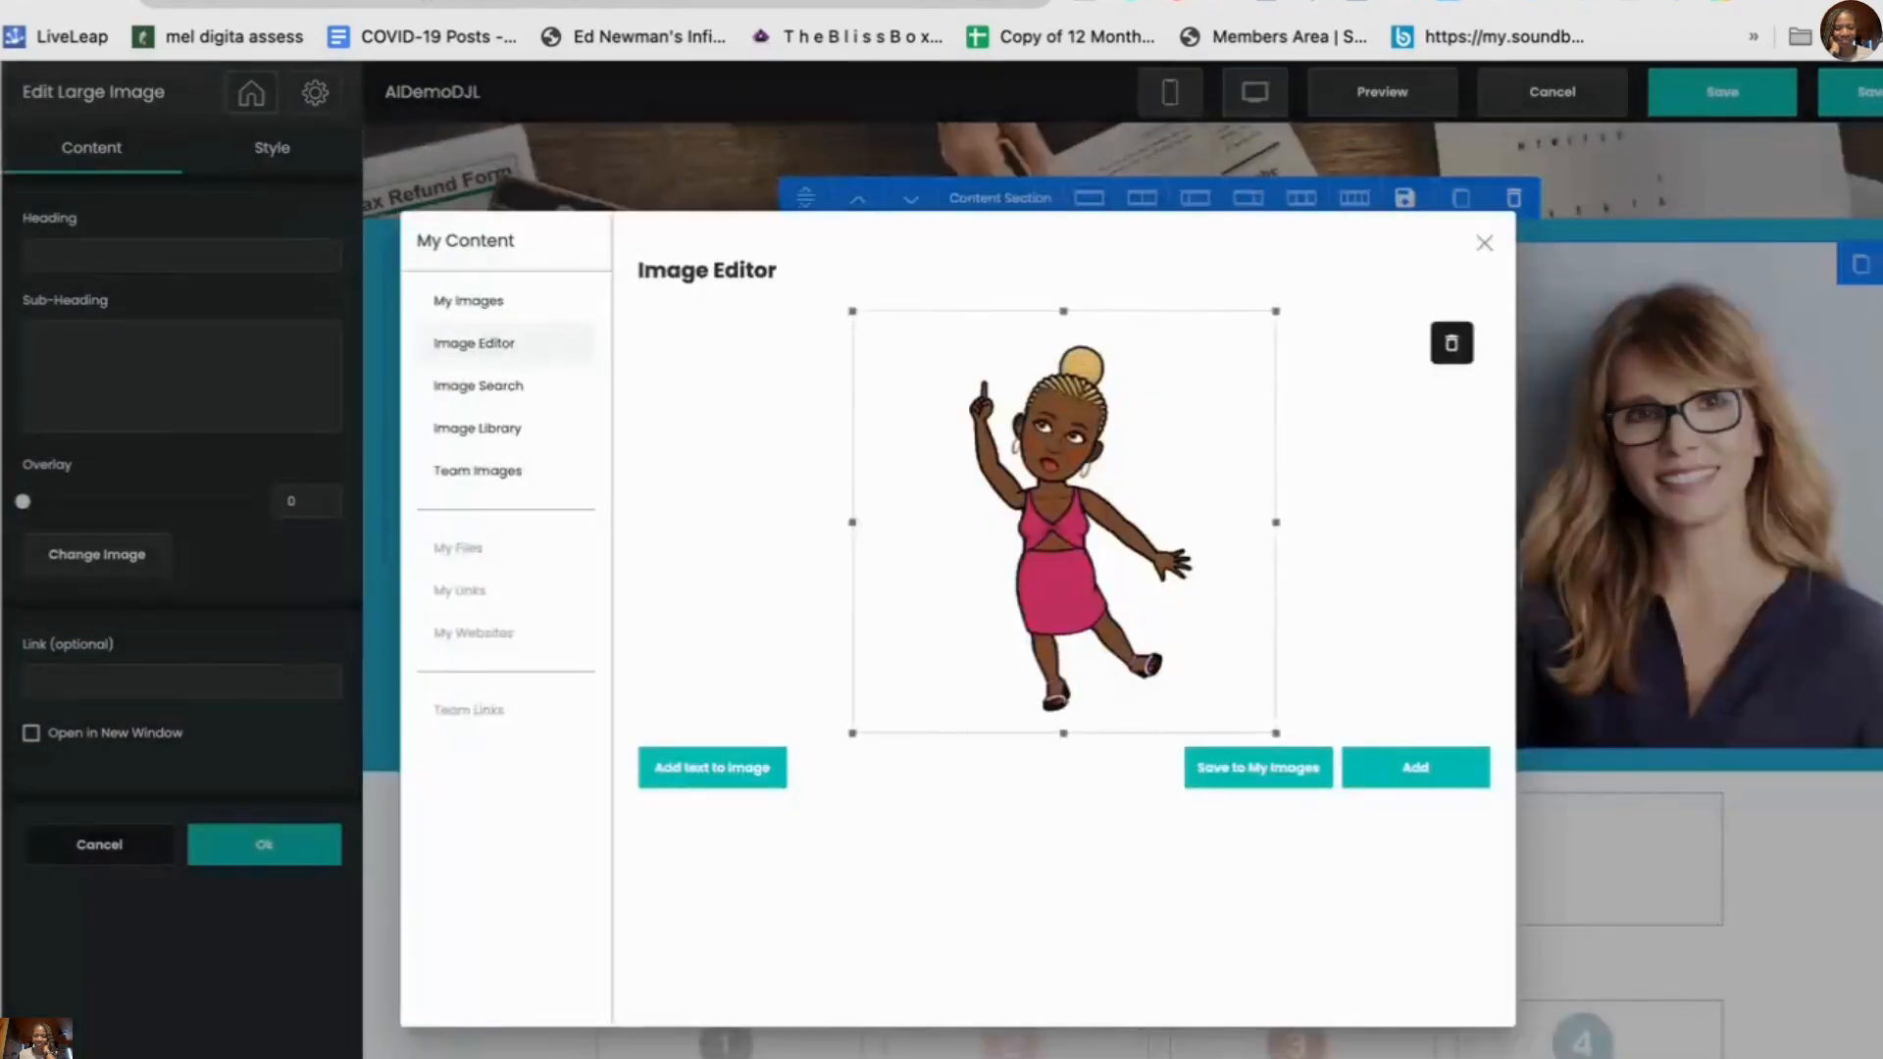
left_click(1428, 768)
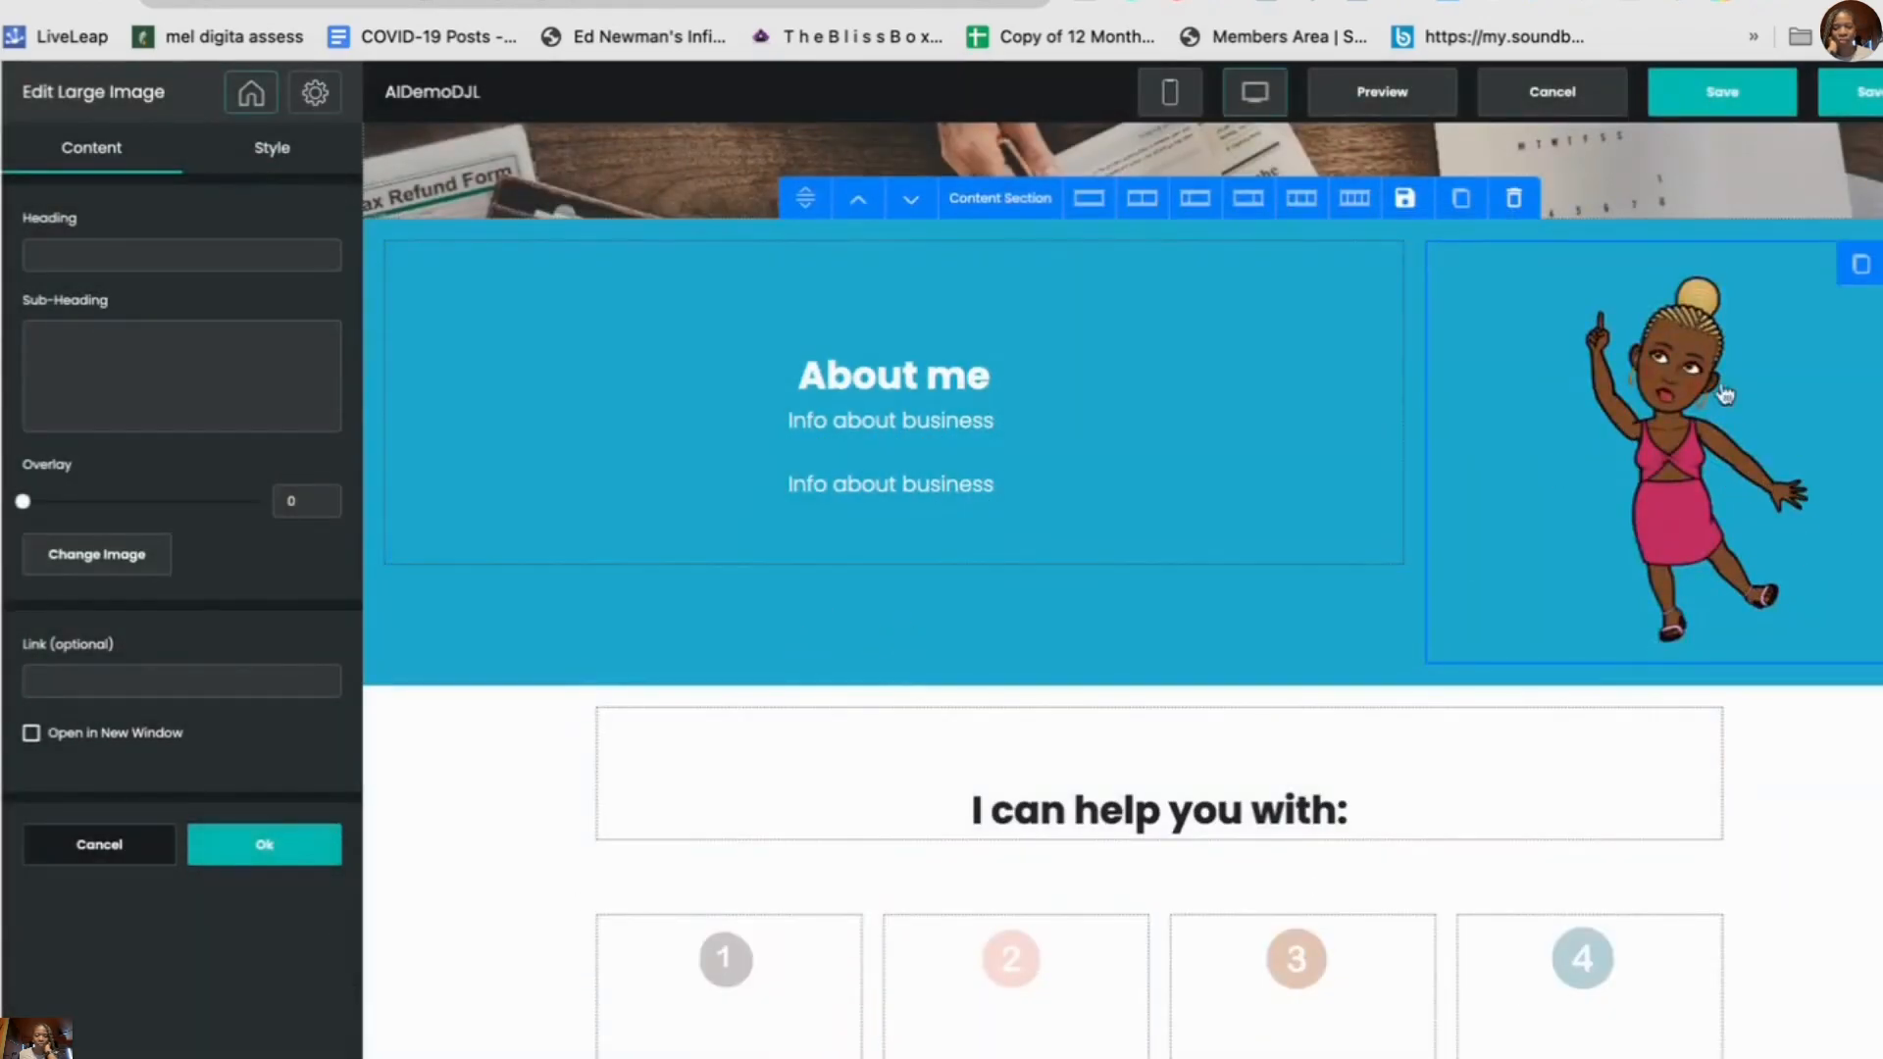
left_click(261, 847)
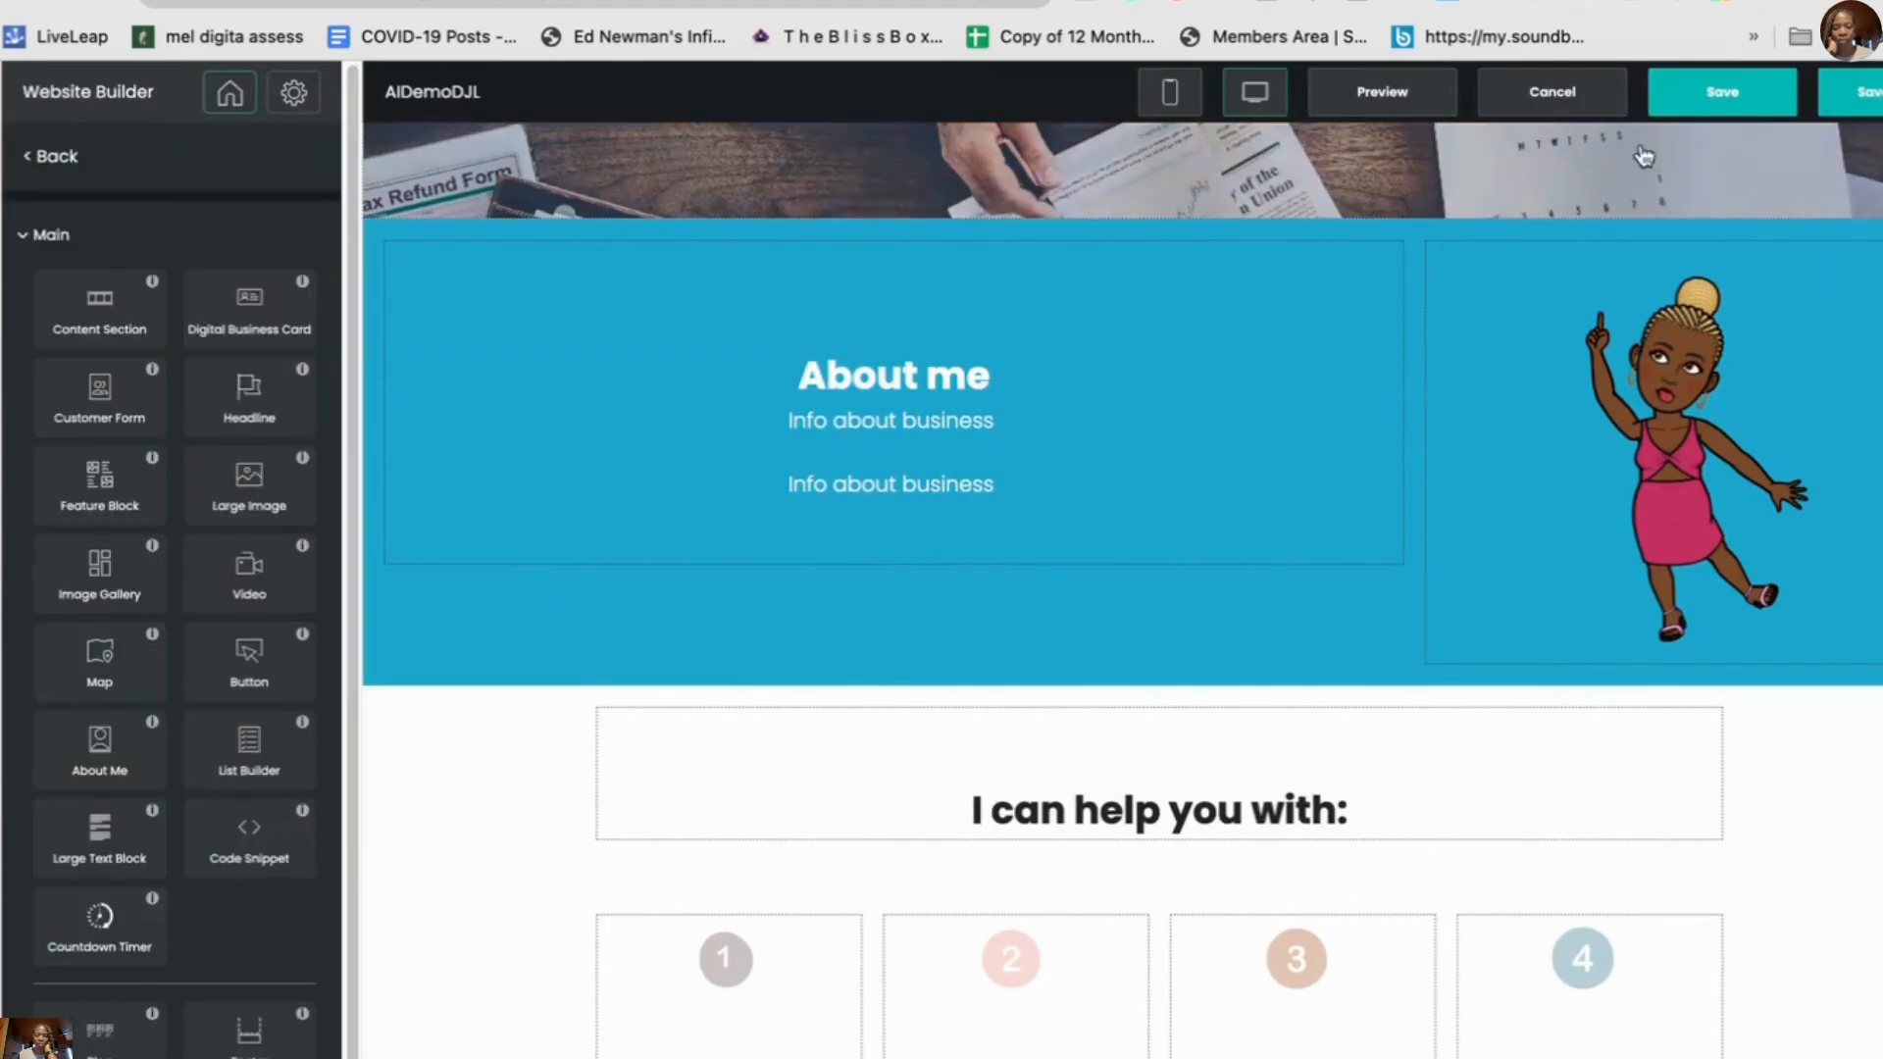
left_click(1723, 108)
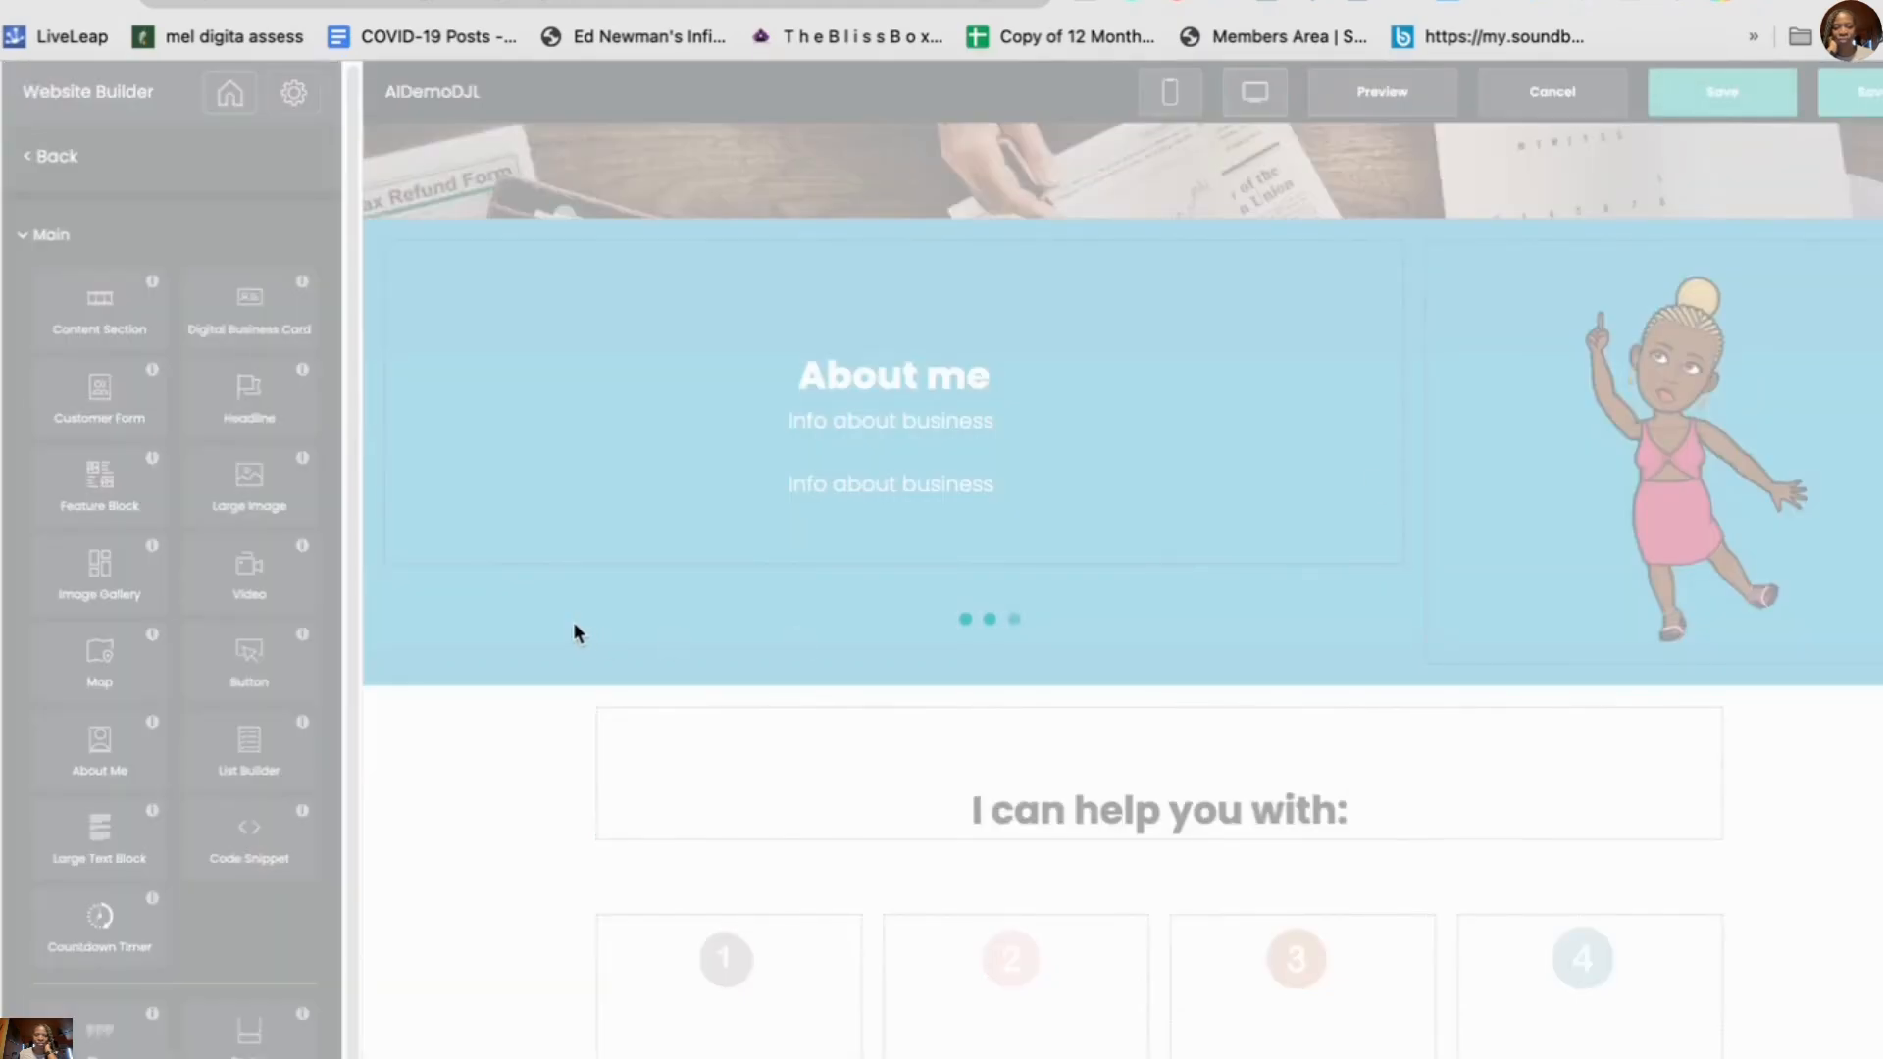
- Open the settings of the "one" item under "I can help you with:" and close them without changes
scroll(853, 588, "down", 5)
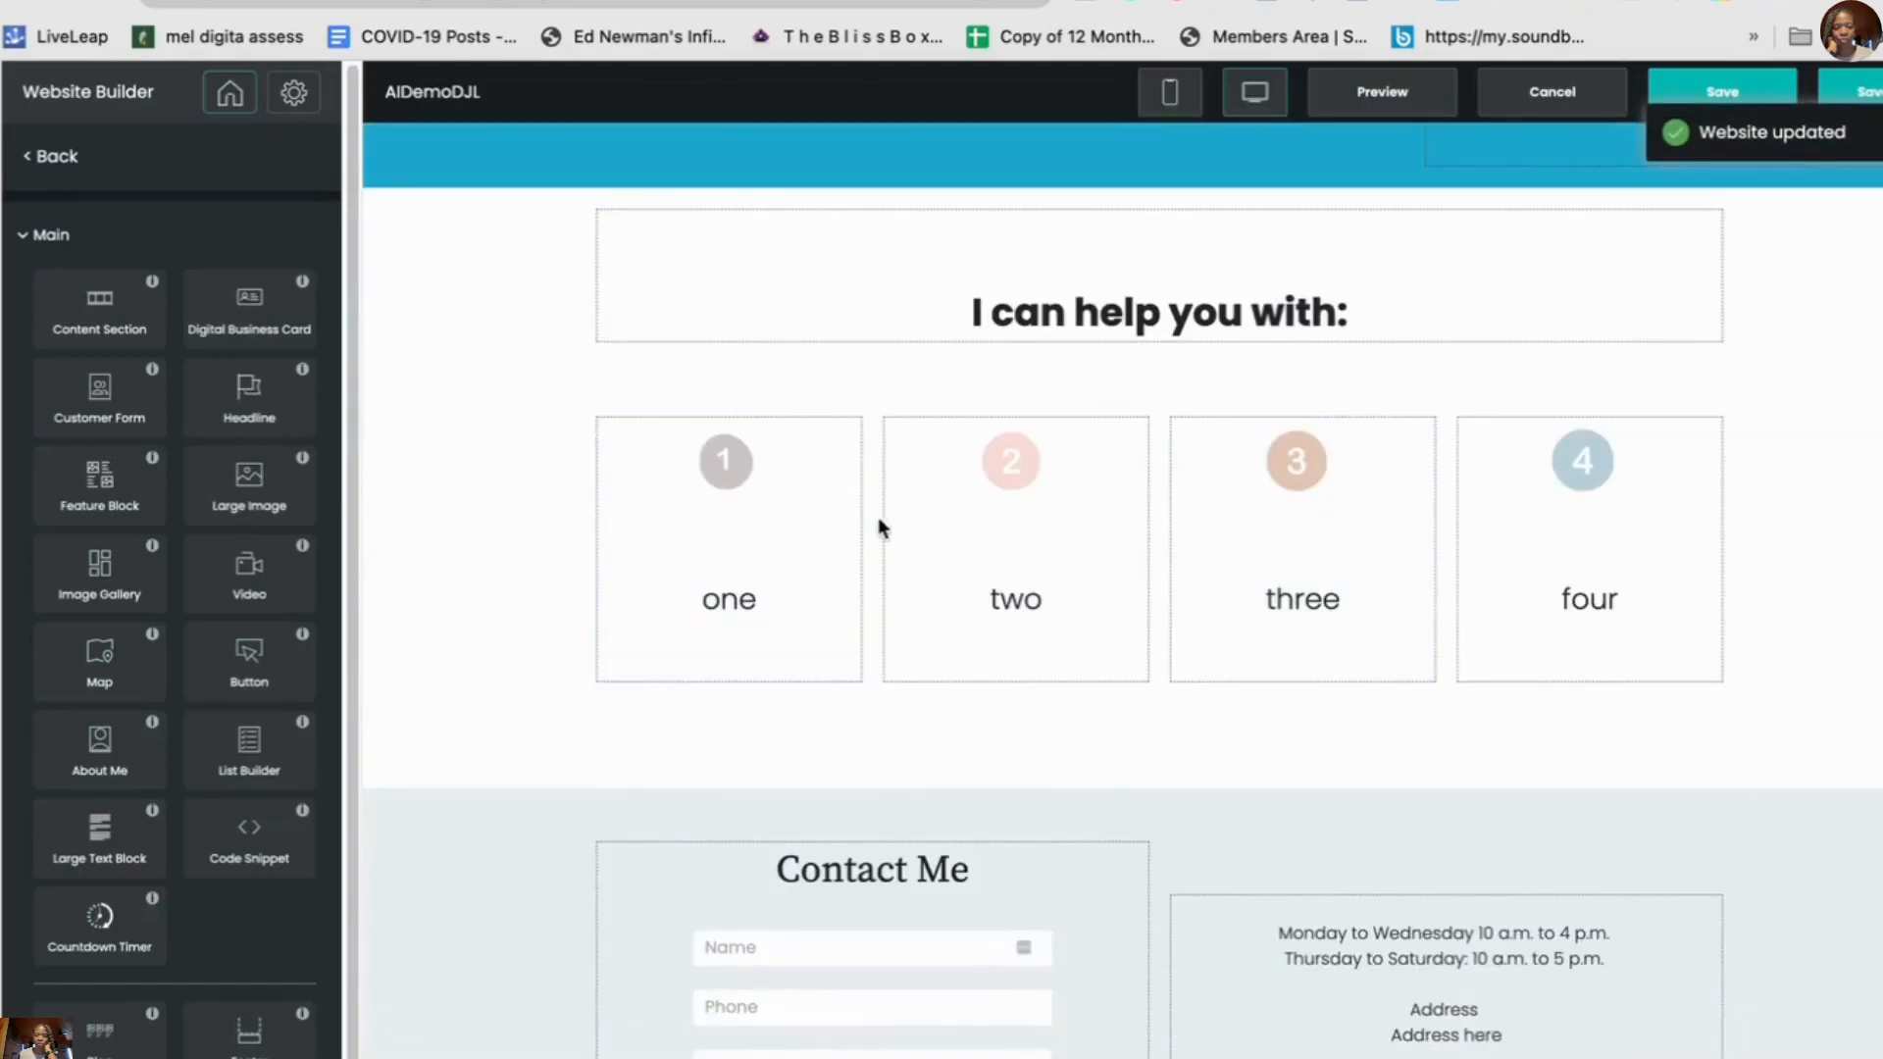
left_click(791, 593)
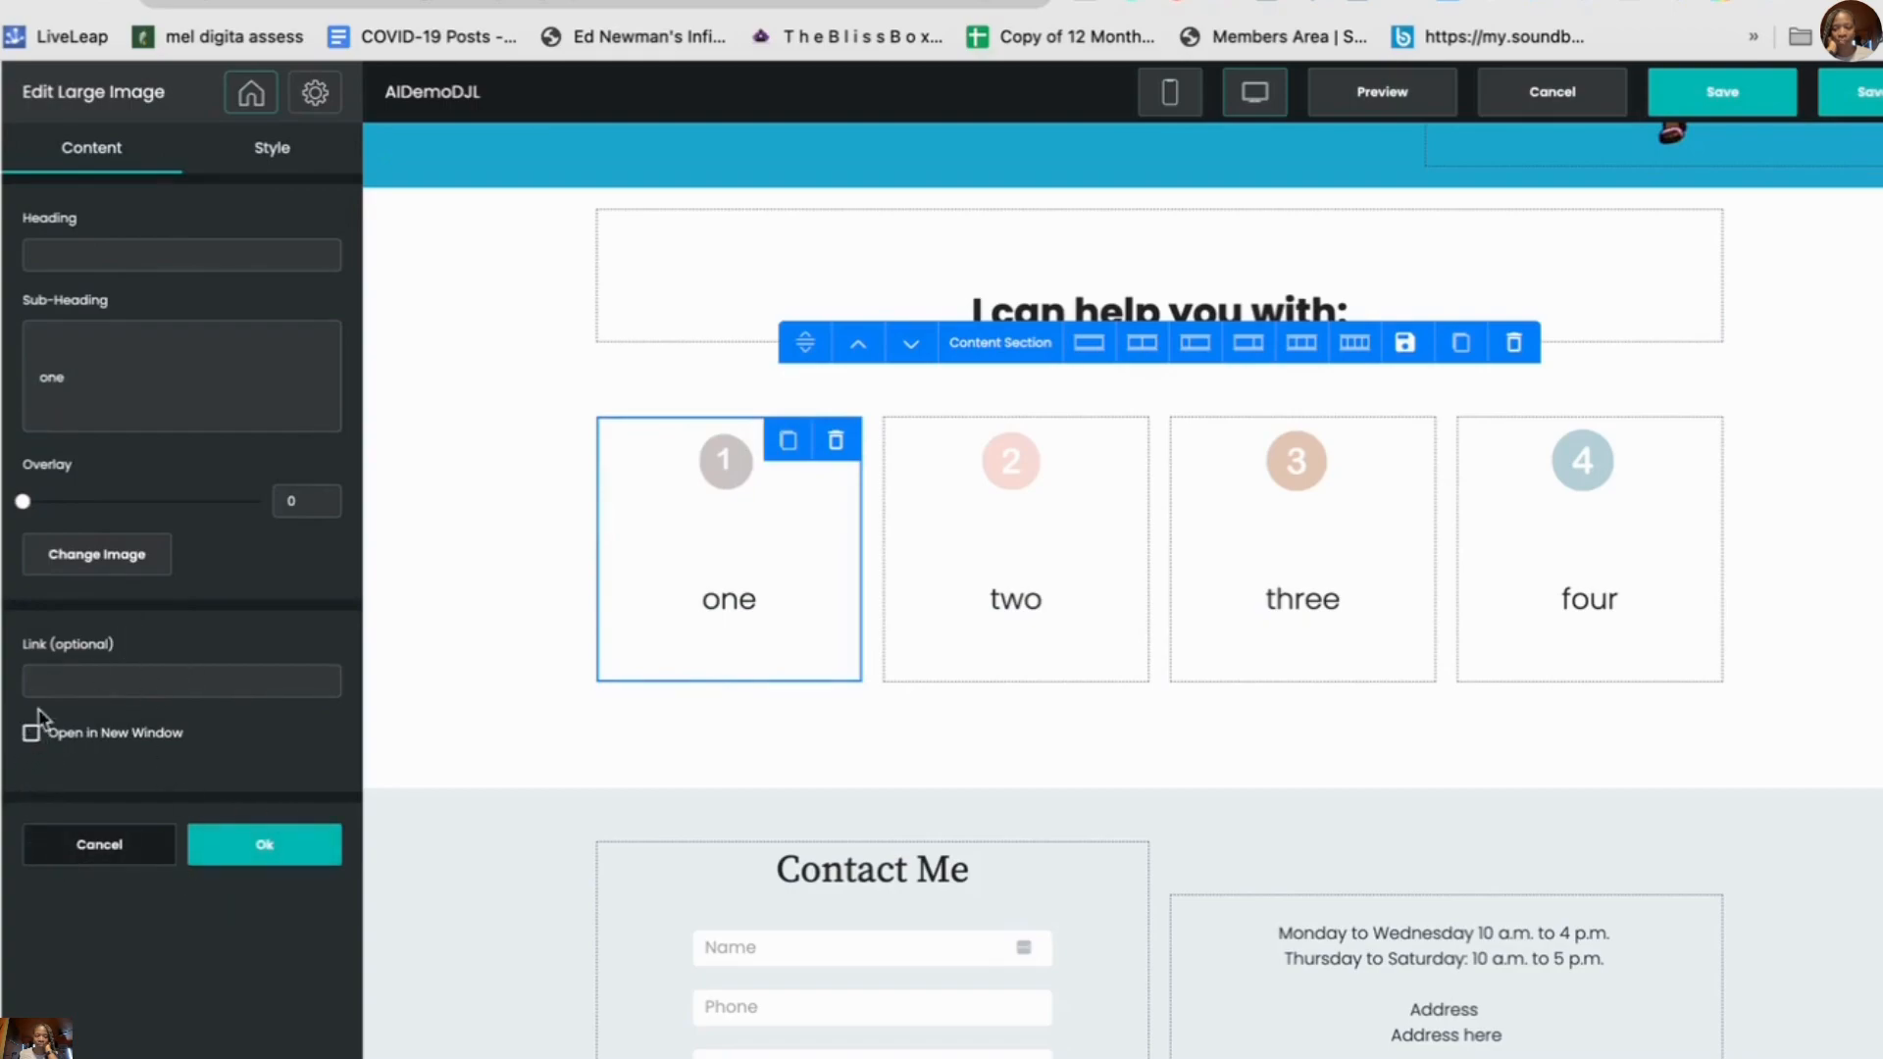
left_click(327, 841)
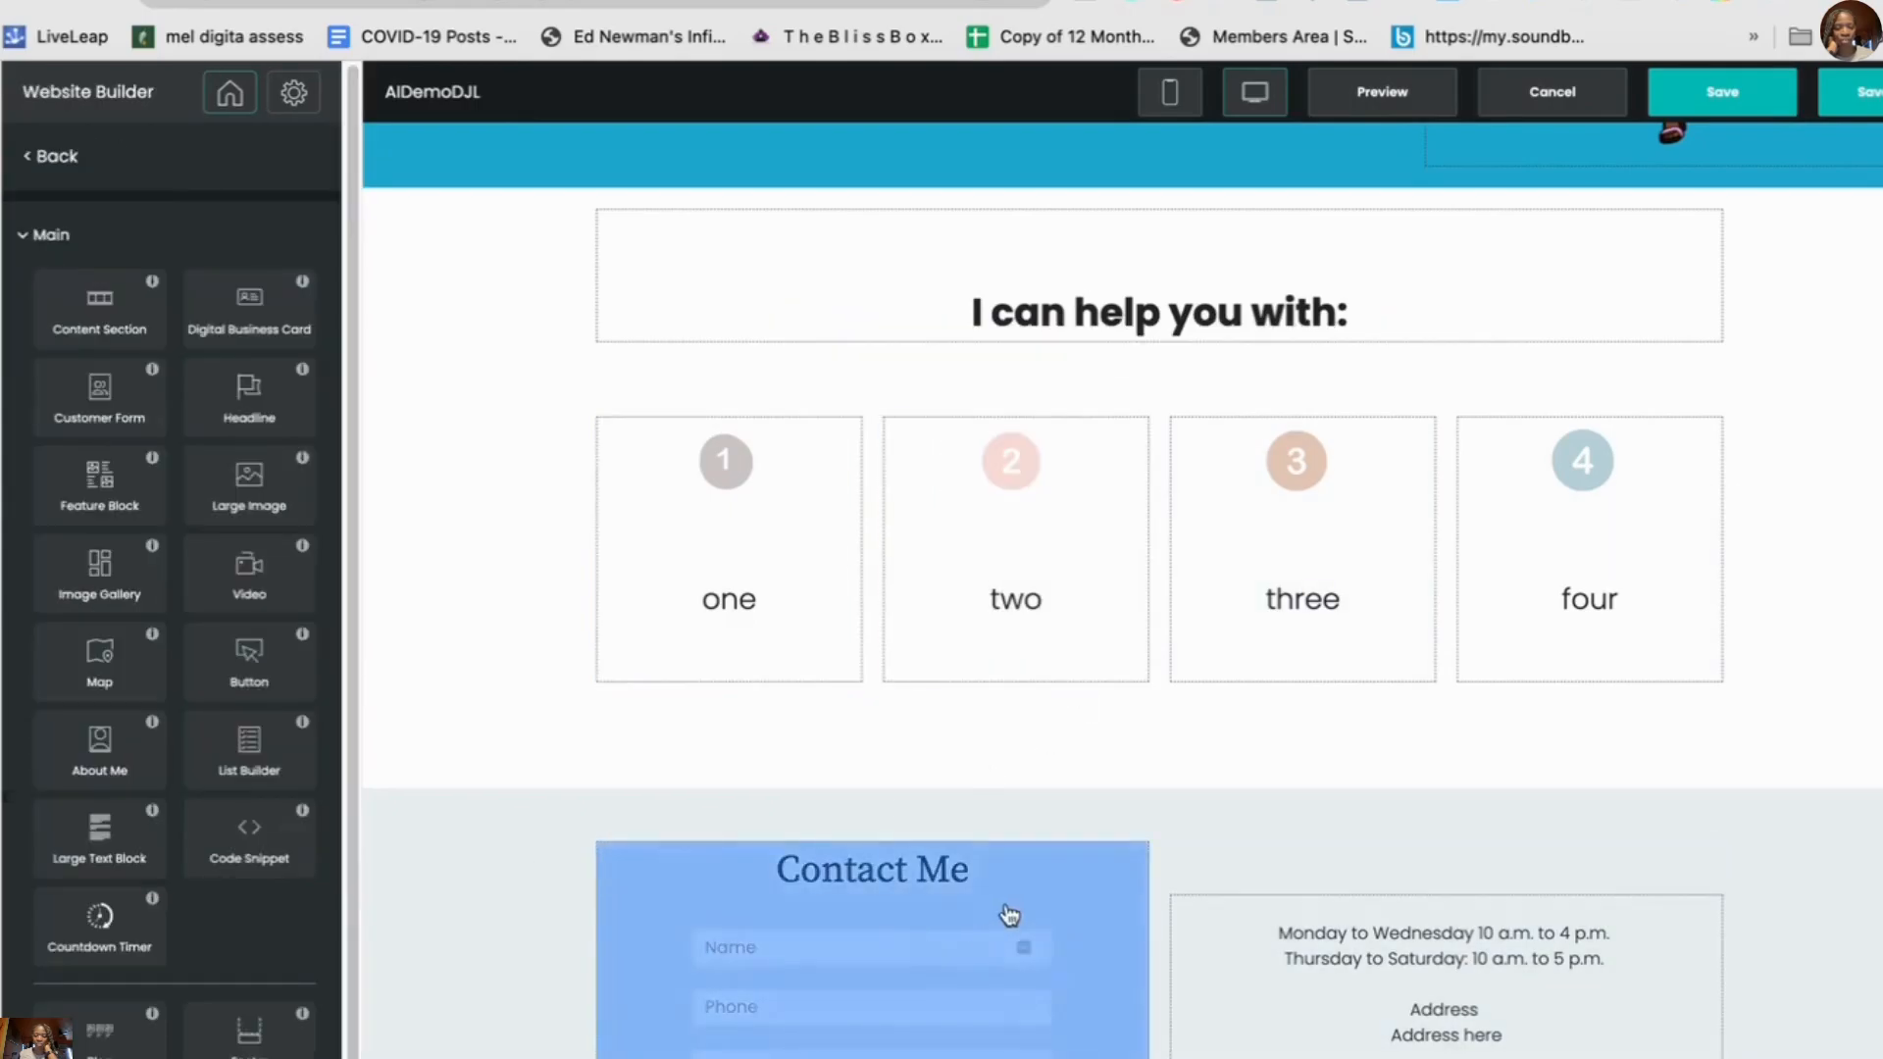
- Save the AIDemoDJL website and exit the website builder to the list of websites
scroll(1225, 961, "down", 2)
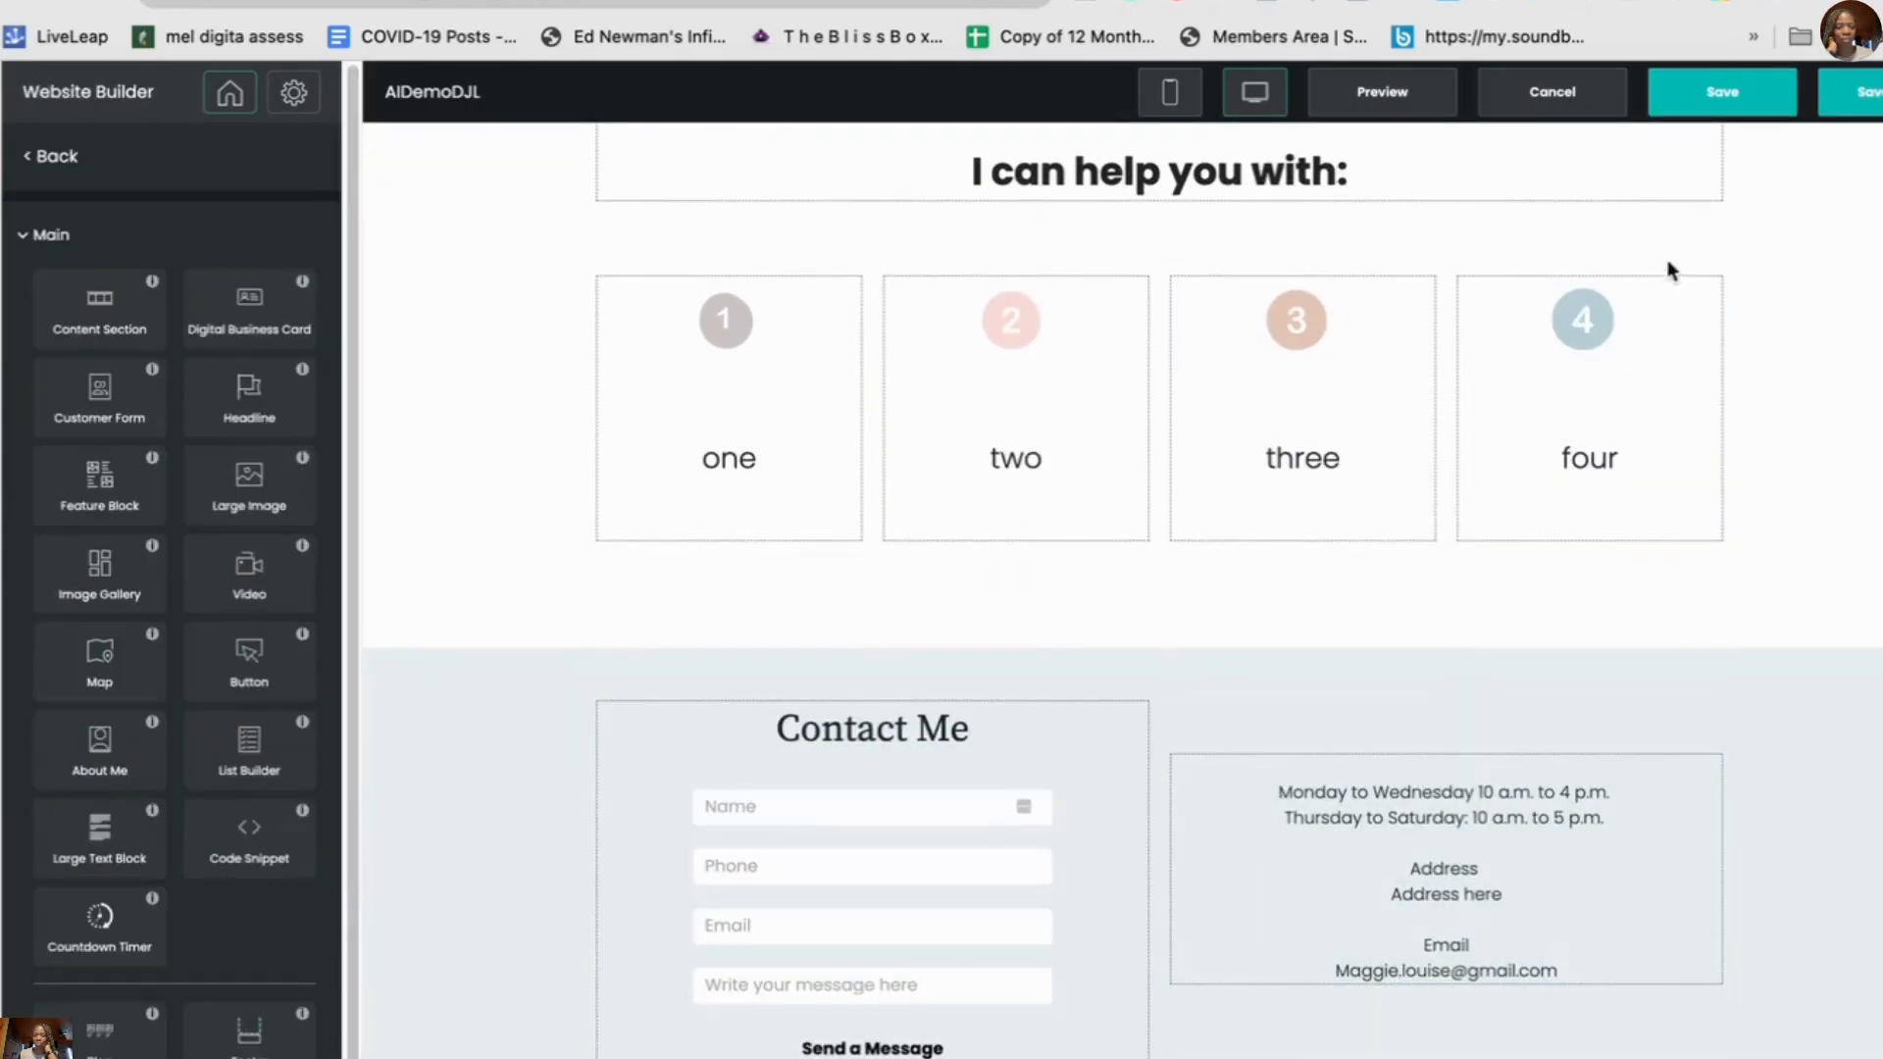
left_click(1726, 95)
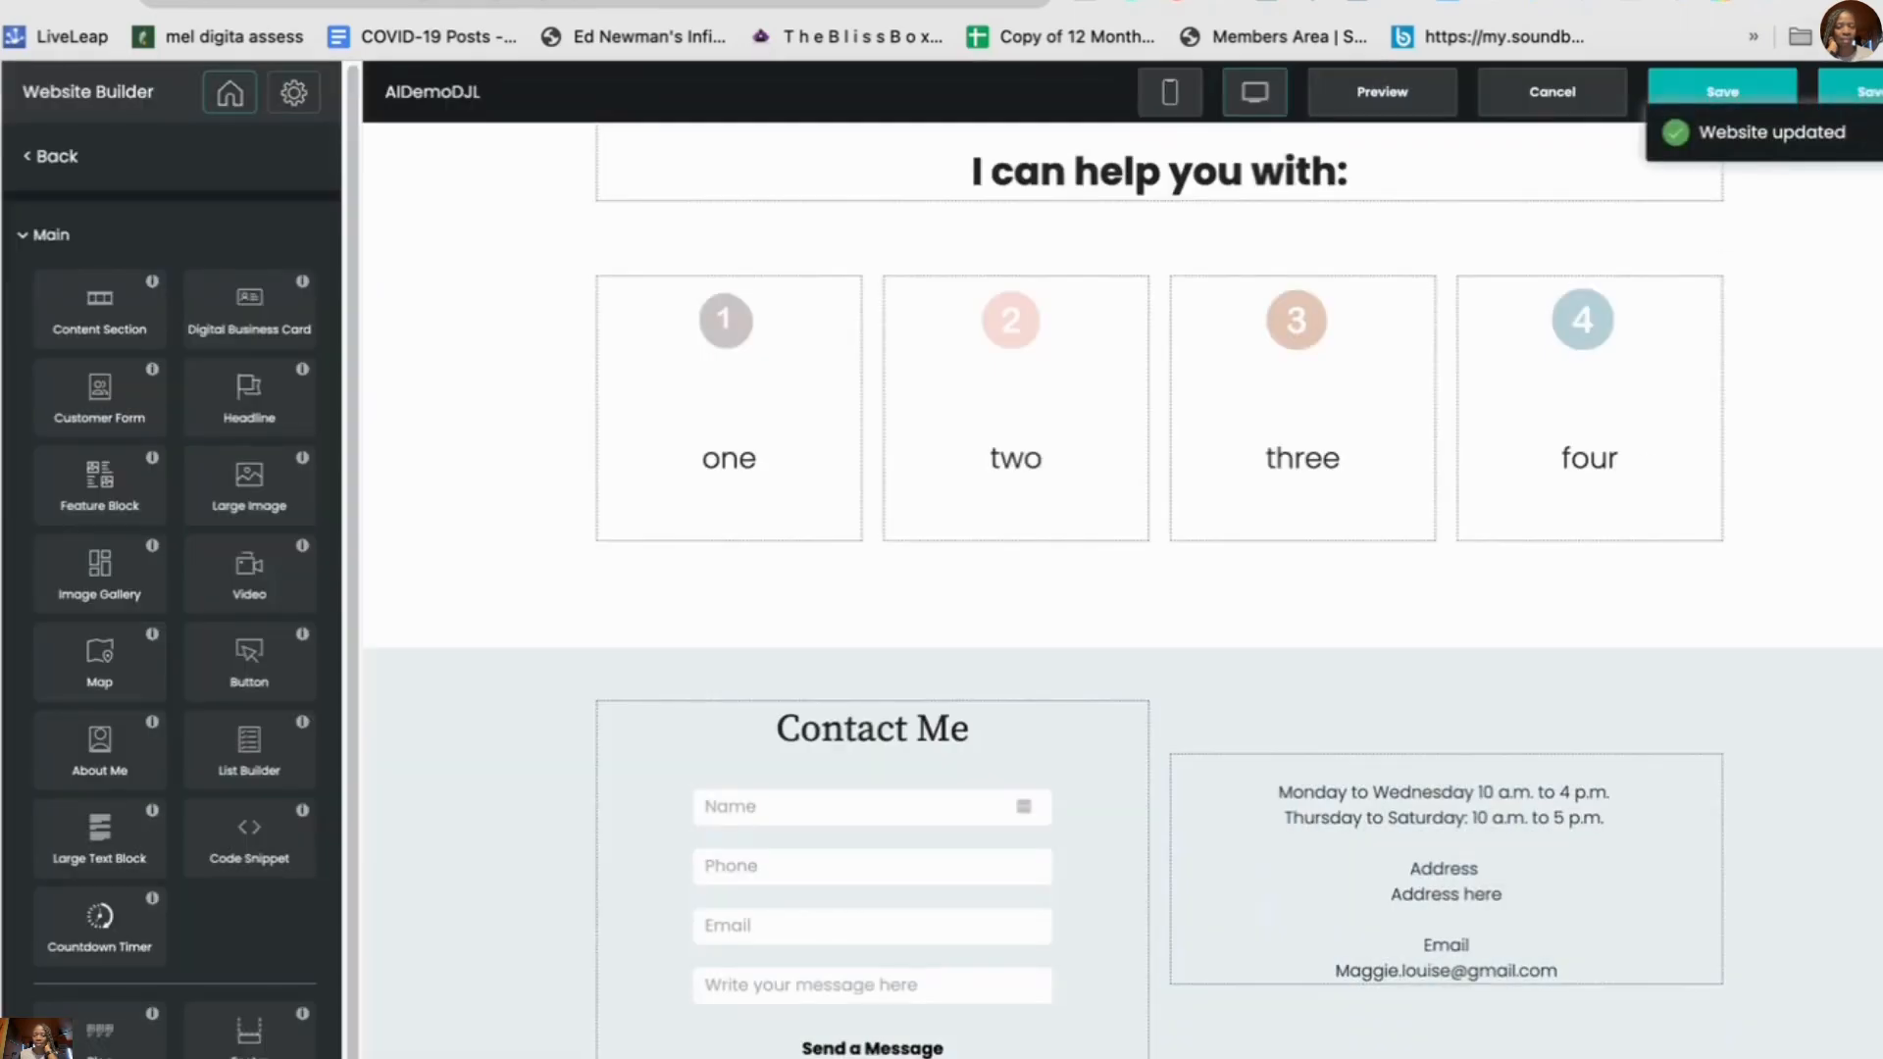
left_click(1871, 88)
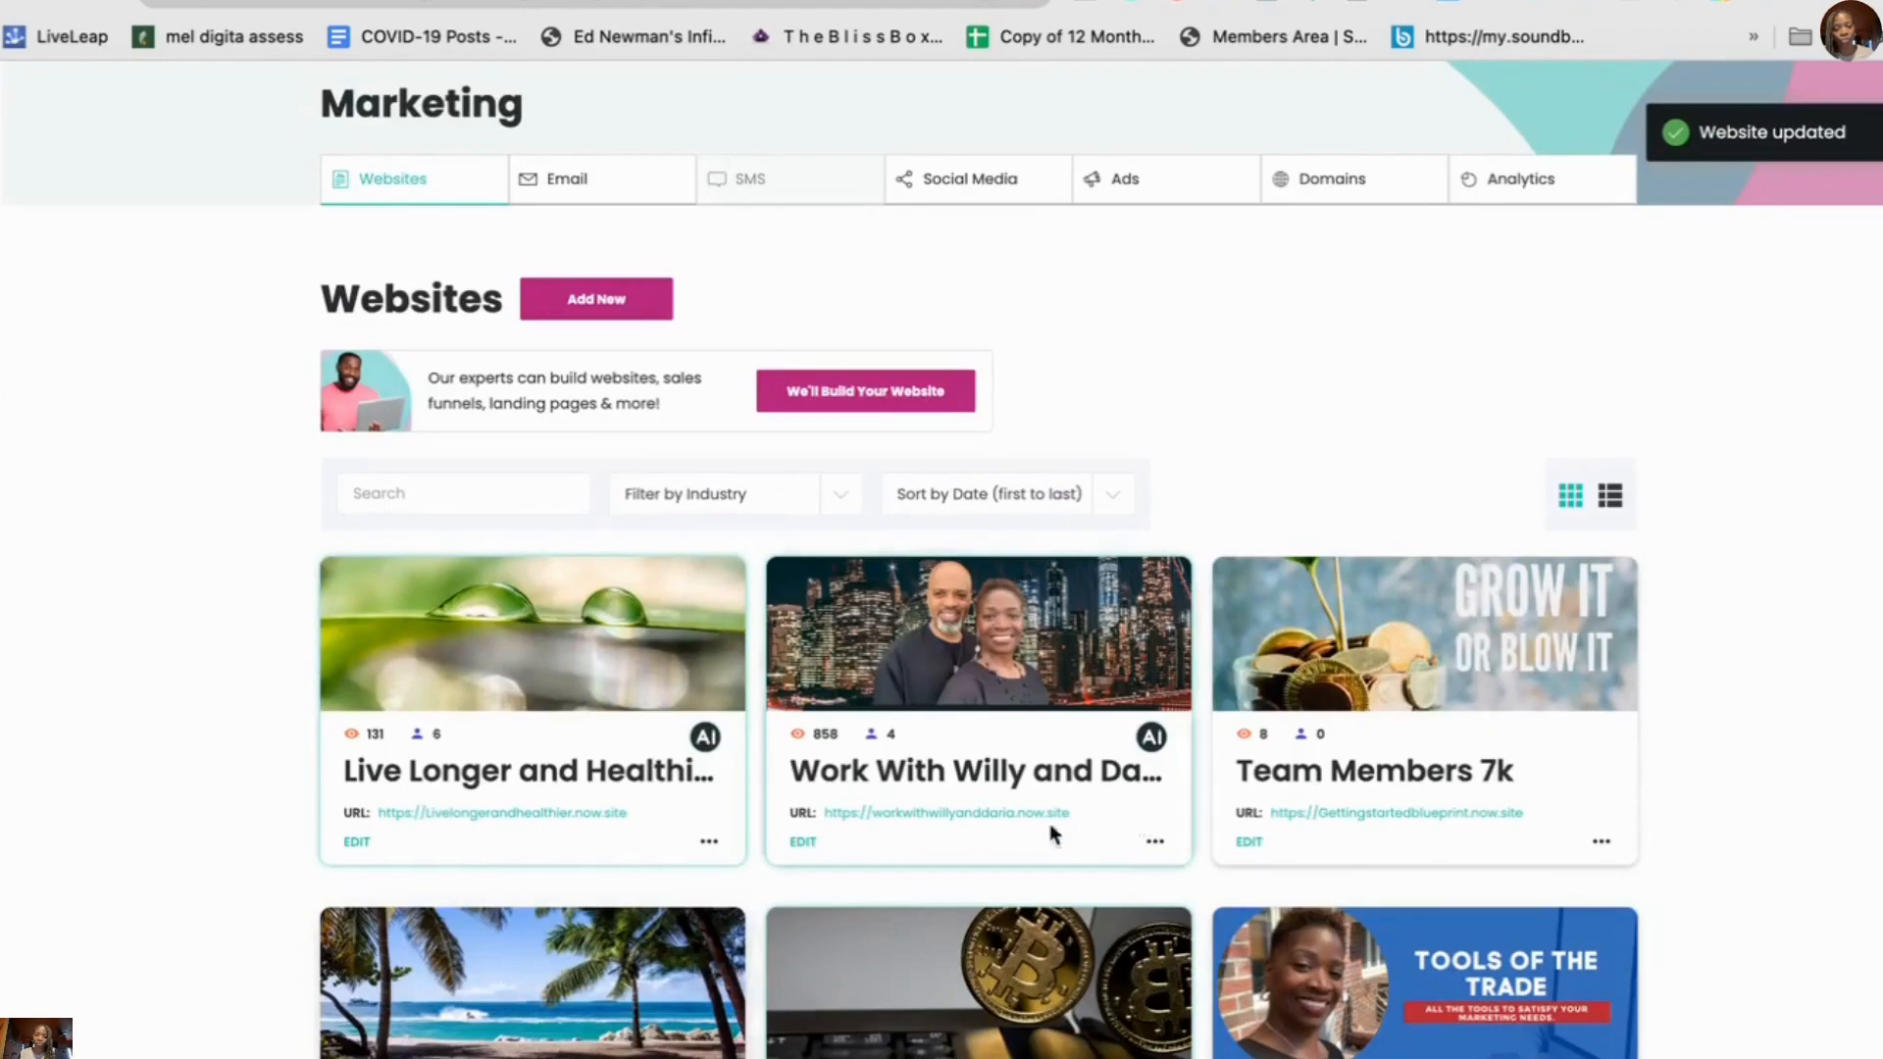
- Find the AIDemoDJL website on page 5 of the websites list and copy its URL
scroll(1052, 834, "down", 15)
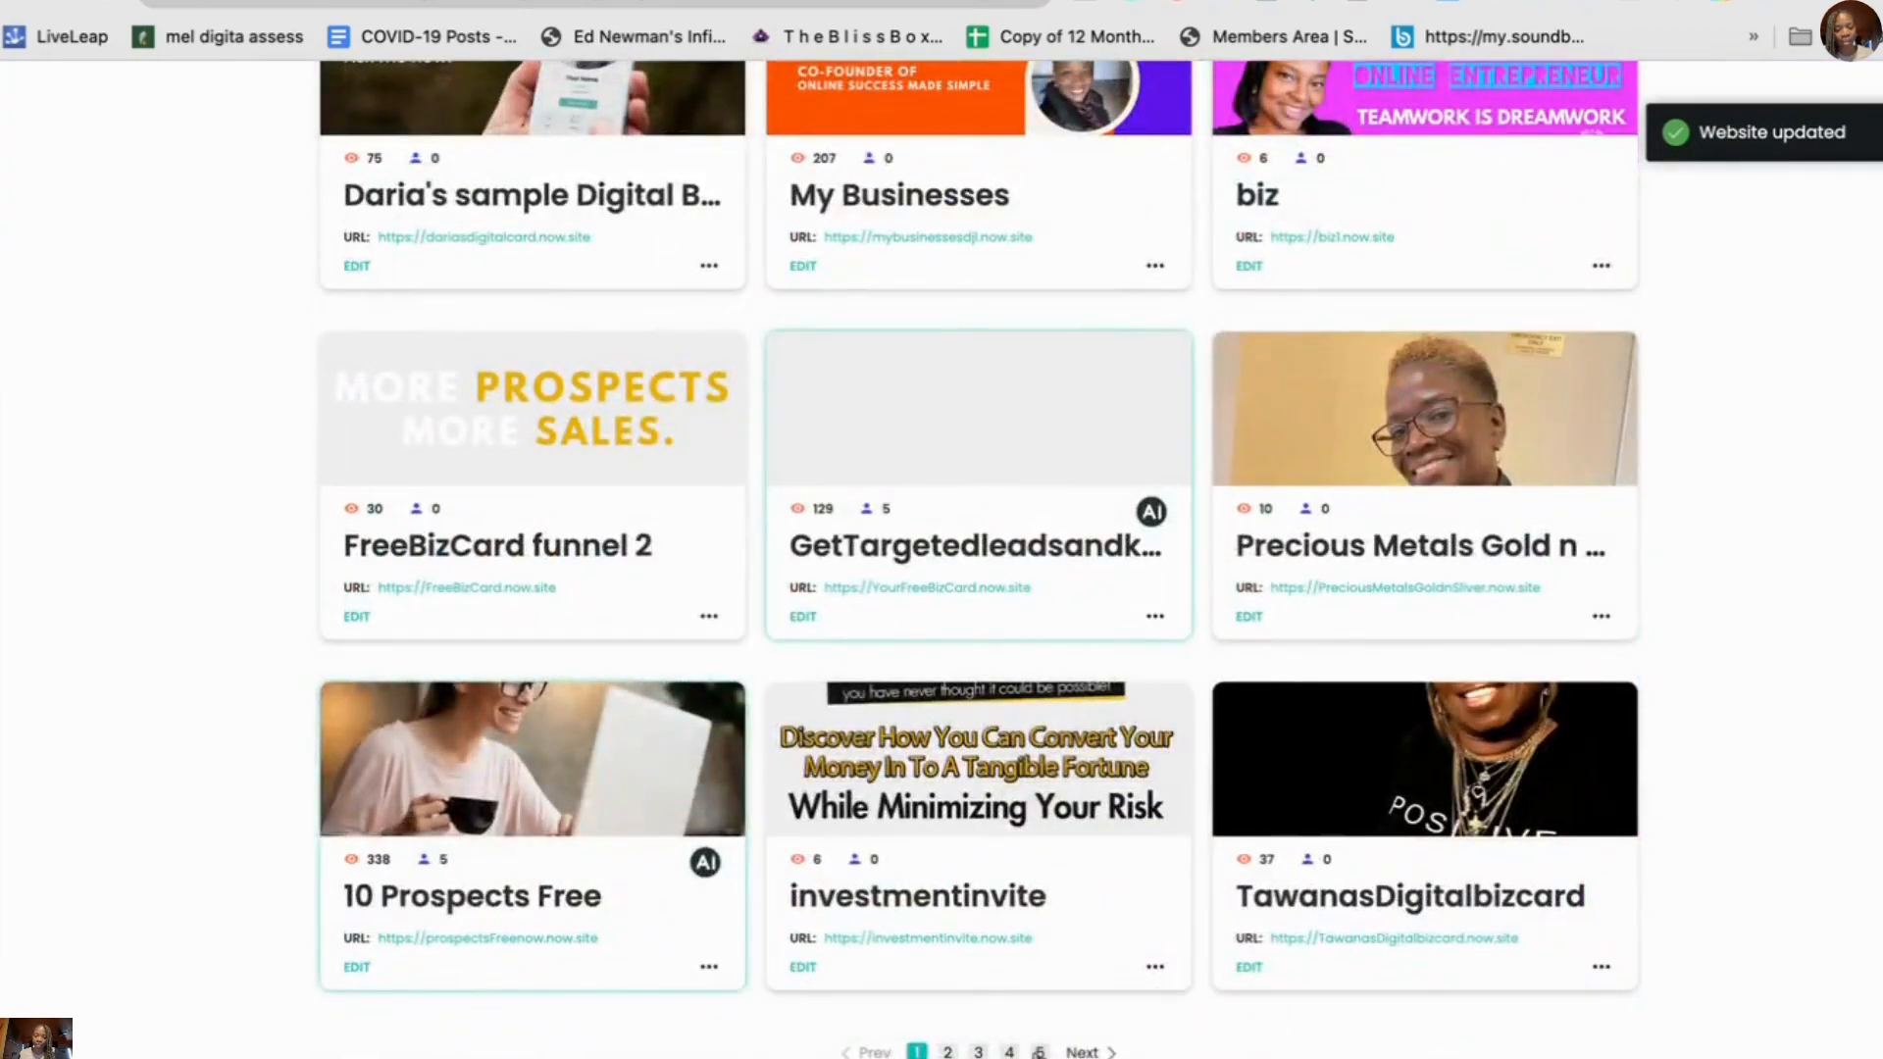
left_click(1040, 1051)
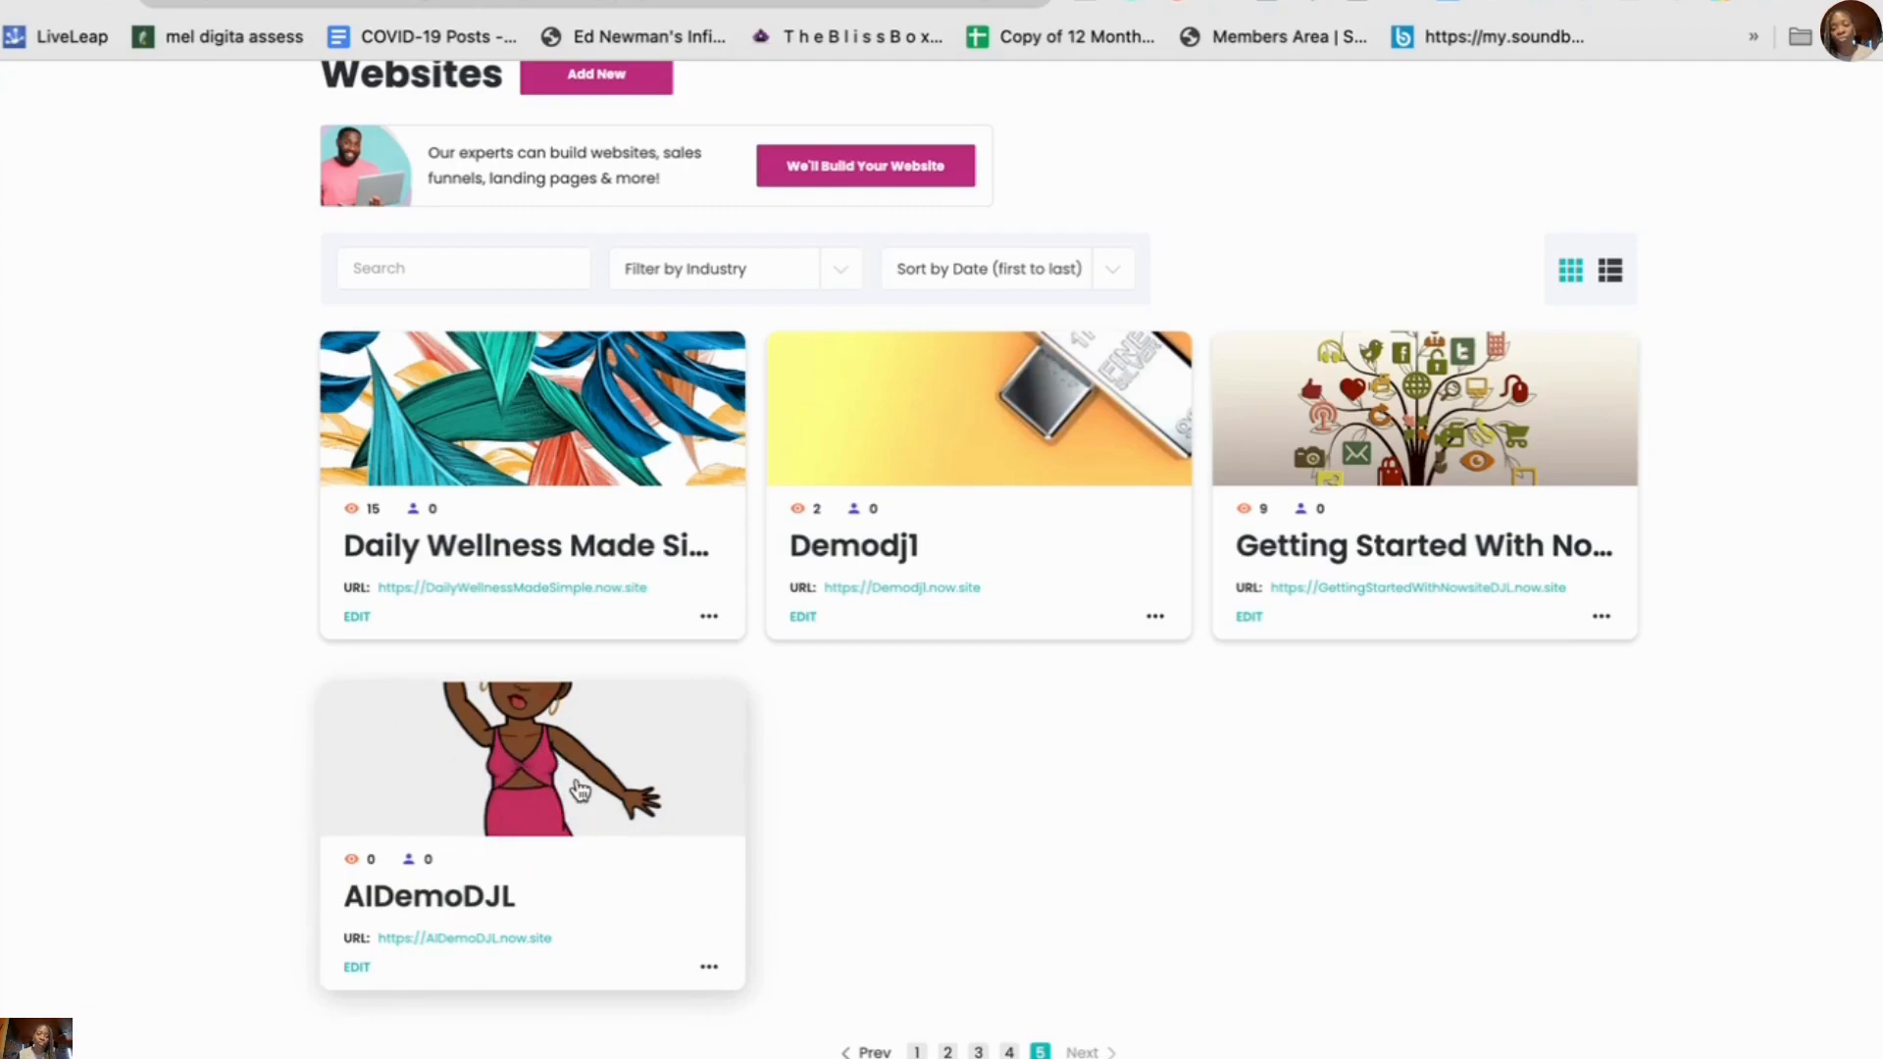
left_click_drag(551, 938, 383, 940)
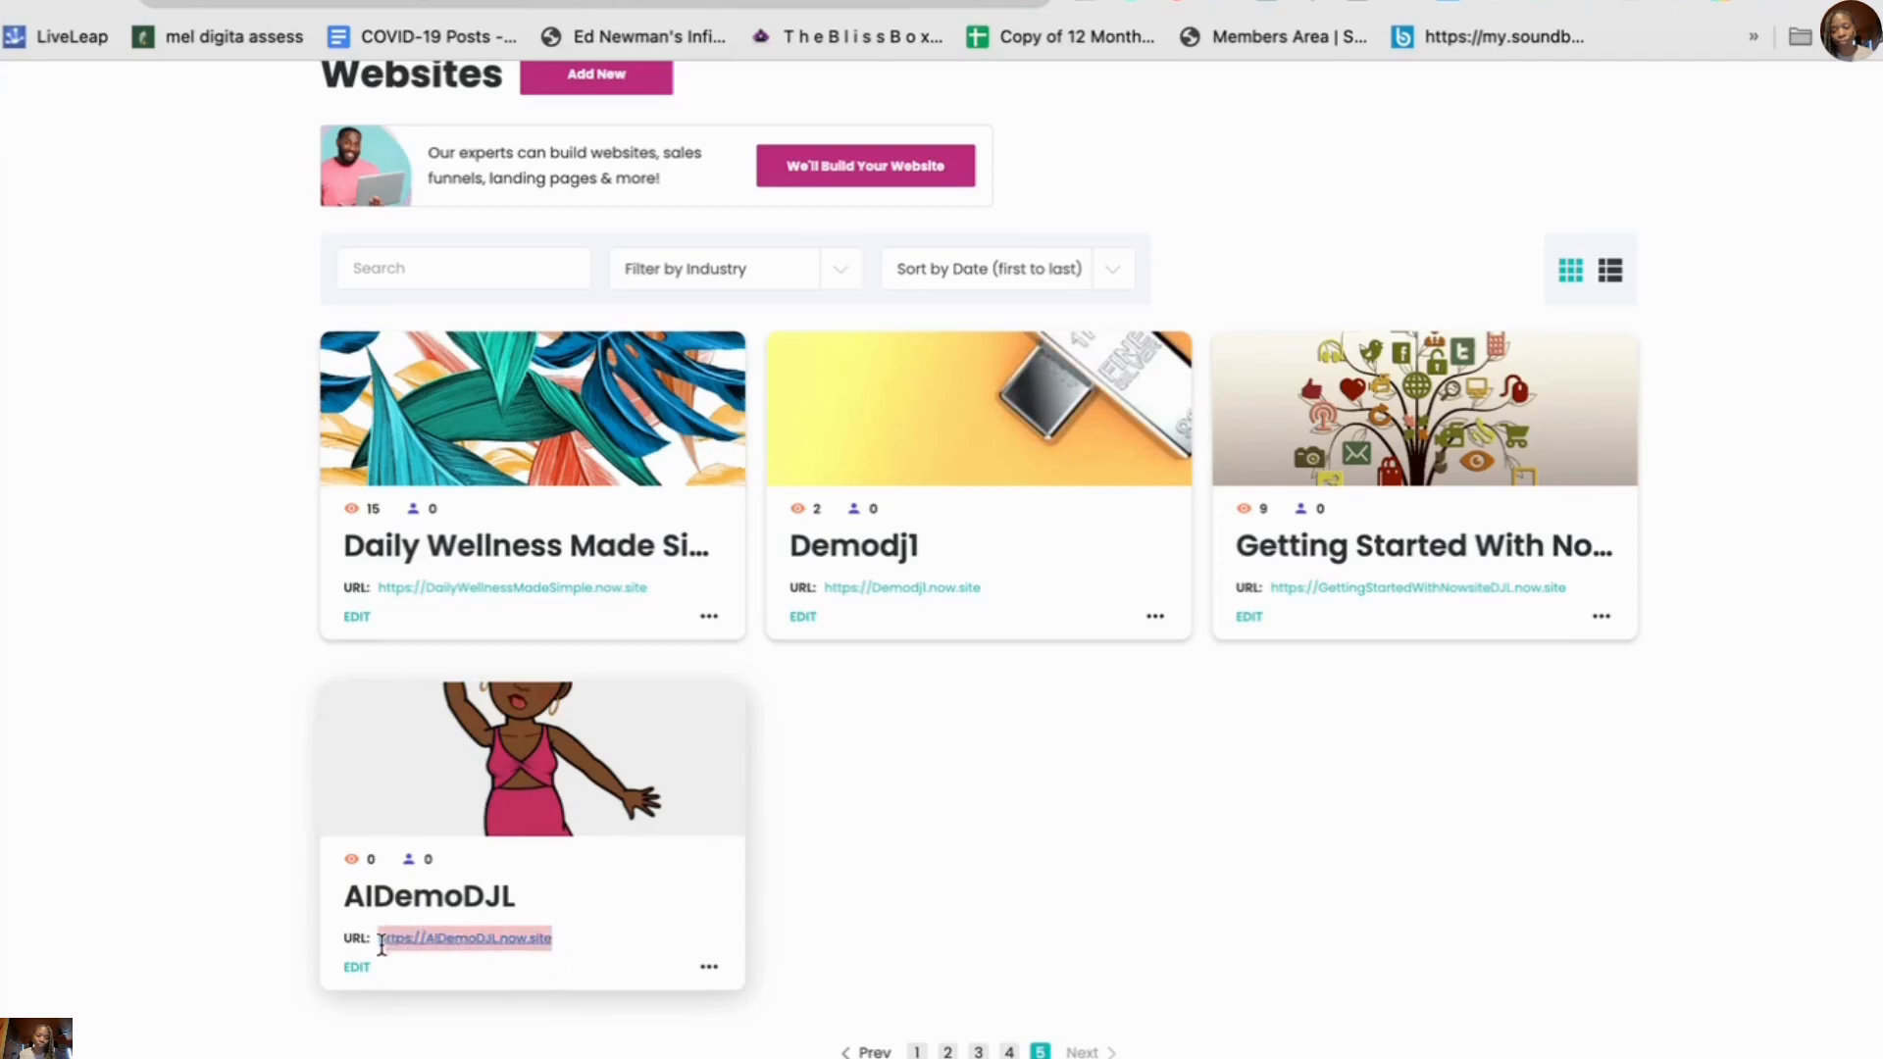
right_click(455, 937)
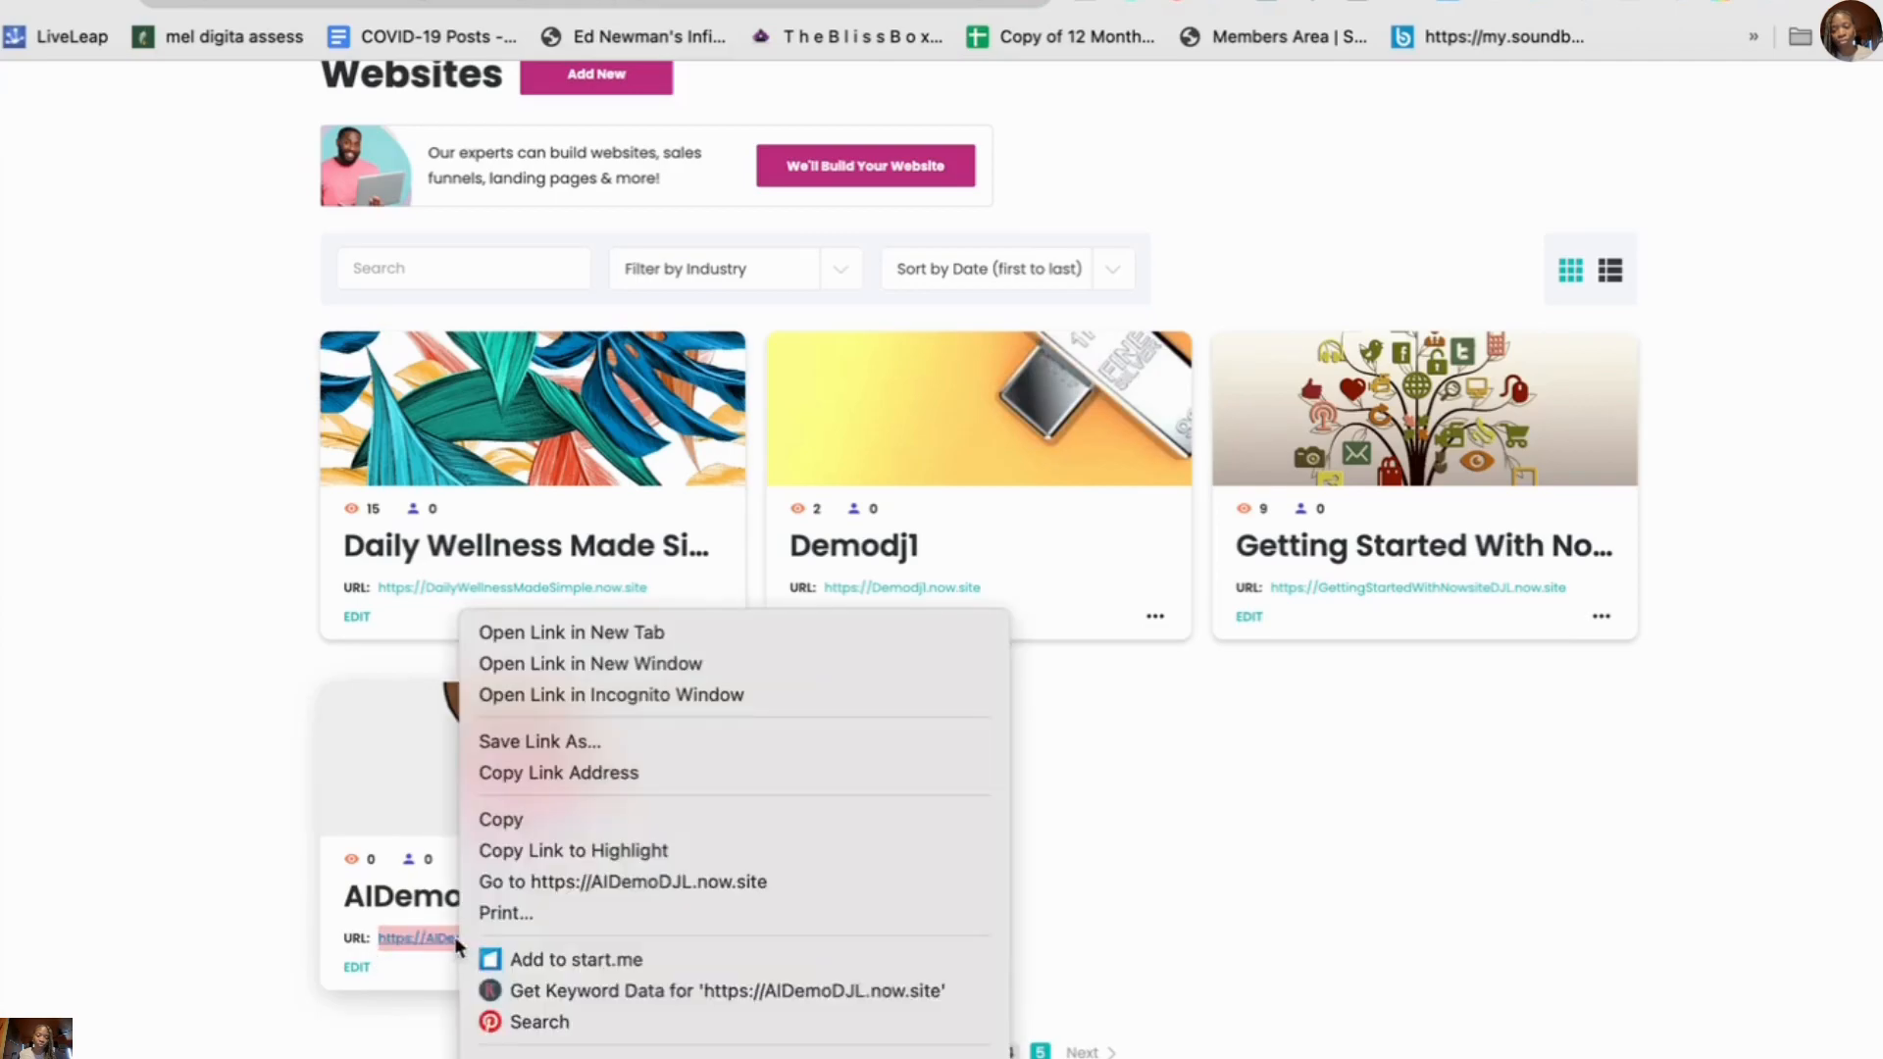
left_click(585, 815)
- Open the copied AIDemoDJL address in a new browser tab and look through the published page
key("super+t")
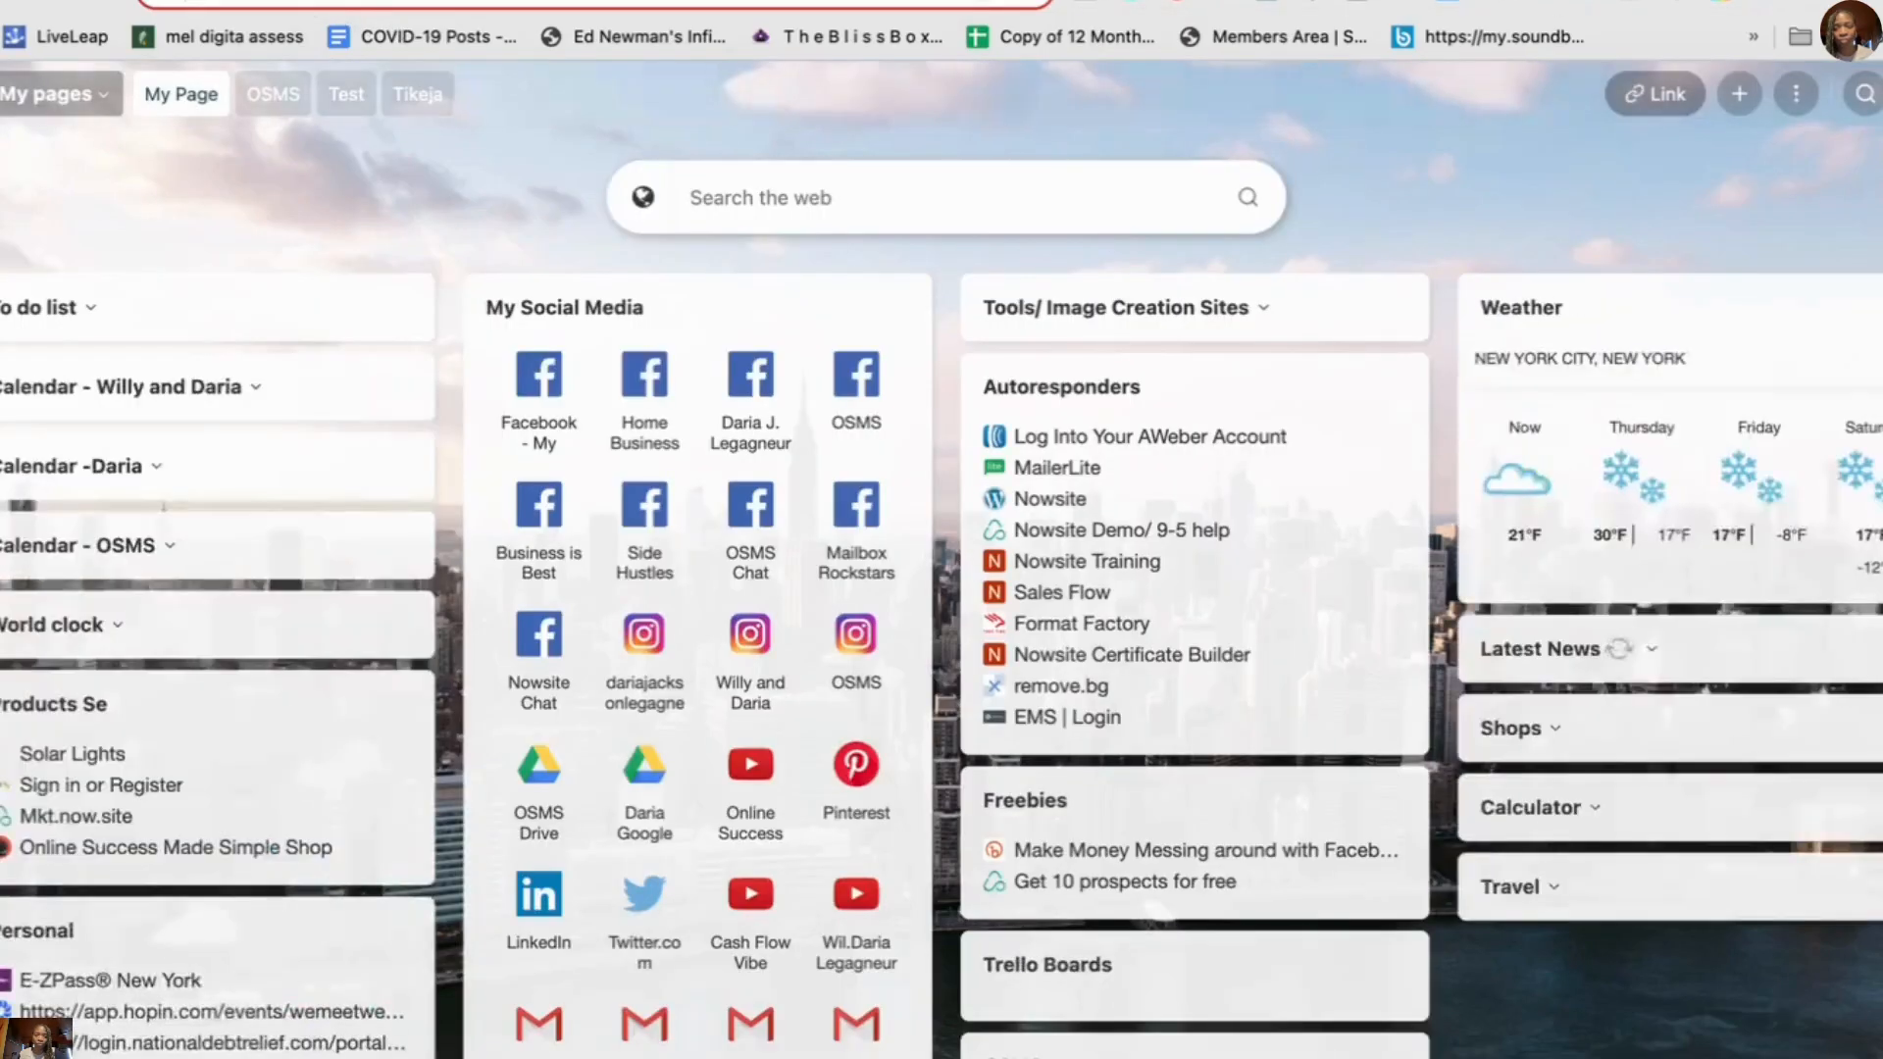
right_click(312, 5)
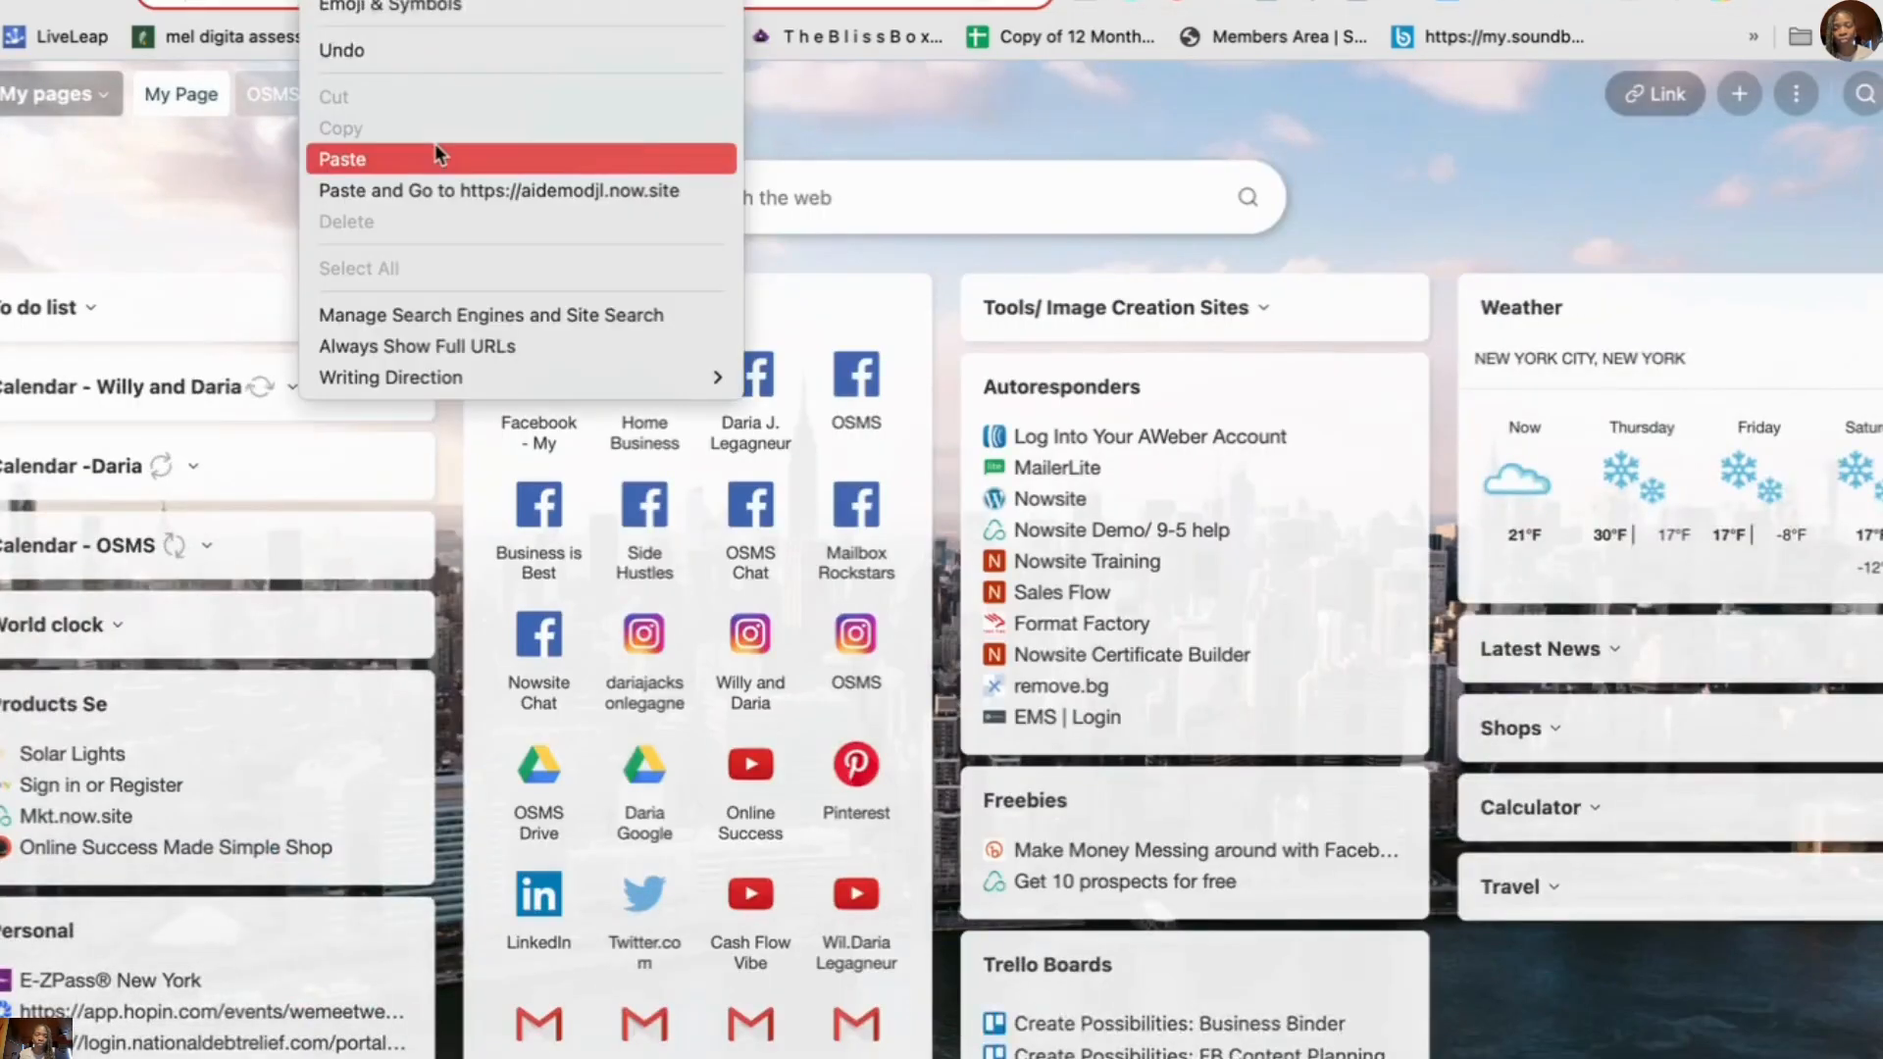
left_click(433, 147)
key("Return")
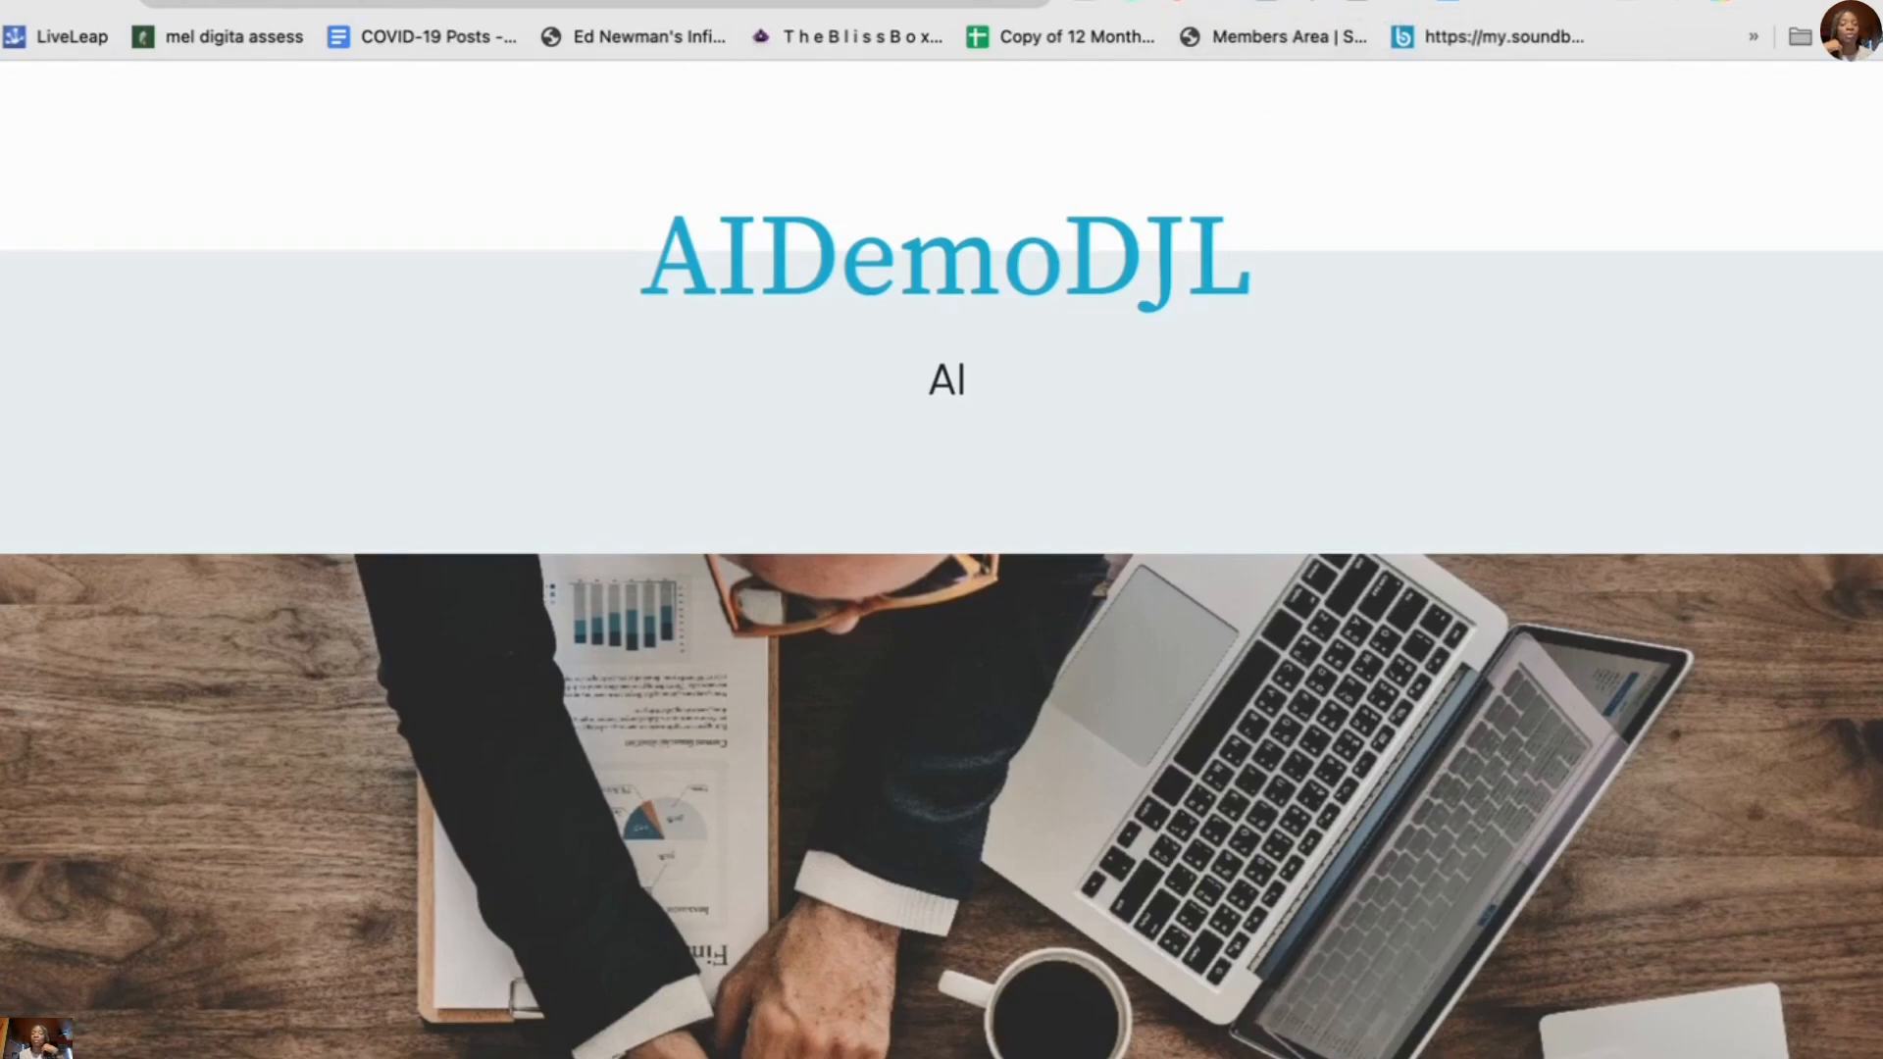
scroll(1020, 585, "down", 15)
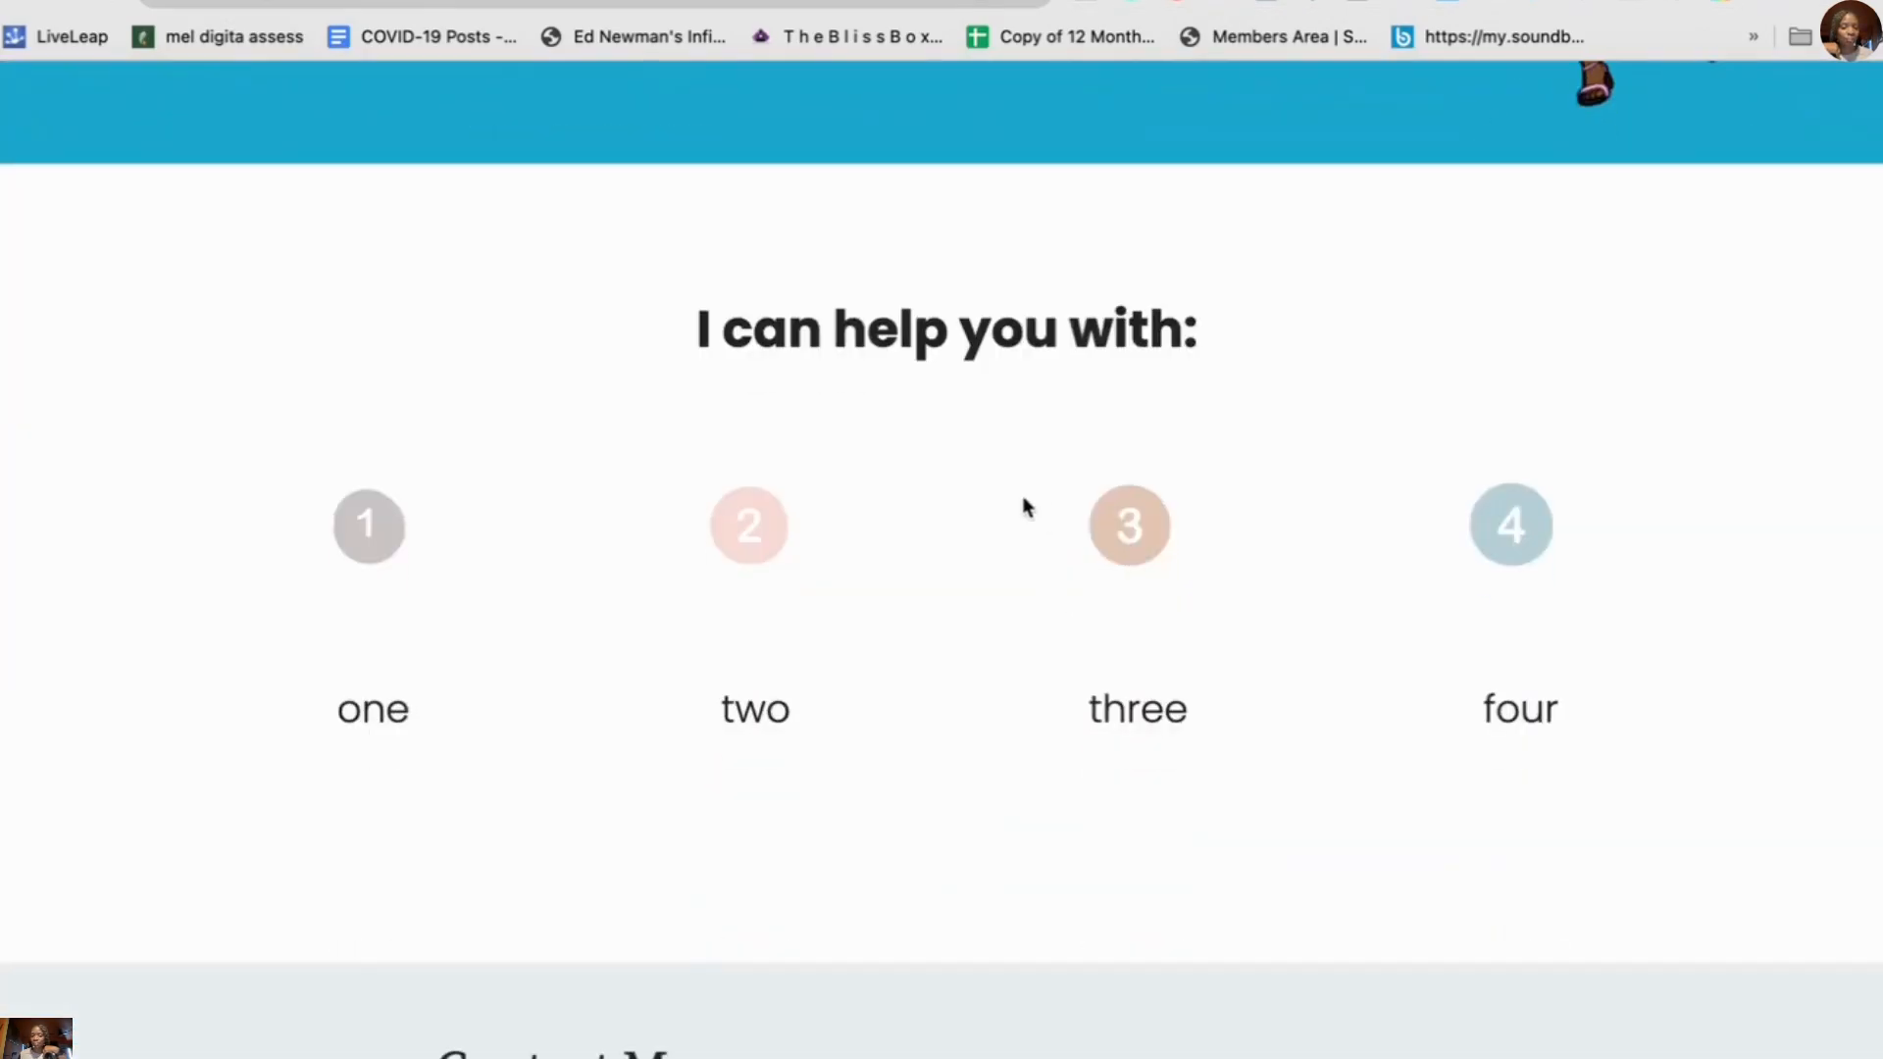
scroll(1022, 510, "down", 5)
scroll(1076, 450, "up", 15)
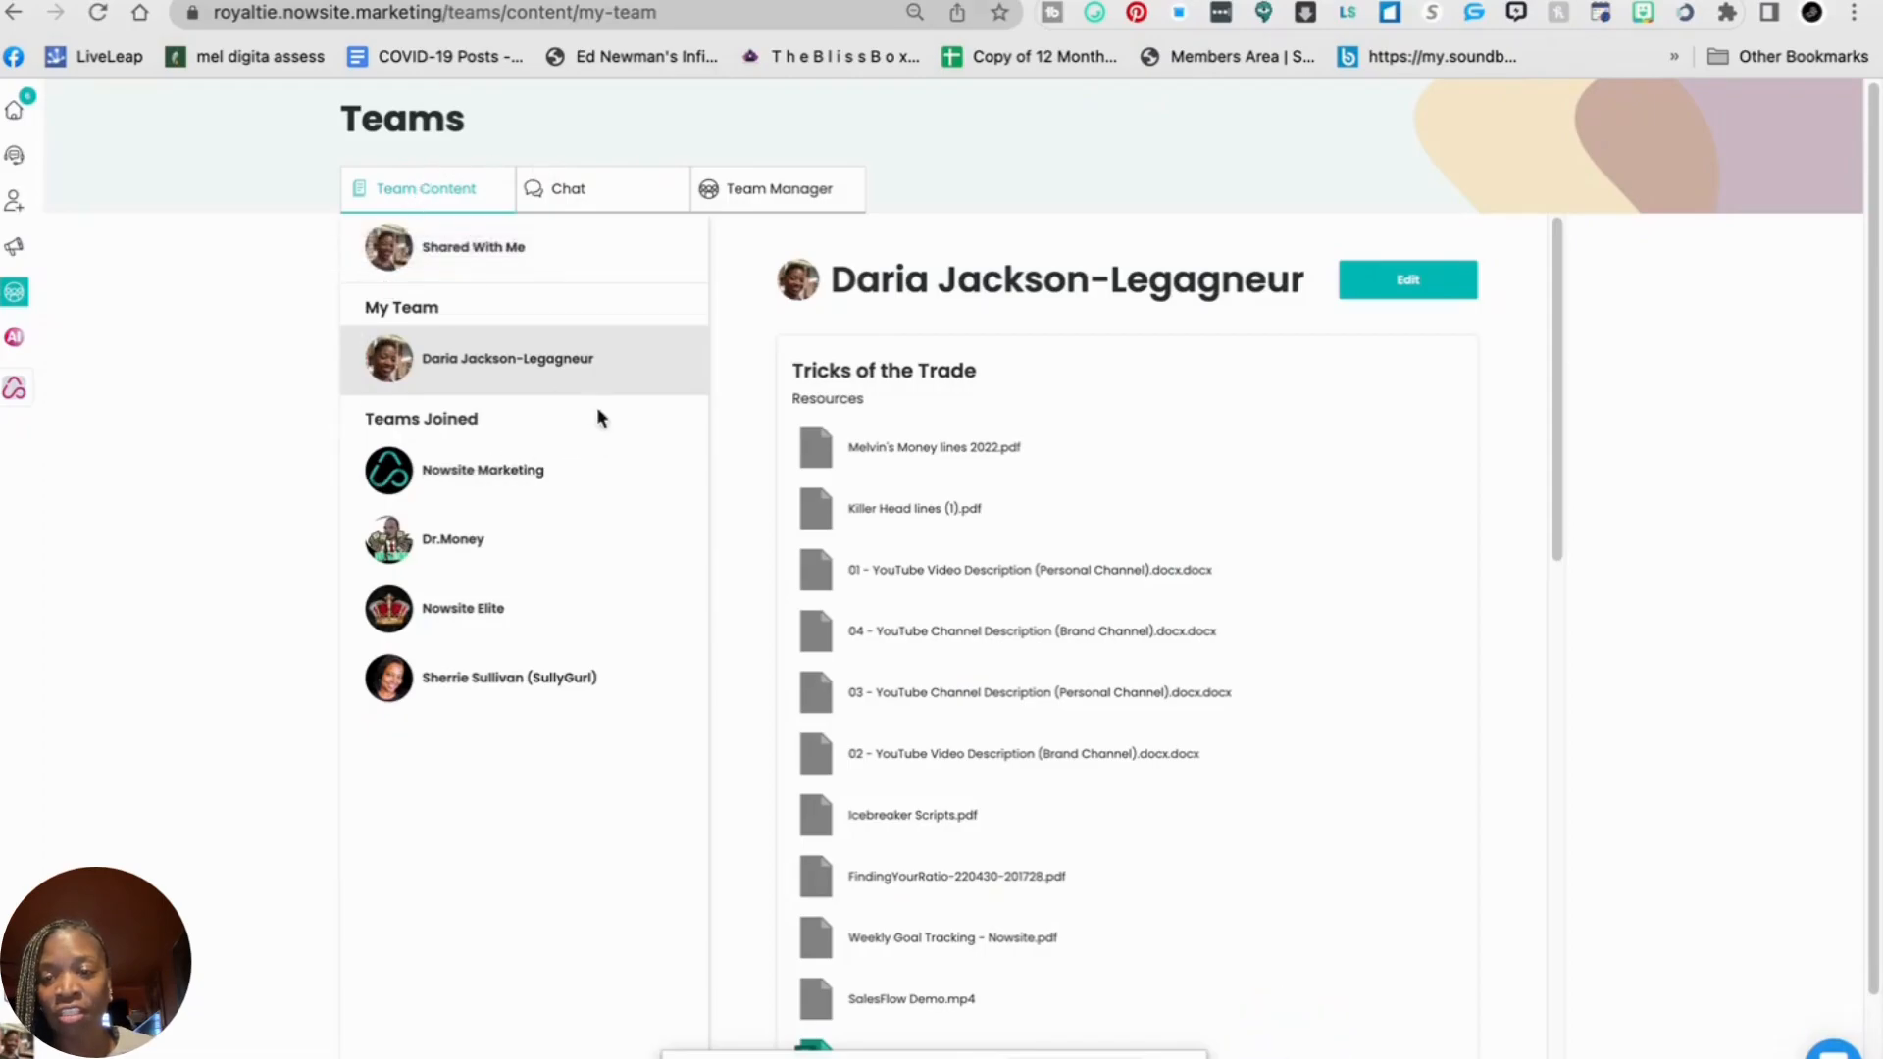
- Examine the email and website templates listed under Shared With Me in the team content
left_click(474, 244)
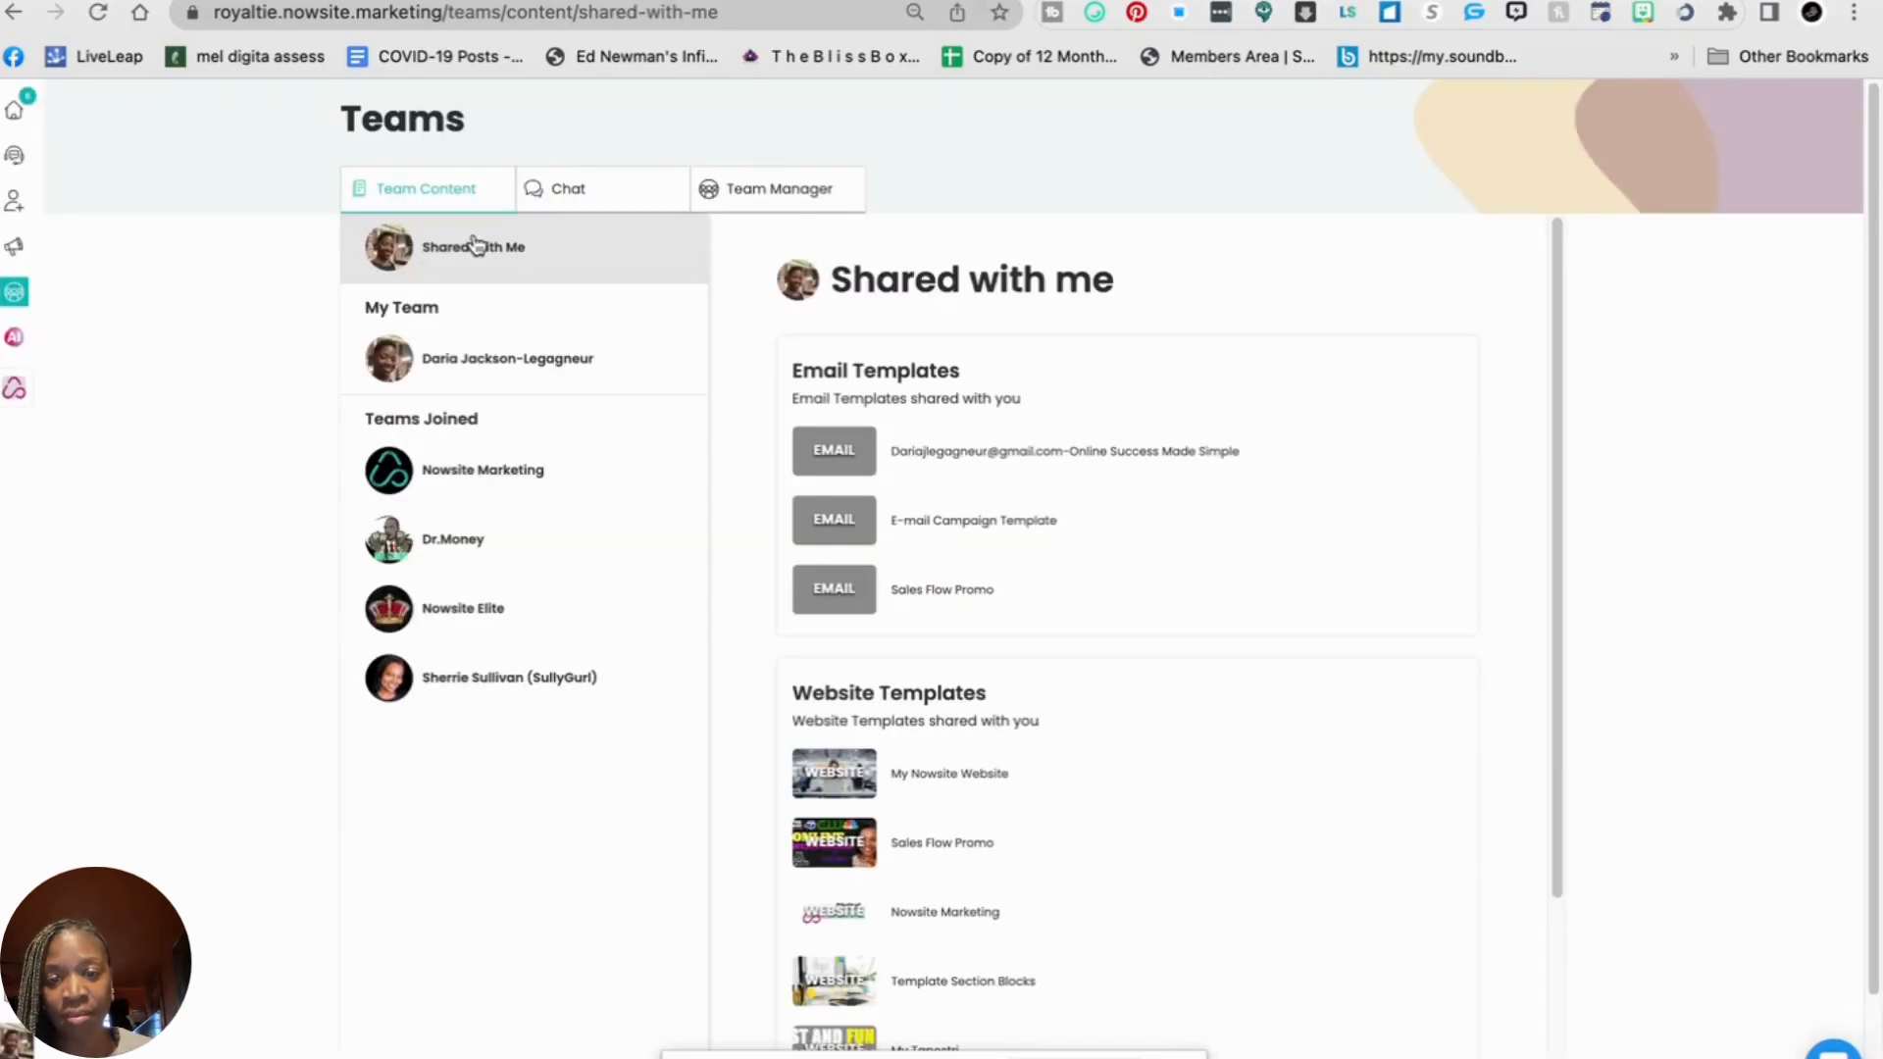
scroll(971, 512, "down", 3)
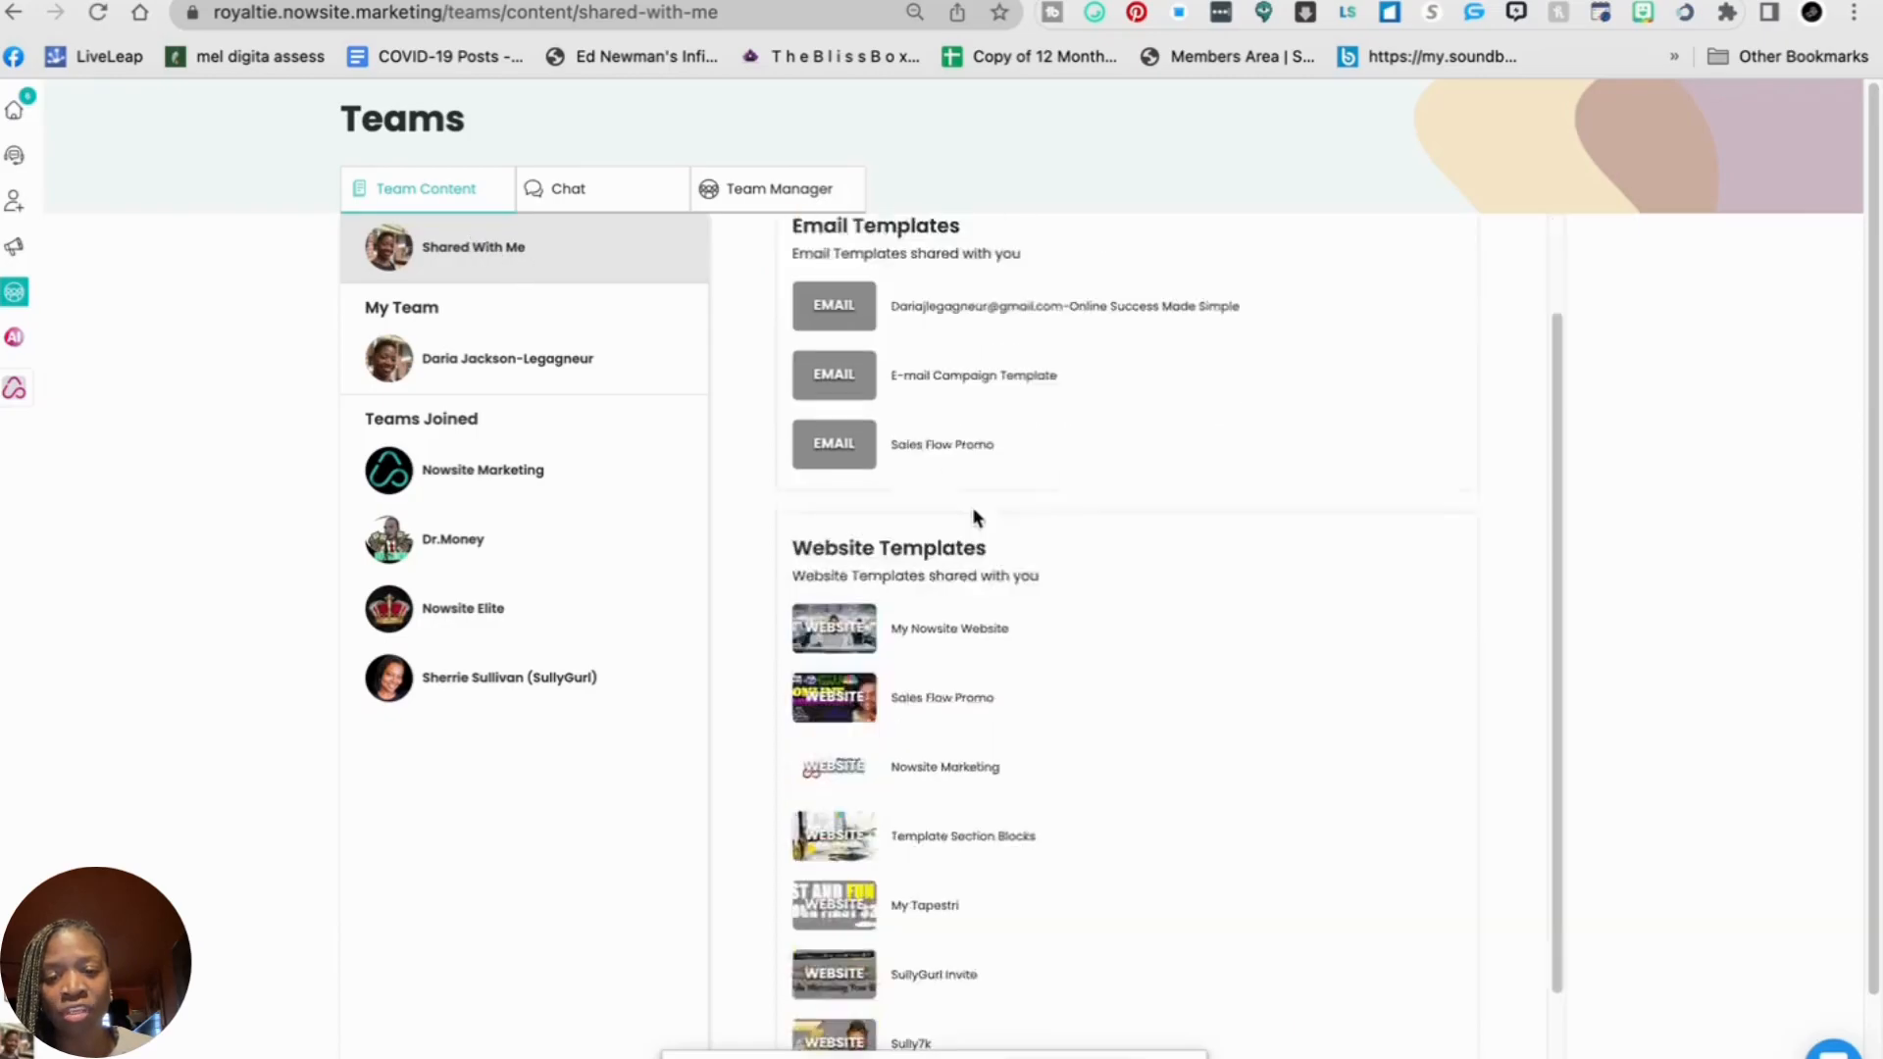
scroll(976, 531, "down", 5)
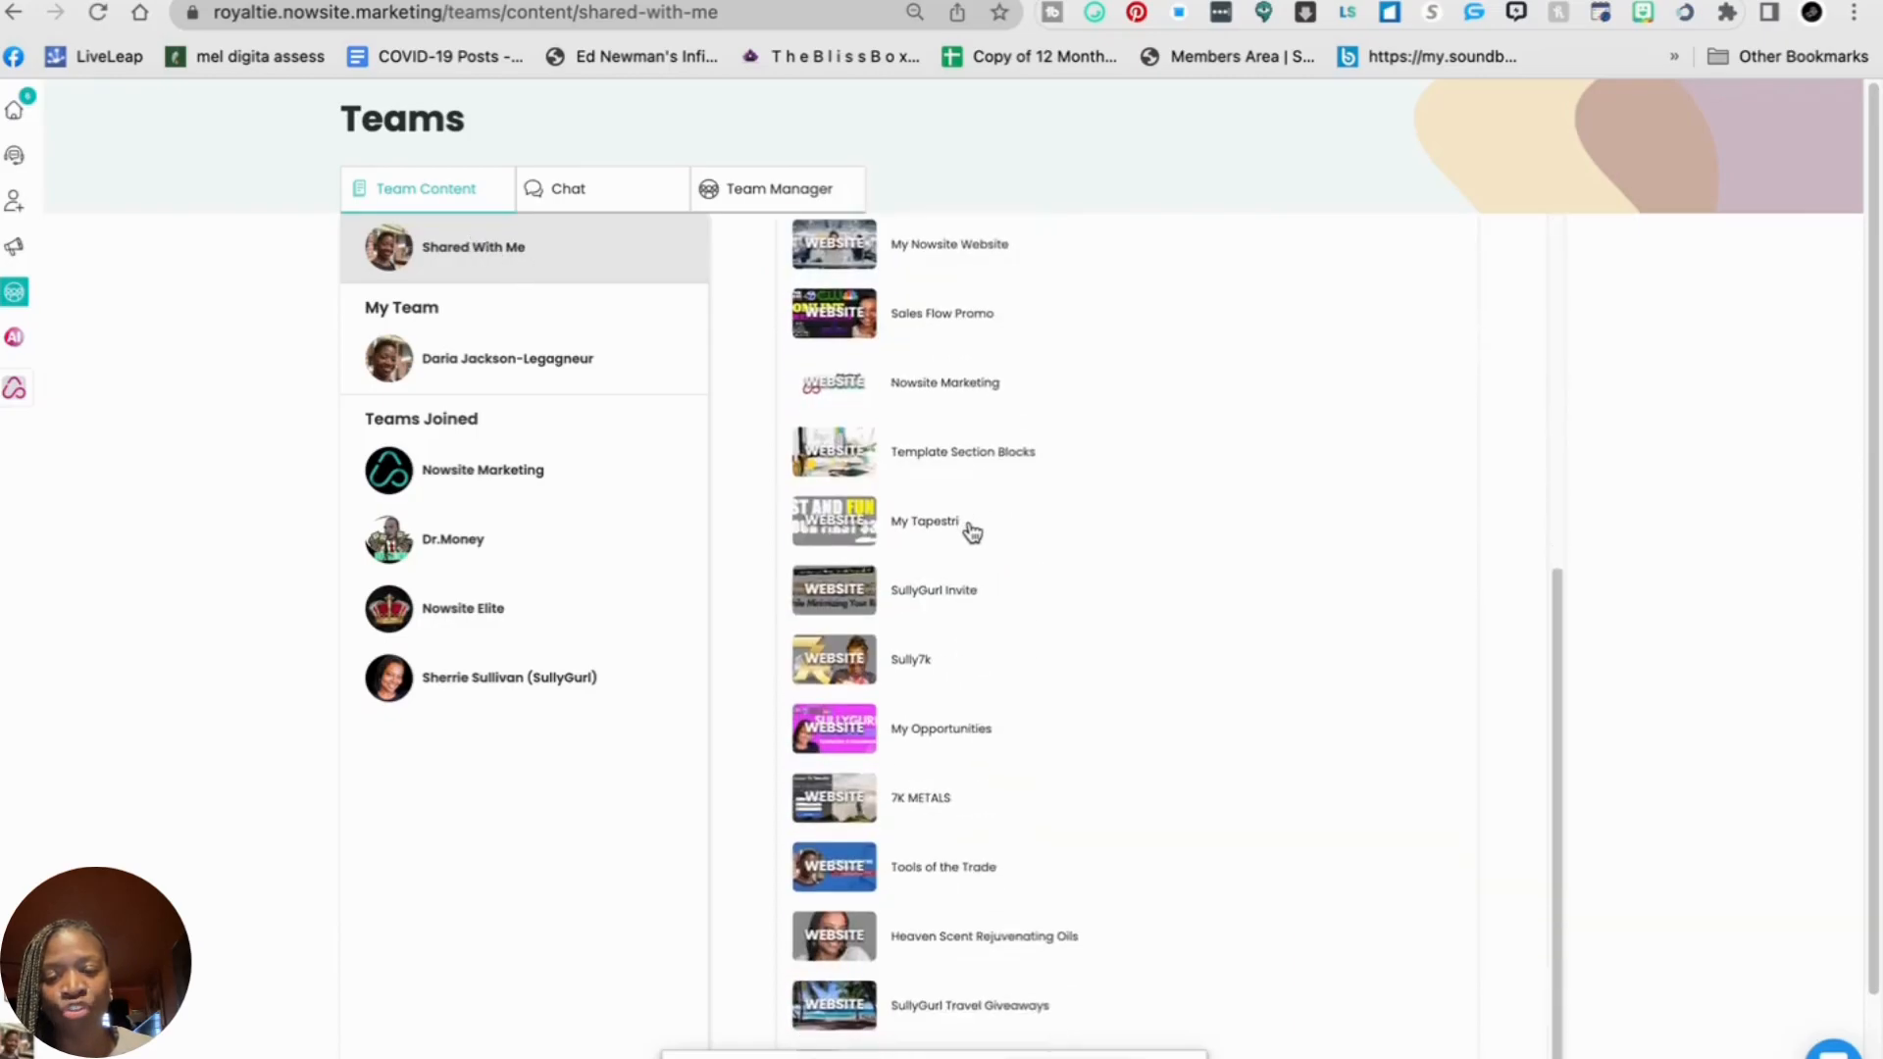
scroll(966, 541, "down", 1)
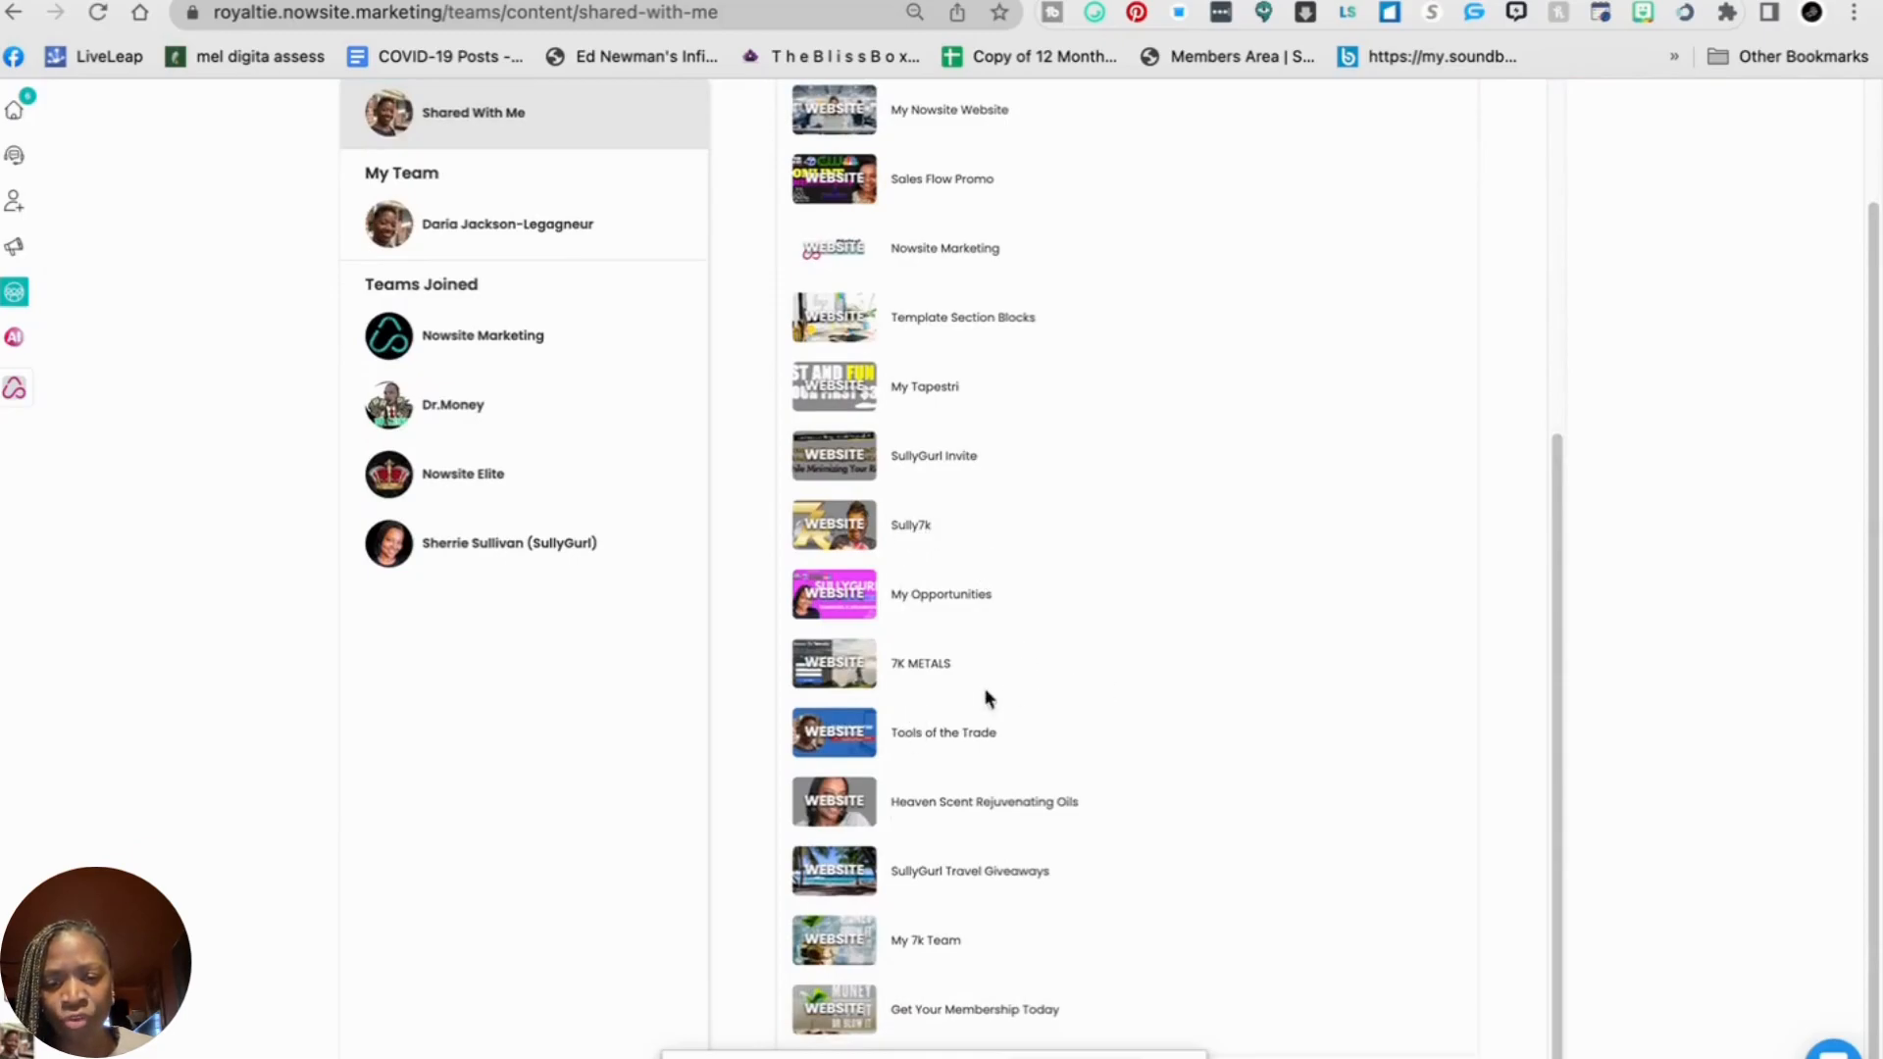
scroll(956, 632, "up", 3)
scroll(898, 554, "up", 1)
scroll(903, 529, "up", 5)
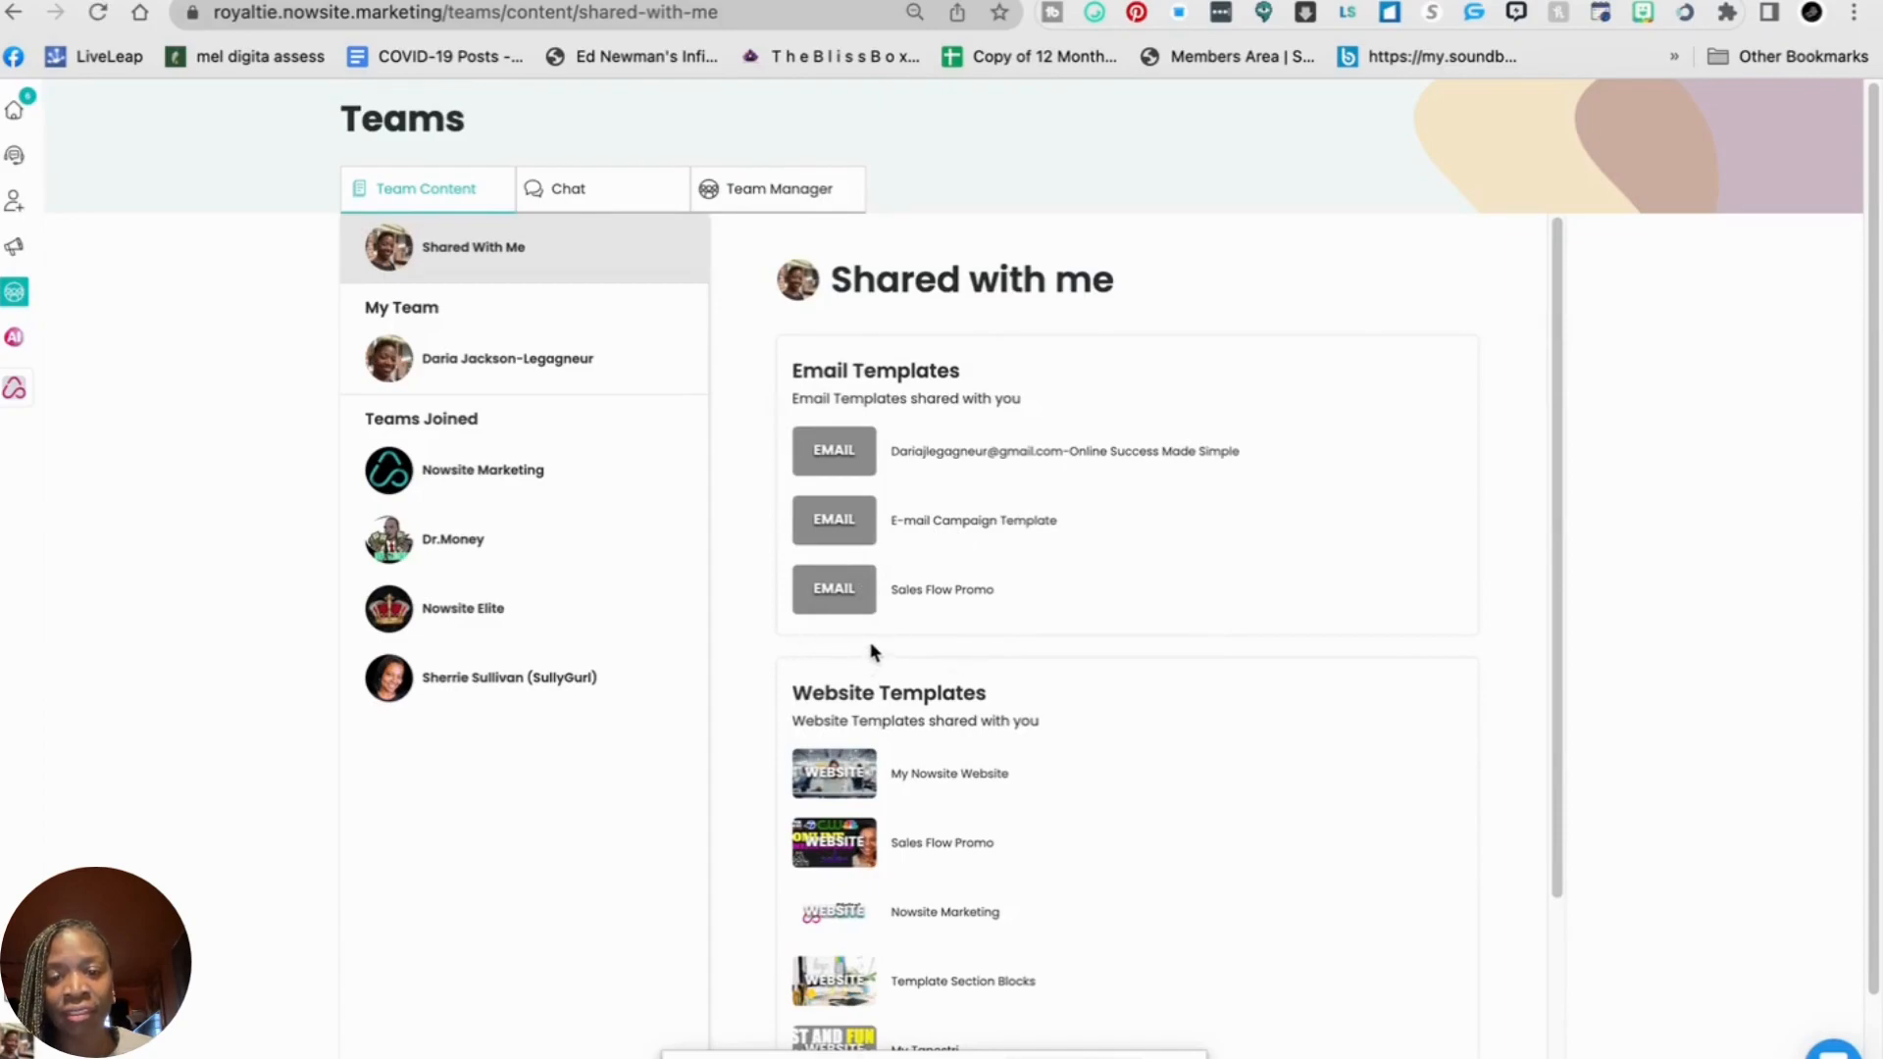
scroll(911, 652, "down", 2)
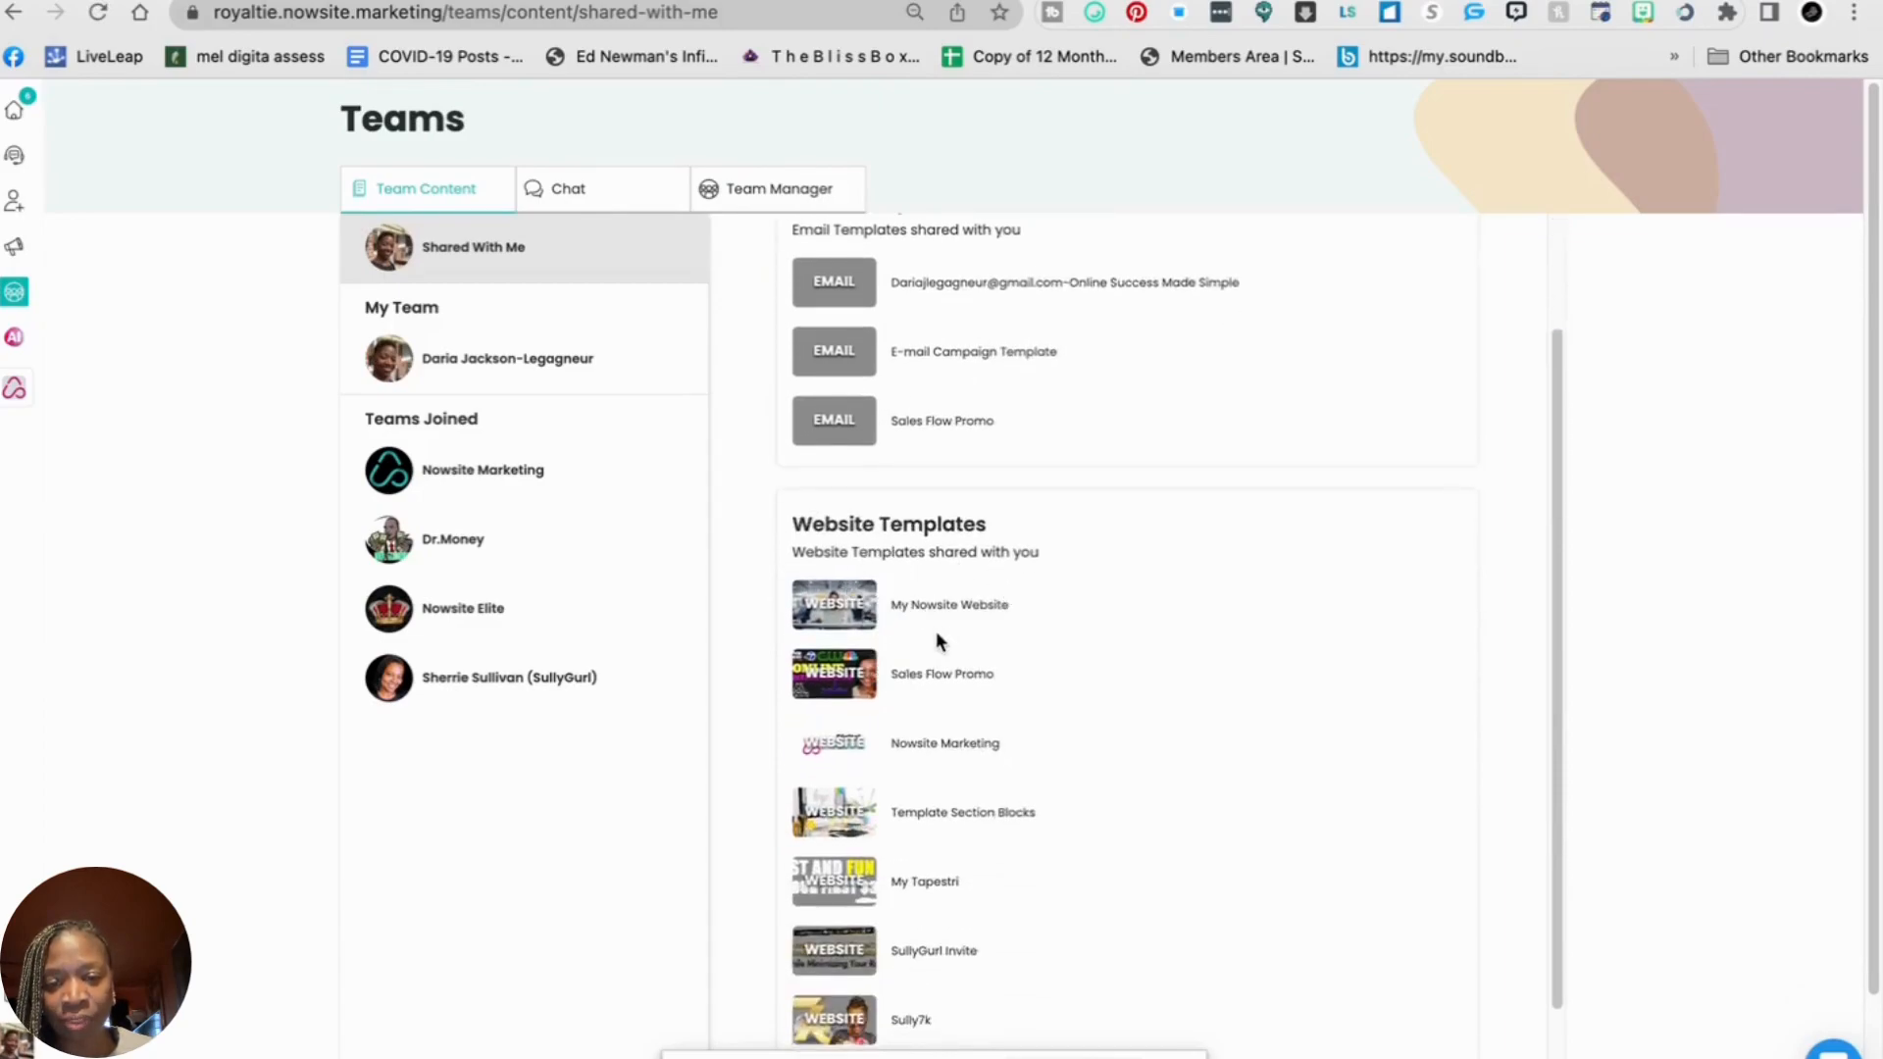
scroll(935, 631, "down", 2)
scroll(922, 679, "down", 5)
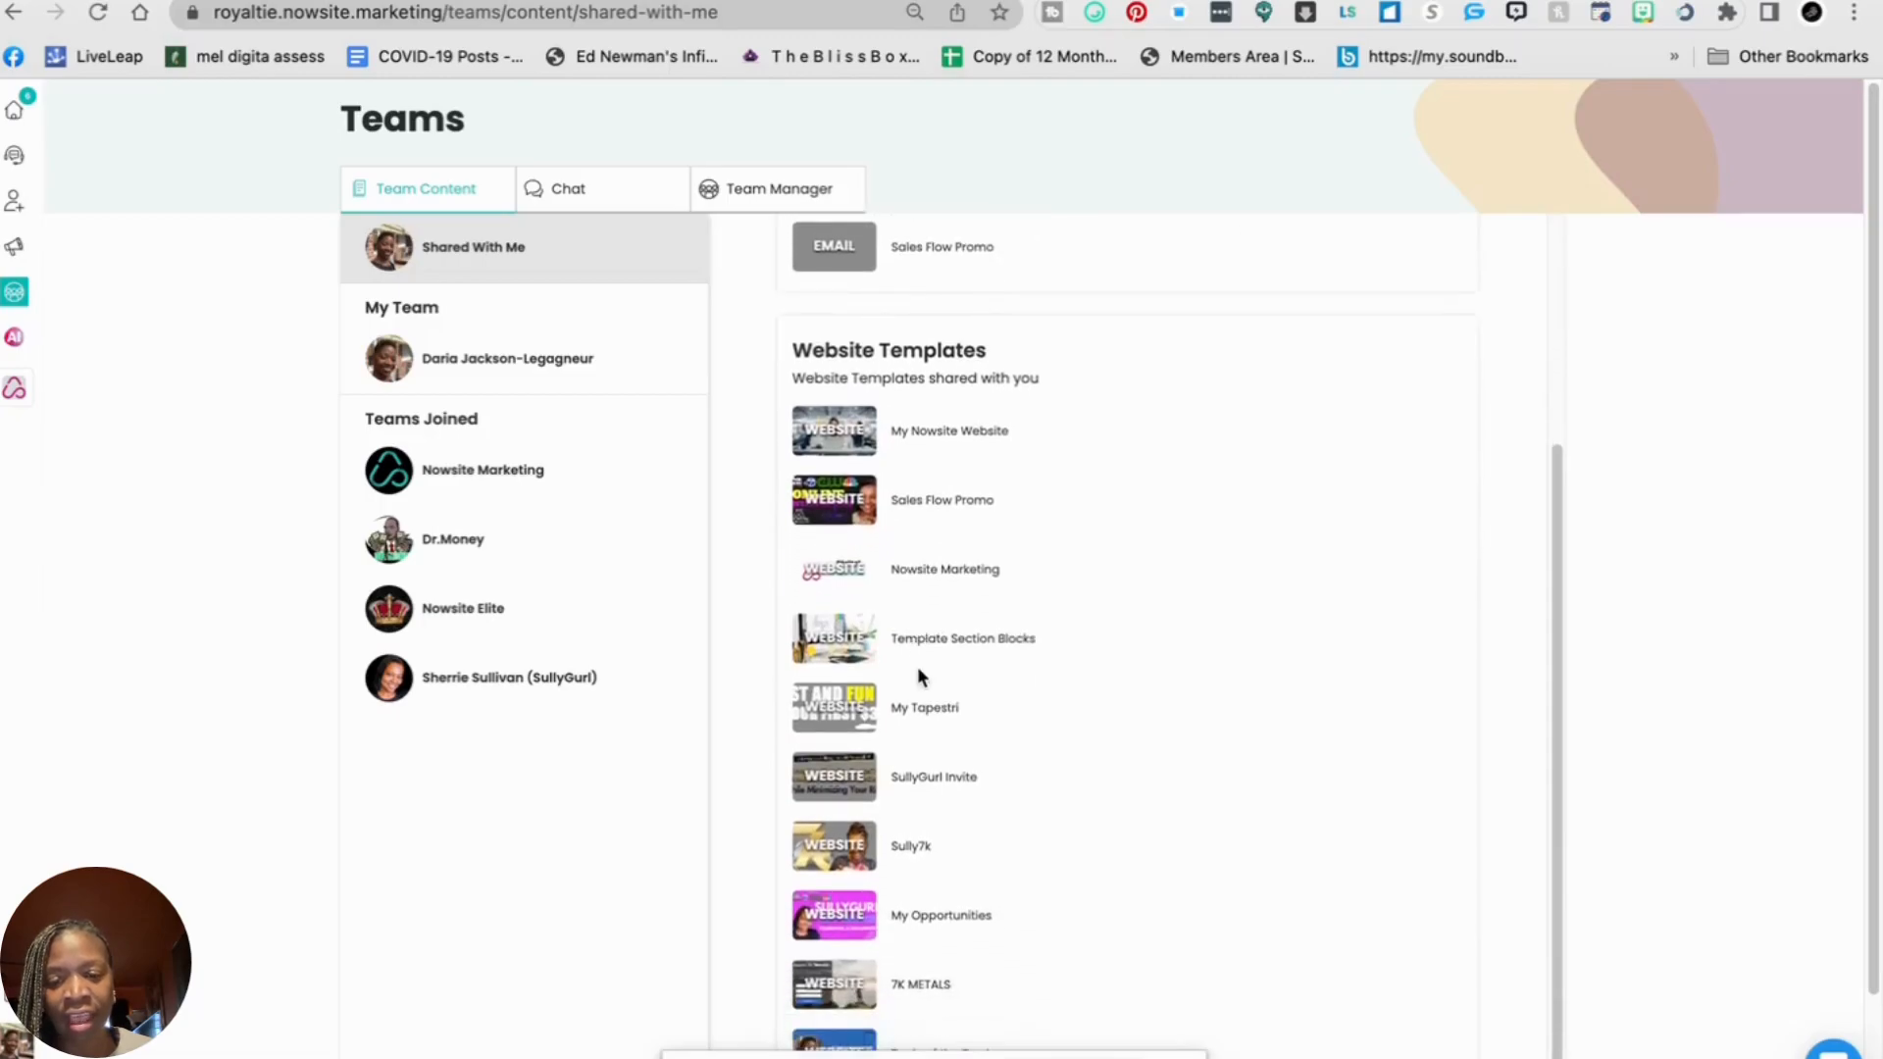
scroll(899, 610, "up", 4)
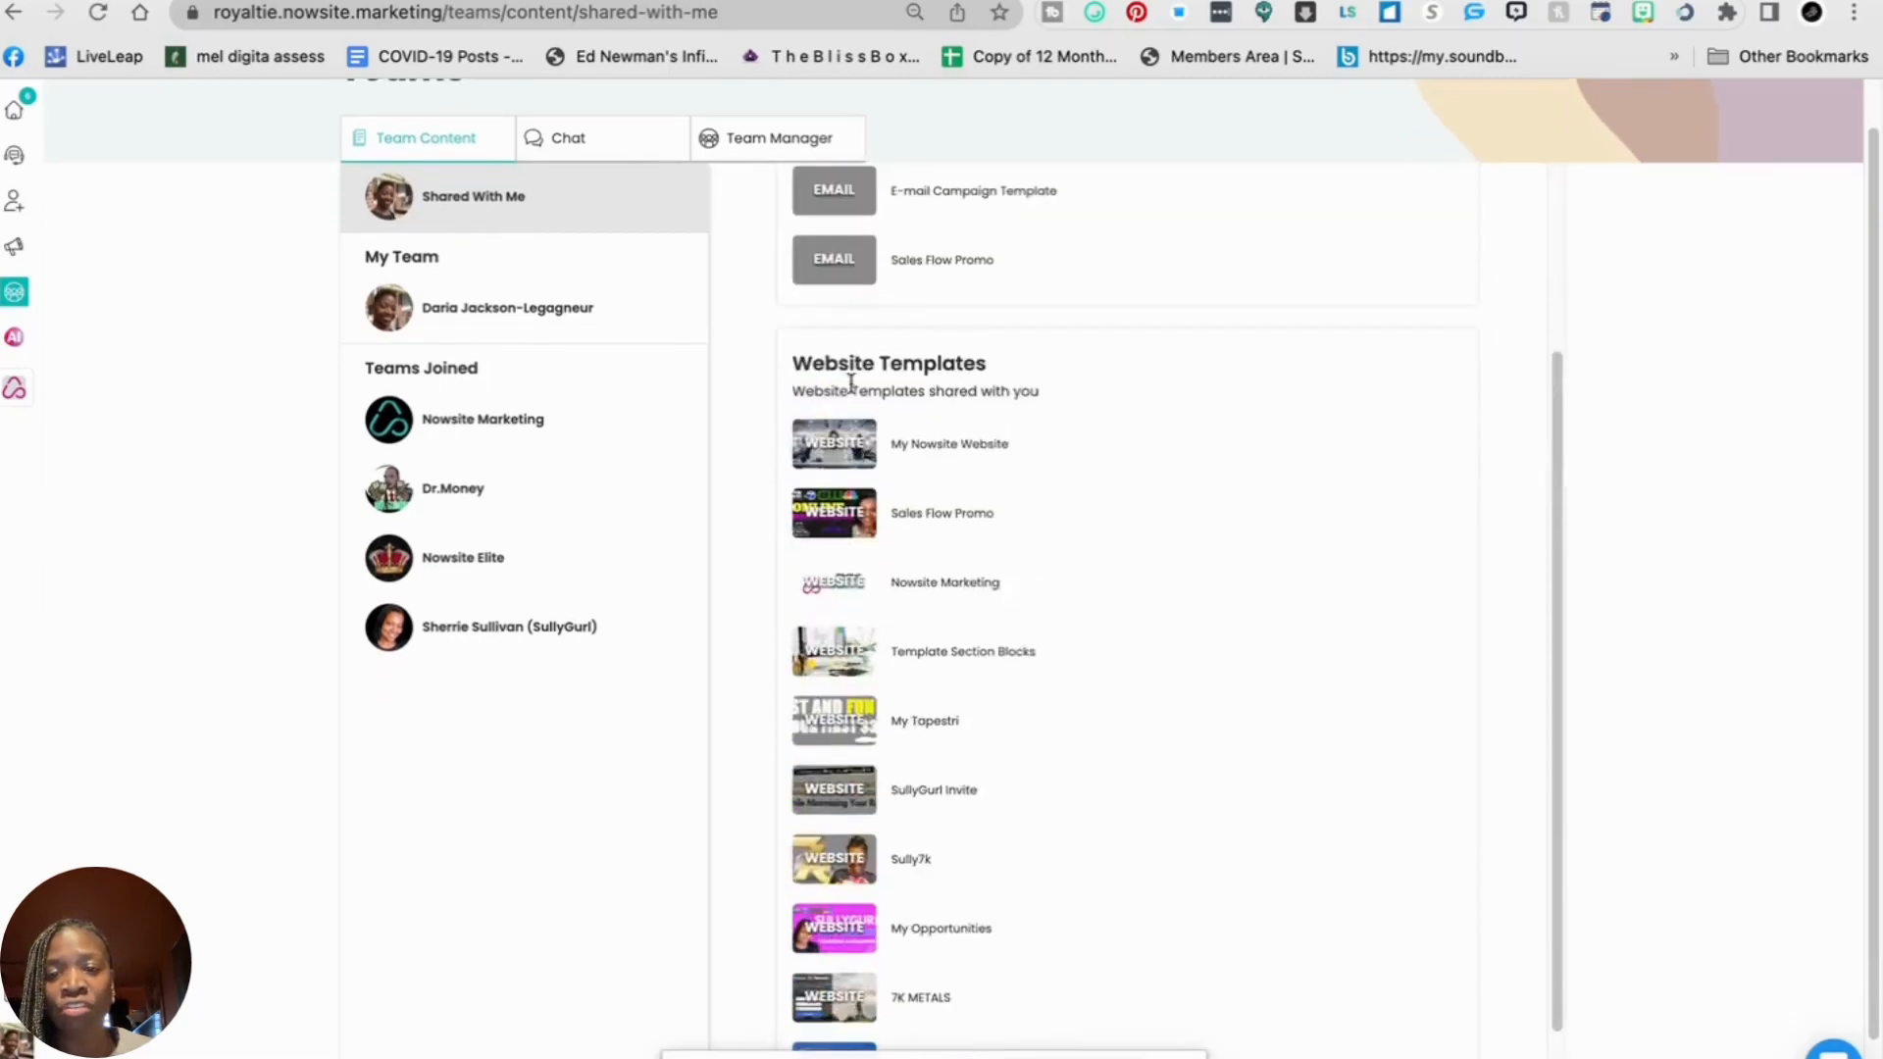
scroll(539, 232, "up", 1)
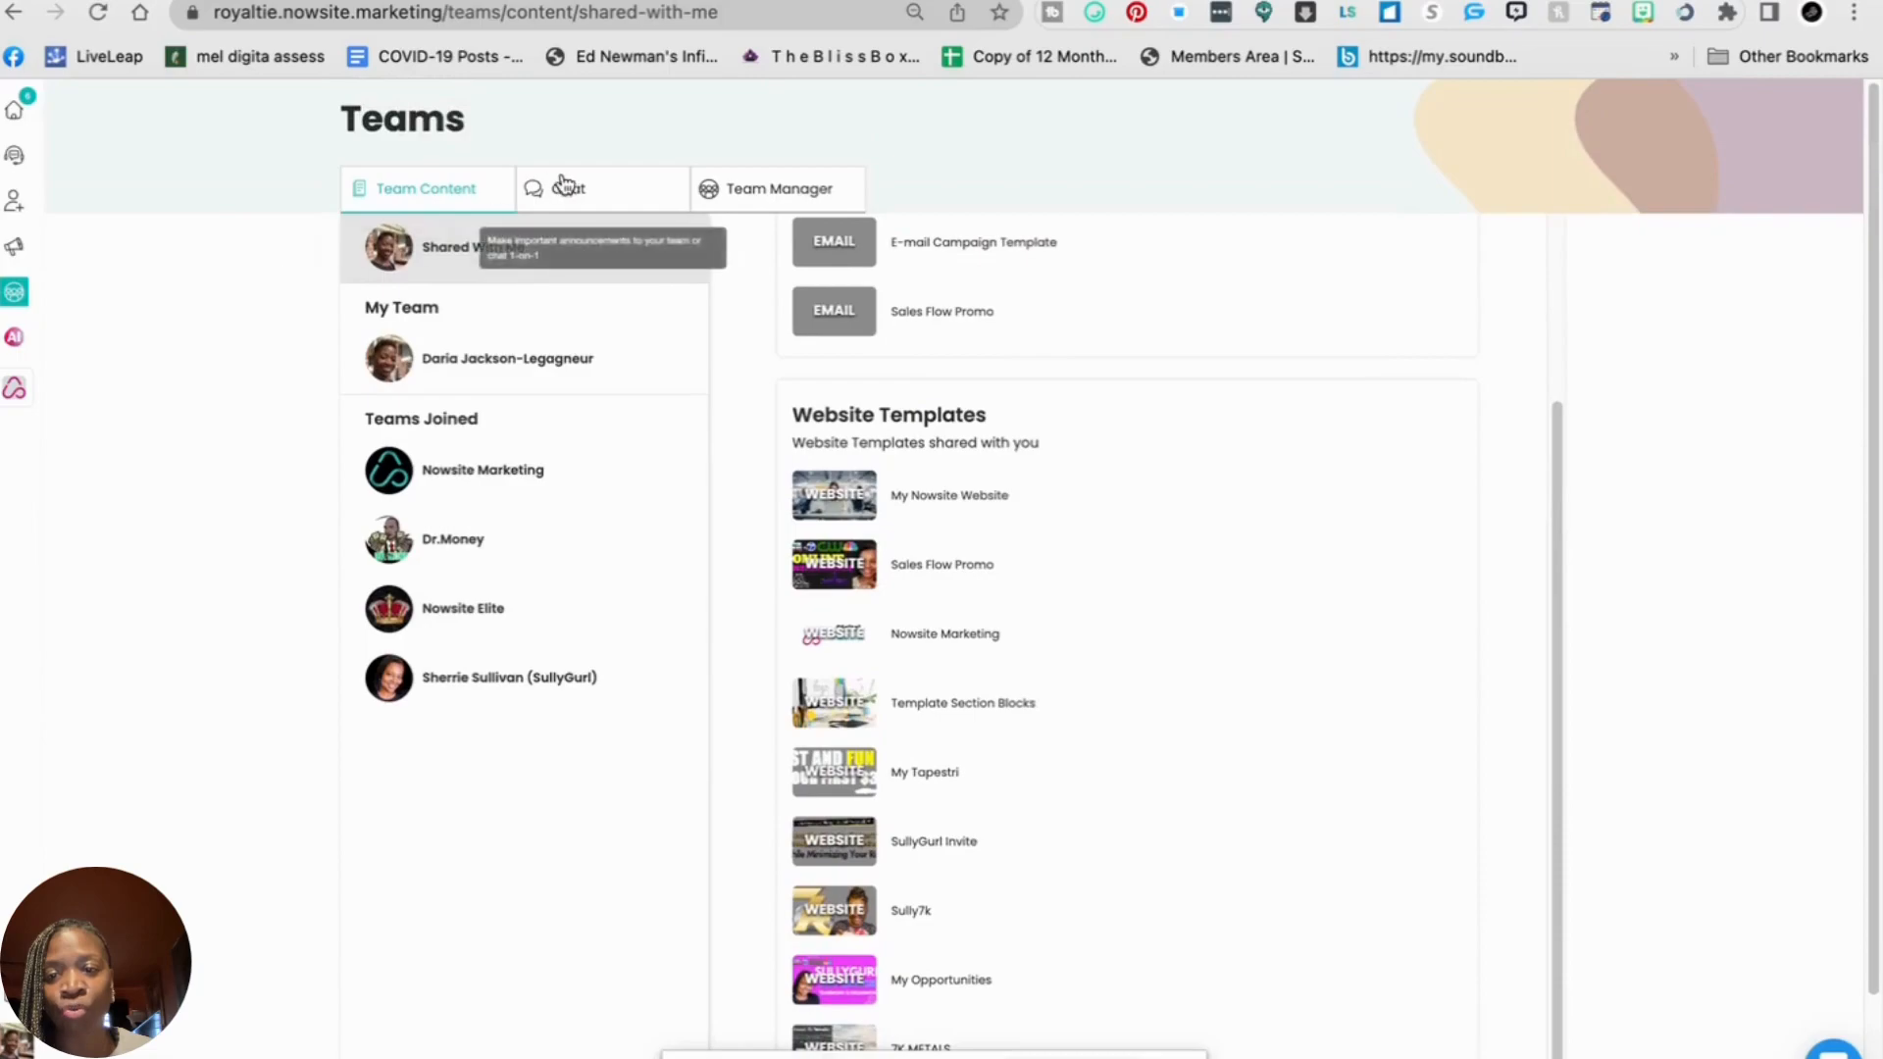
- Reopen Shared With Me from the team content, view the options for the My Nowsite Website template and close them
left_click(424, 178)
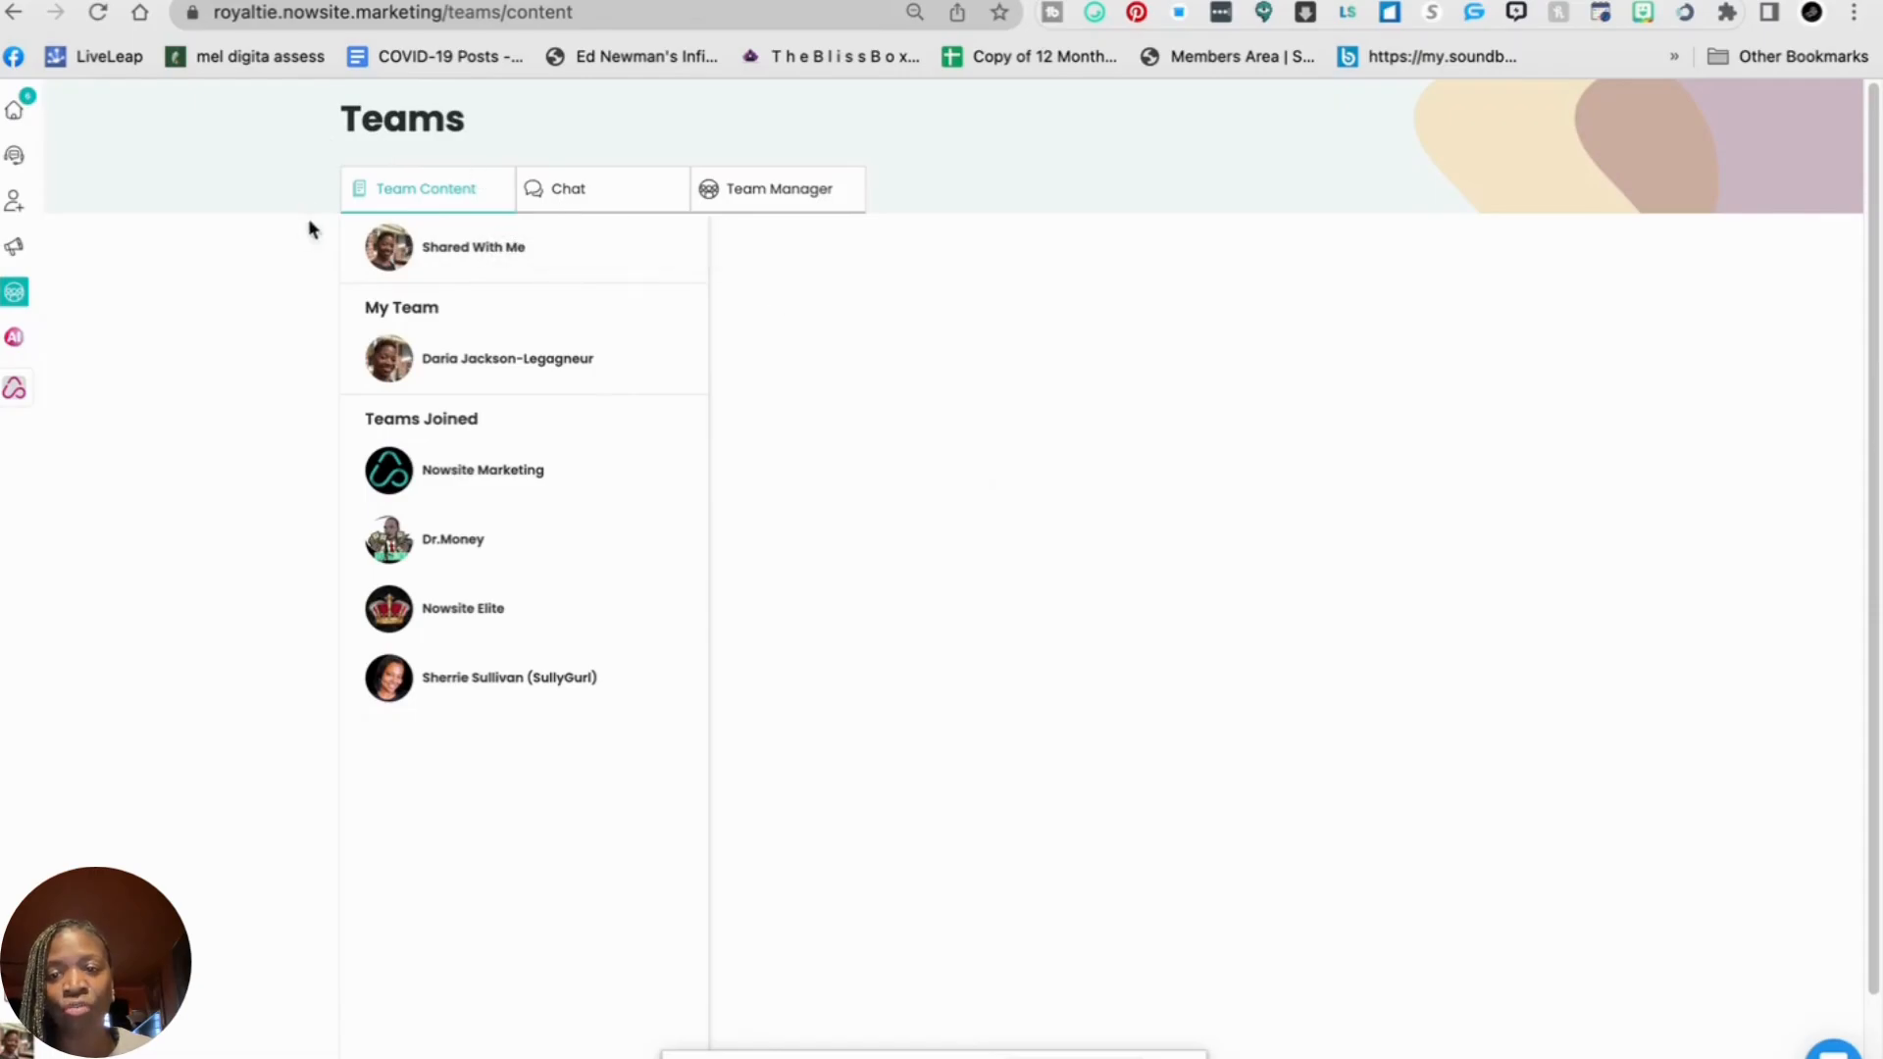
left_click(468, 245)
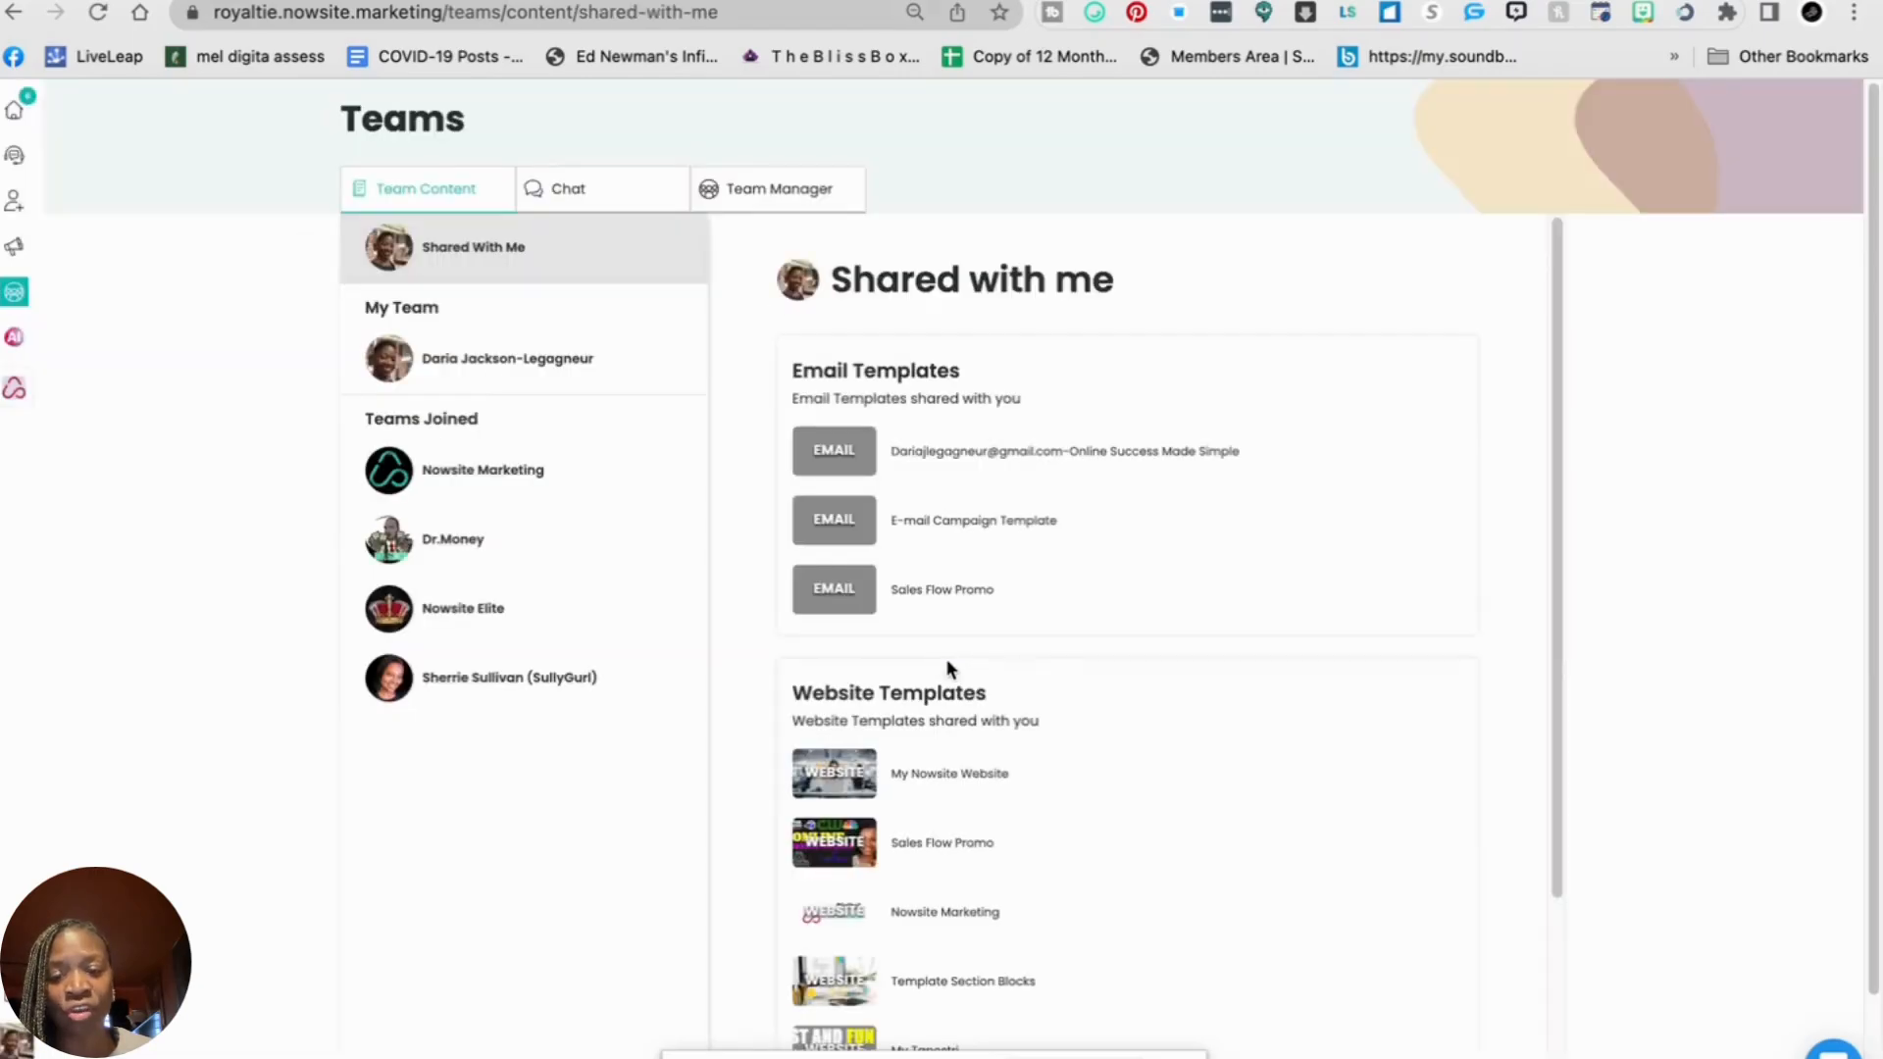
scroll(1016, 653, "down", 1)
left_click(839, 727)
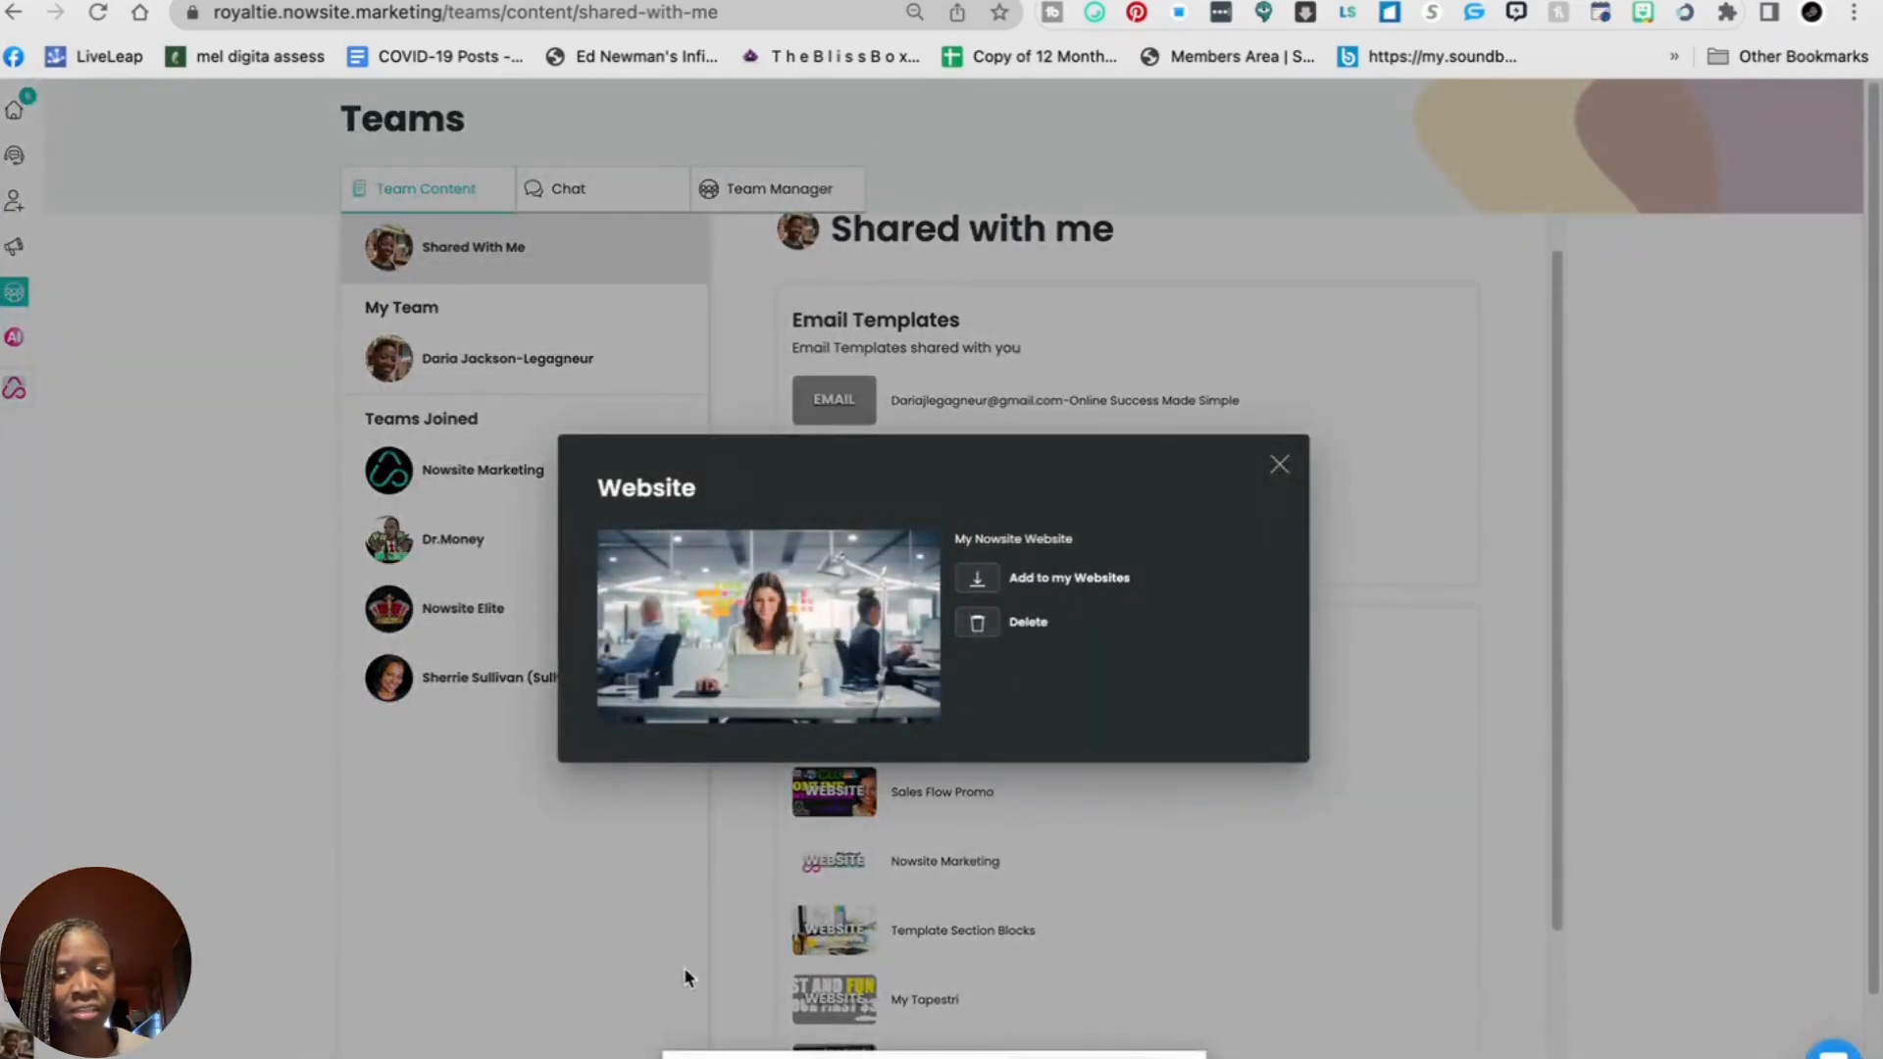
left_click(1280, 465)
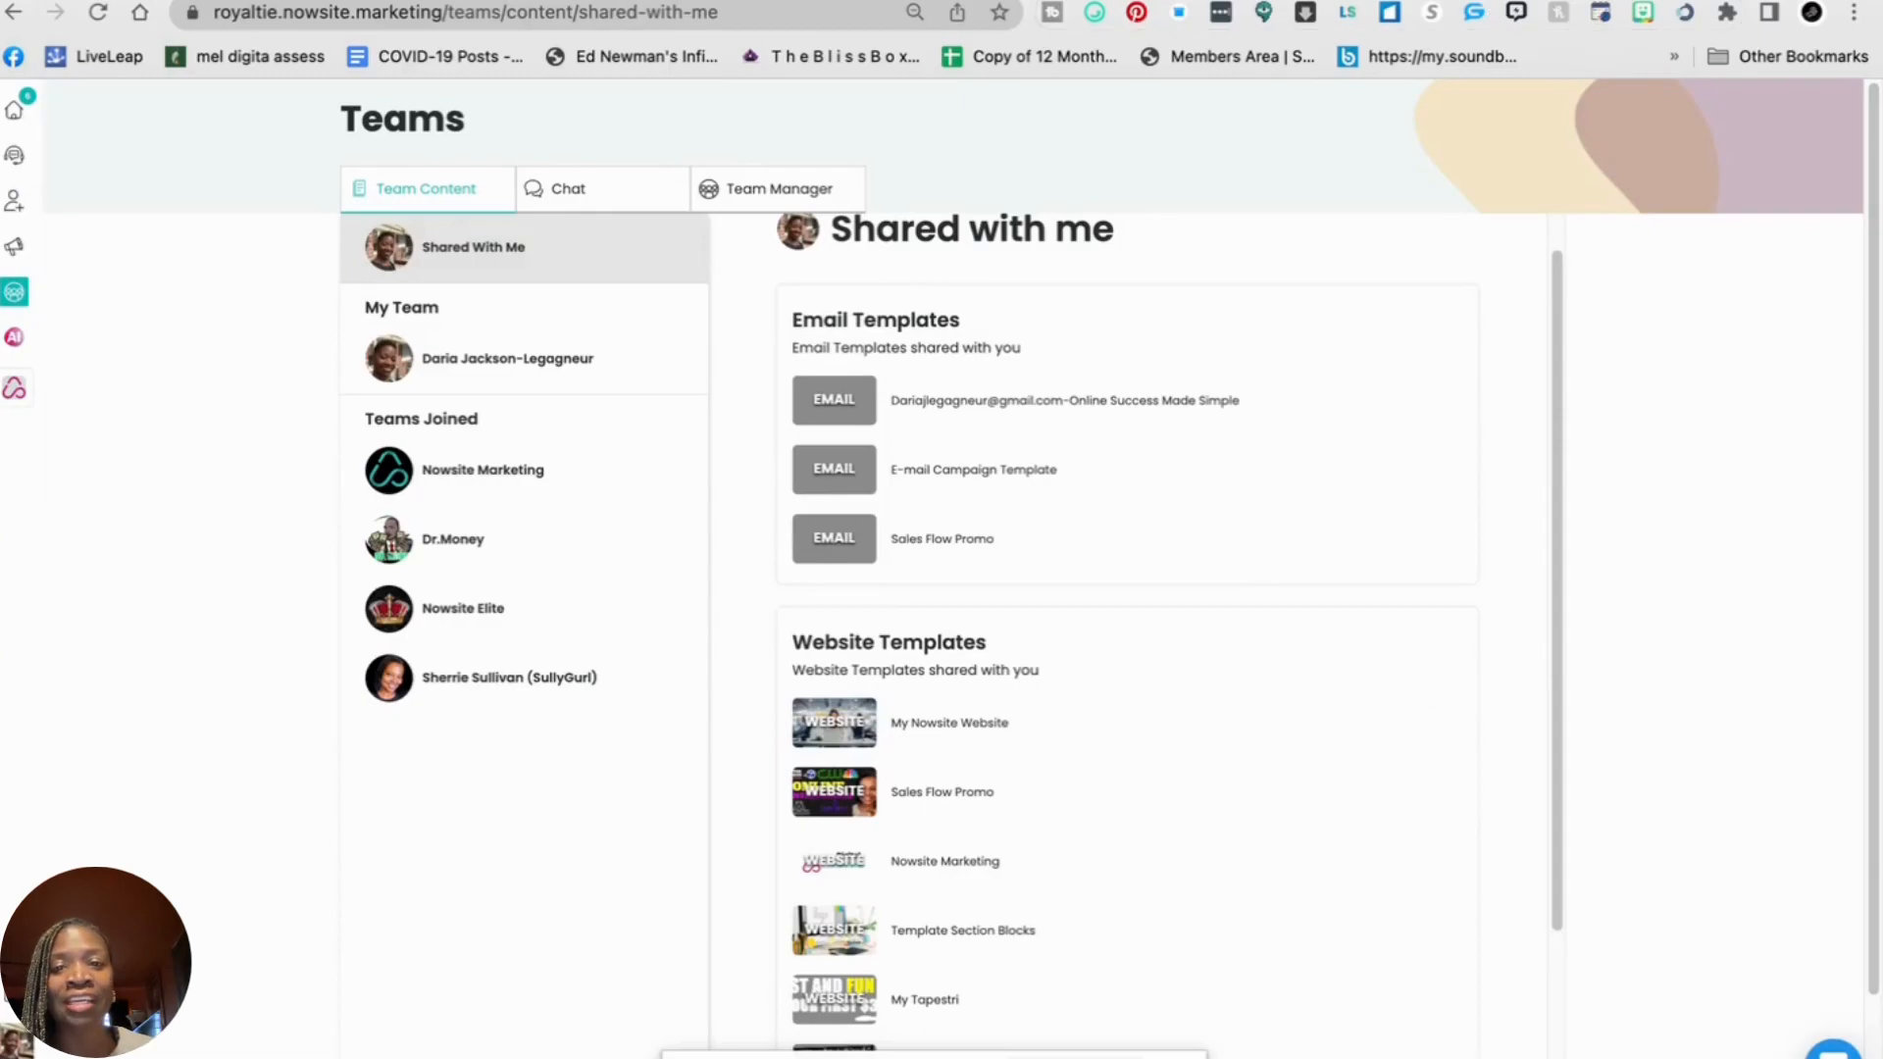
left_click(771, 1)
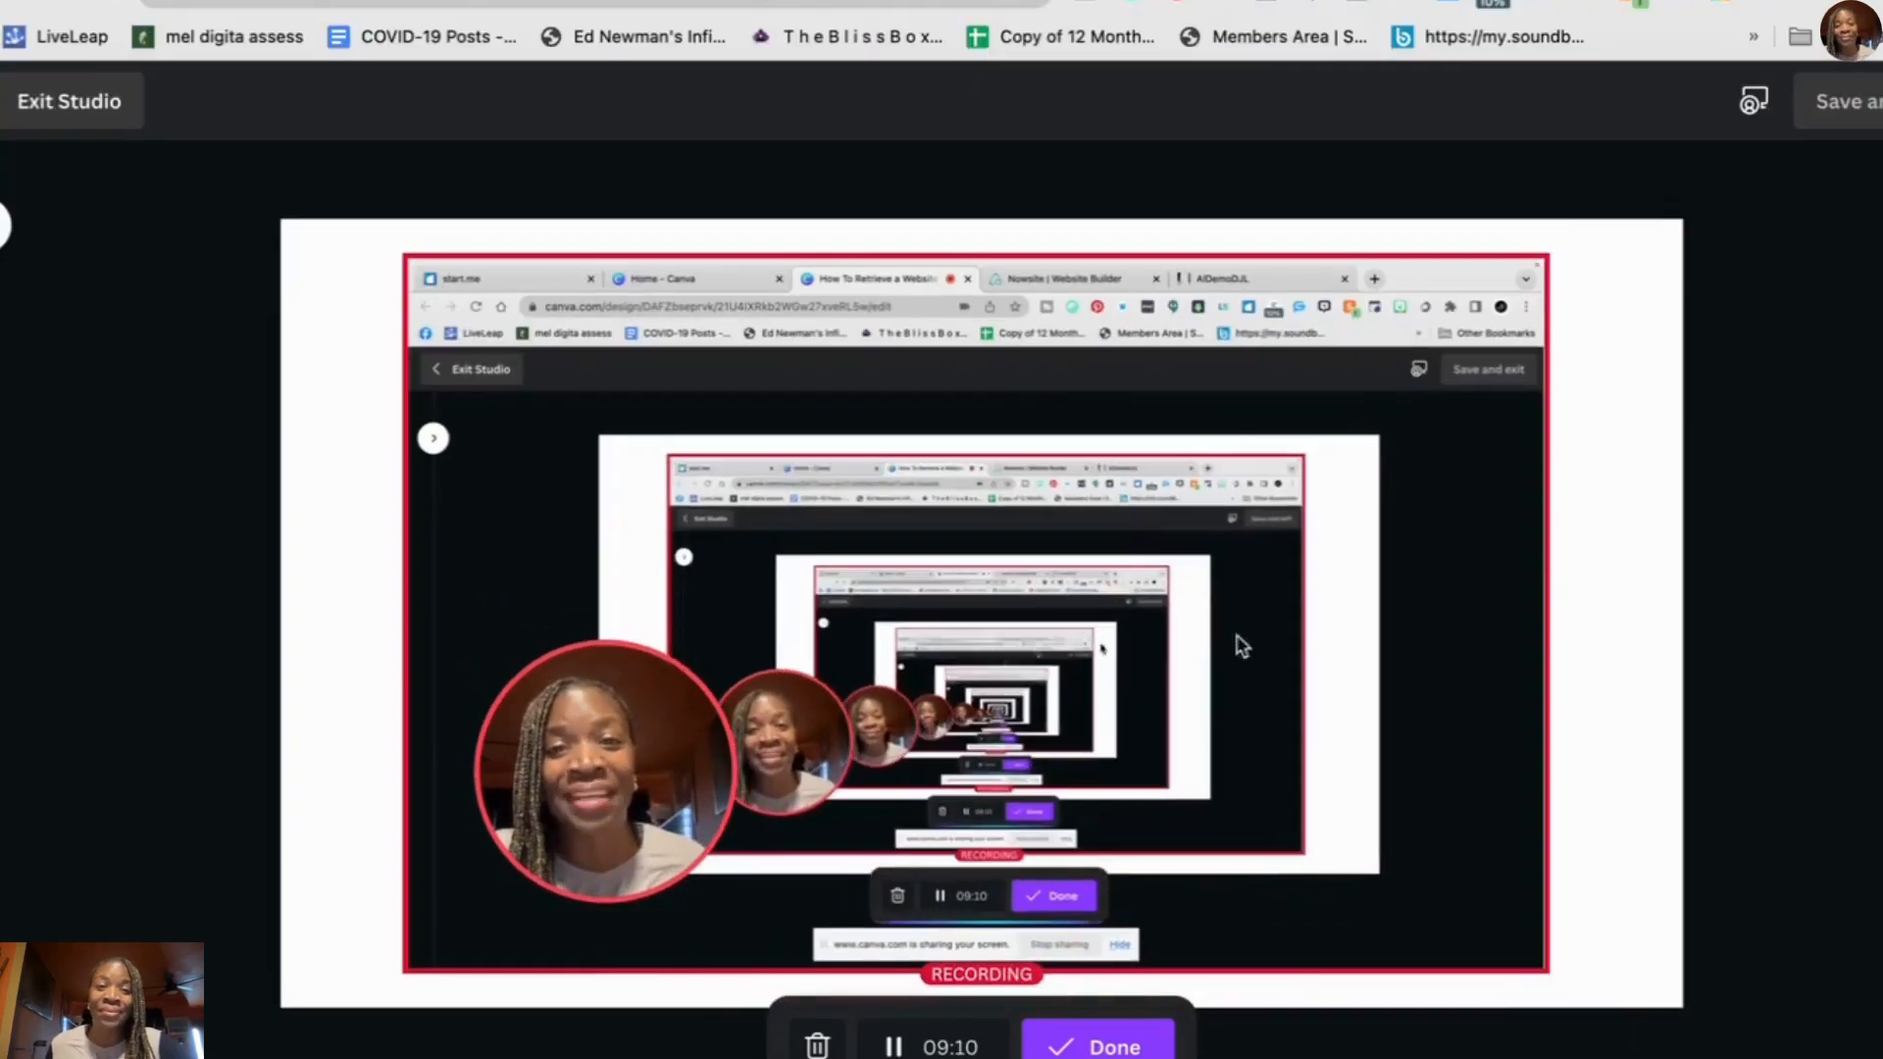
left_click(1098, 1045)
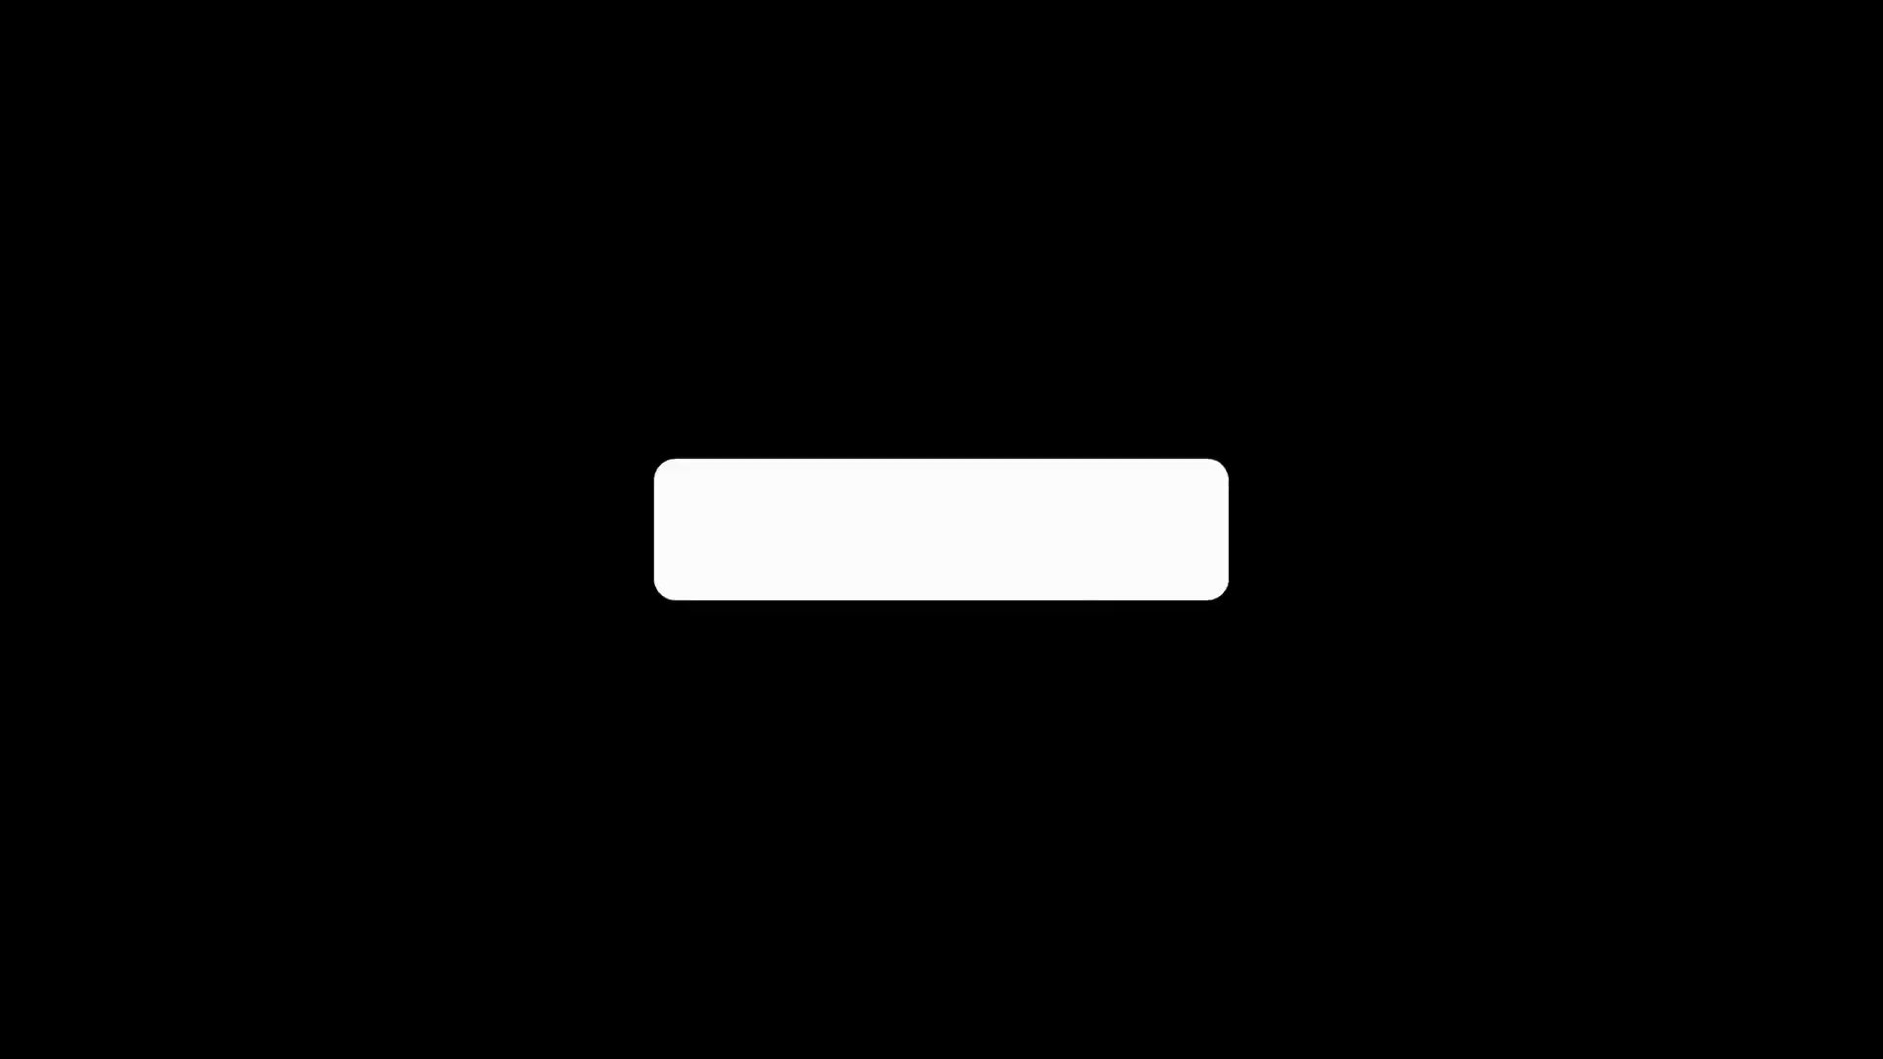